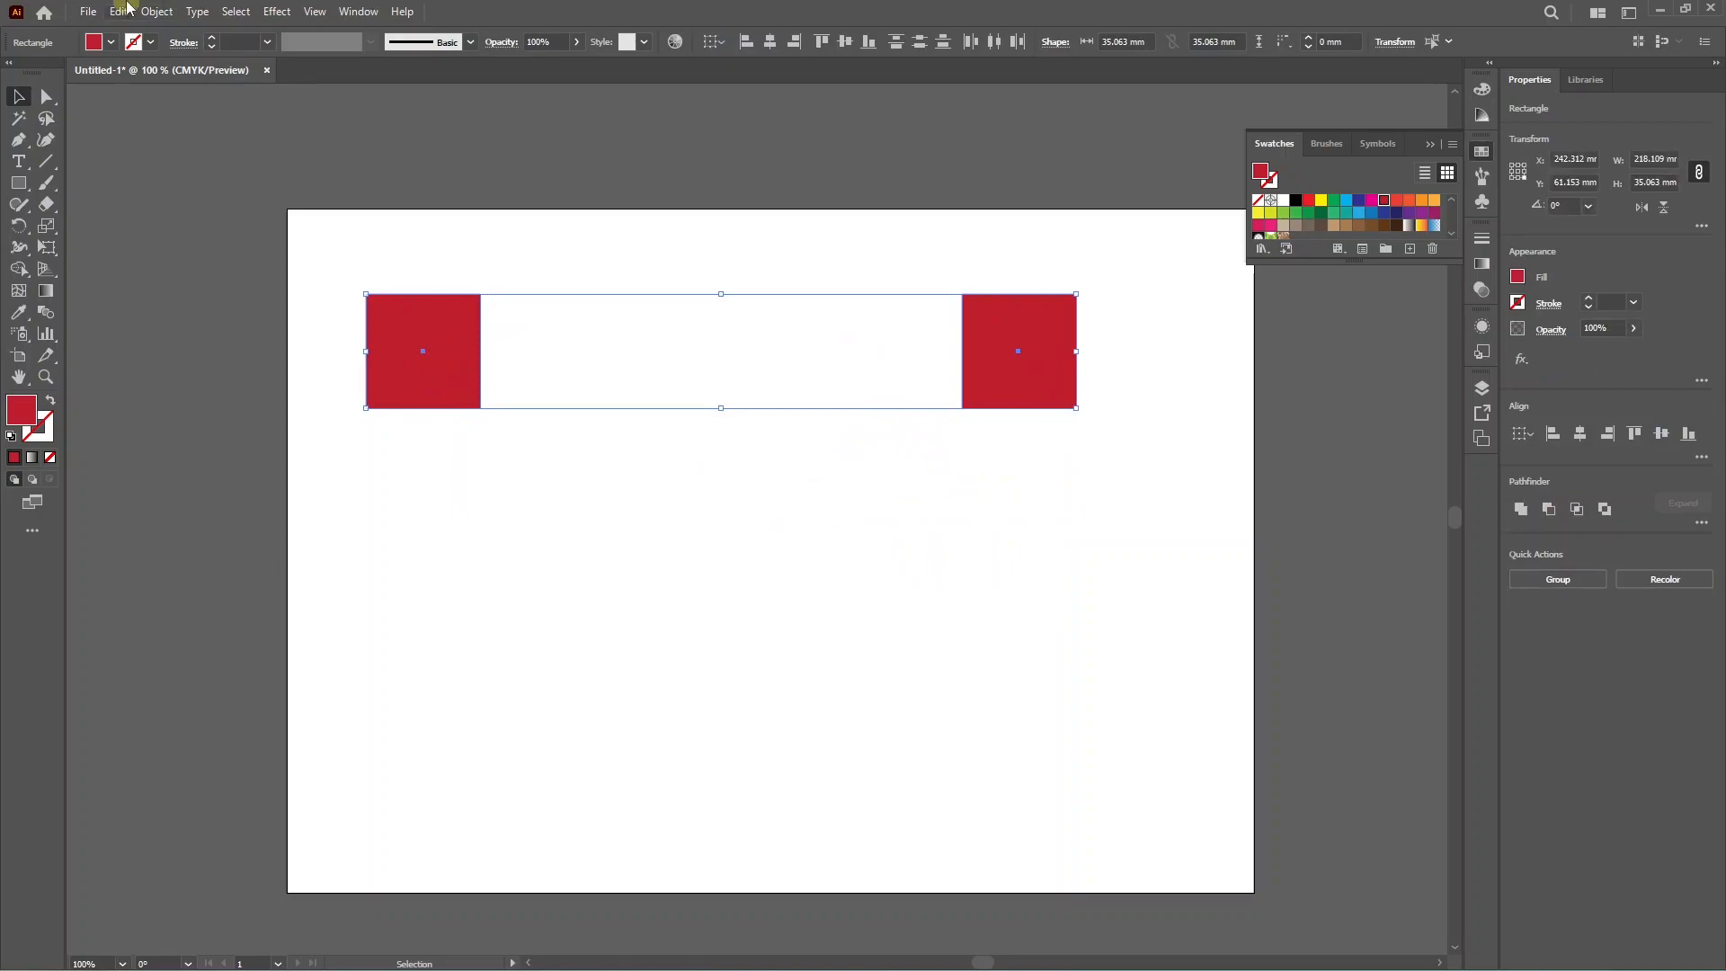
- Try a blend between the two red squares with the existing blend settings and undo it
{"action": "mouse_move", "coordinate": [257, 564]}
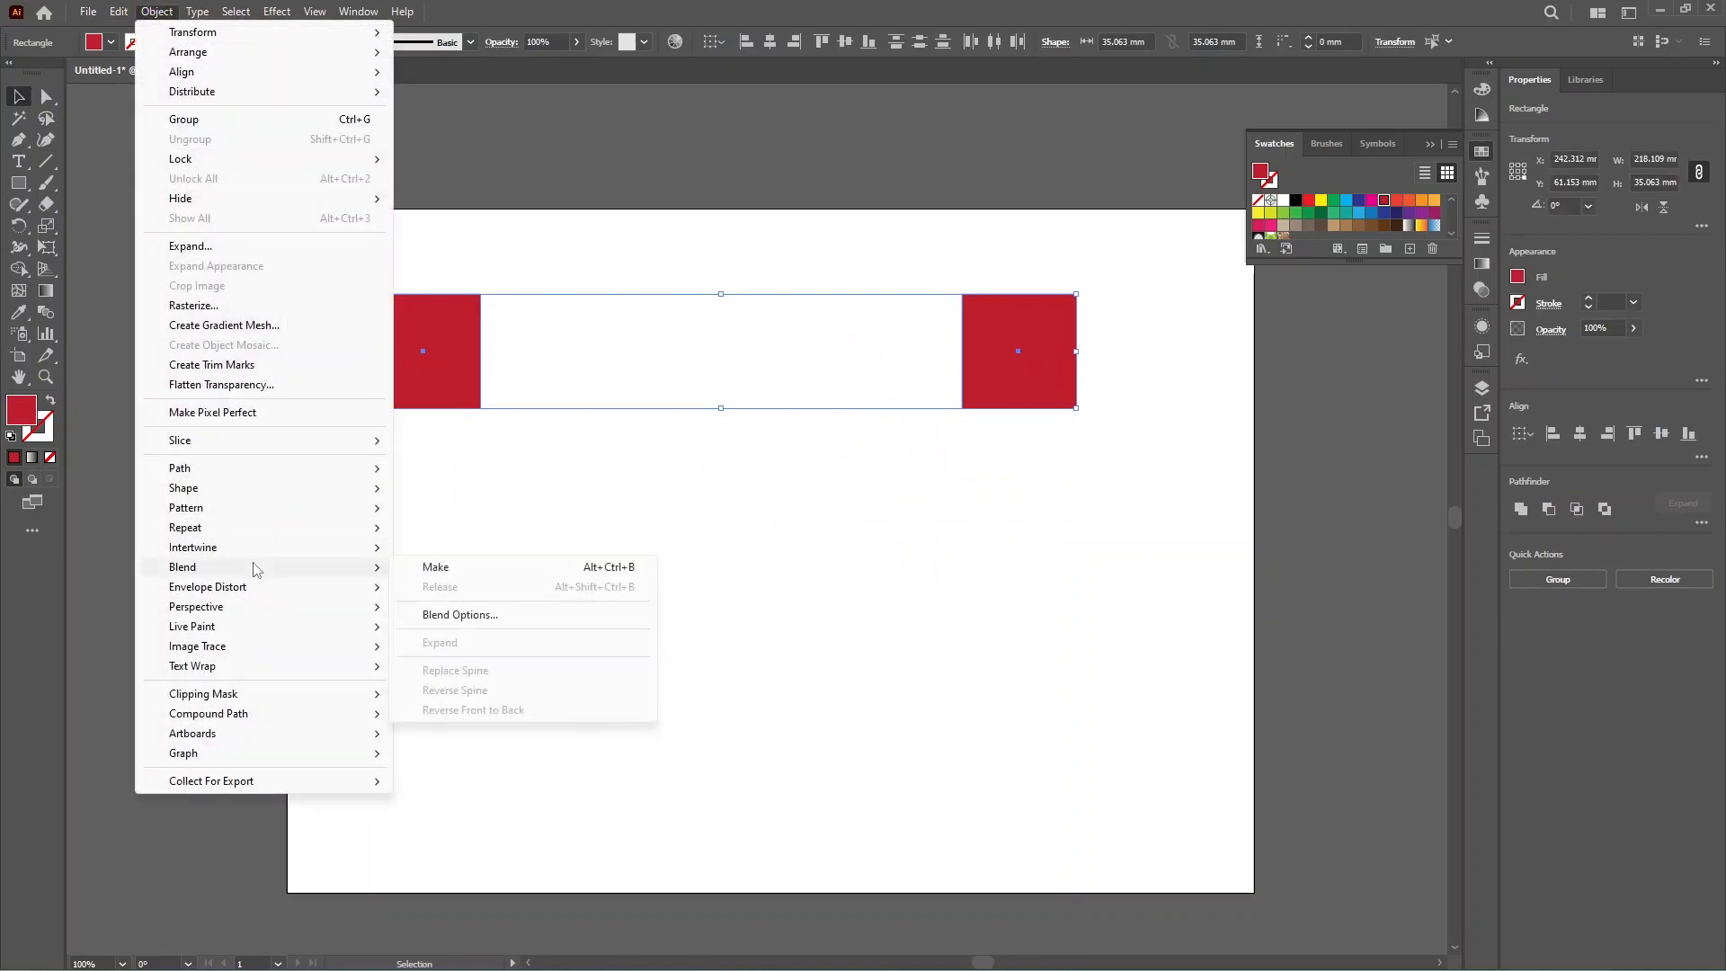
{"action": "left_click", "coordinate": [452, 564]}
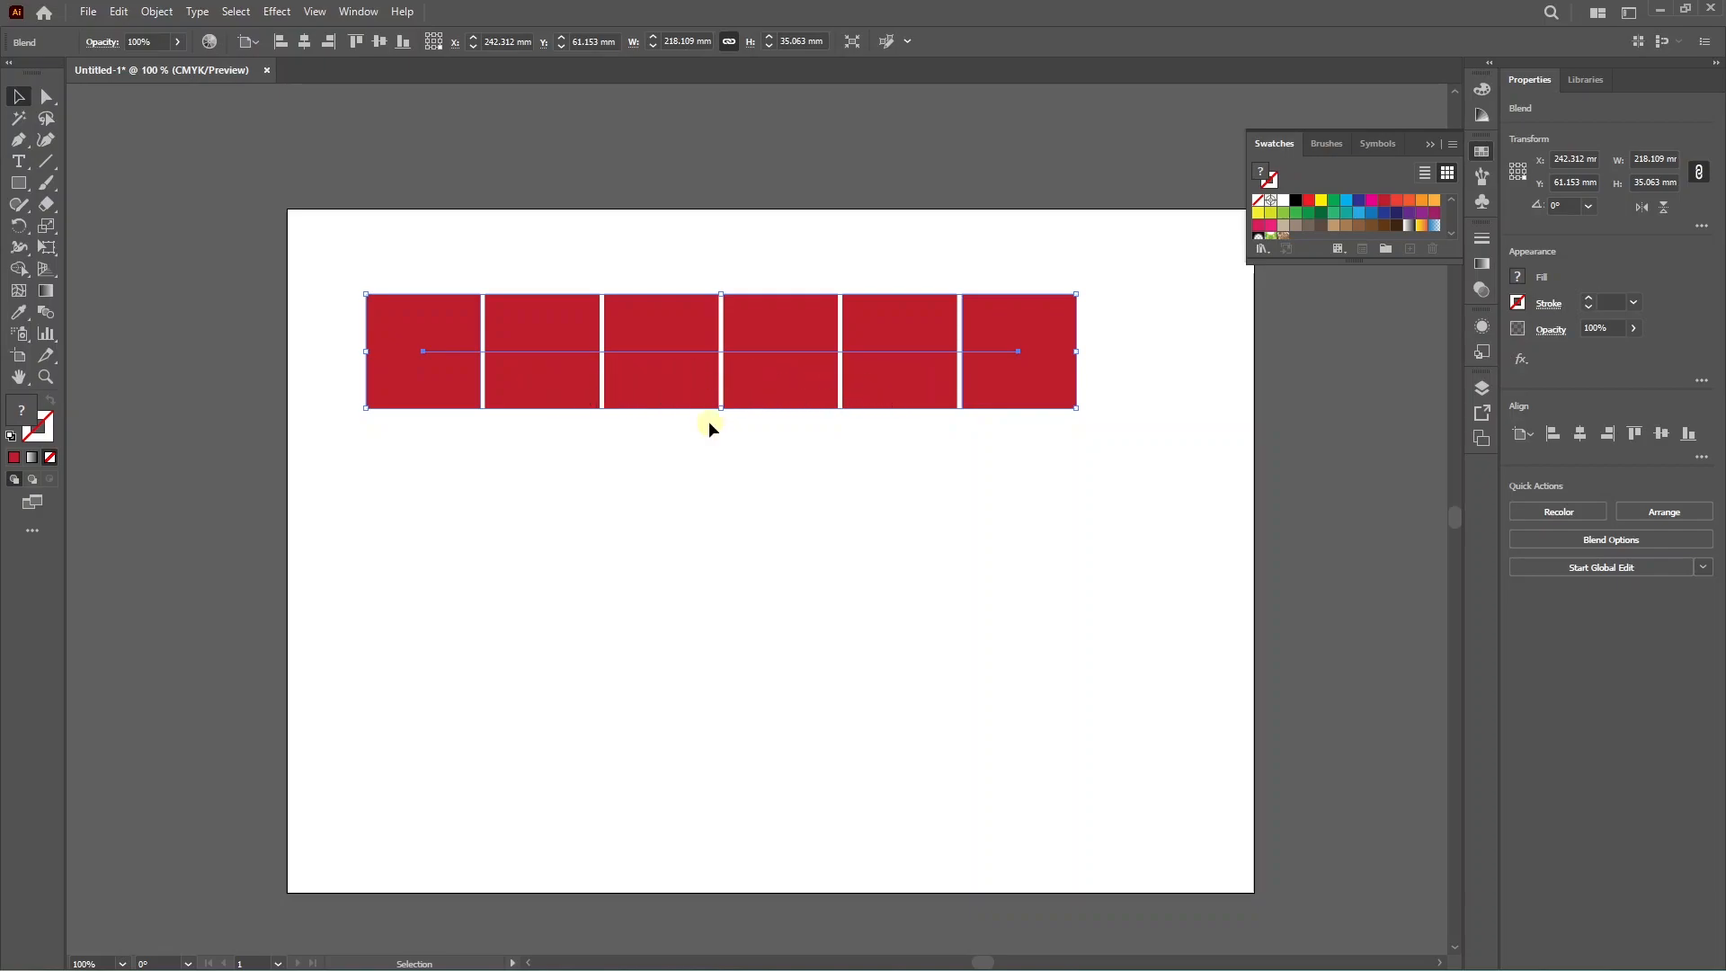
{"action": "key", "text": "ctrl+z"}
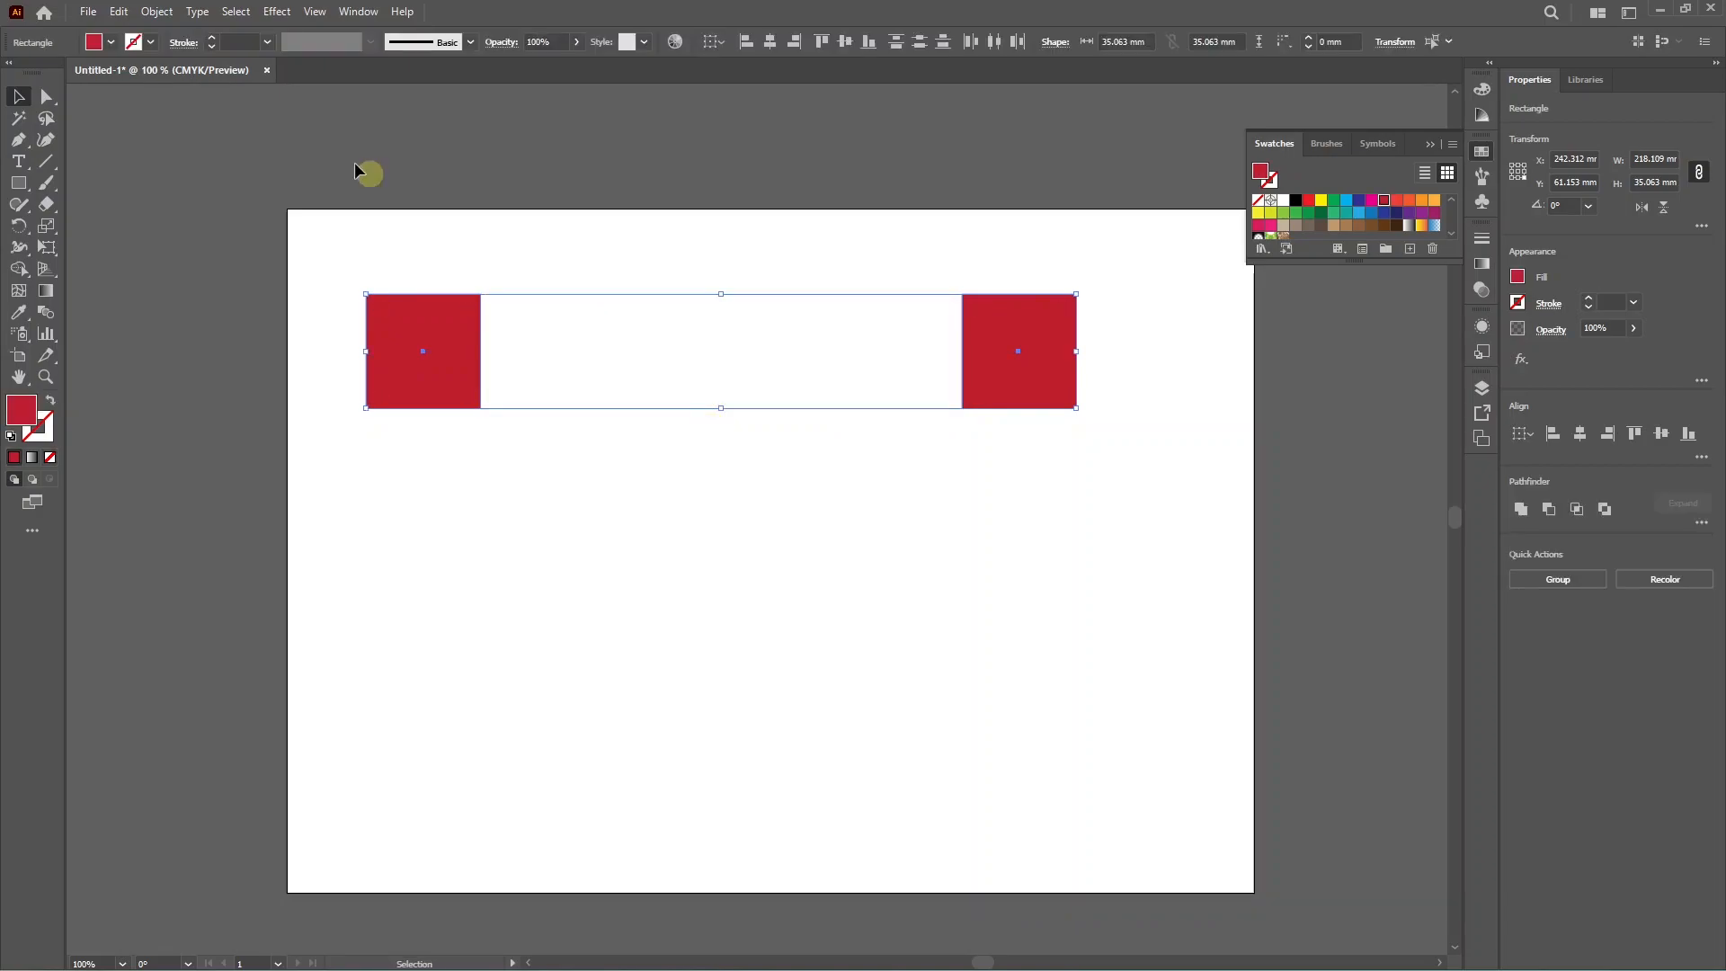
- Set the blend spacing to Specified Steps with a value of 2 for the two red squares
{"action": "left_click", "coordinate": [157, 11]}
{"action": "mouse_move", "coordinate": [227, 574]}
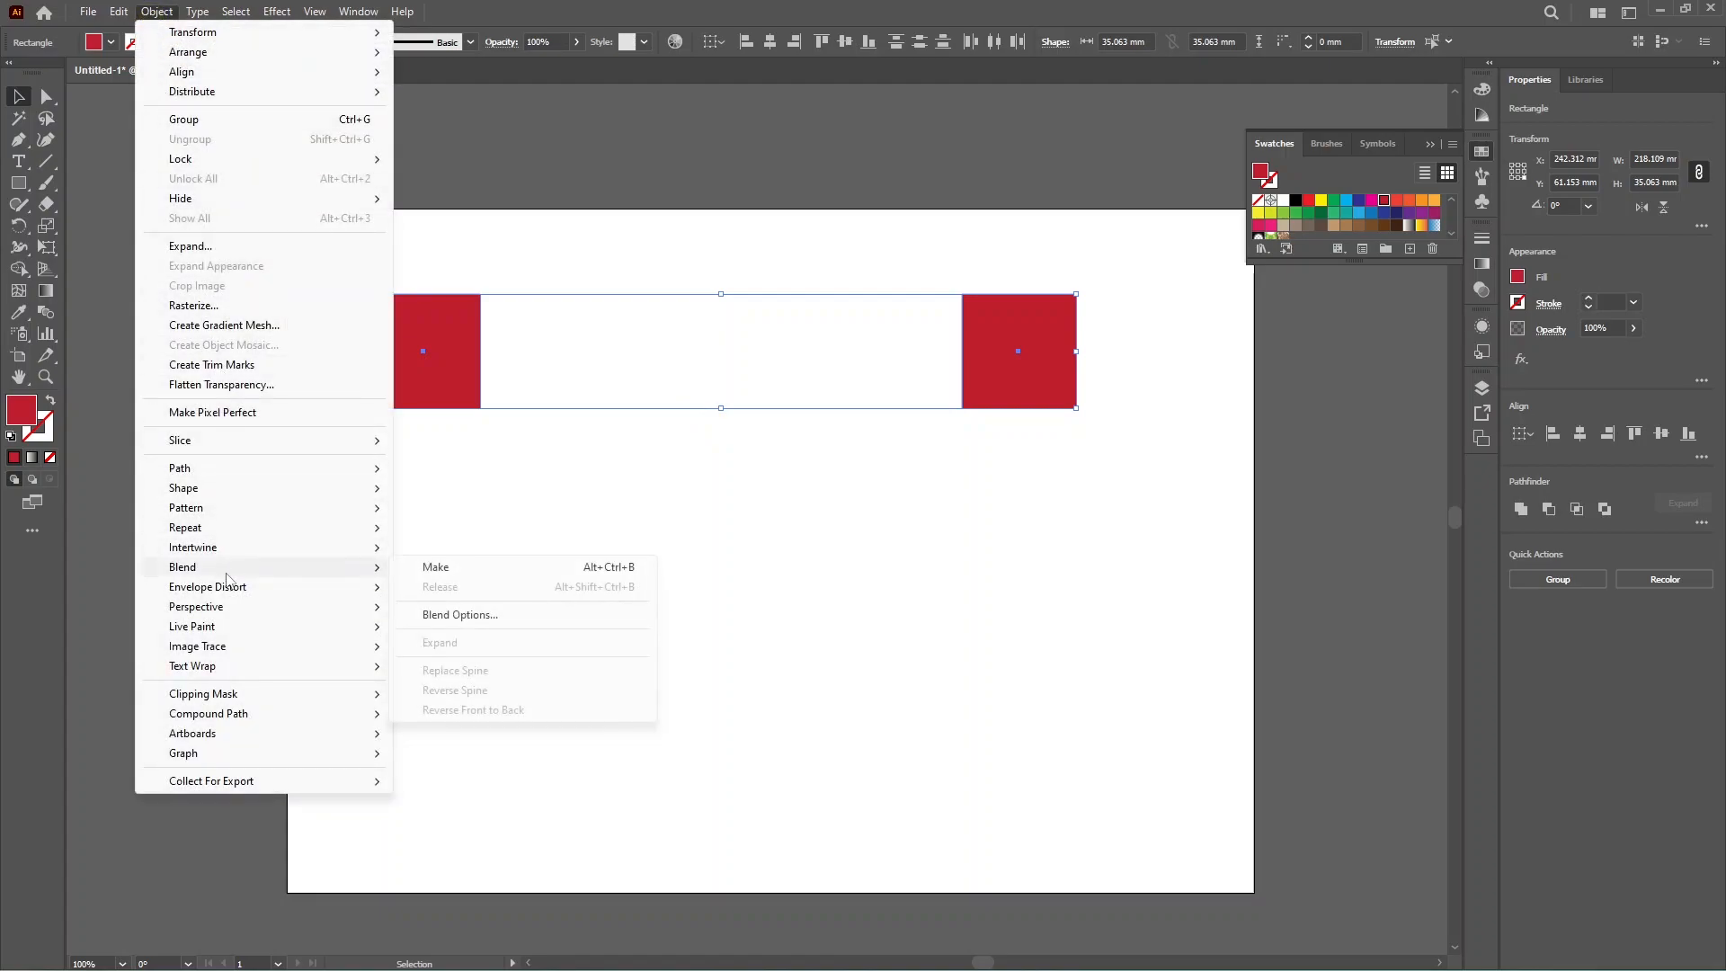
{"action": "left_click", "coordinate": [460, 615]}
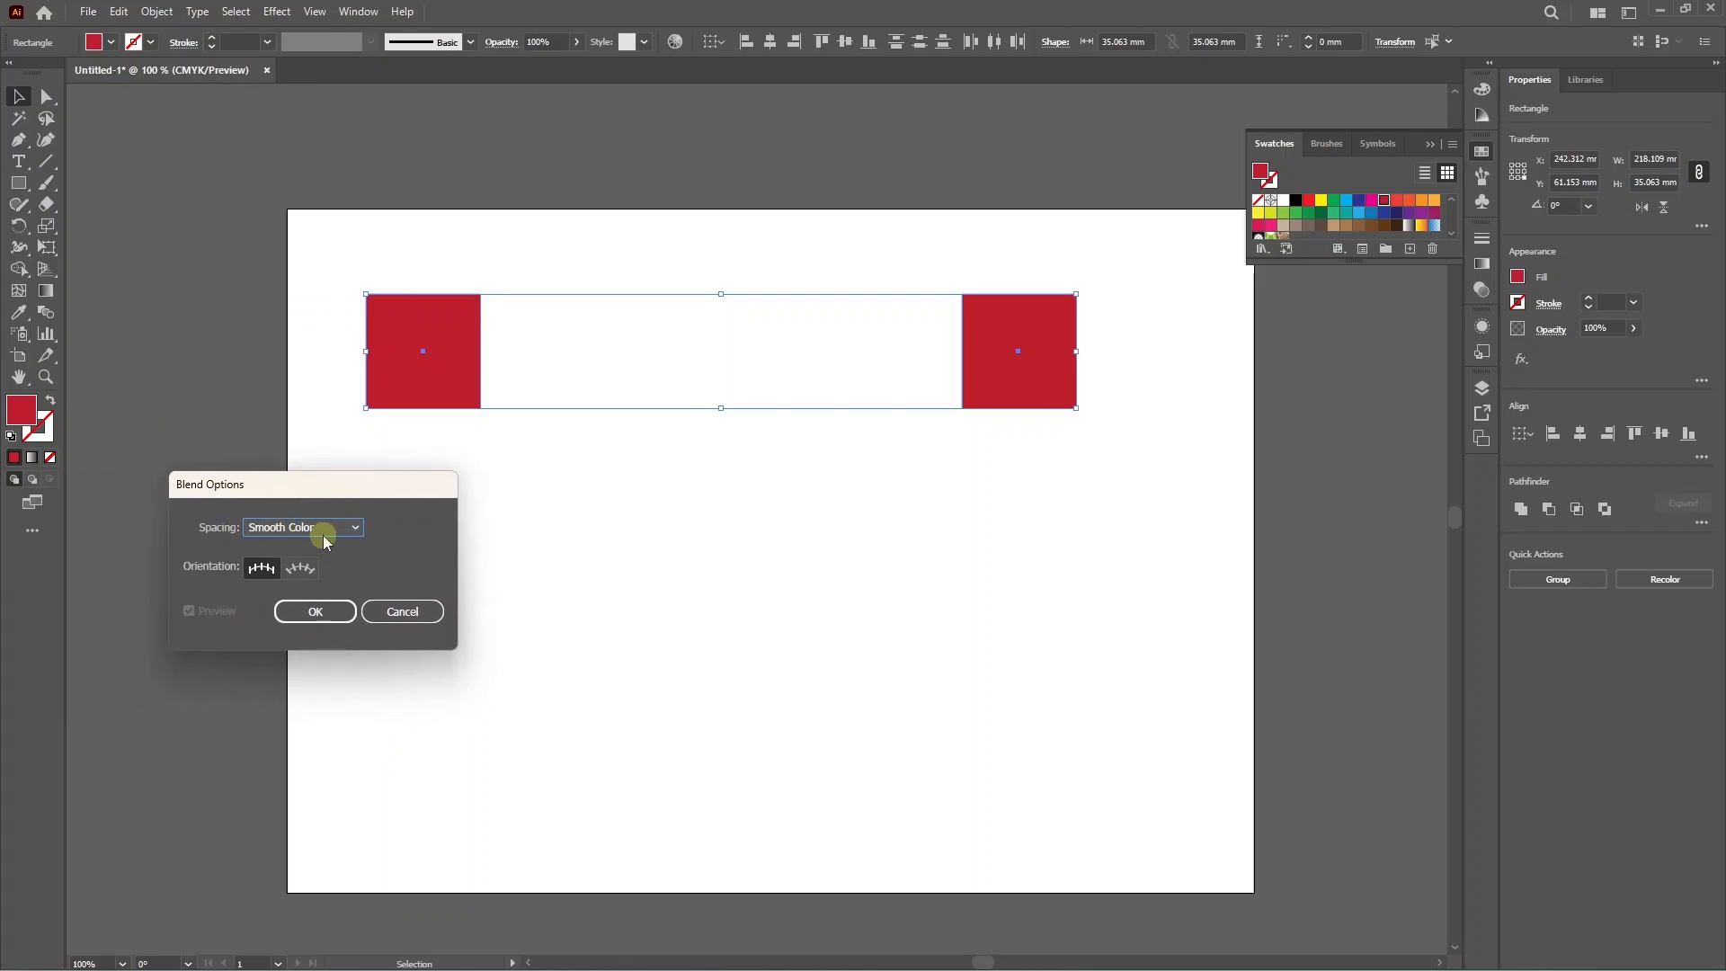
{"action": "left_click", "coordinate": [324, 538]}
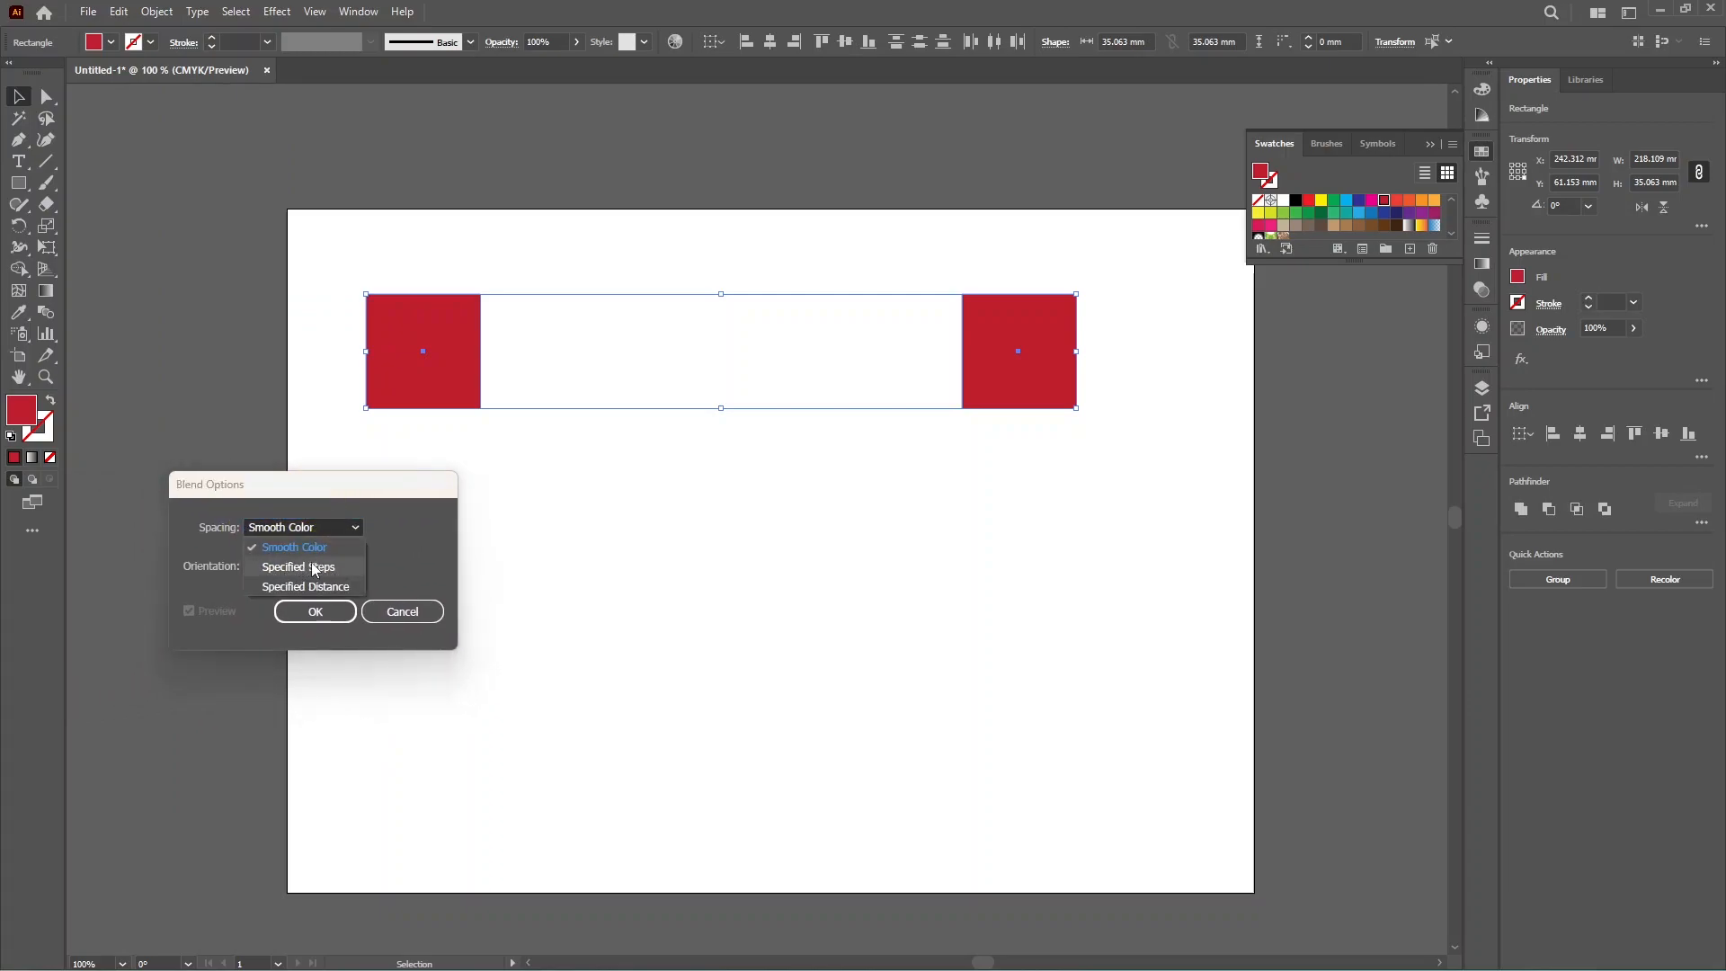
{"action": "left_click", "coordinate": [300, 567]}
{"action": "left_click_drag", "start_coordinate": [395, 527], "coordinate": [376, 539]}
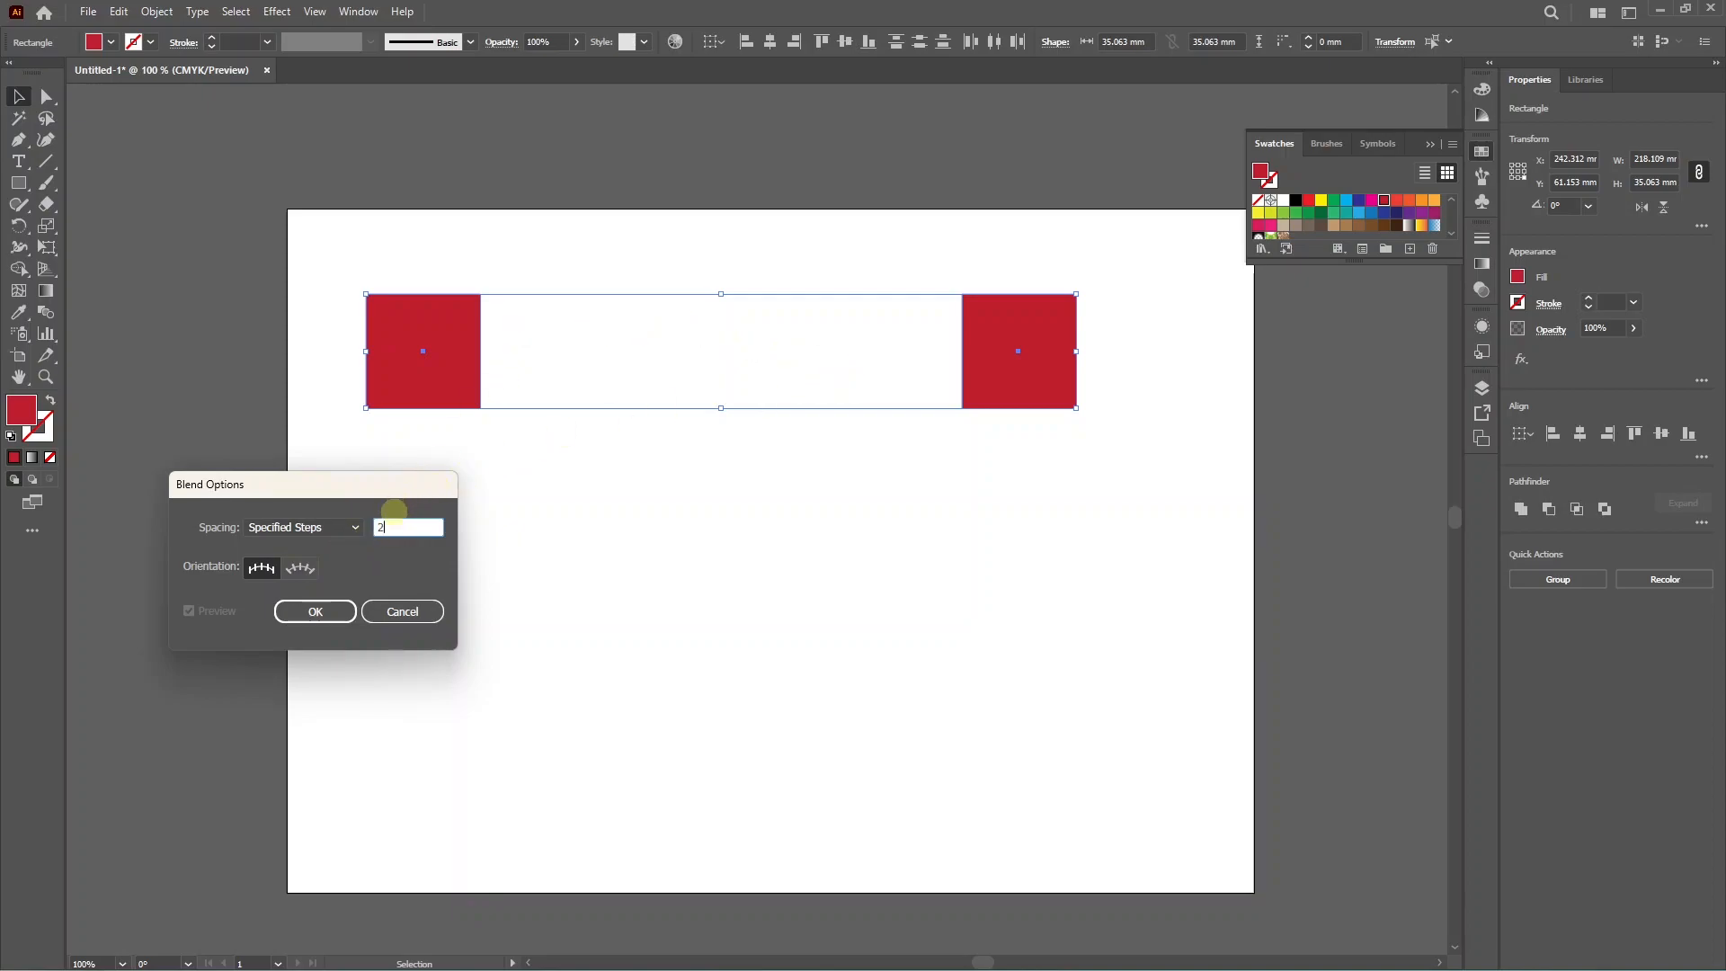
{"action": "left_click", "coordinate": [316, 612]}
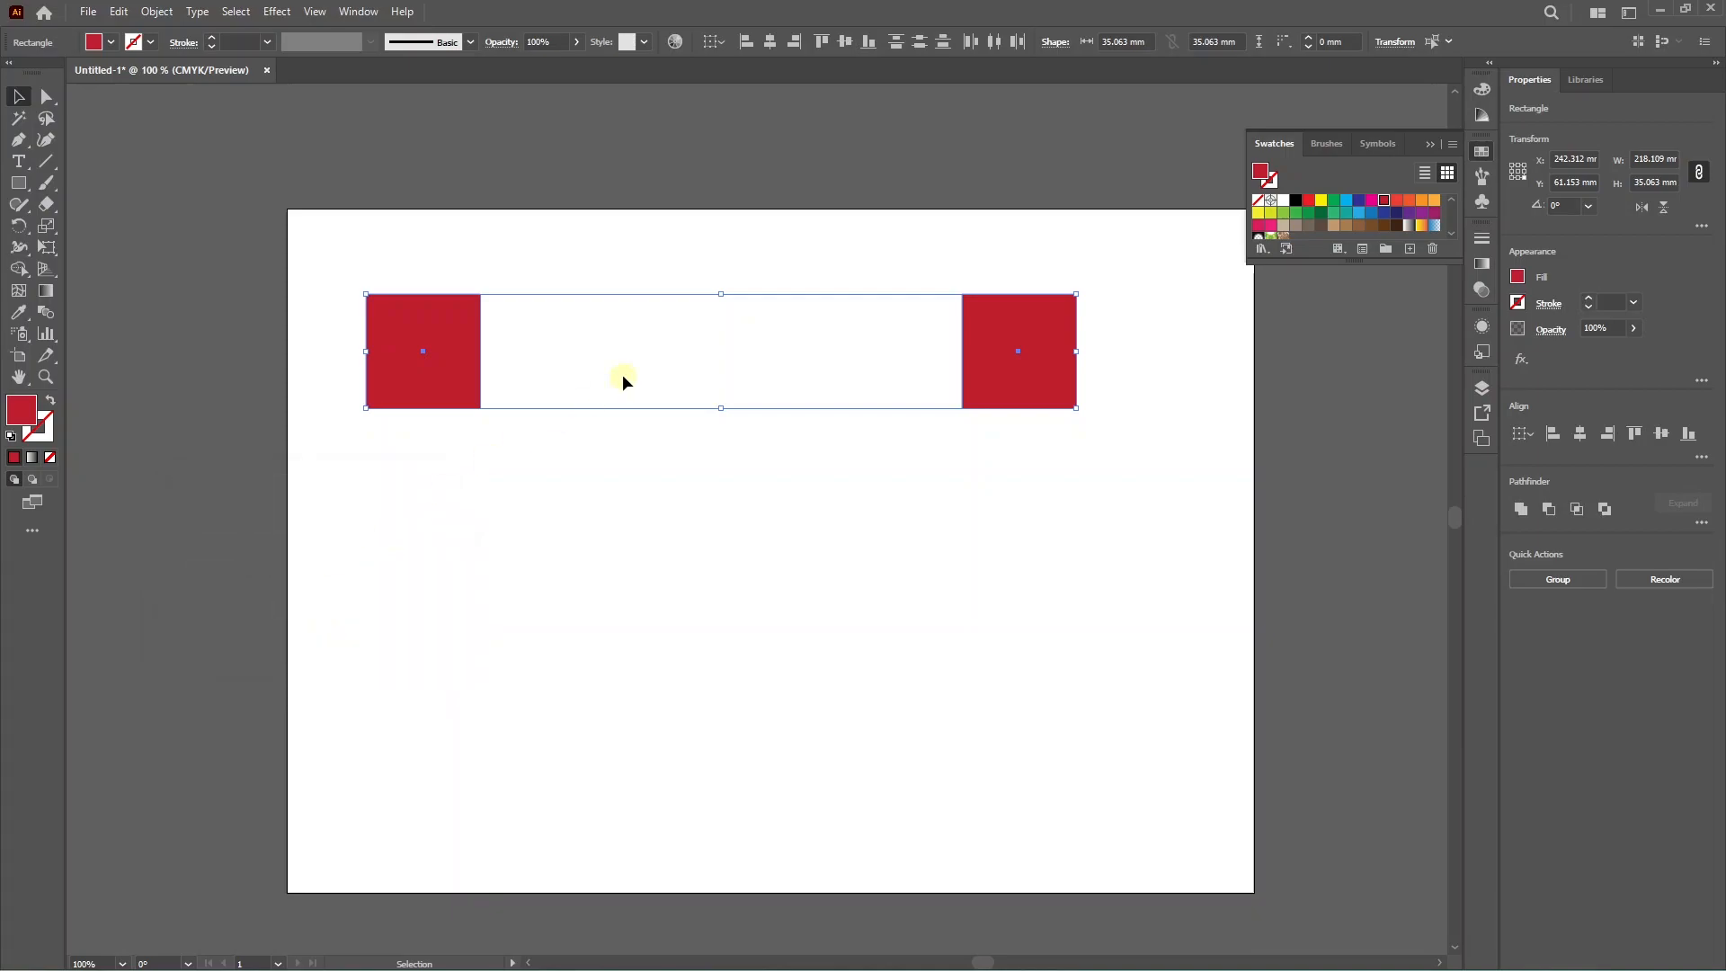
- Make a blend between the two red squares using the 2 specified steps, undo it and clear the selection
{"action": "left_click", "coordinate": [156, 11]}
{"action": "mouse_move", "coordinate": [297, 568]}
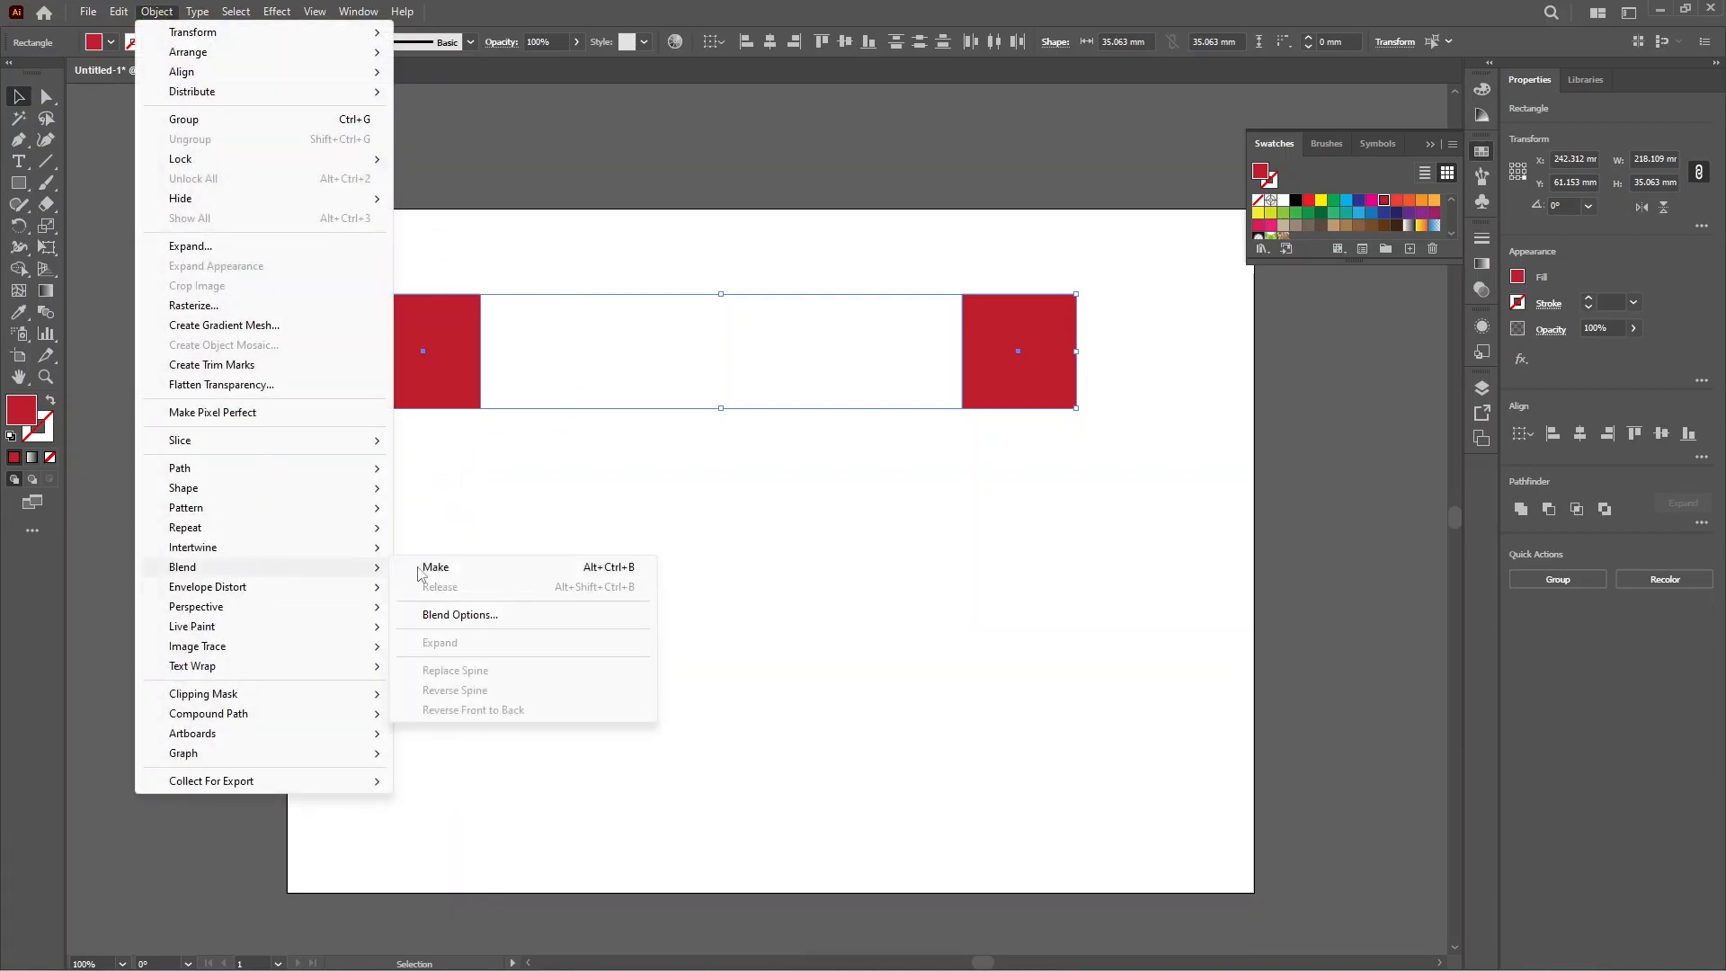
{"action": "left_click", "coordinate": [449, 567]}
{"action": "left_click", "coordinate": [693, 448]}
{"action": "left_click", "coordinate": [642, 385]}
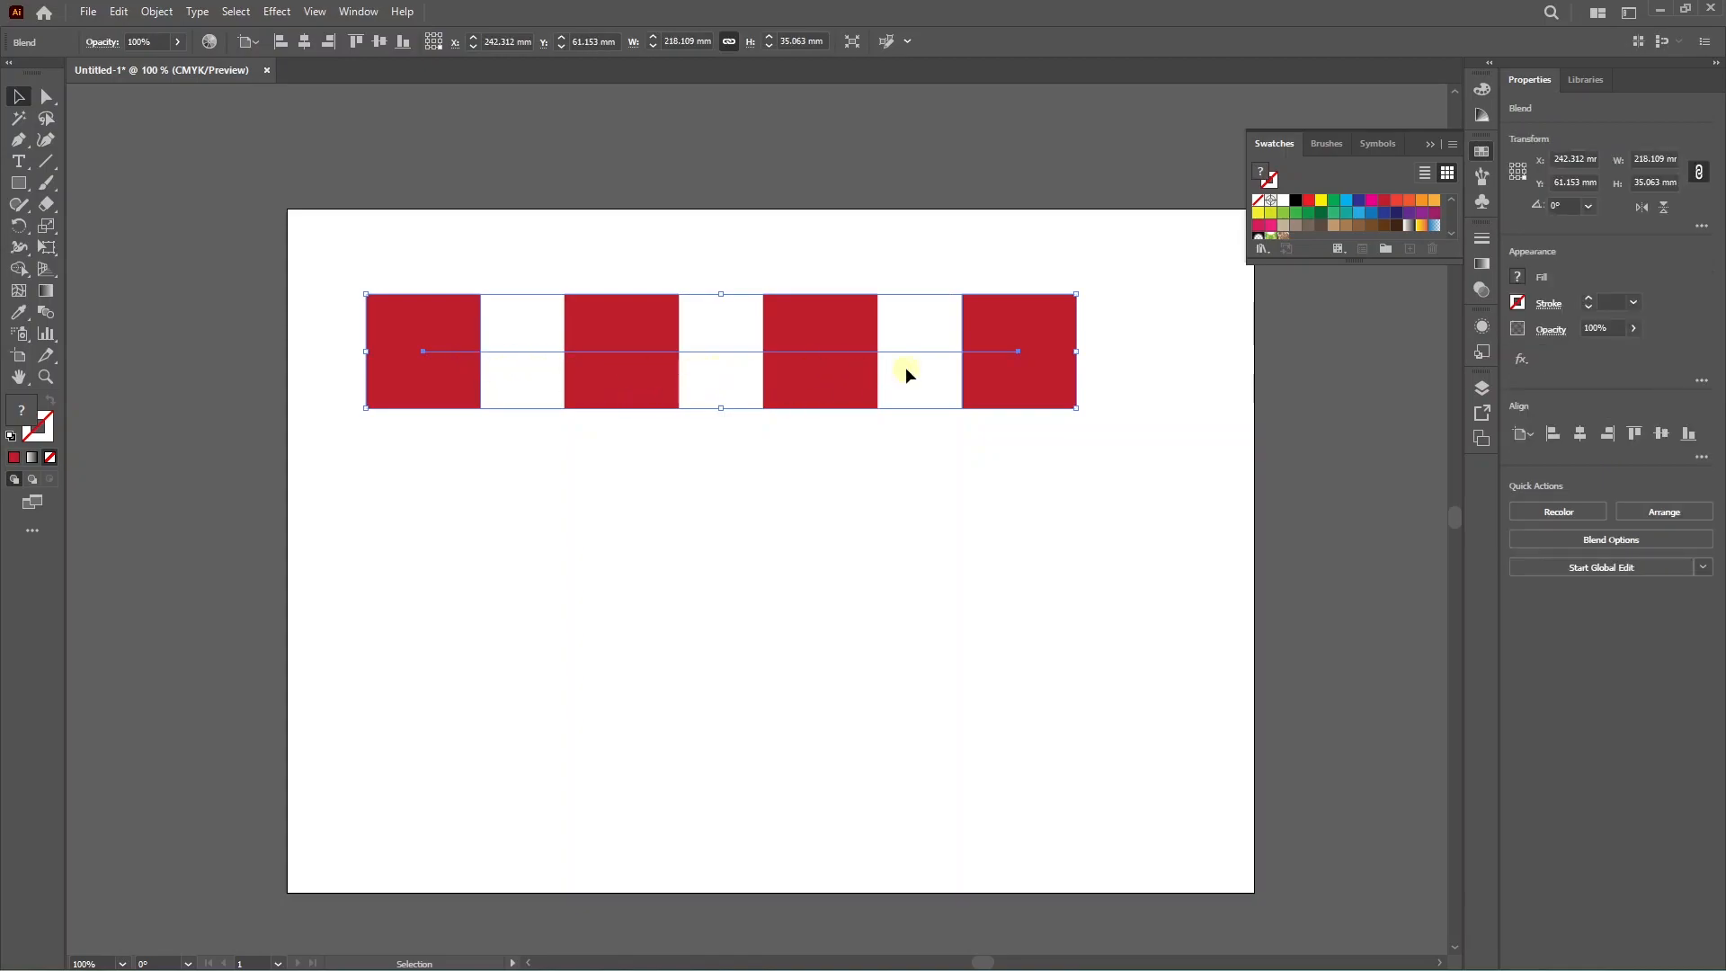
{"action": "key", "text": "ctrl+z"}
{"action": "left_click", "coordinate": [845, 436]}
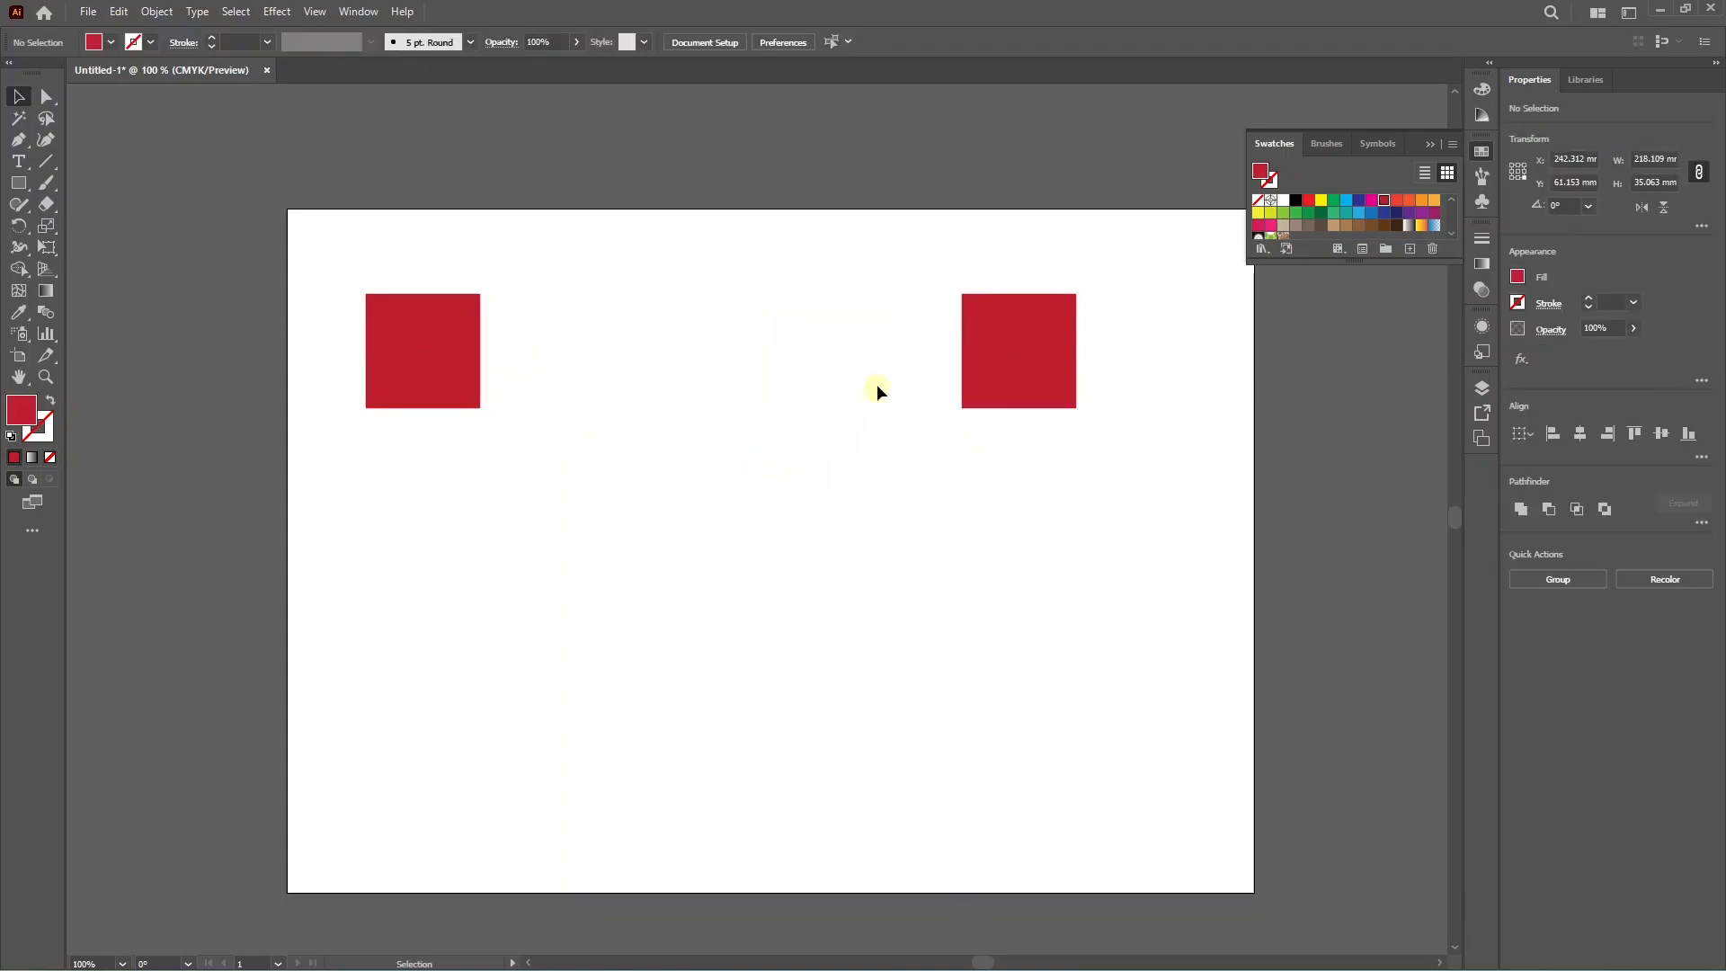
- Recolor the right-hand red square with a dark green swatch and deselect it
{"action": "left_click_drag", "start_coordinate": [933, 243], "coordinate": [1061, 376]}
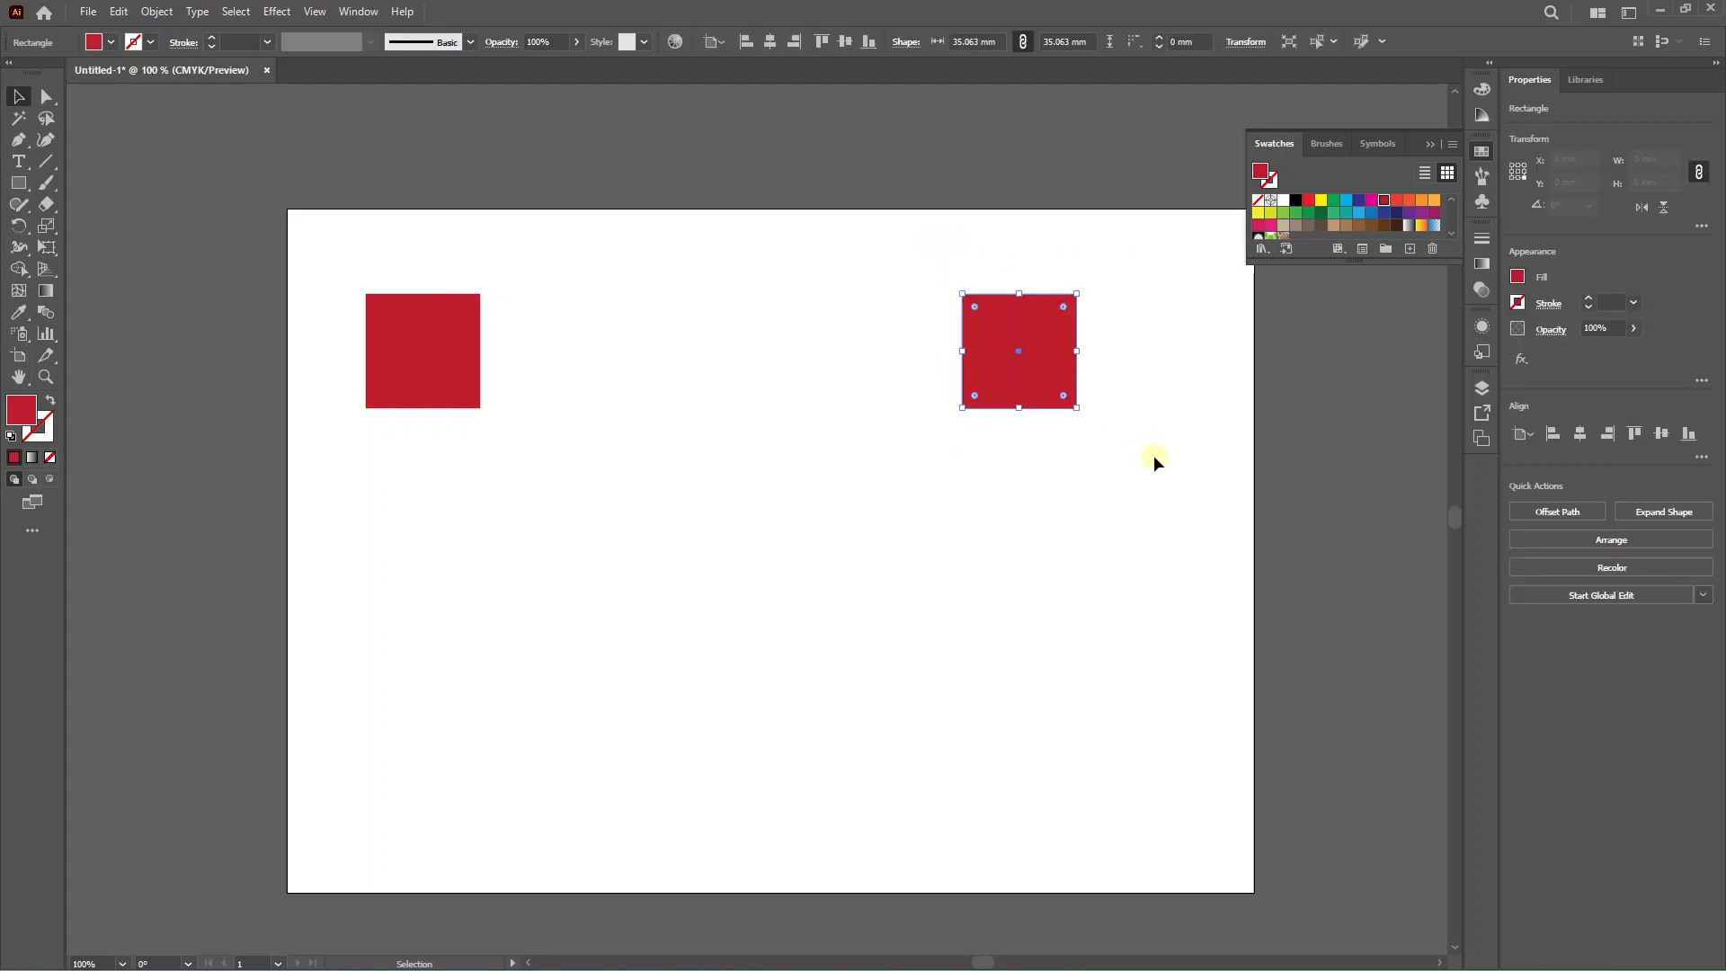
{"action": "left_click", "coordinate": [1323, 217]}
{"action": "left_click", "coordinate": [1202, 472]}
- Select the red and green squares and set the blend spacing to Specified Steps with a value of 50
{"action": "left_click_drag", "start_coordinate": [1097, 500], "coordinate": [311, 309]}
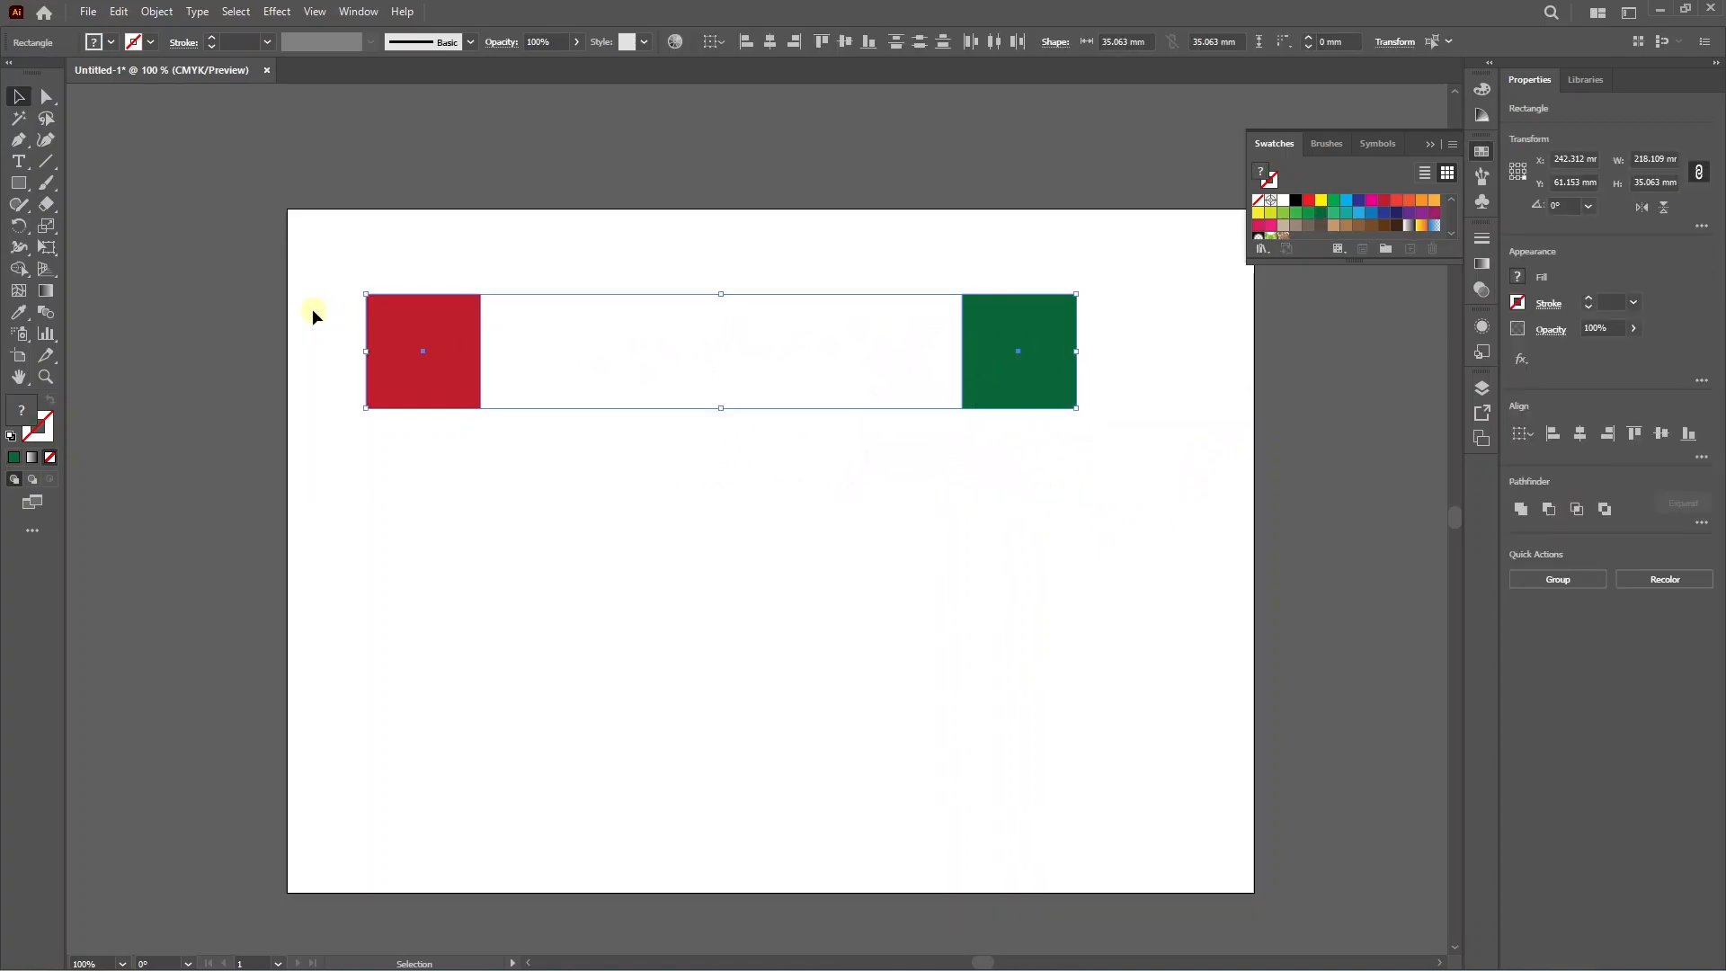
{"action": "left_click", "coordinate": [152, 12]}
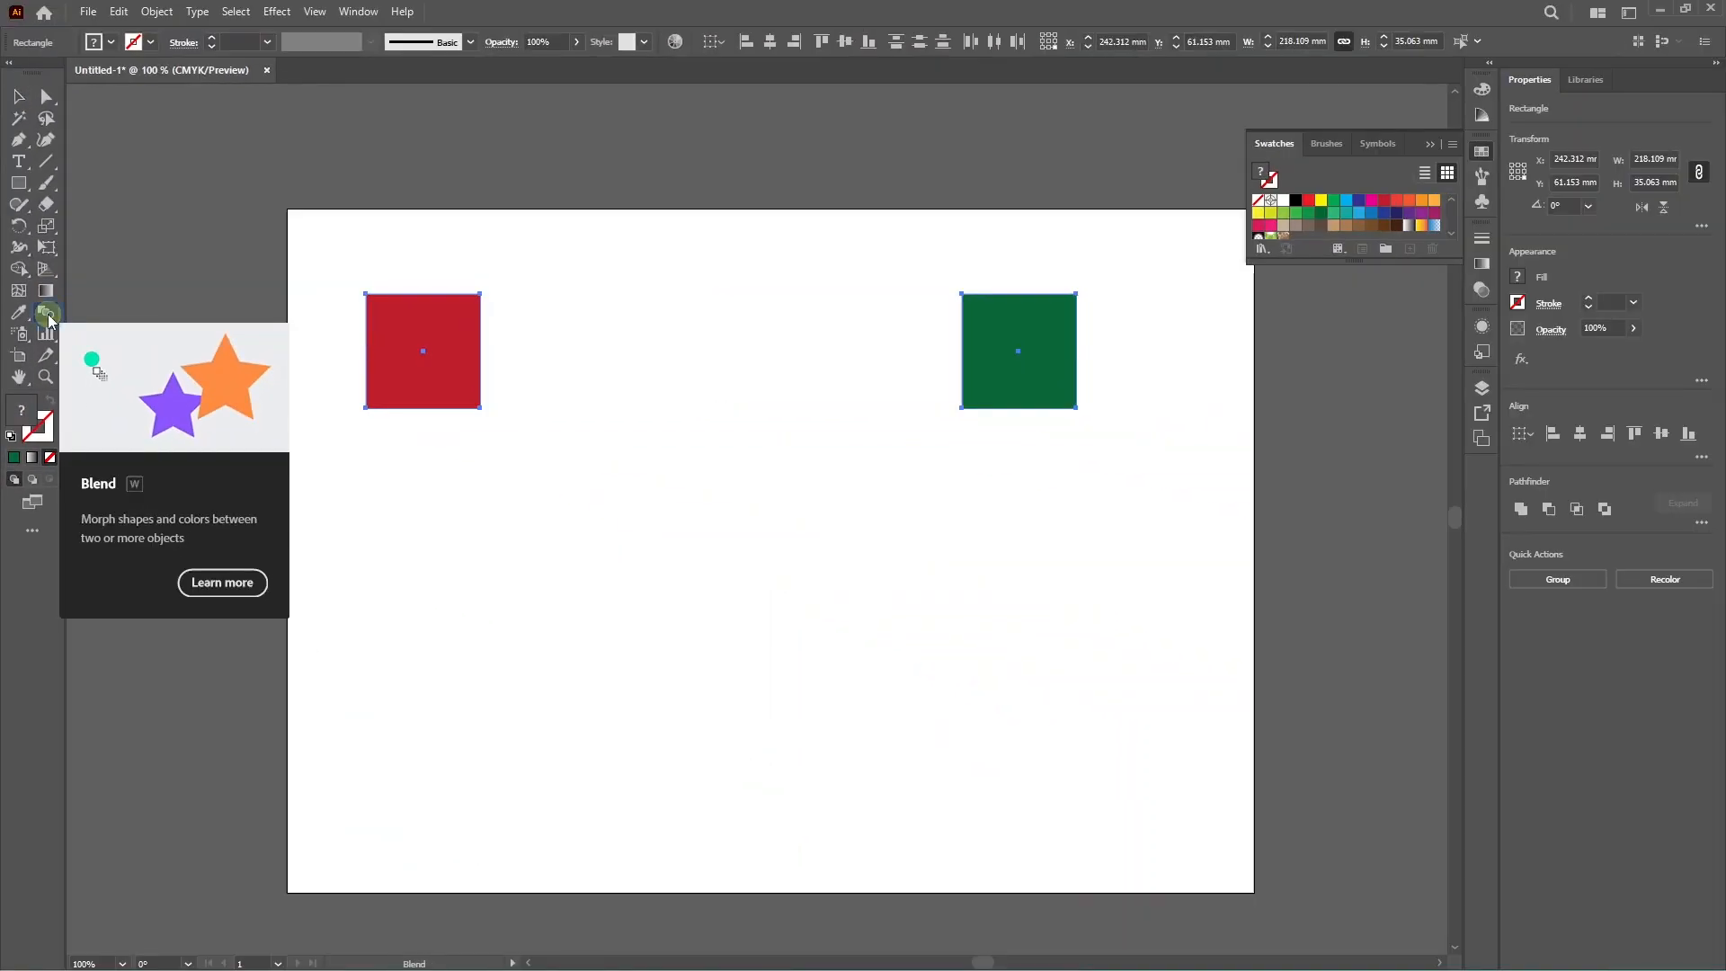
{"action": "double_click", "coordinate": [130, 421]}
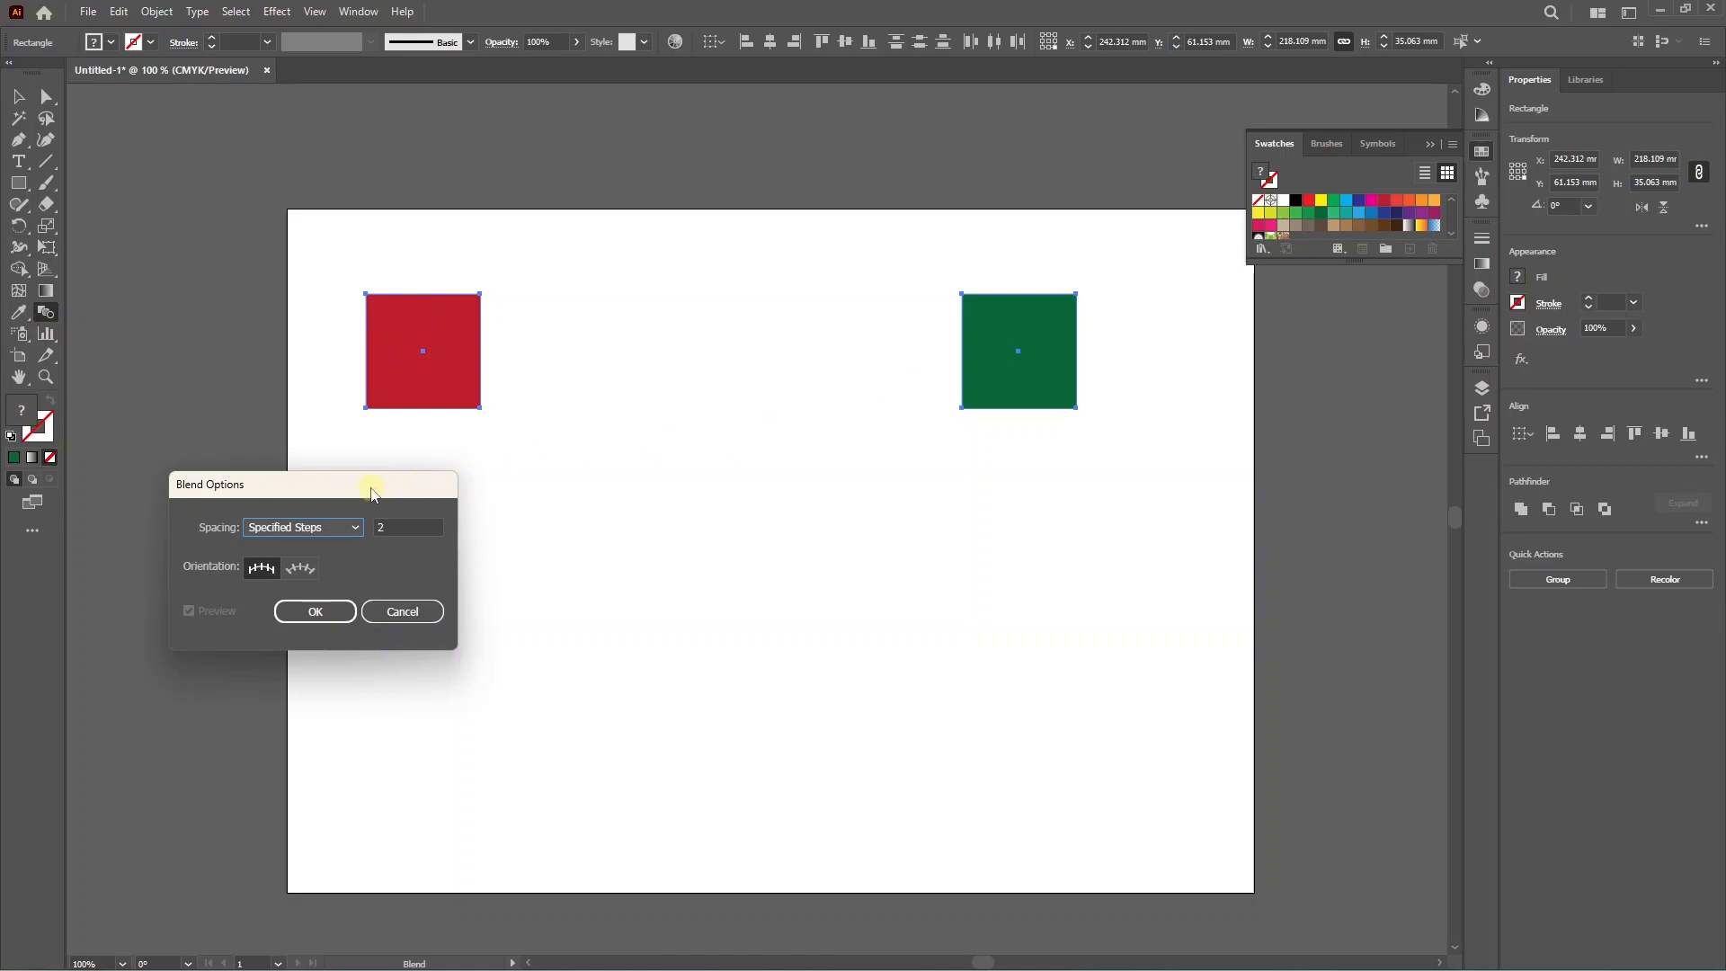
{"action": "left_click", "coordinate": [326, 538]}
{"action": "left_click", "coordinate": [319, 566]}
{"action": "double_click", "coordinate": [410, 524]}
{"action": "type", "text": "50"}
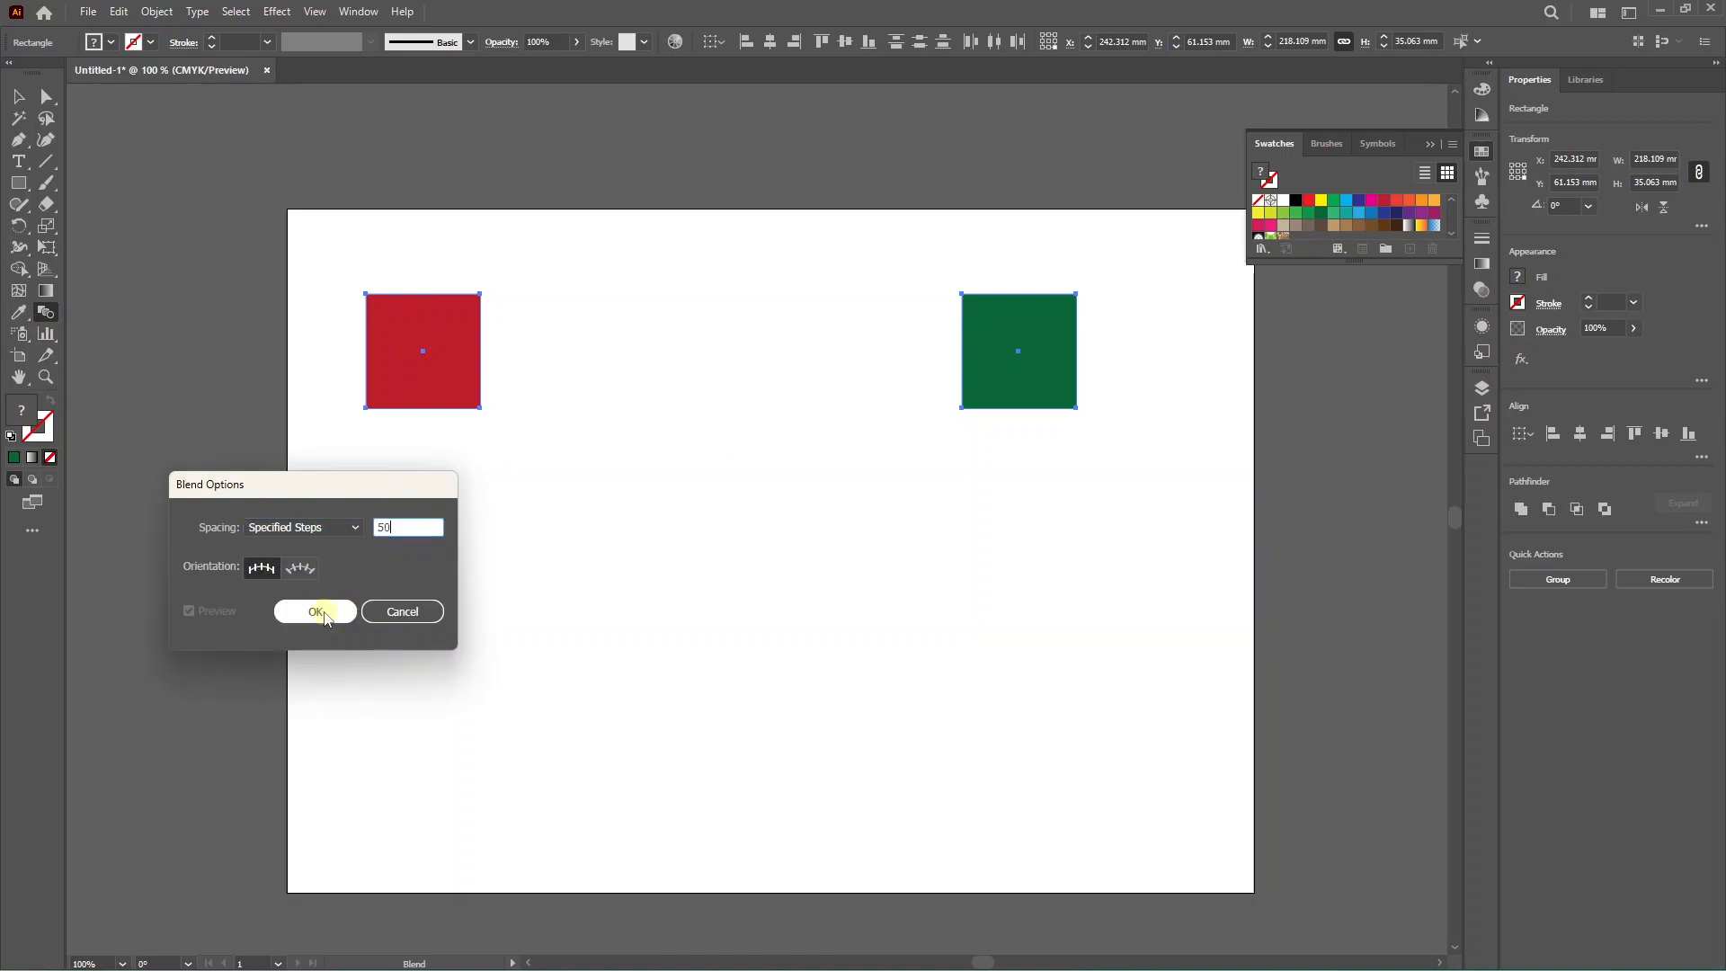
{"action": "left_click", "coordinate": [325, 612]}
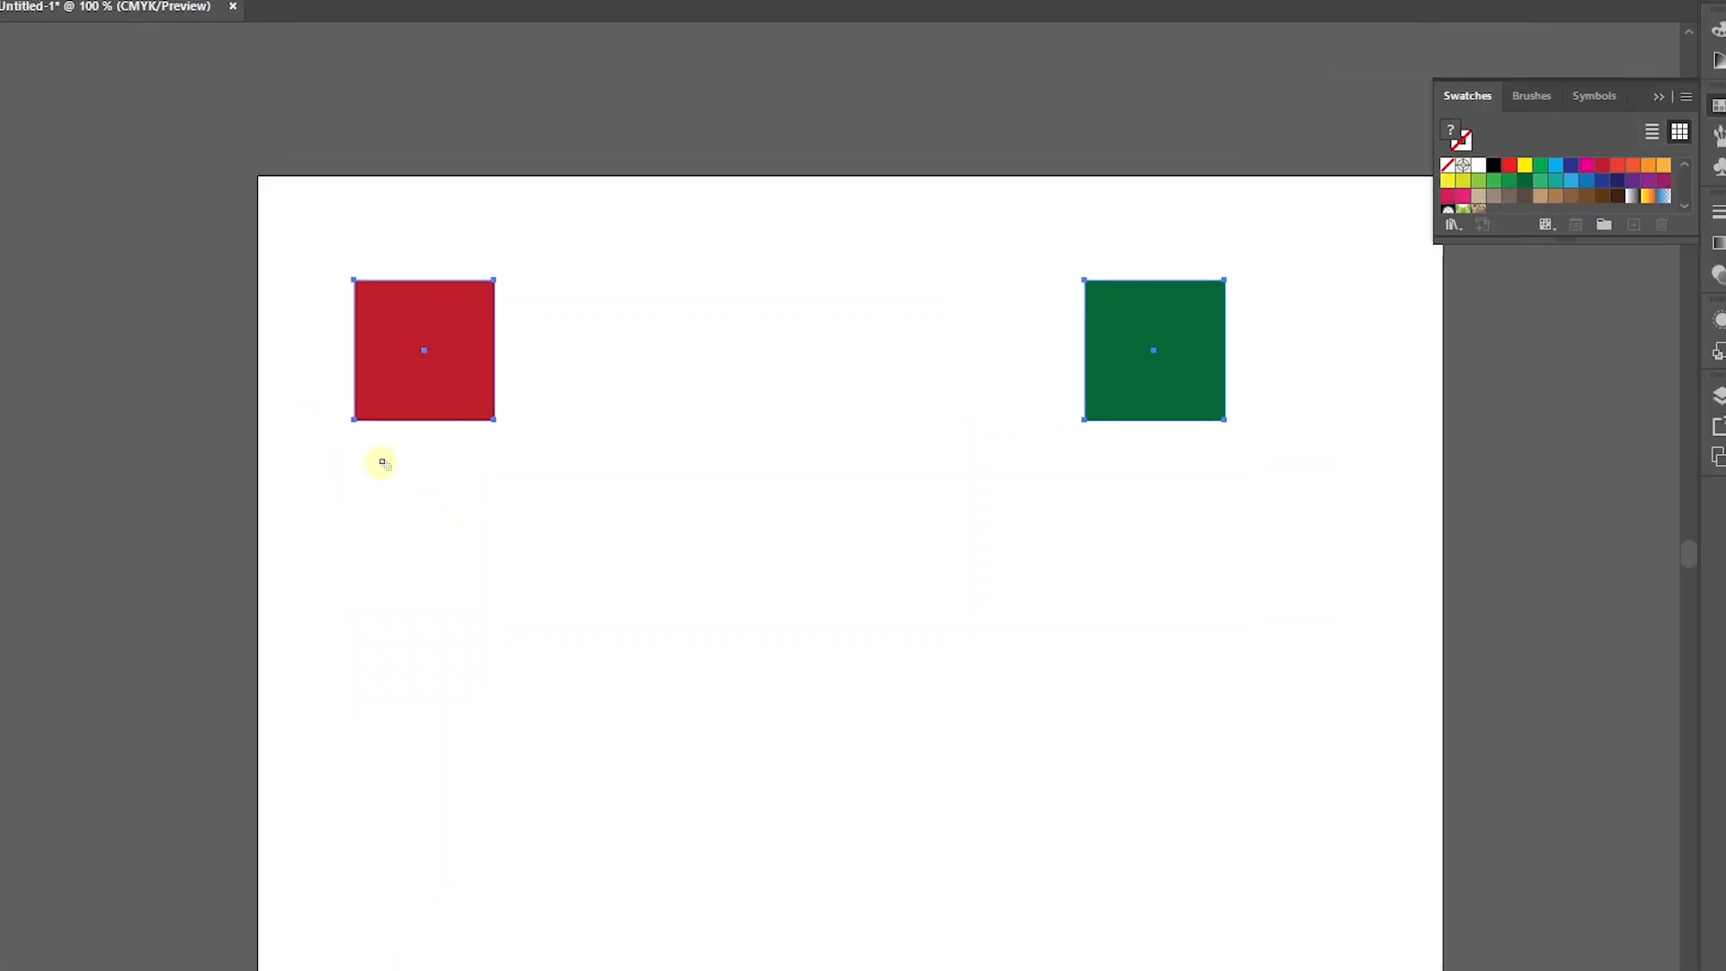
- Blend the red square into the green square with the Blend tool and inspect the color transition up close
{"action": "left_click", "coordinate": [424, 354]}
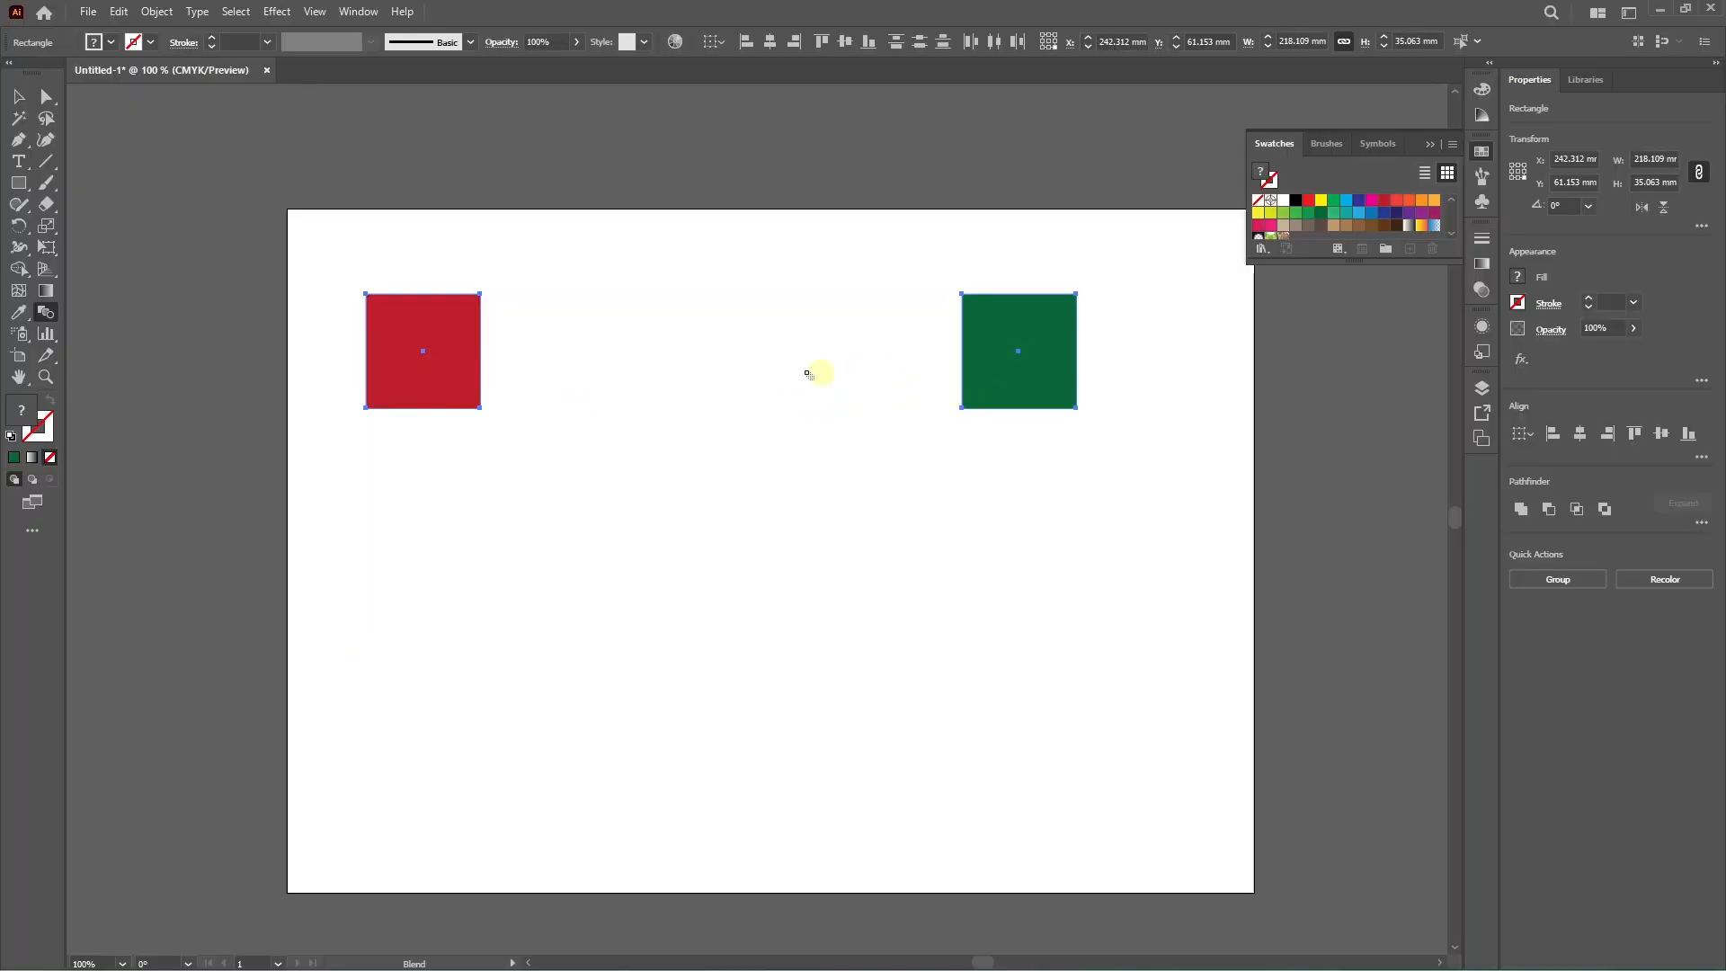
{"action": "left_click", "coordinate": [401, 379]}
{"action": "left_click", "coordinate": [1021, 353]}
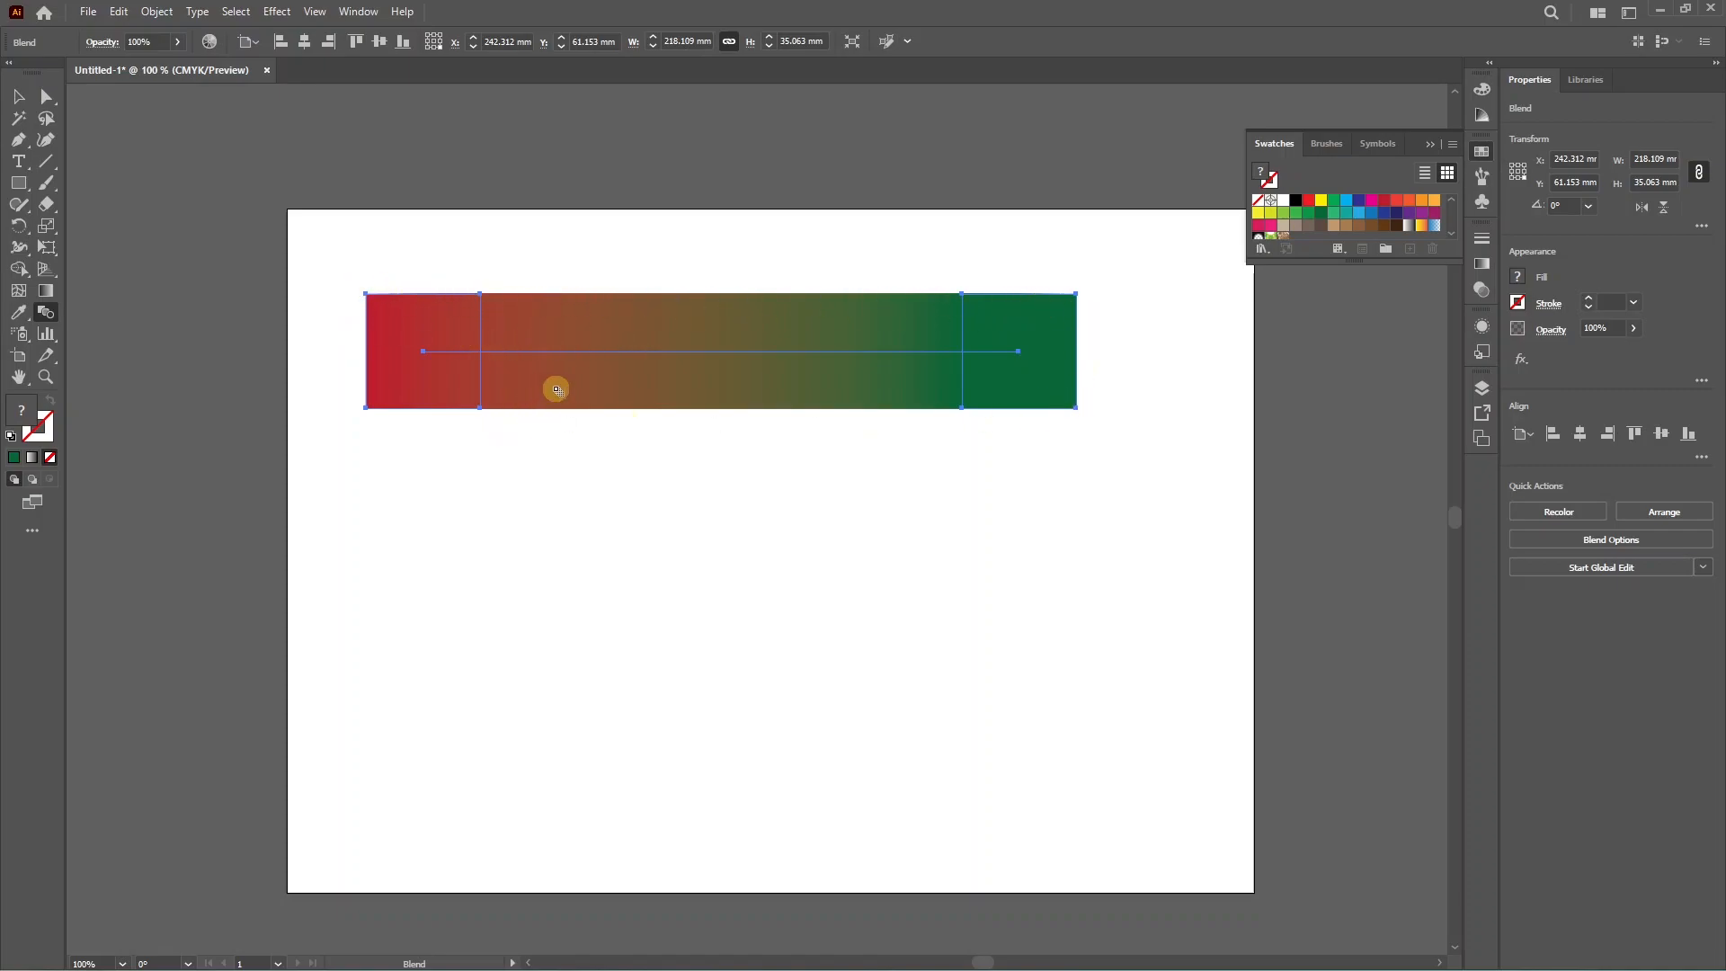
{"action": "scroll", "coordinate": [560, 370], "scroll_direction": "up", "scroll_amount": 5}
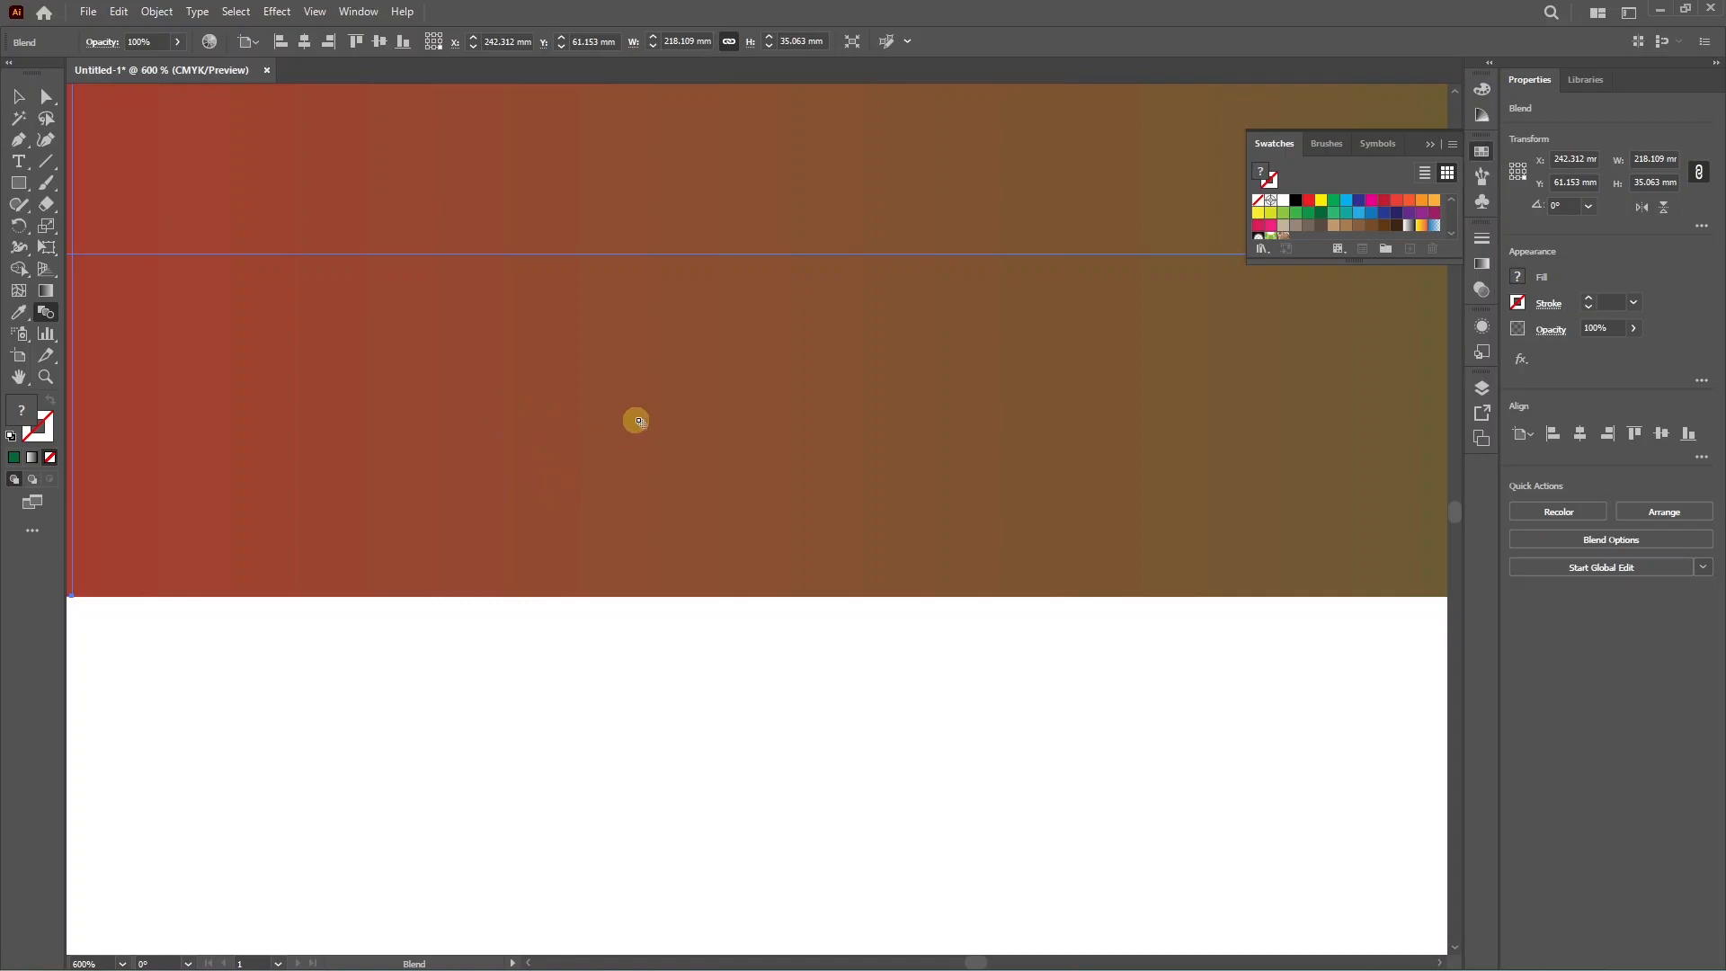
{"action": "scroll", "coordinate": [695, 466], "scroll_direction": "down", "scroll_amount": 4}
- Move the whole red-to-green blend down the artboard as one object and undo the move
{"action": "key", "text": "v"}
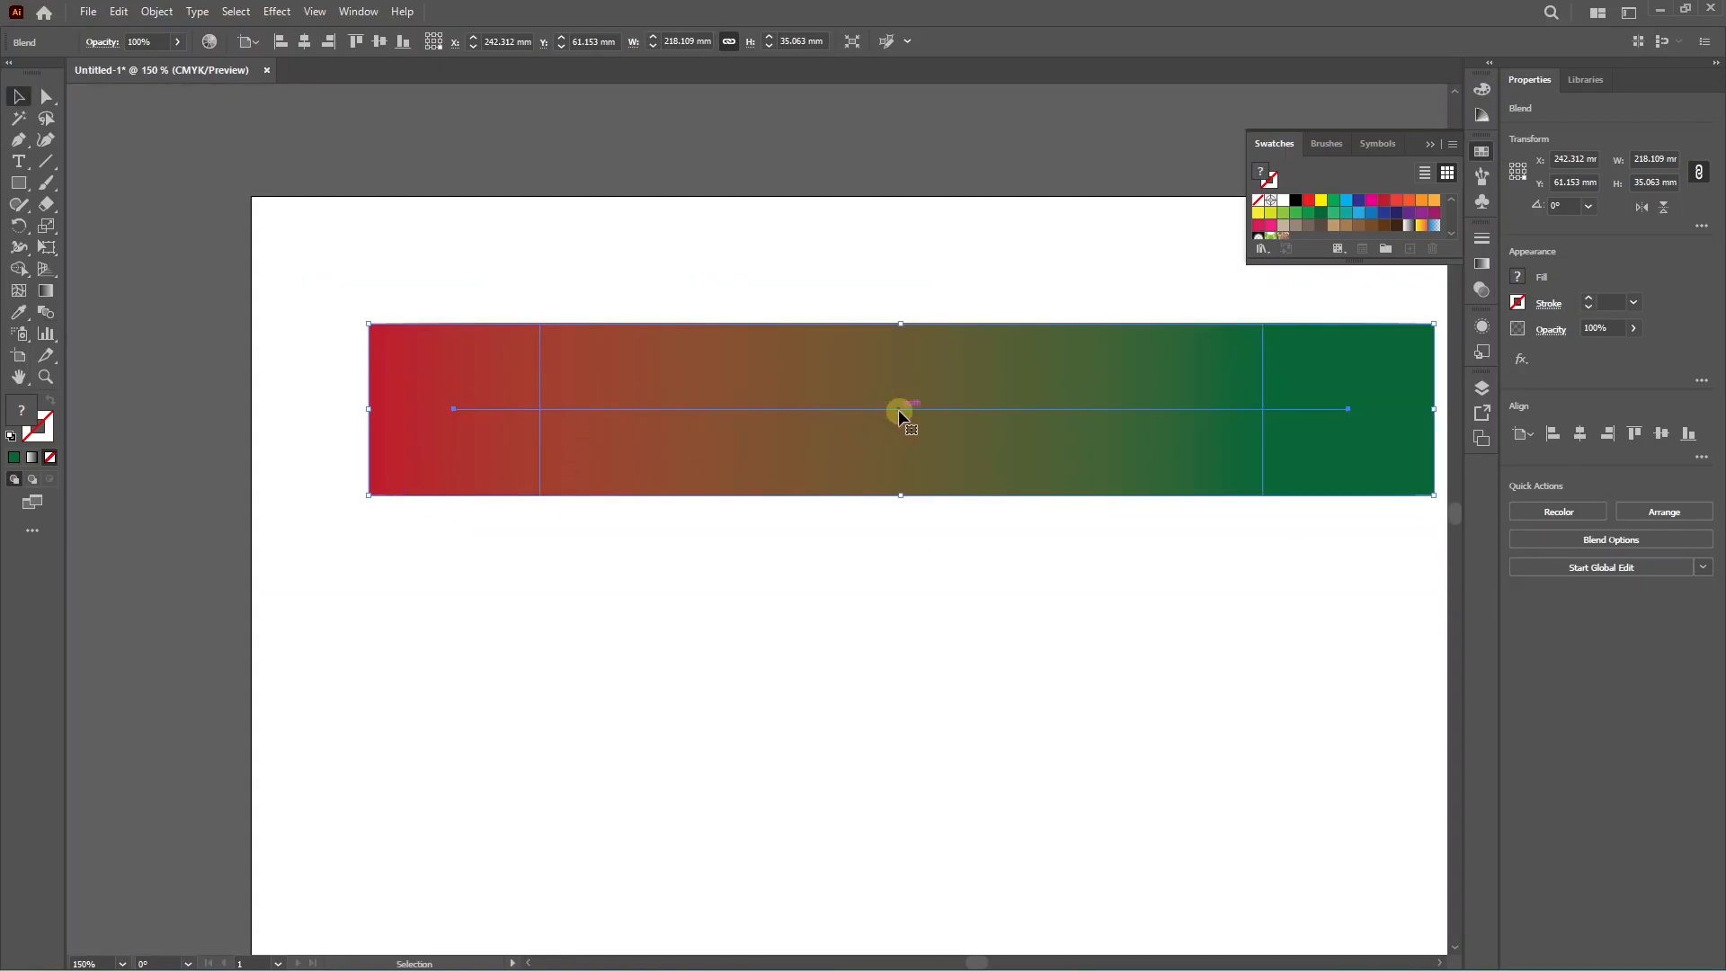
{"action": "key", "text": "ctrl+shift+a"}
{"action": "left_click_drag", "start_coordinate": [728, 356], "coordinate": [659, 557]}
{"action": "key", "text": "ctrl+z"}
- Flatten the blend's transparency with the High Resolution preset and test moving the flattened group down and back
{"action": "left_click", "coordinate": [156, 11]}
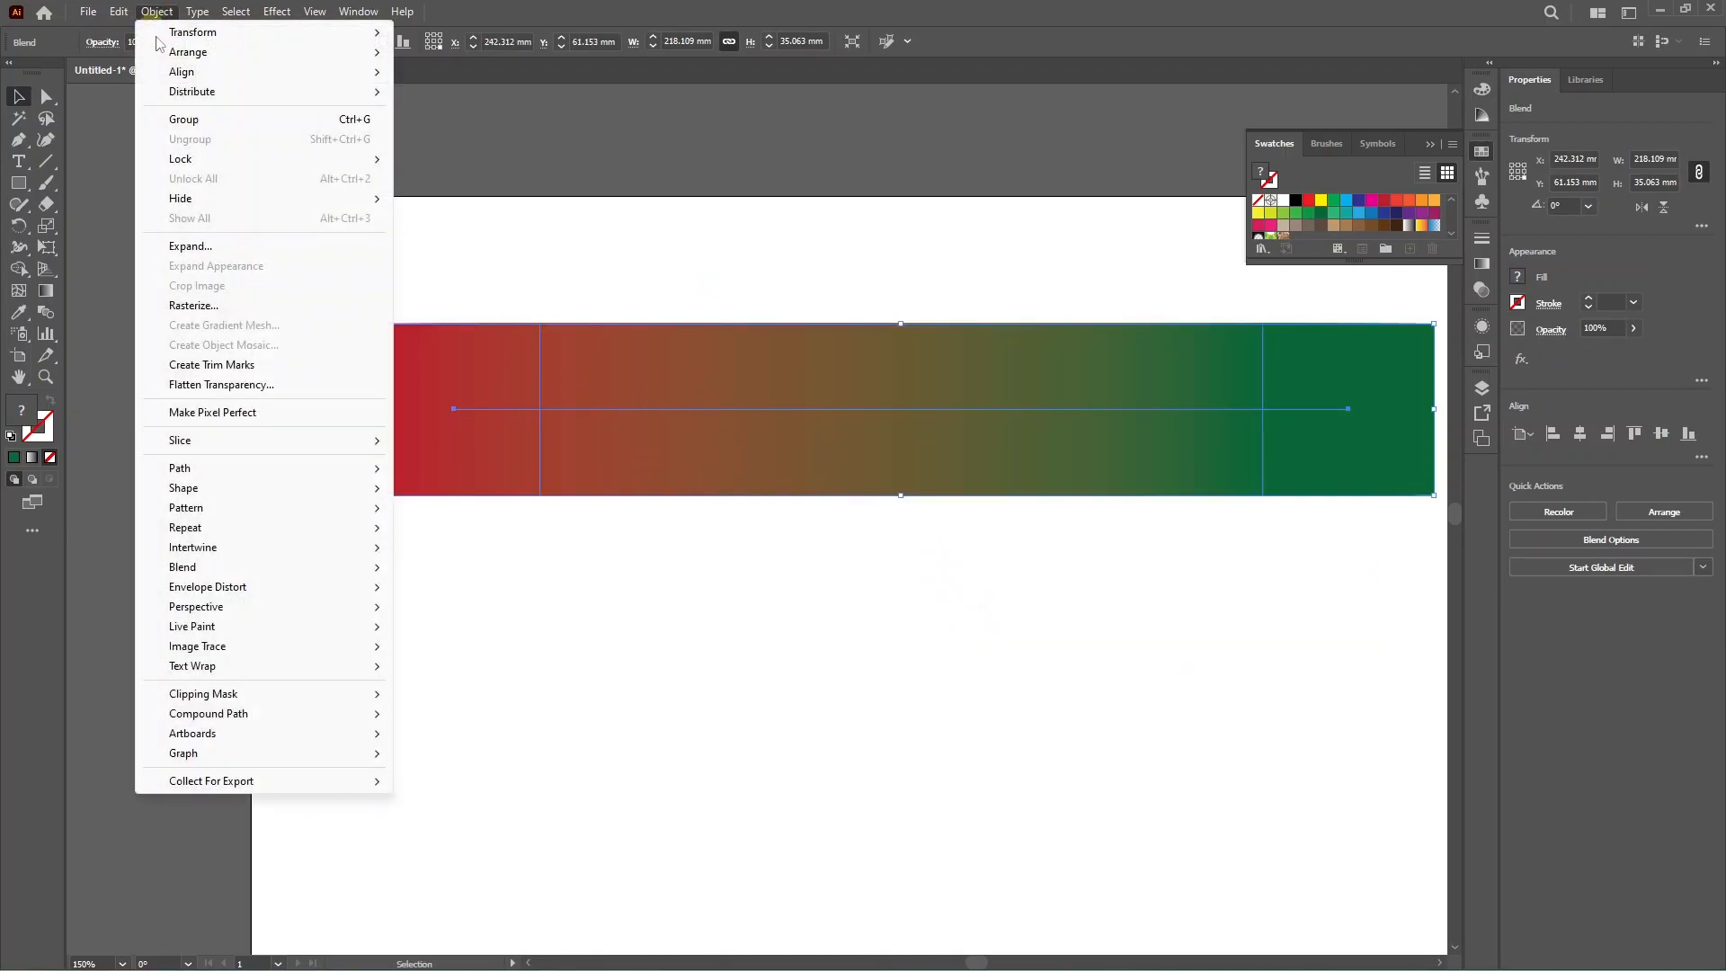
{"action": "left_click", "coordinate": [225, 387]}
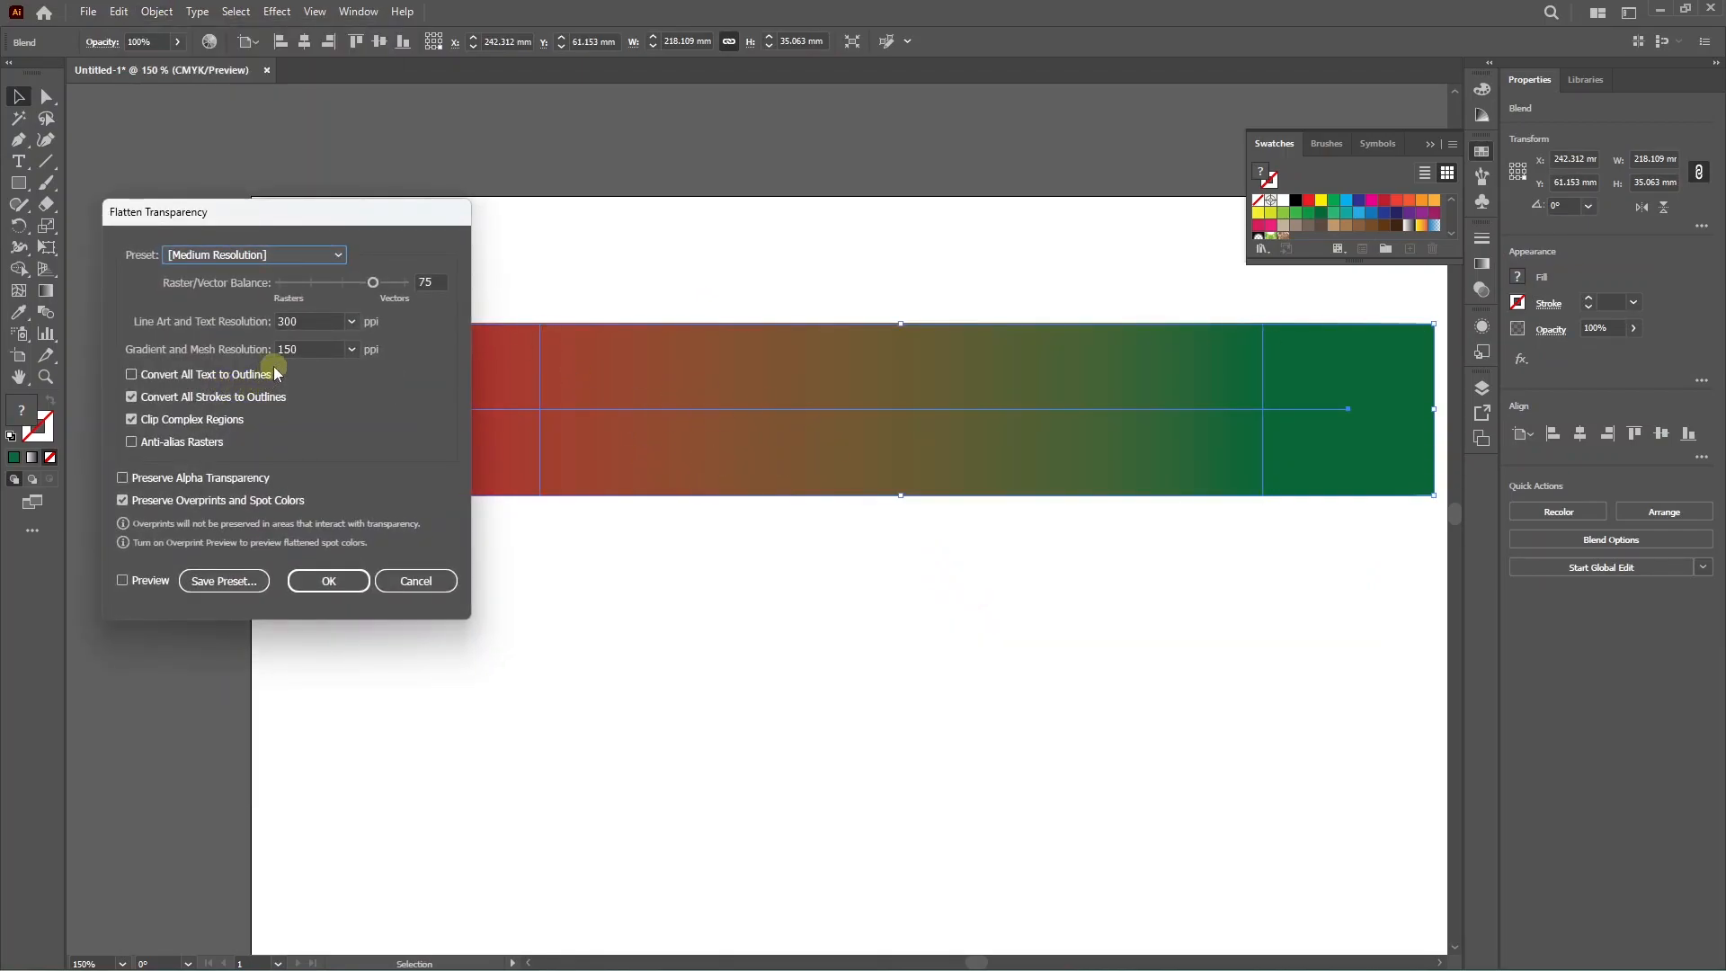
{"action": "left_click", "coordinate": [300, 256]}
{"action": "left_click", "coordinate": [261, 298]}
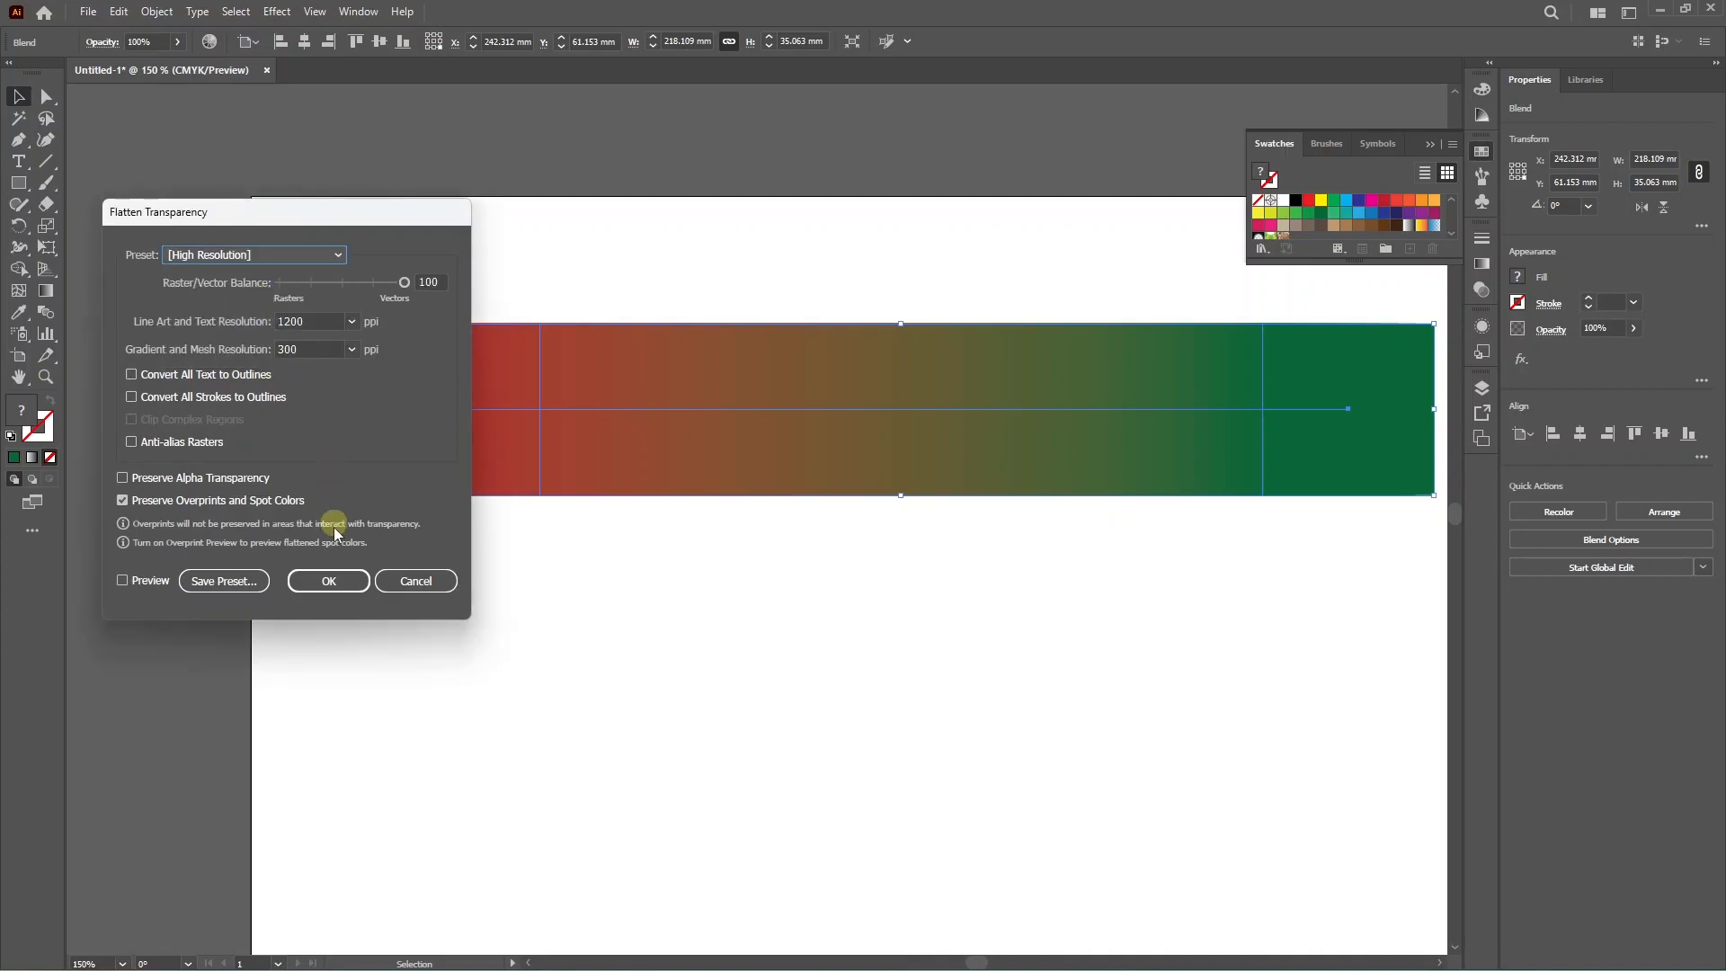
{"action": "left_click", "coordinate": [329, 582]}
{"action": "left_click_drag", "start_coordinate": [705, 436], "coordinate": [668, 601]}
{"action": "left_click_drag", "start_coordinate": [818, 590], "coordinate": [854, 424]}
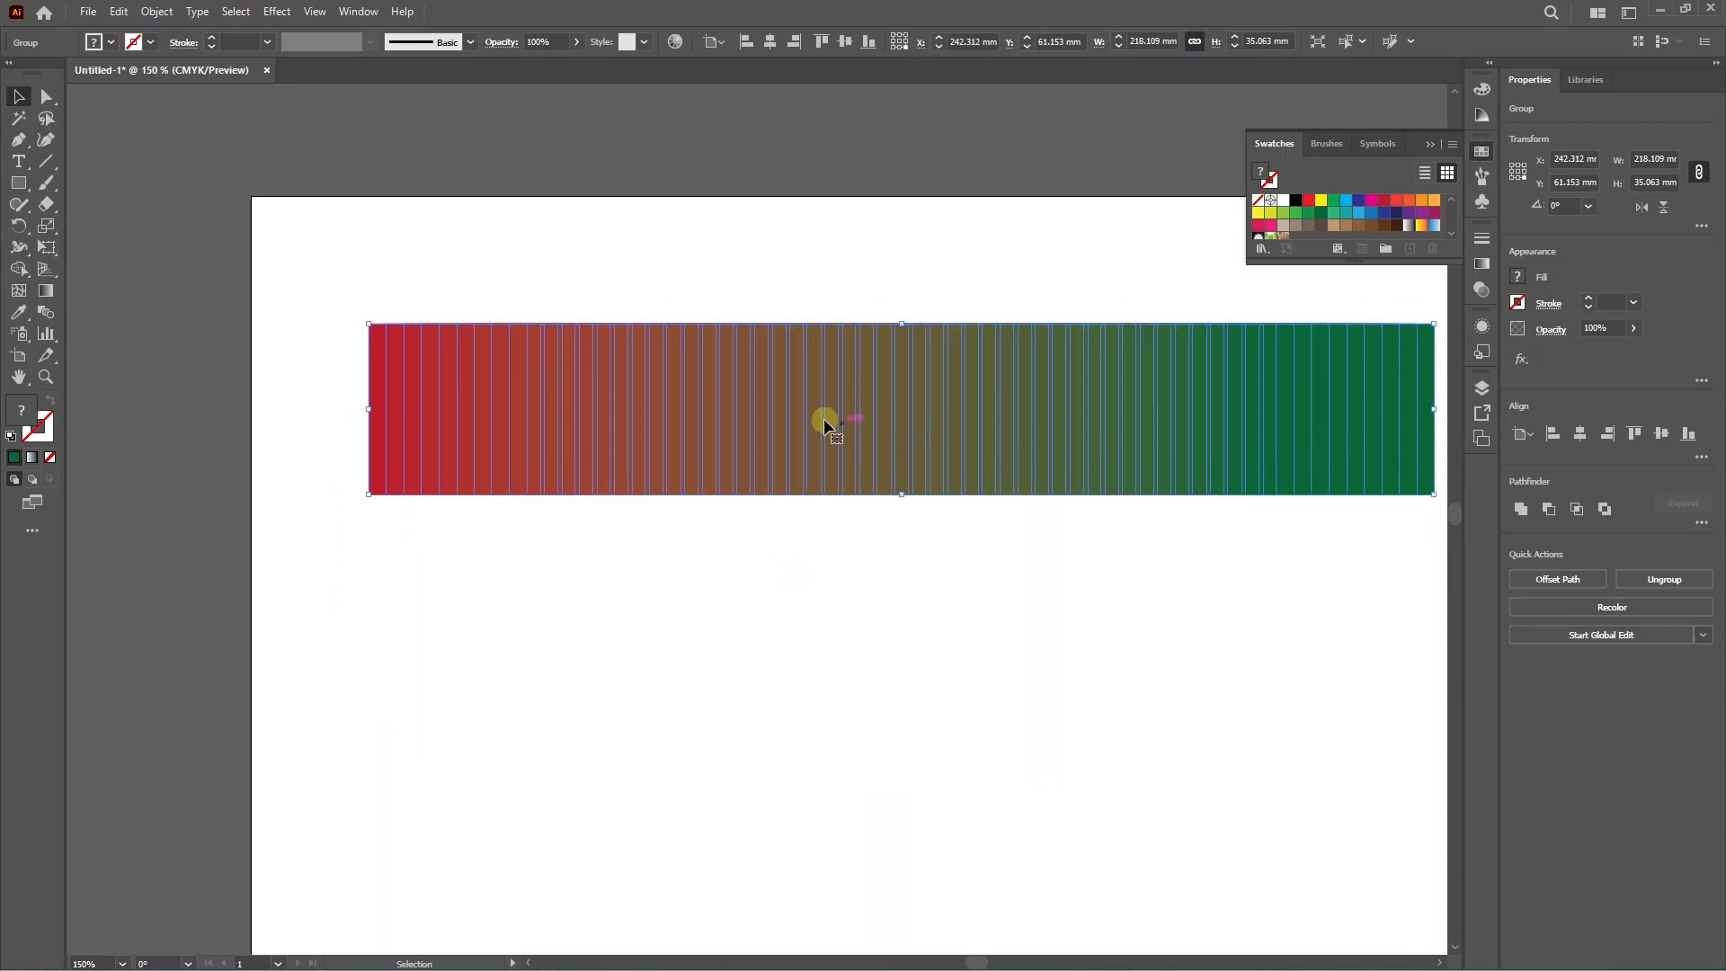
- Ungroup the flattened strip into its individual color pieces and clear the selection
{"action": "right_click", "coordinate": [726, 402]}
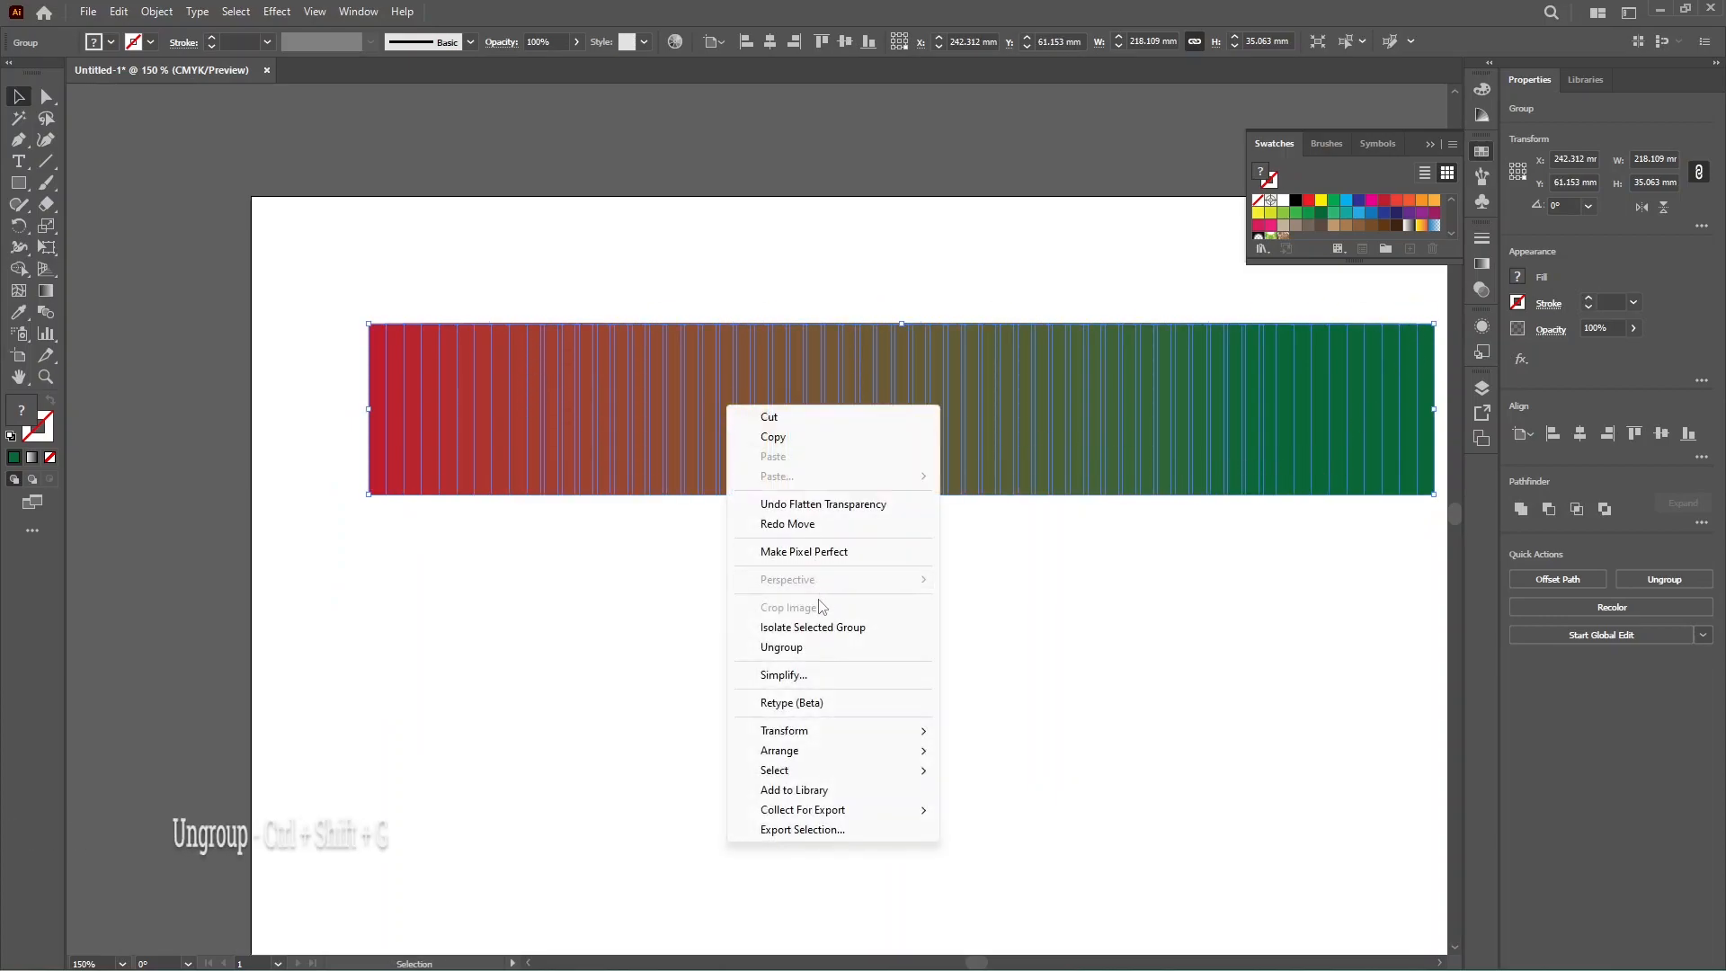
{"action": "left_click", "coordinate": [789, 628]}
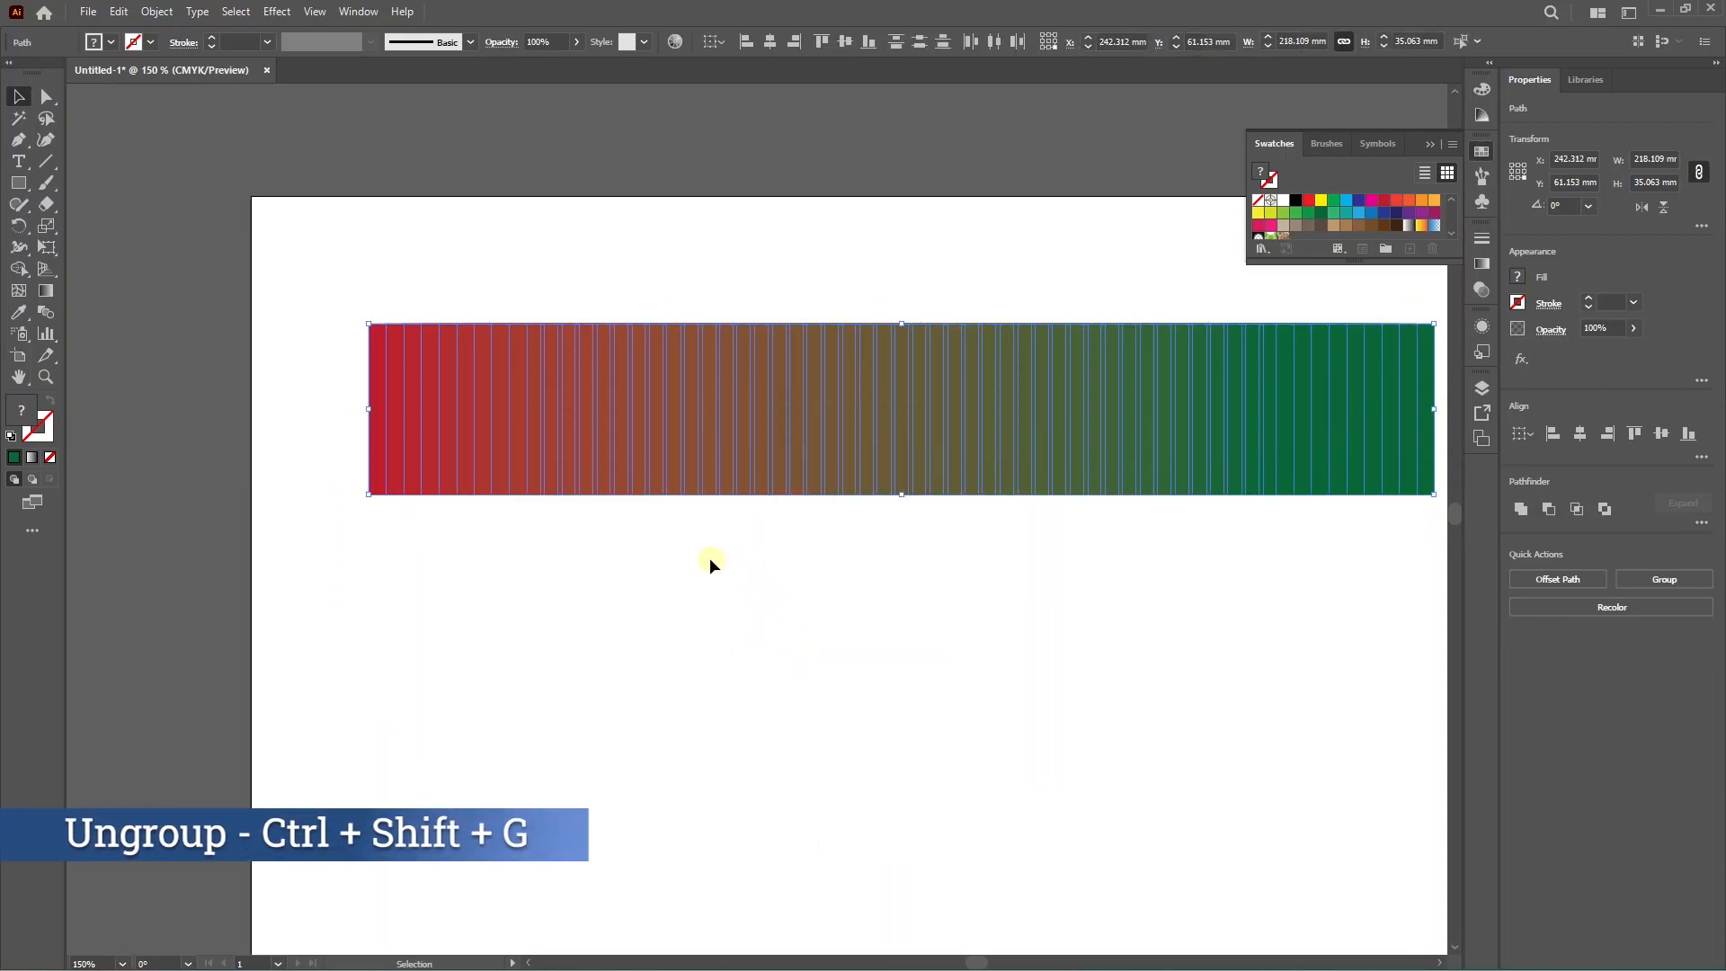
{"action": "left_click", "coordinate": [669, 550]}
- Pull several individual color squares out of the strip, placing some below it and some above it
{"action": "left_click_drag", "start_coordinate": [676, 465], "coordinate": [692, 635]}
{"action": "left_click_drag", "start_coordinate": [903, 440], "coordinate": [919, 611]}
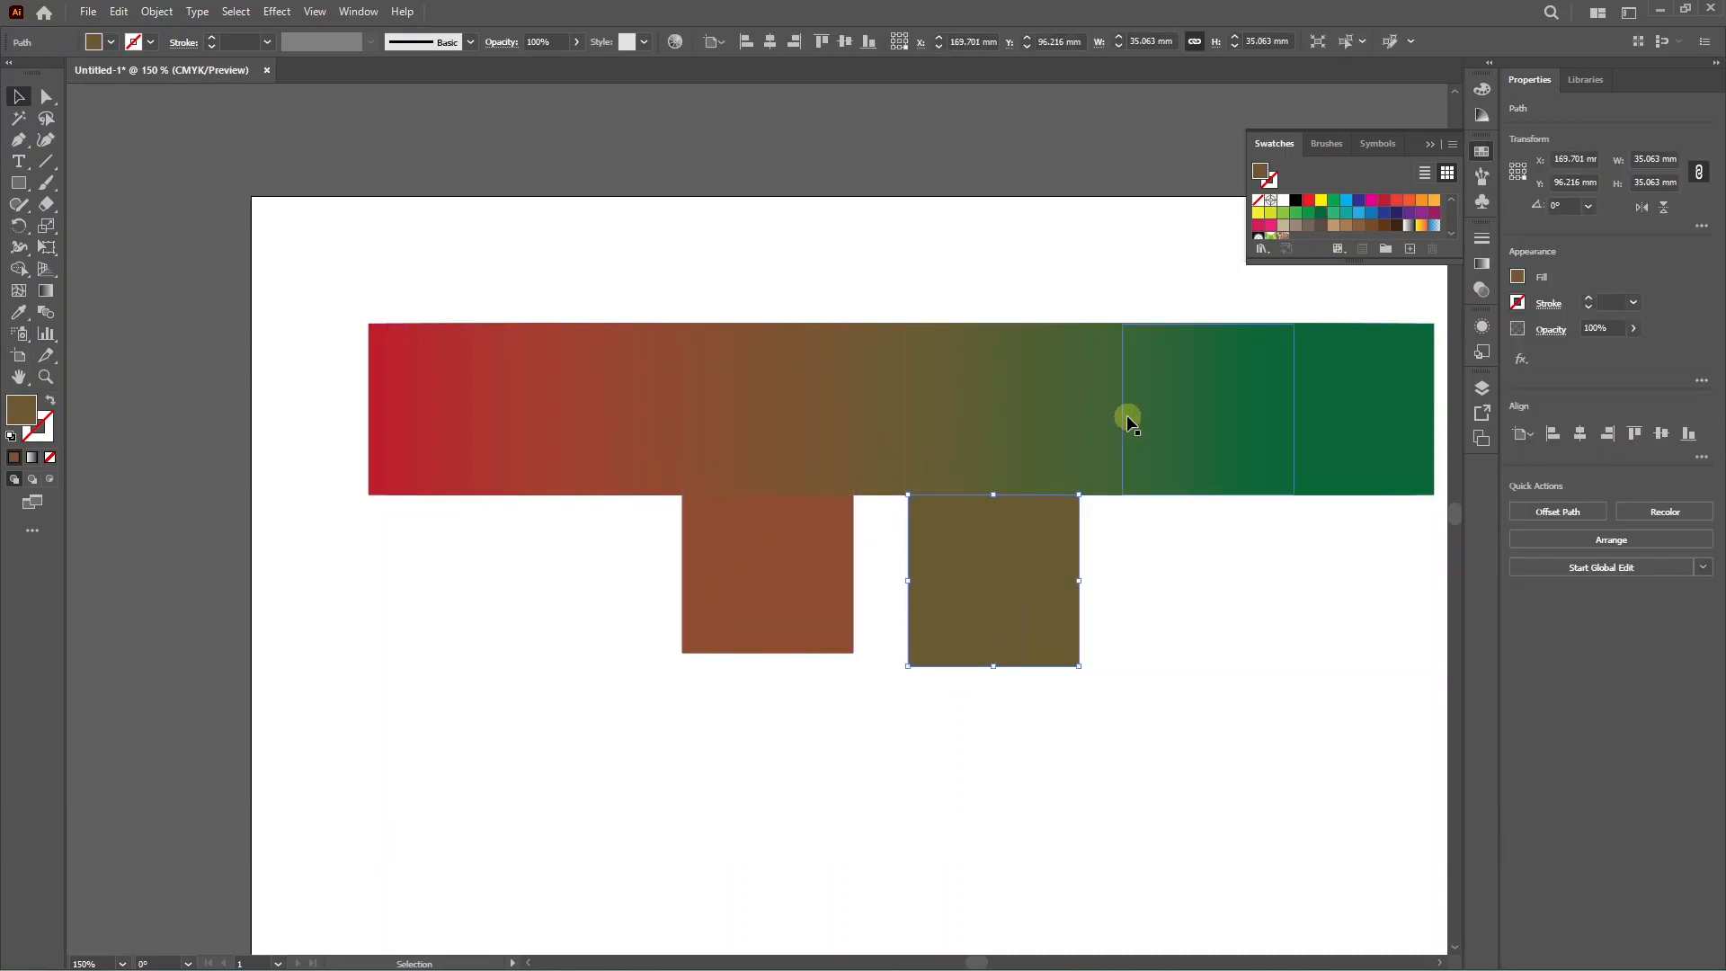
{"action": "left_click_drag", "start_coordinate": [1128, 421], "coordinate": [1137, 615]}
{"action": "left_click_drag", "start_coordinate": [962, 414], "coordinate": [913, 595]}
{"action": "left_click_drag", "start_coordinate": [894, 435], "coordinate": [893, 258]}
{"action": "left_click_drag", "start_coordinate": [816, 412], "coordinate": [692, 234]}
{"action": "left_click", "coordinate": [370, 401]}
{"action": "left_click", "coordinate": [1428, 391]}
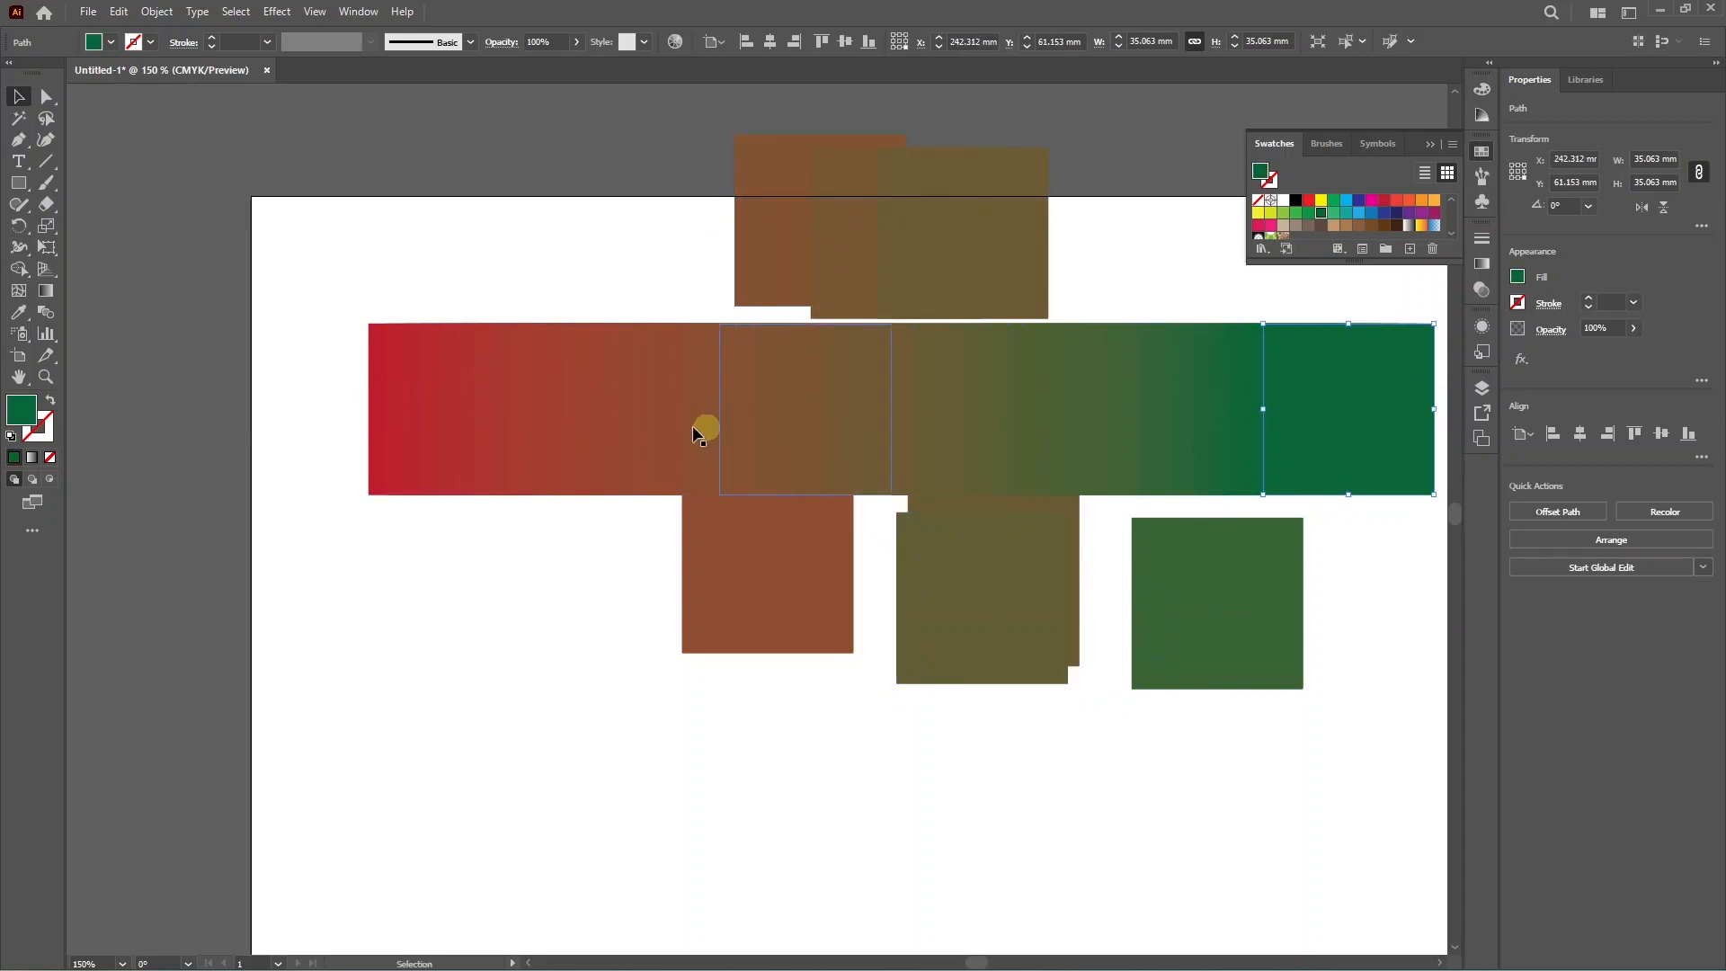
{"action": "left_click_drag", "start_coordinate": [585, 405], "coordinate": [586, 224]}
{"action": "left_click_drag", "start_coordinate": [534, 426], "coordinate": [532, 250]}
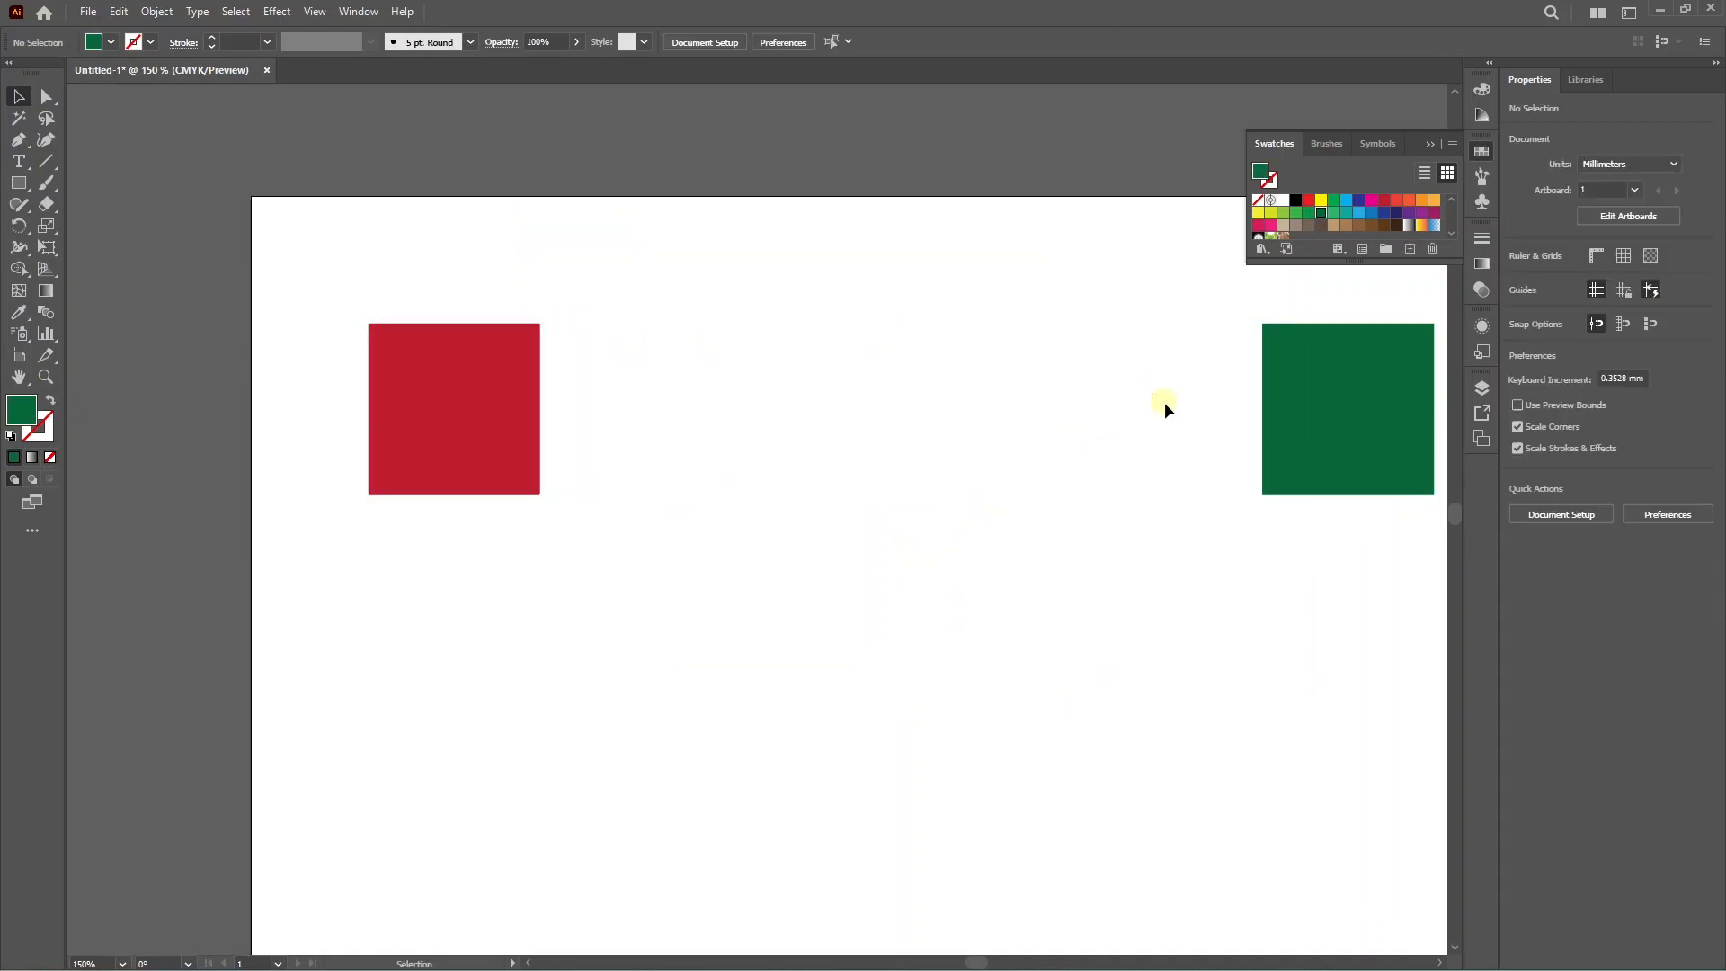
- Replace the green square with a circle about 39 mm in diameter and fill it with a dark magenta swatch
{"action": "left_click_drag", "start_coordinate": [1160, 397], "coordinate": [1356, 516]}
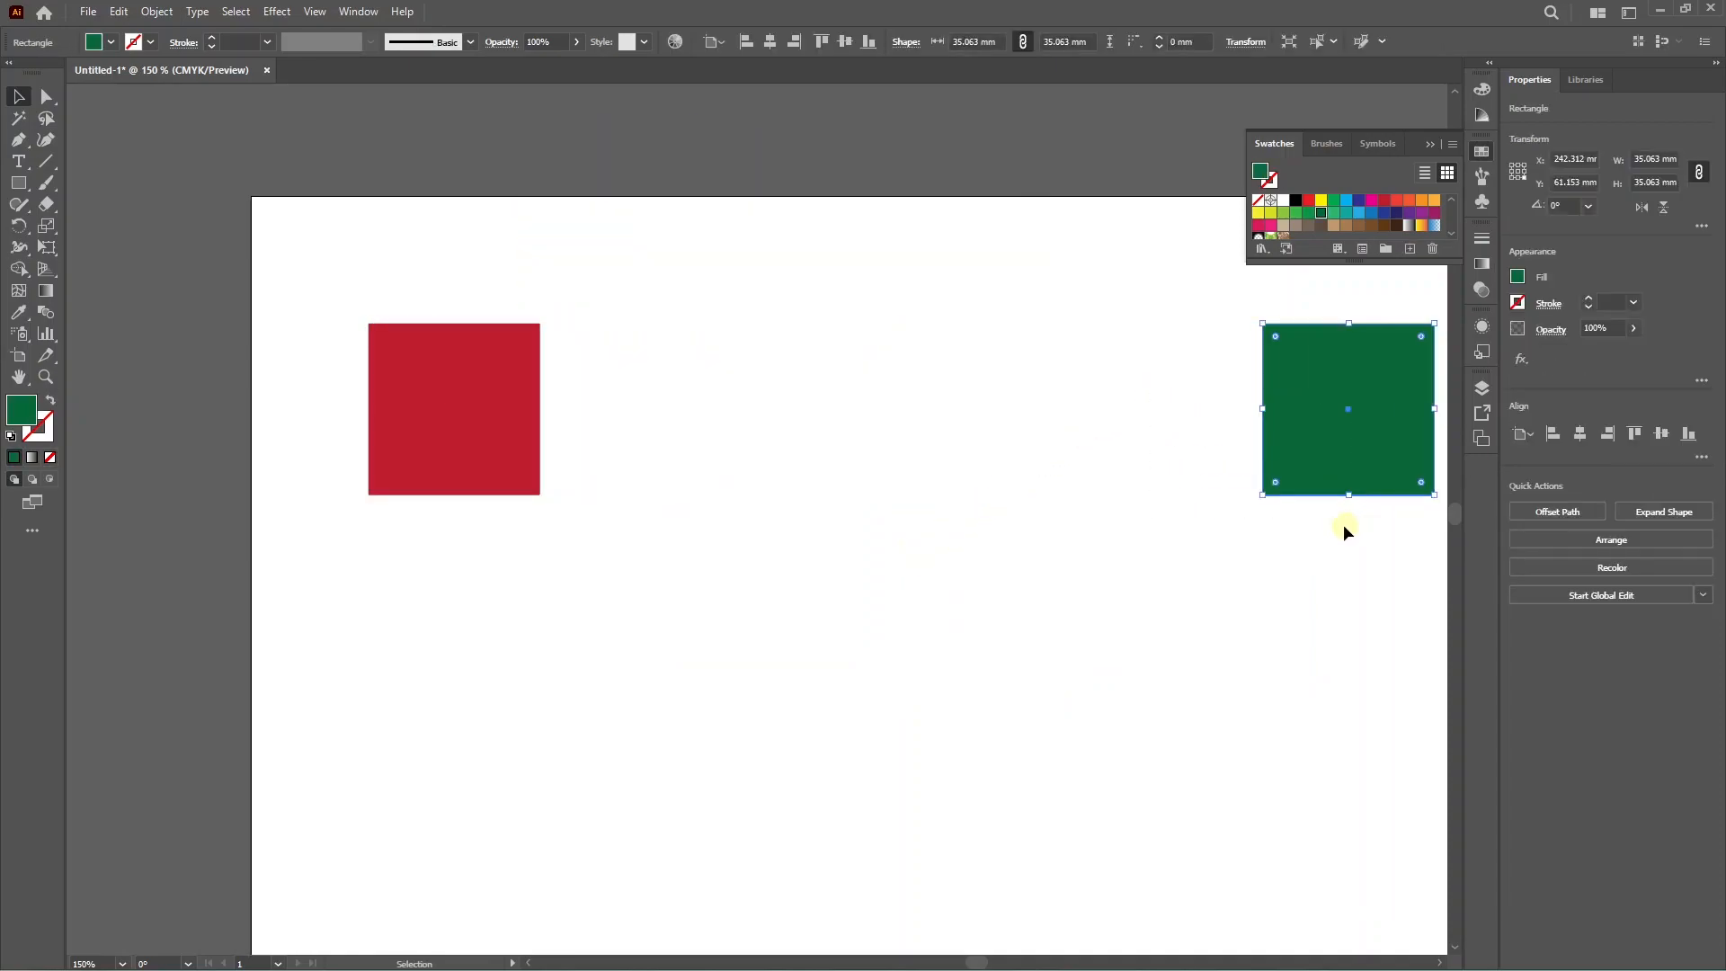
{"action": "key", "text": "Delete"}
{"action": "left_click_drag", "start_coordinate": [41, 187], "coordinate": [83, 228]}
{"action": "left_click_drag", "start_coordinate": [1198, 317], "coordinate": [1389, 492]}
{"action": "key", "text": "v"}
{"action": "left_click", "coordinate": [1434, 213]}
- Select the red square and the circle and set the blend spacing to Specified Steps with a value of 10
{"action": "left_click_drag", "start_coordinate": [322, 225], "coordinate": [1300, 537]}
{"action": "double_click", "coordinate": [45, 312]}
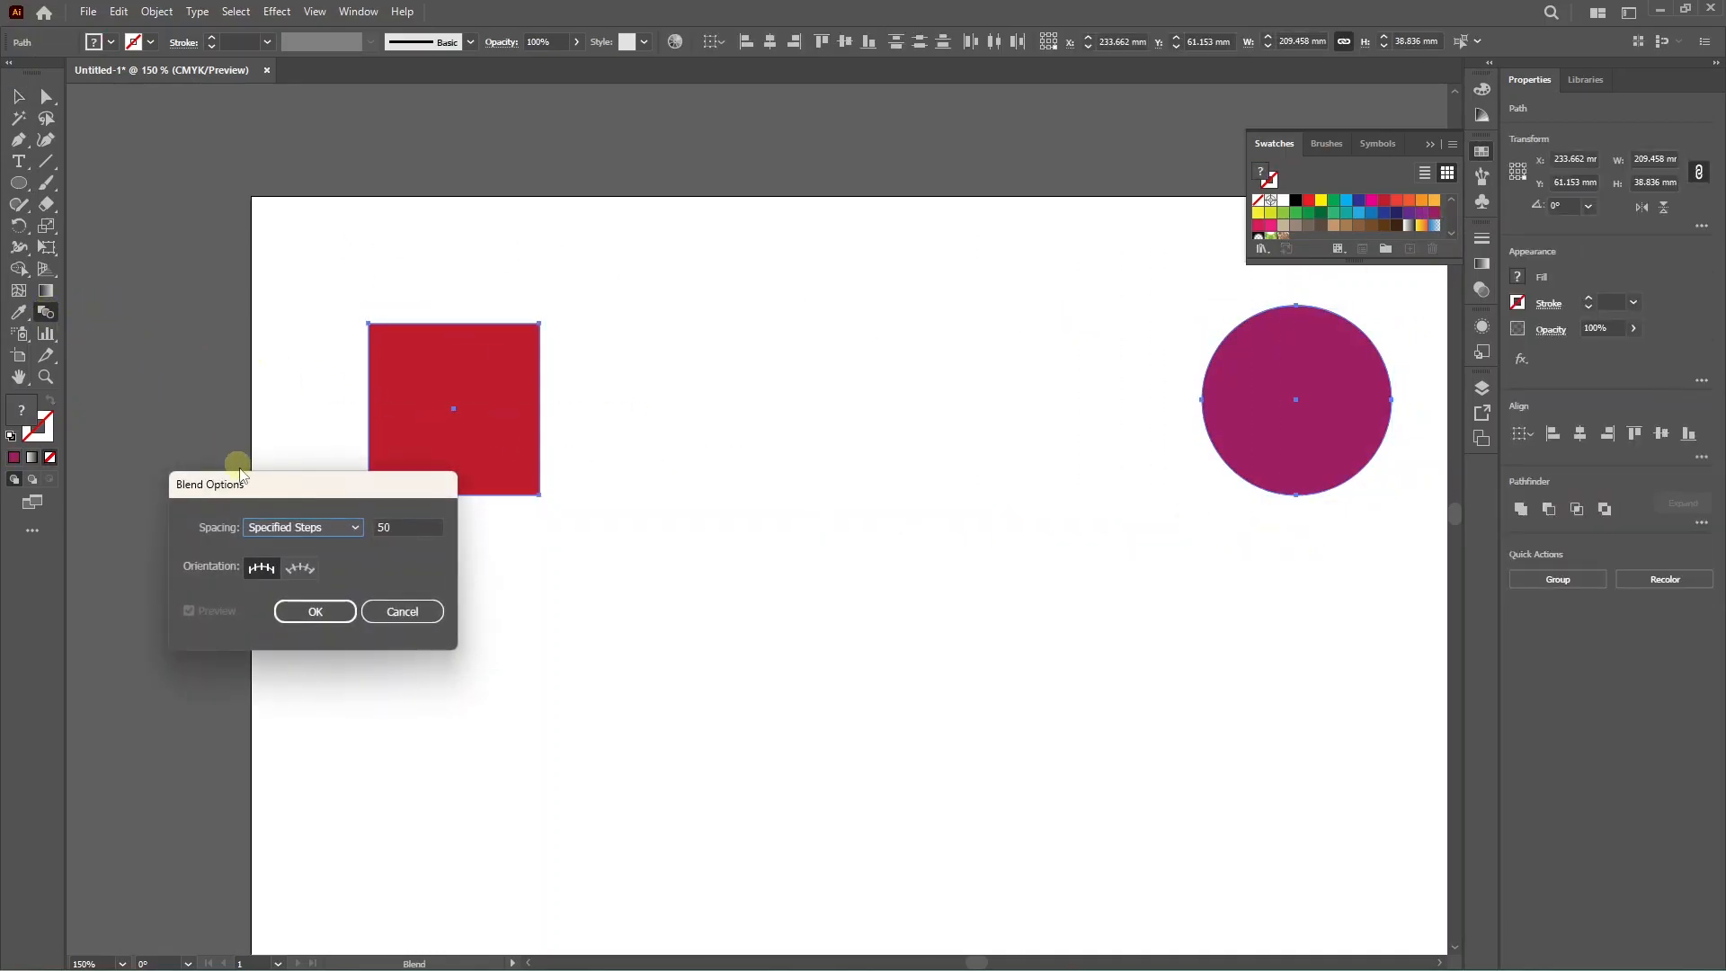
{"action": "left_click", "coordinate": [288, 527]}
{"action": "left_click", "coordinate": [301, 566]}
{"action": "left_click_drag", "start_coordinate": [414, 528], "coordinate": [308, 516]}
{"action": "type", "text": "10"}
{"action": "left_click", "coordinate": [319, 614]}
- Blend the red square into the magenta circle with the Blend tool and return to the Selection tool
{"action": "left_click", "coordinate": [441, 417]}
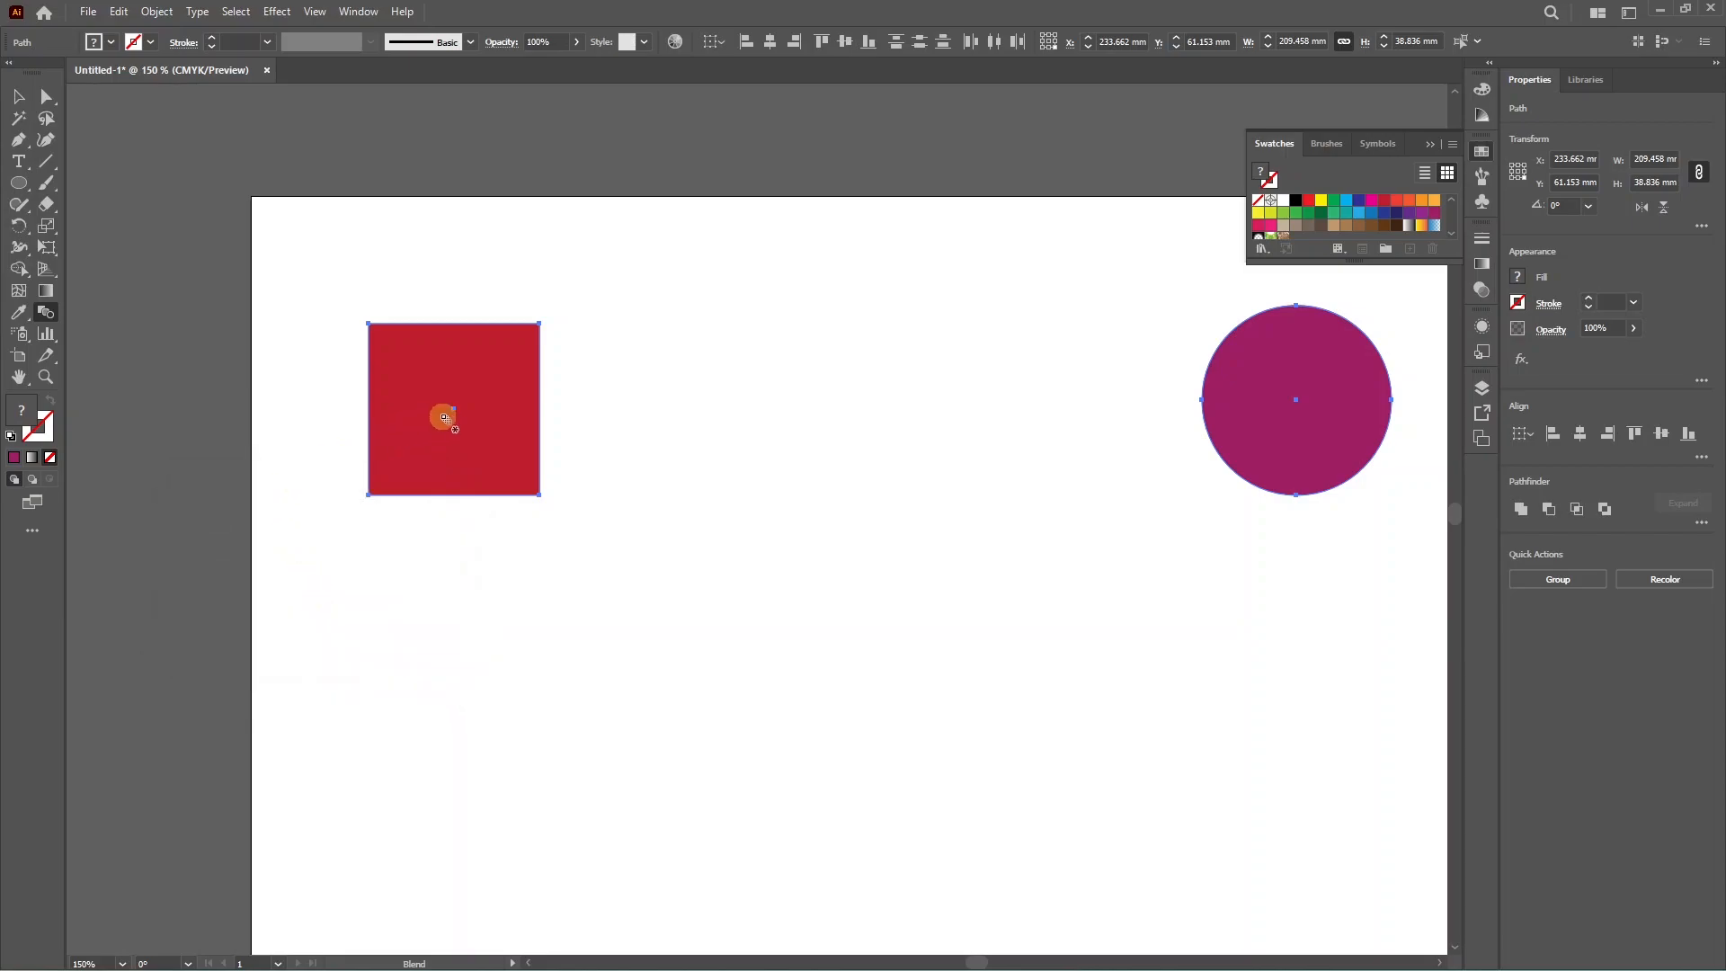
{"action": "left_click", "coordinate": [1344, 397]}
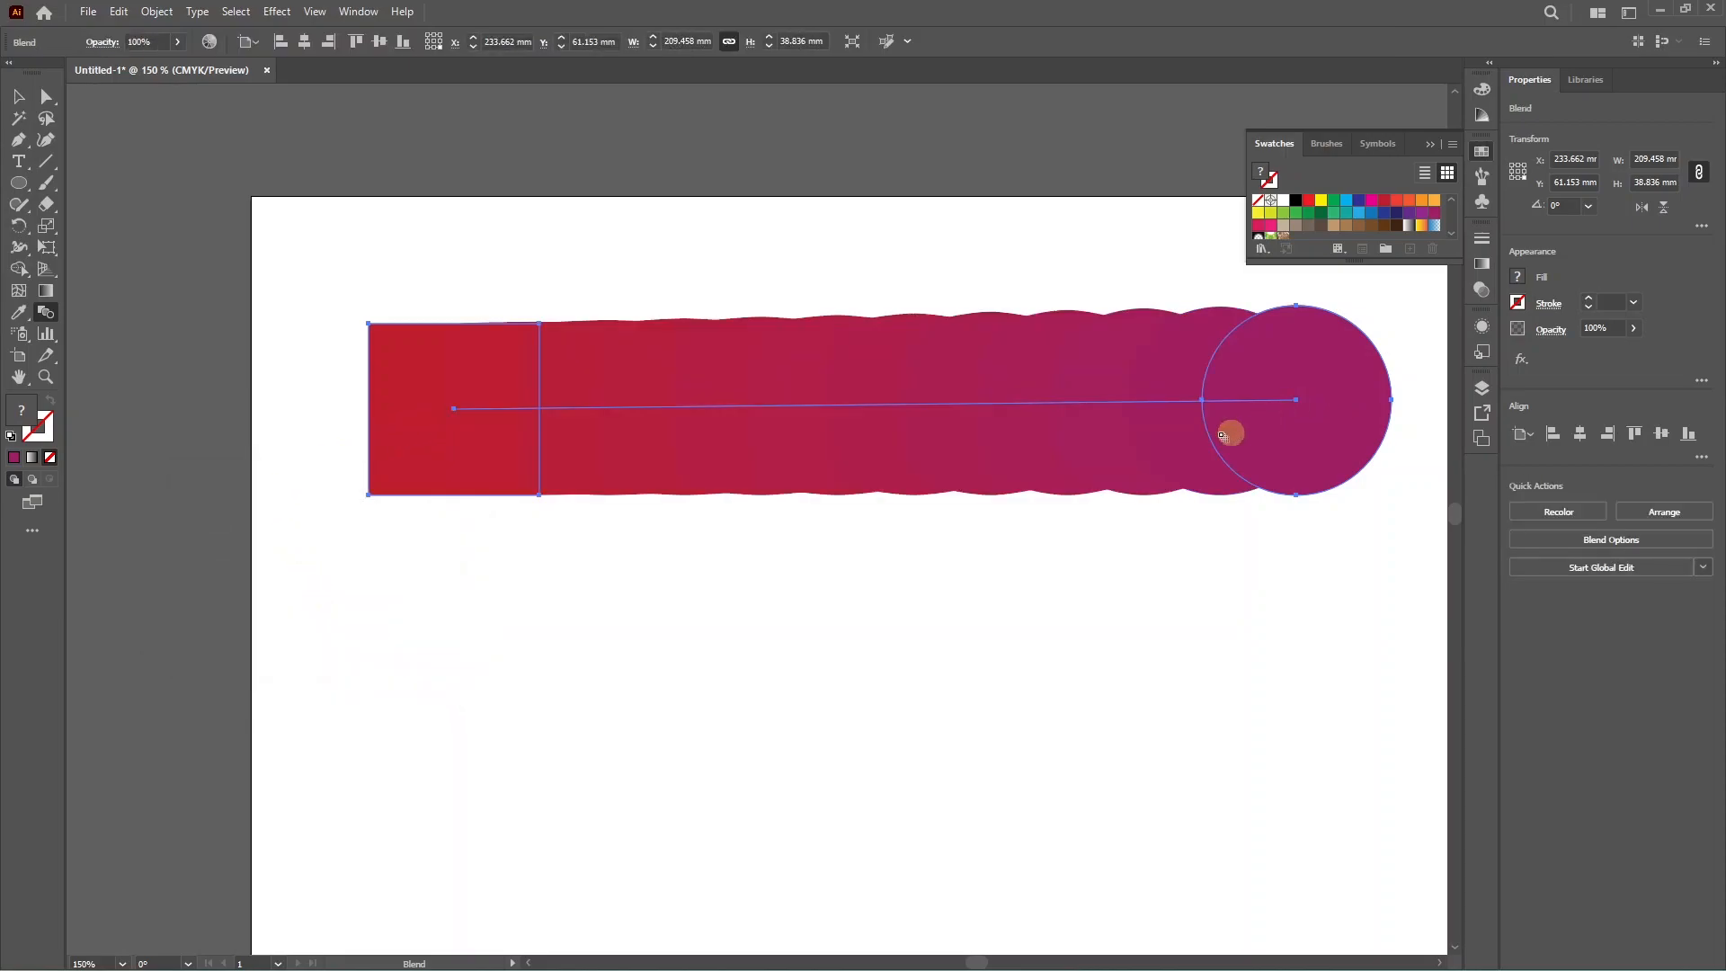
{"action": "left_click", "coordinate": [13, 90]}
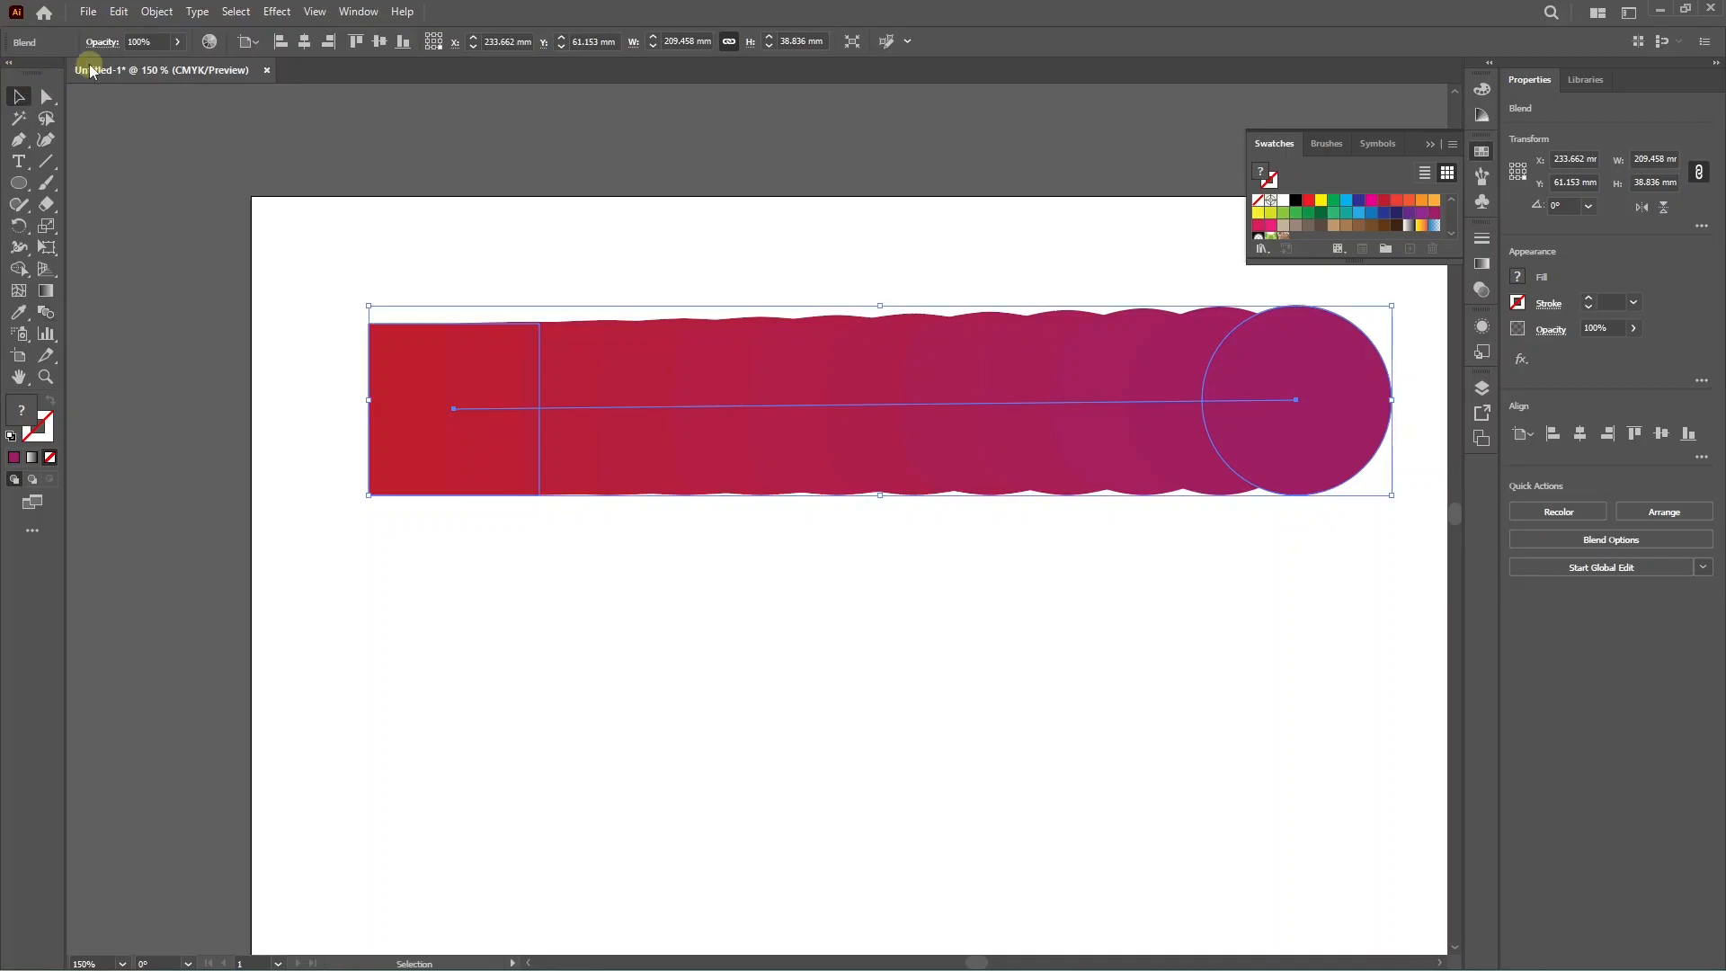
- Expand the square-to-circle blend into editable shapes with Object and Fill enabled, and clear the selection
{"action": "left_click", "coordinate": [157, 12]}
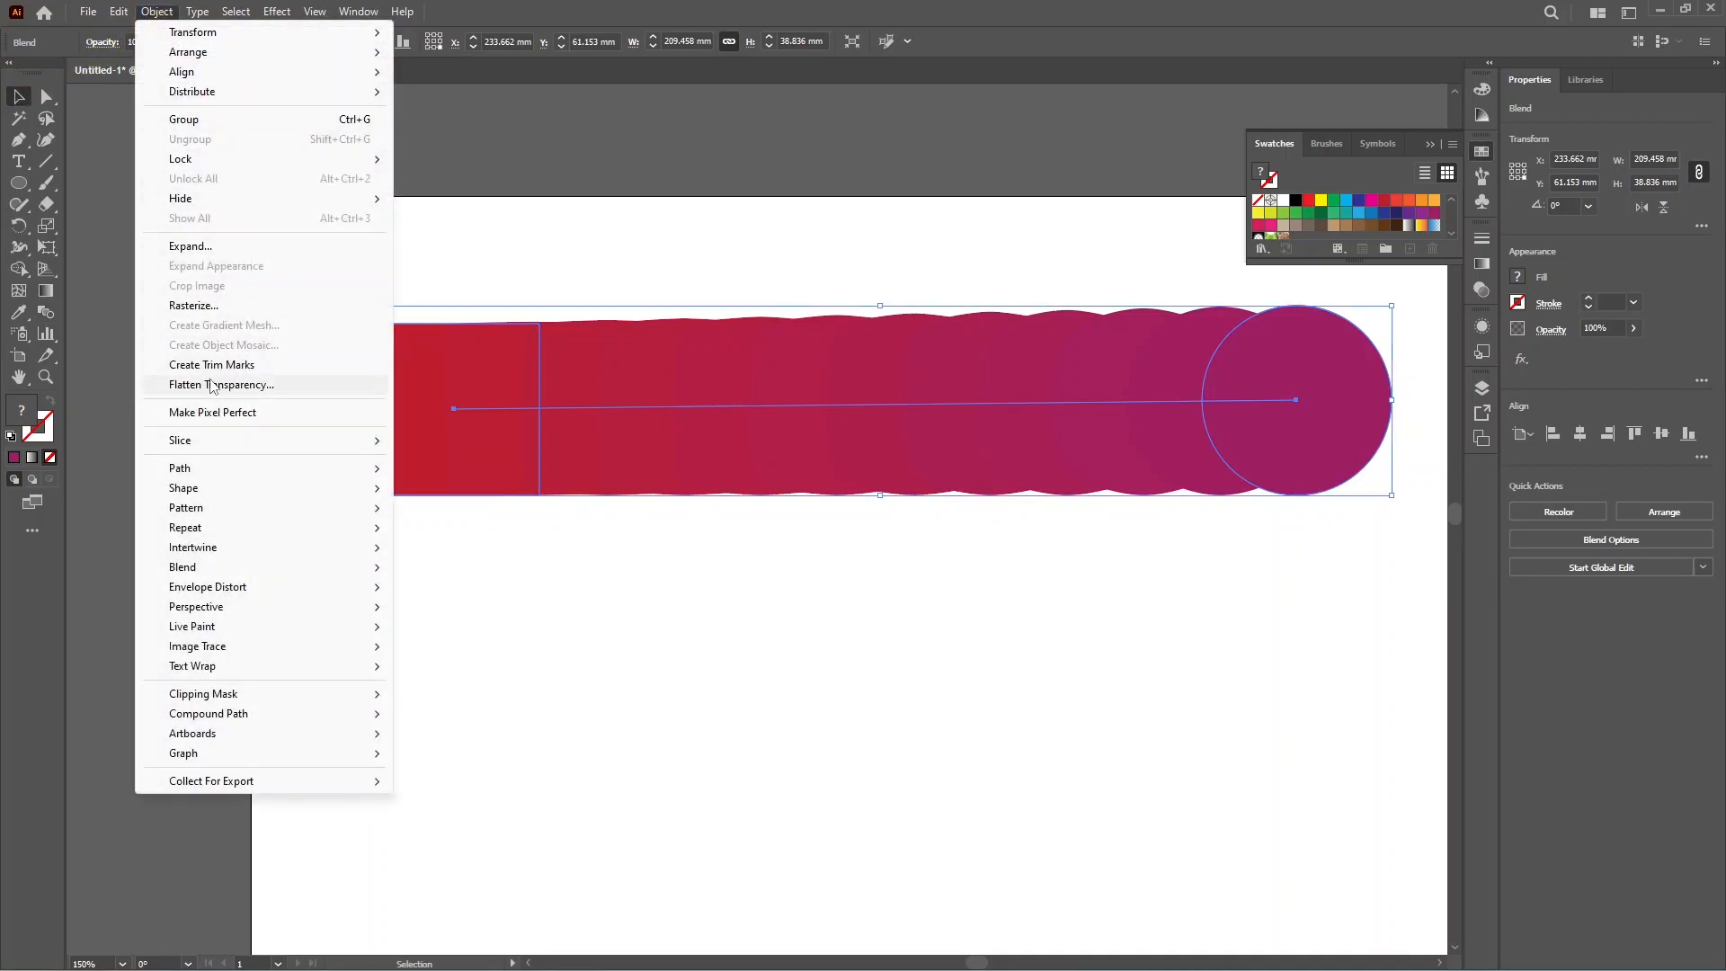
{"action": "left_click", "coordinate": [209, 248]}
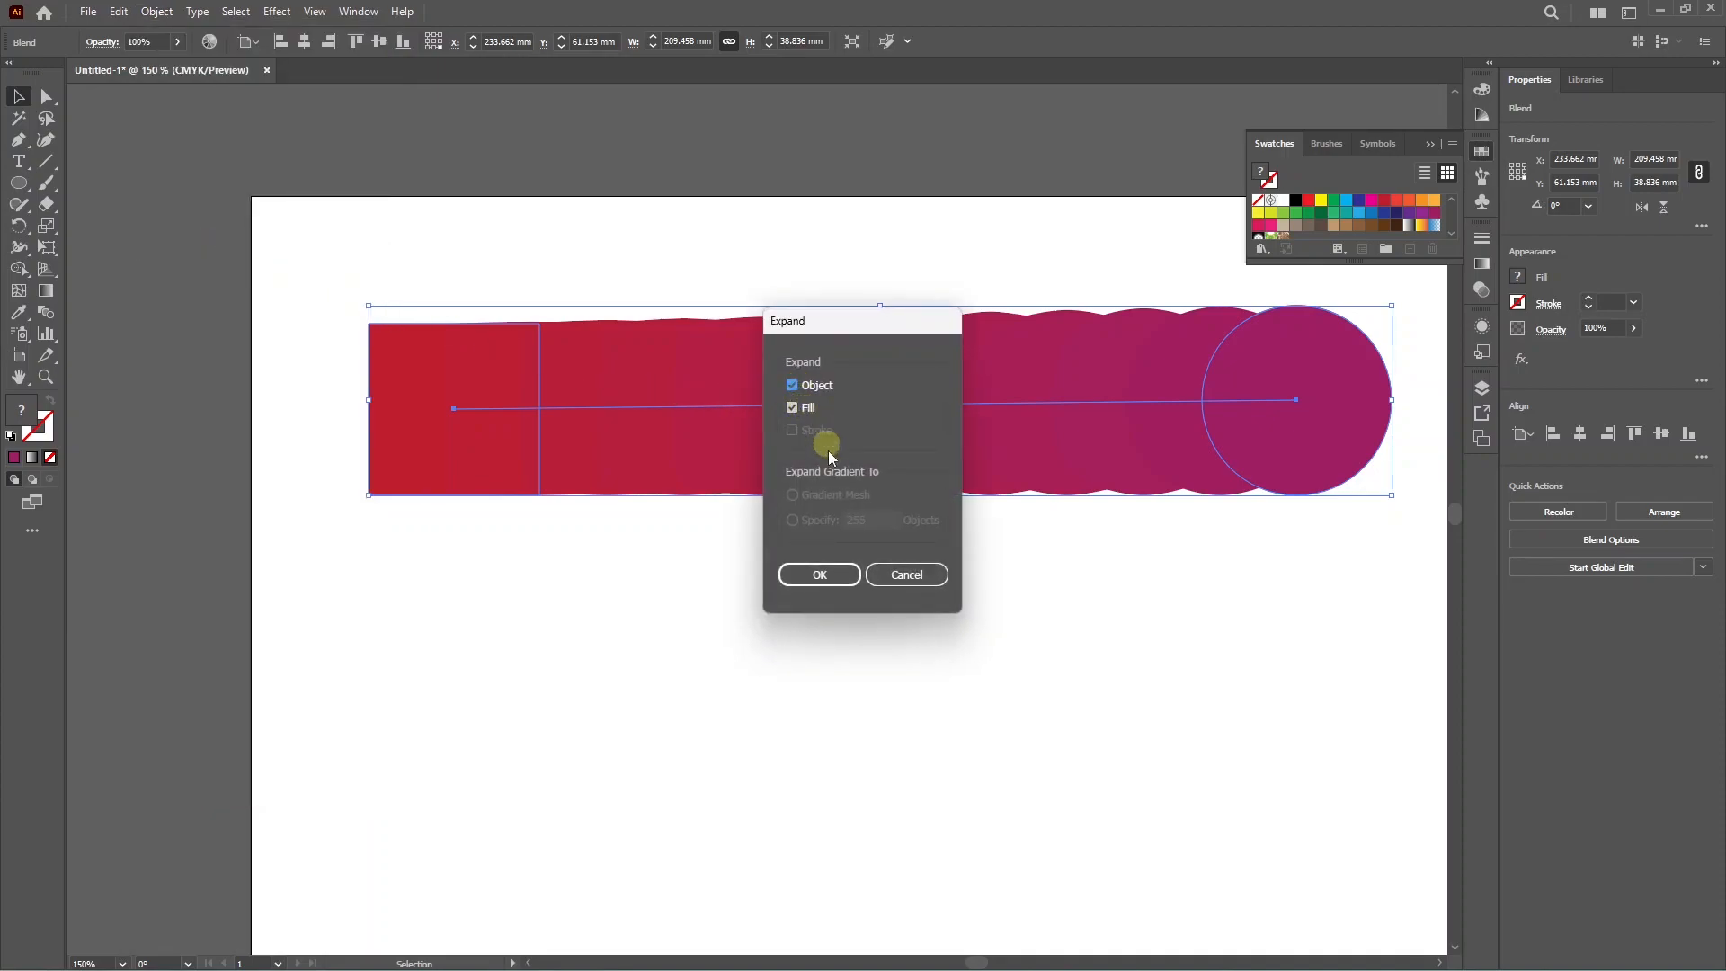
{"action": "left_click", "coordinate": [816, 571]}
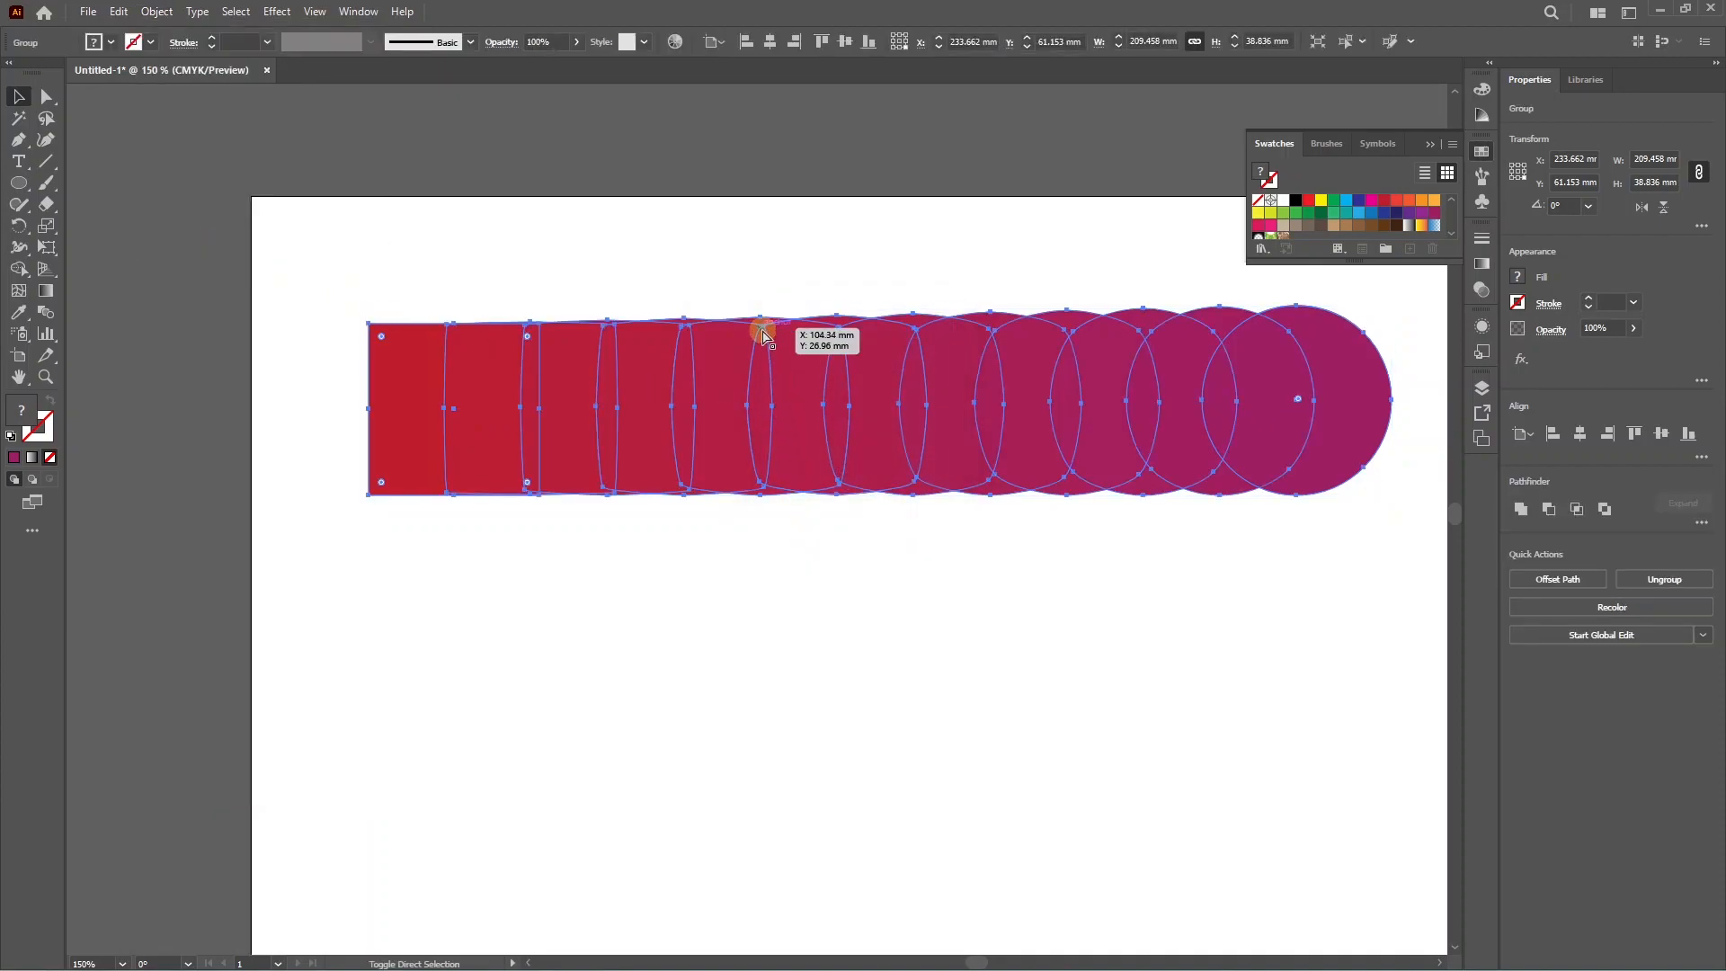
{"action": "left_click", "coordinate": [755, 251]}
- Pull four intermediate shapes out of the middle of the expanded strip and place them above it
{"action": "left_click_drag", "start_coordinate": [725, 382], "coordinate": [720, 249]}
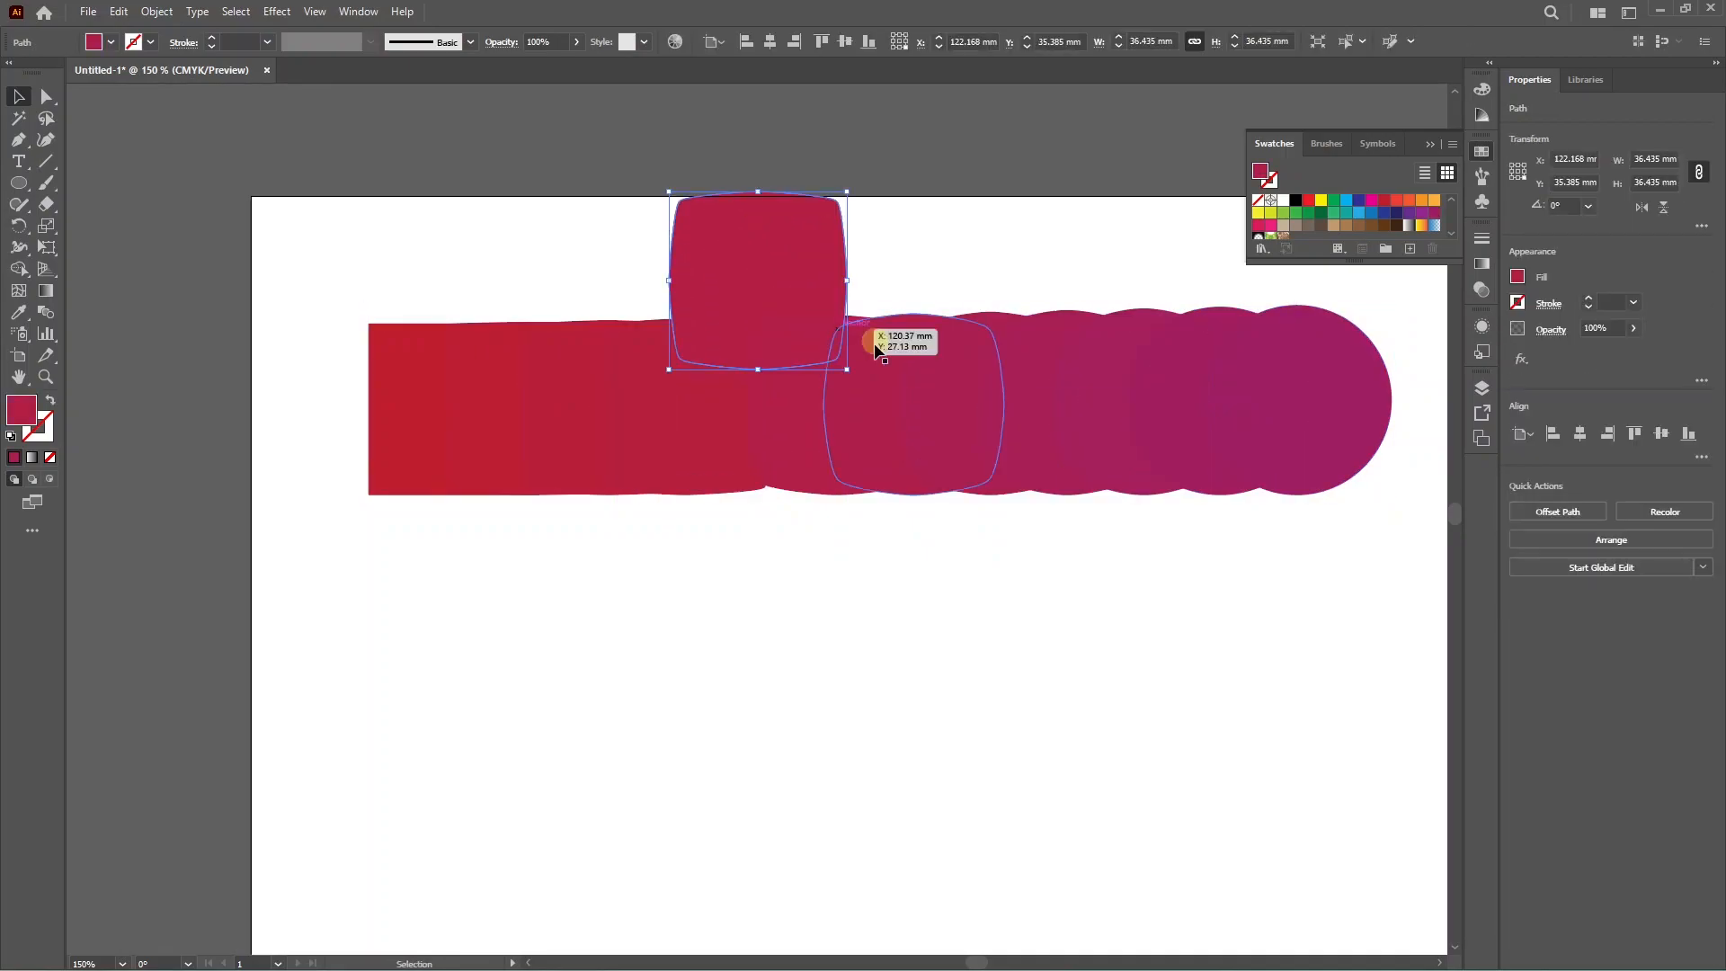
{"action": "left_click_drag", "start_coordinate": [886, 345], "coordinate": [887, 153]}
{"action": "left_click_drag", "start_coordinate": [995, 339], "coordinate": [997, 156]}
{"action": "left_click_drag", "start_coordinate": [984, 397], "coordinate": [895, 182]}
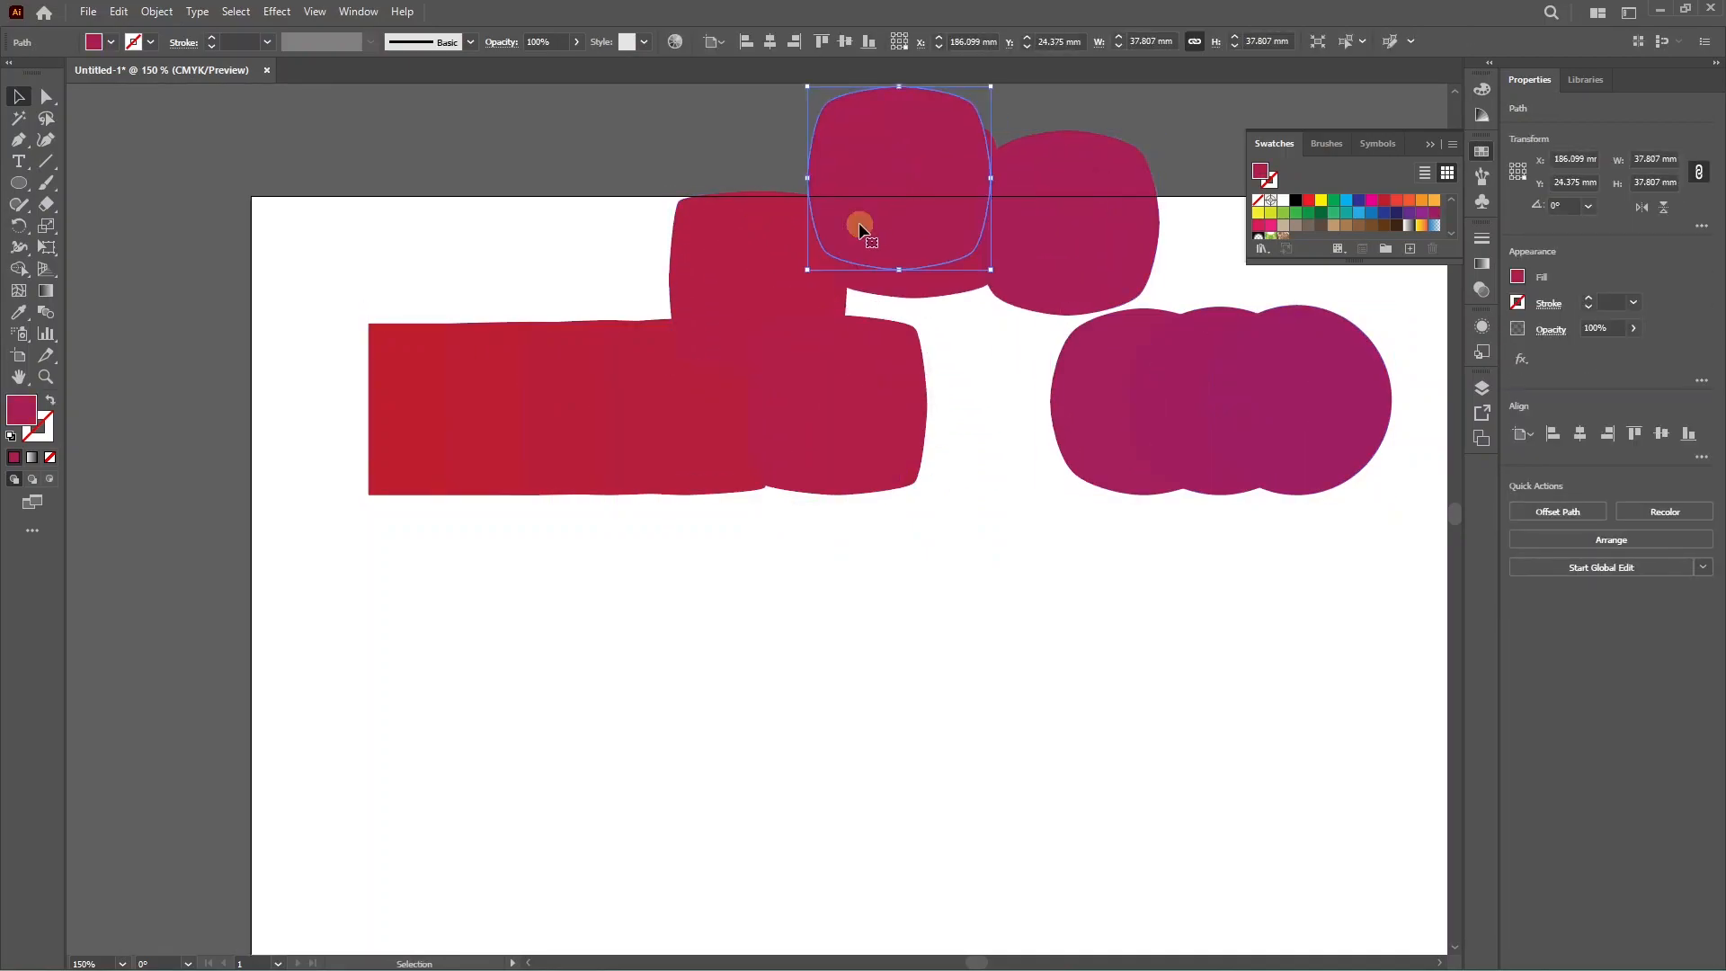
{"action": "left_click", "coordinate": [386, 392]}
{"action": "left_click", "coordinate": [1340, 434]}
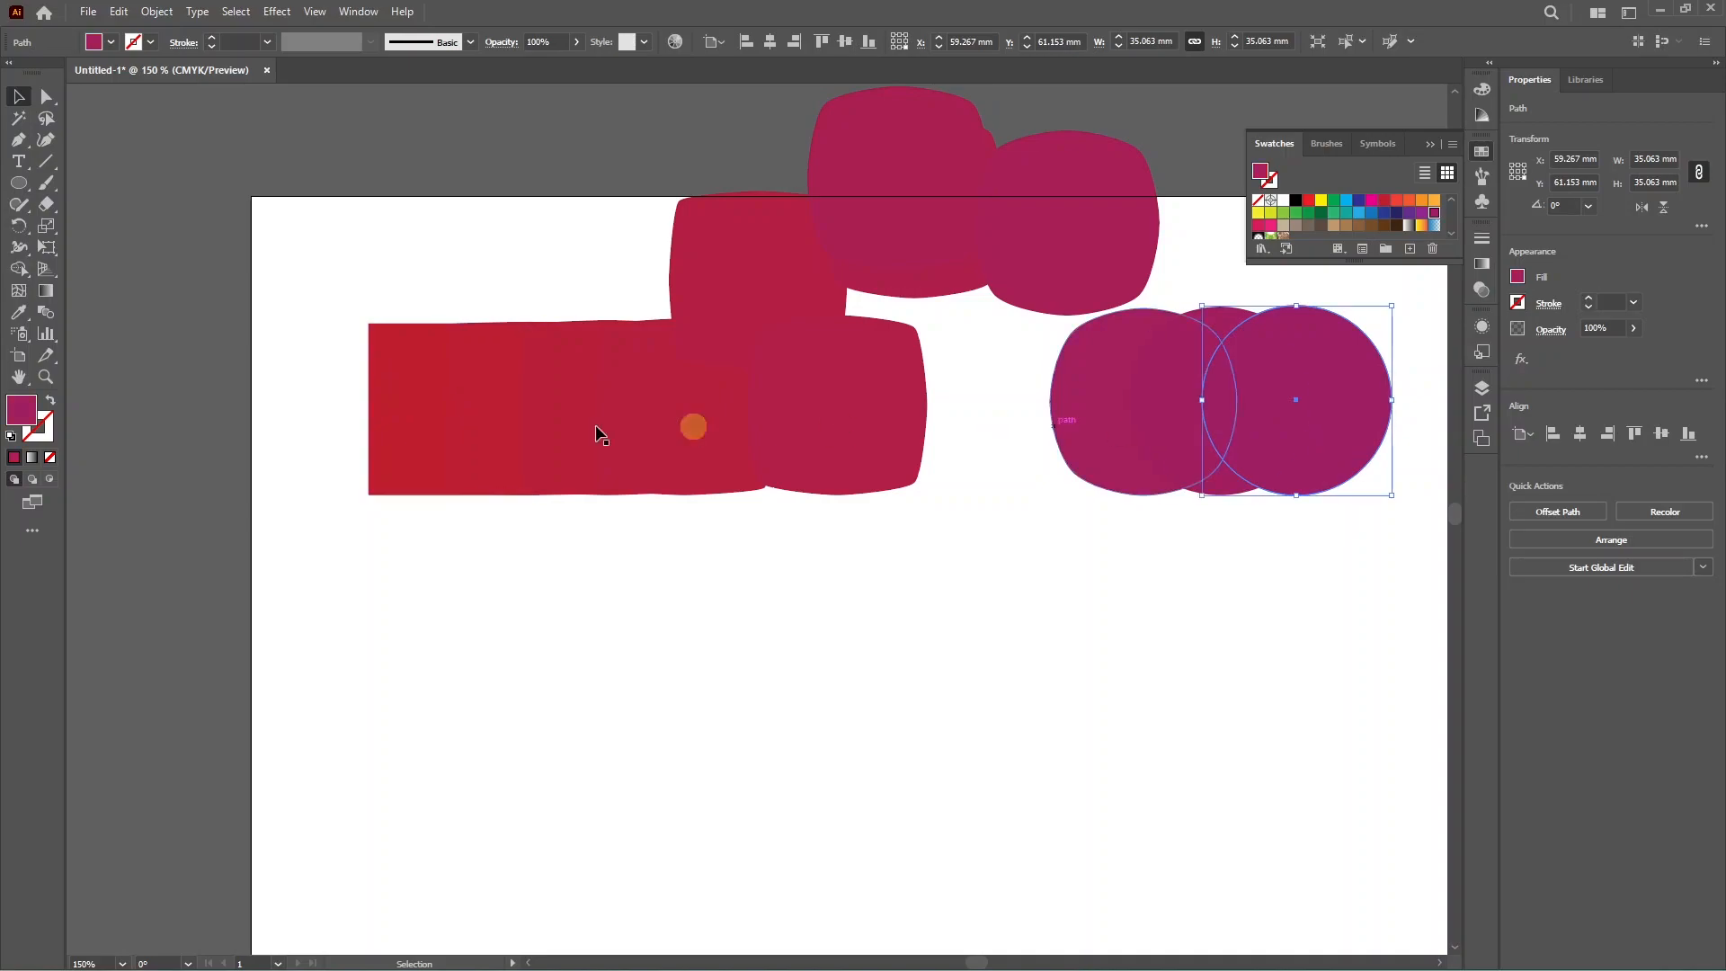
- Pull further intermediate shapes from both remaining parts of the strip and spread them out below it
{"action": "left_click_drag", "start_coordinate": [1124, 434], "coordinate": [981, 607]}
{"action": "left_click_drag", "start_coordinate": [1118, 401], "coordinate": [757, 649]}
{"action": "left_click_drag", "start_coordinate": [820, 446], "coordinate": [883, 593]}
{"action": "left_click_drag", "start_coordinate": [693, 436], "coordinate": [492, 686]}
{"action": "left_click_drag", "start_coordinate": [565, 464], "coordinate": [251, 724]}
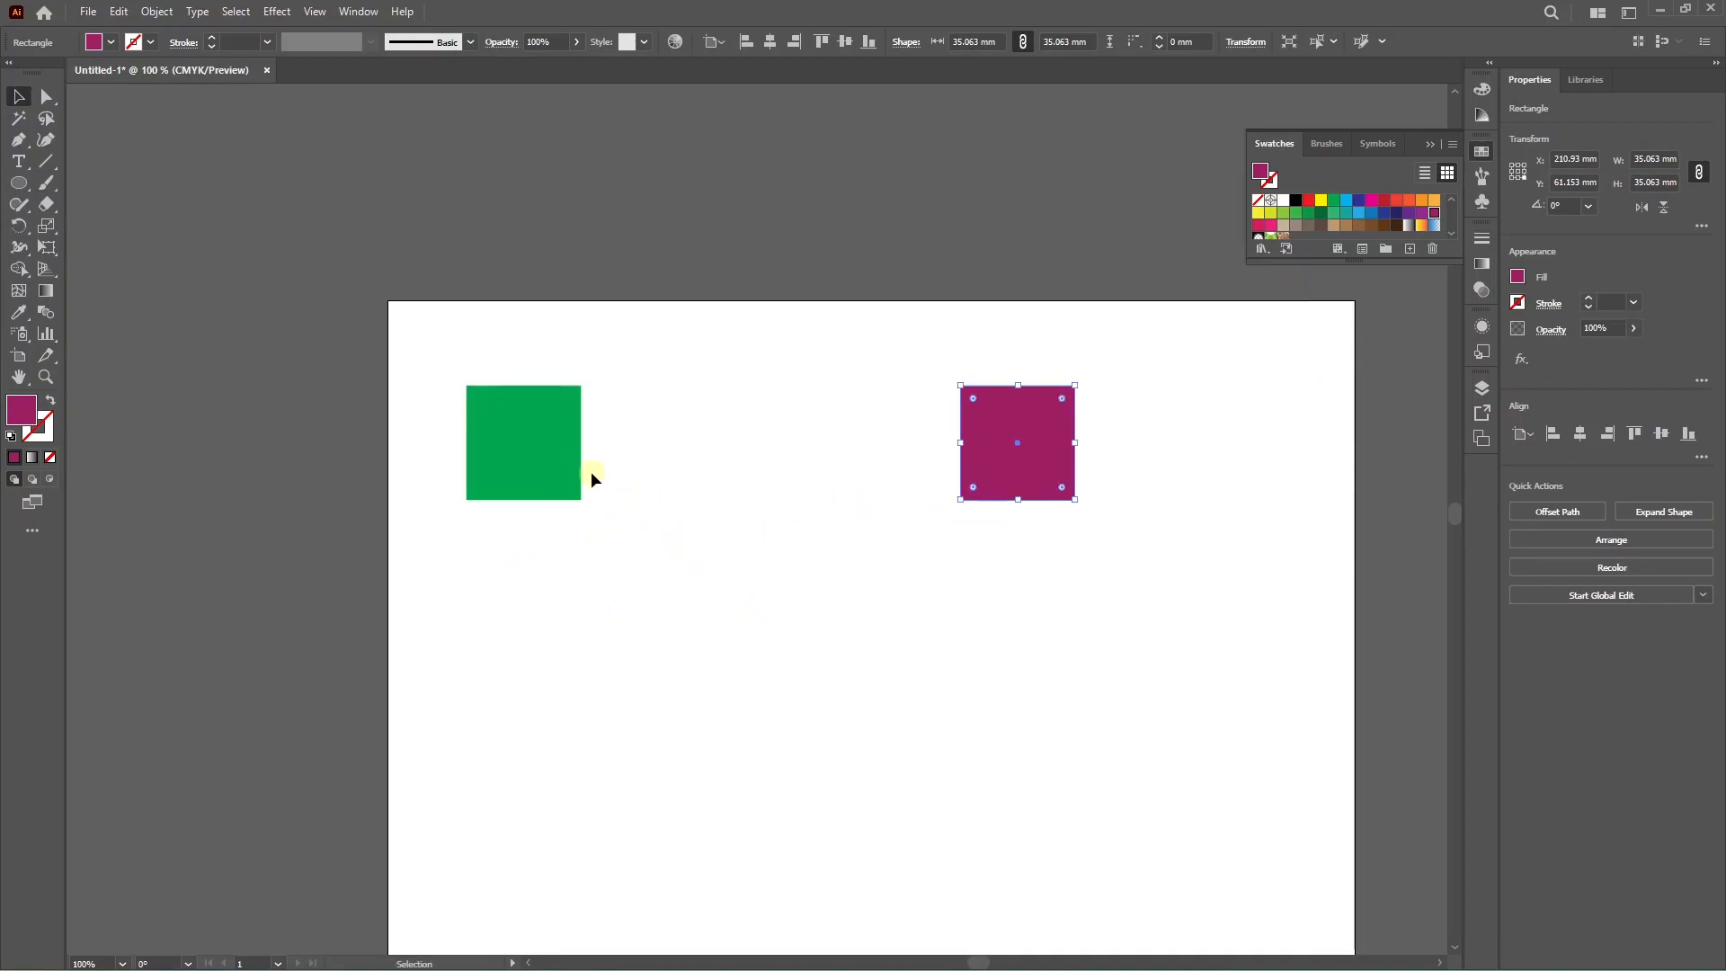
- Move the magenta square horizontally away from the green square to X about 273 mm
{"action": "left_click", "coordinate": [557, 455]}
{"action": "left_click_drag", "start_coordinate": [1014, 482], "coordinate": [1221, 486]}
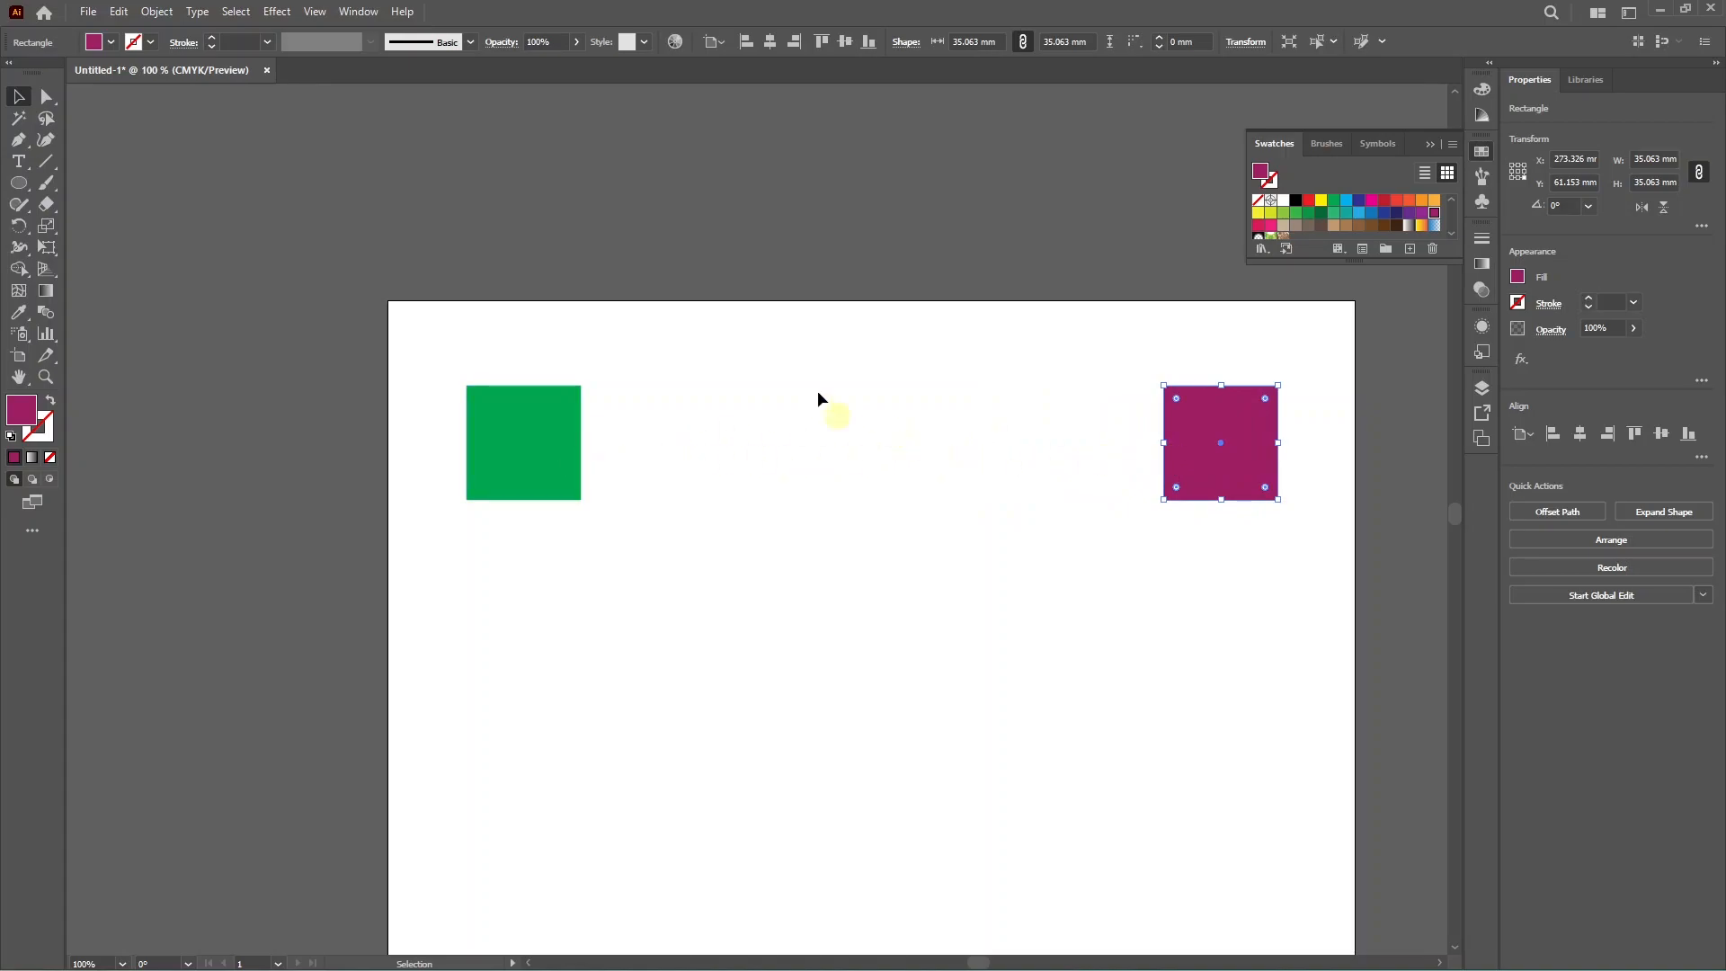
{"action": "left_click", "coordinate": [557, 338]}
- Select the green and magenta squares and set the blend spacing to Specified Steps with a value of 5
{"action": "left_click_drag", "start_coordinate": [508, 349], "coordinate": [1259, 539]}
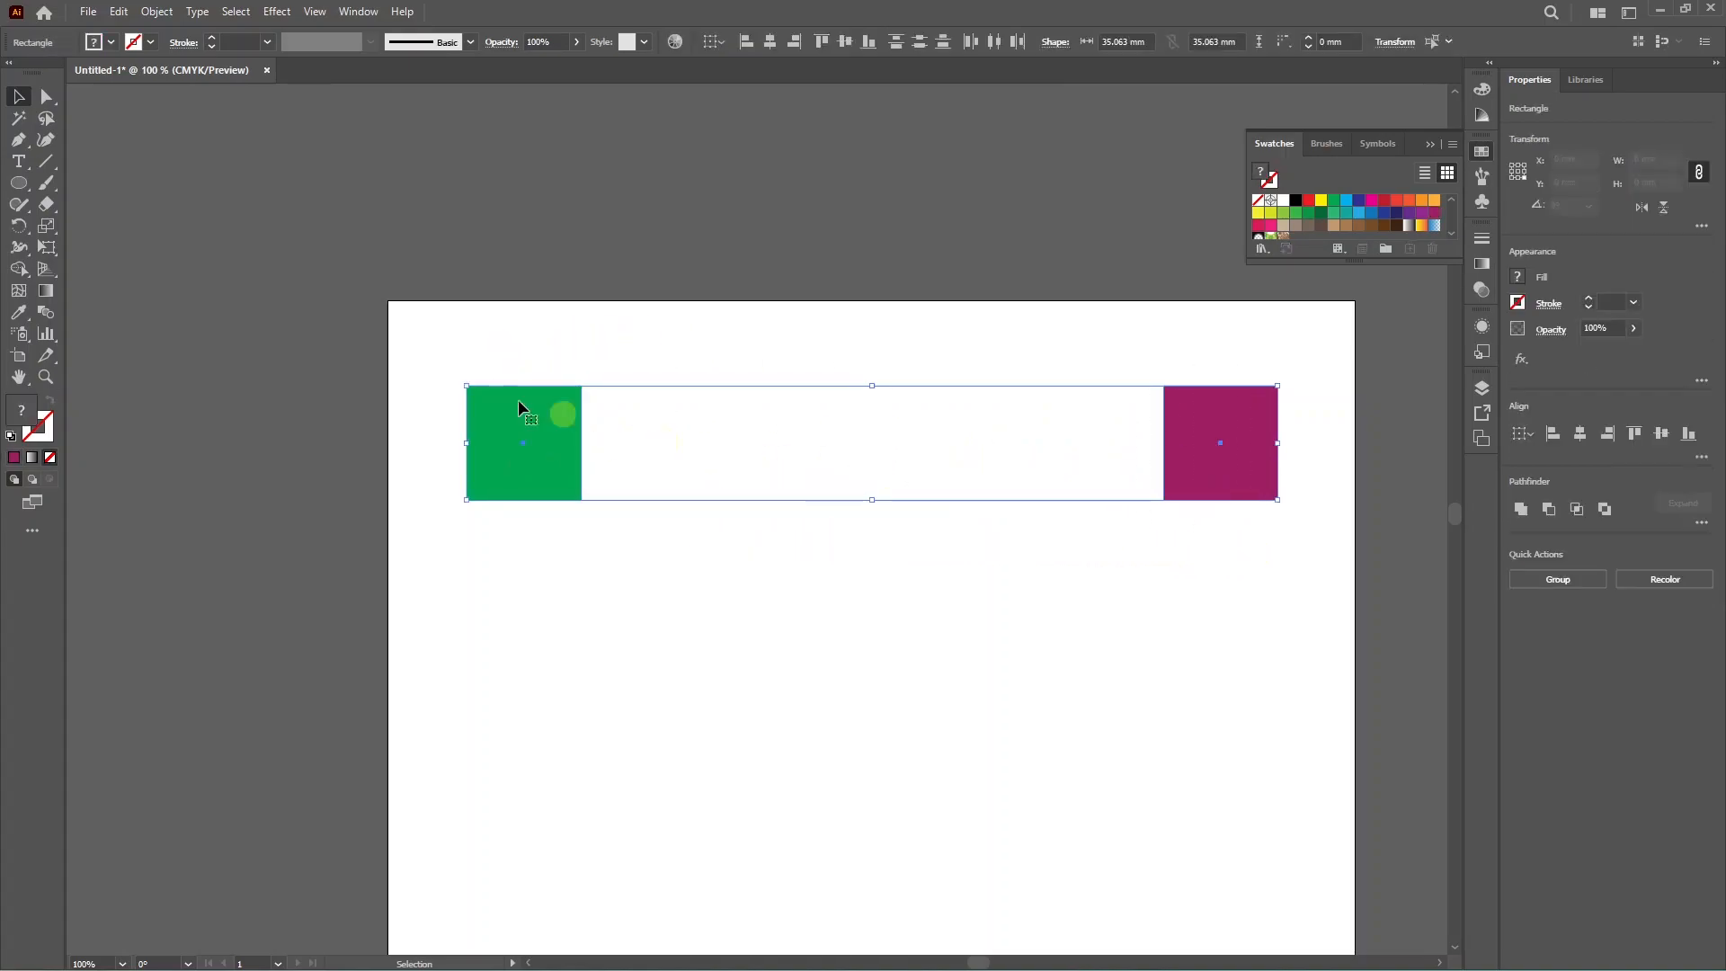
{"action": "double_click", "coordinate": [46, 312]}
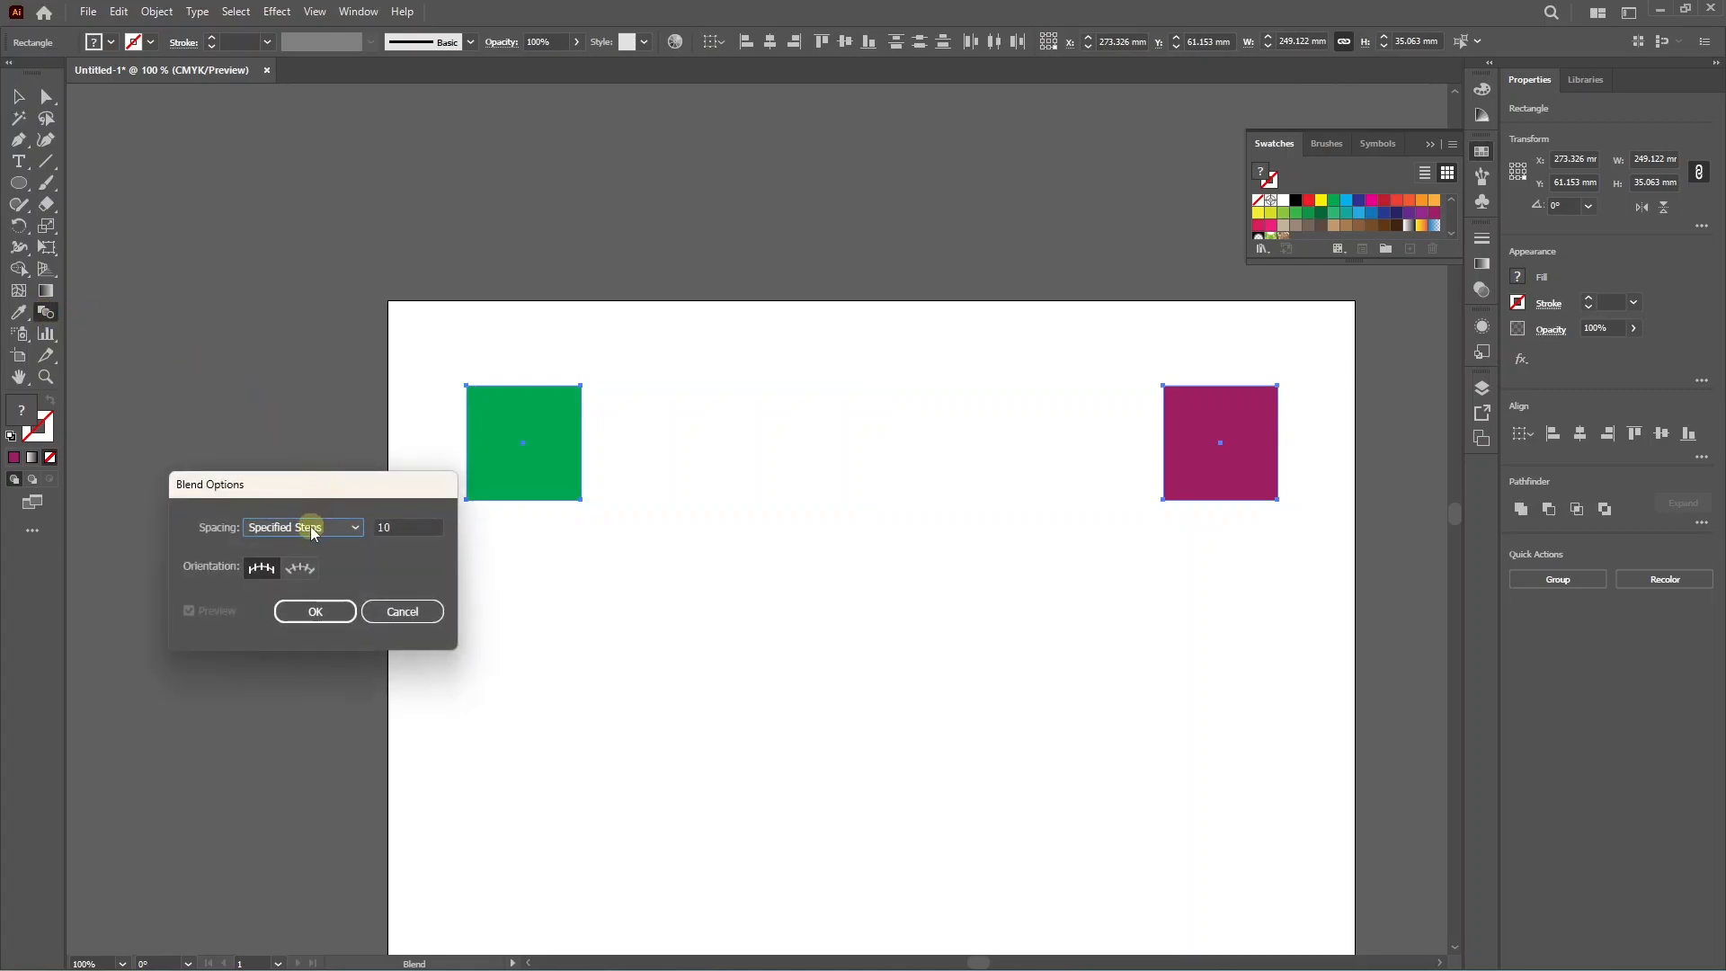
{"action": "left_click", "coordinate": [399, 524]}
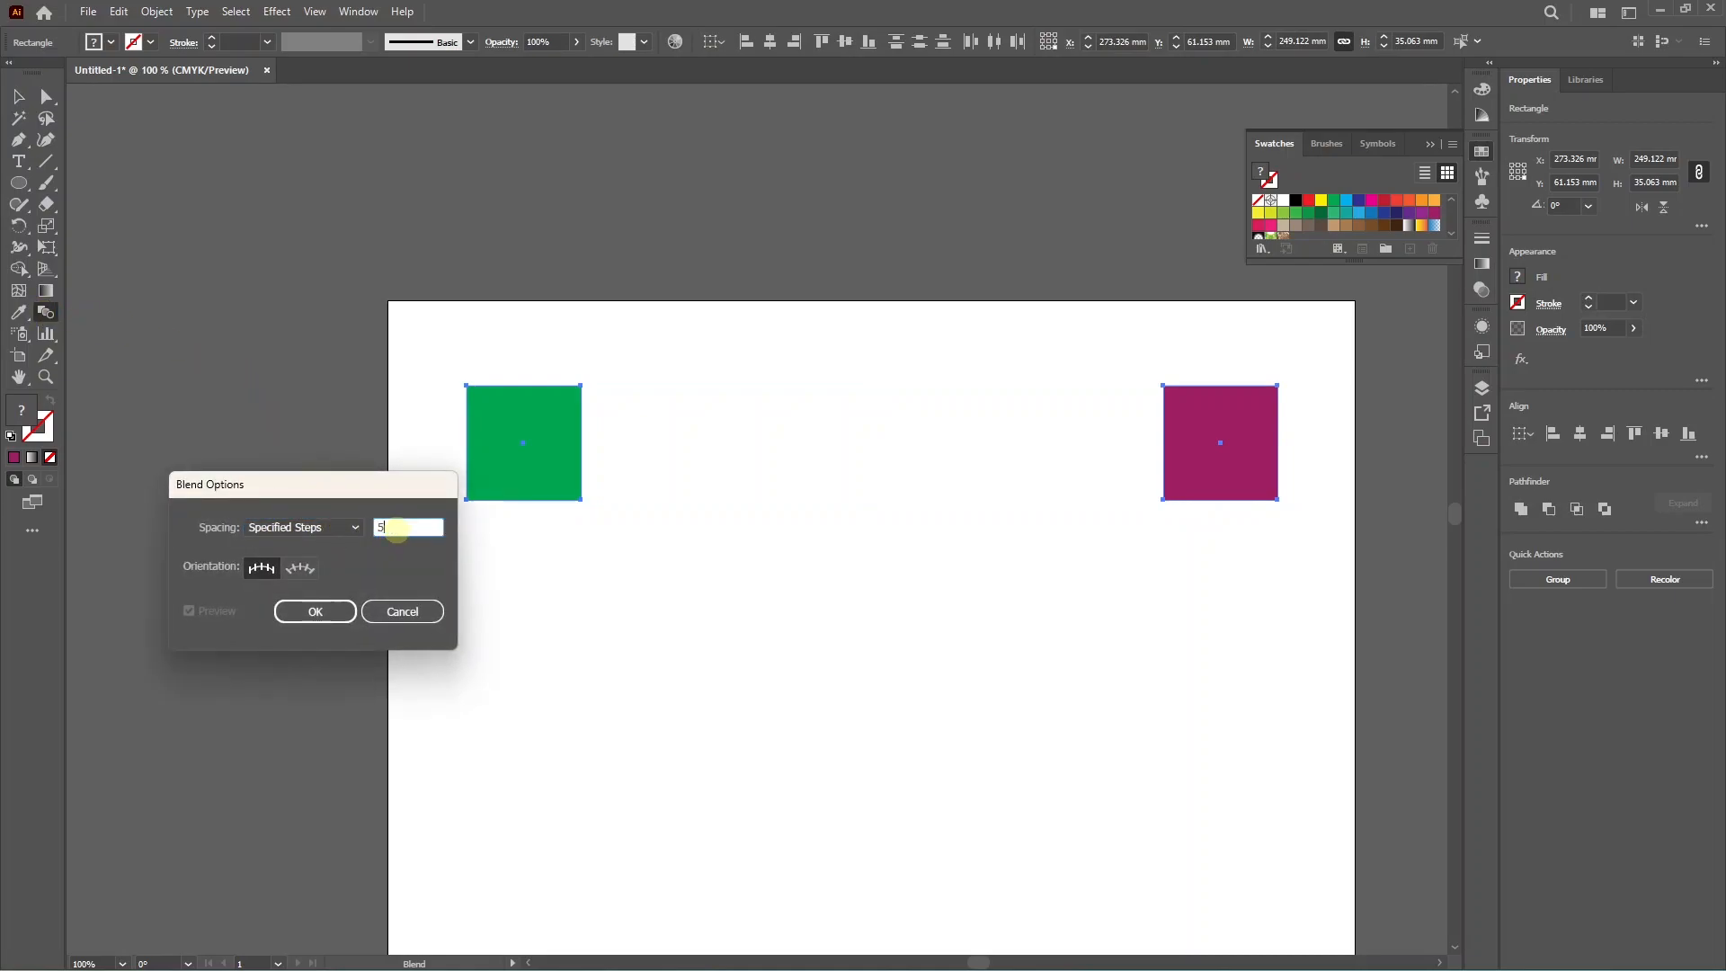
{"action": "left_click", "coordinate": [338, 609]}
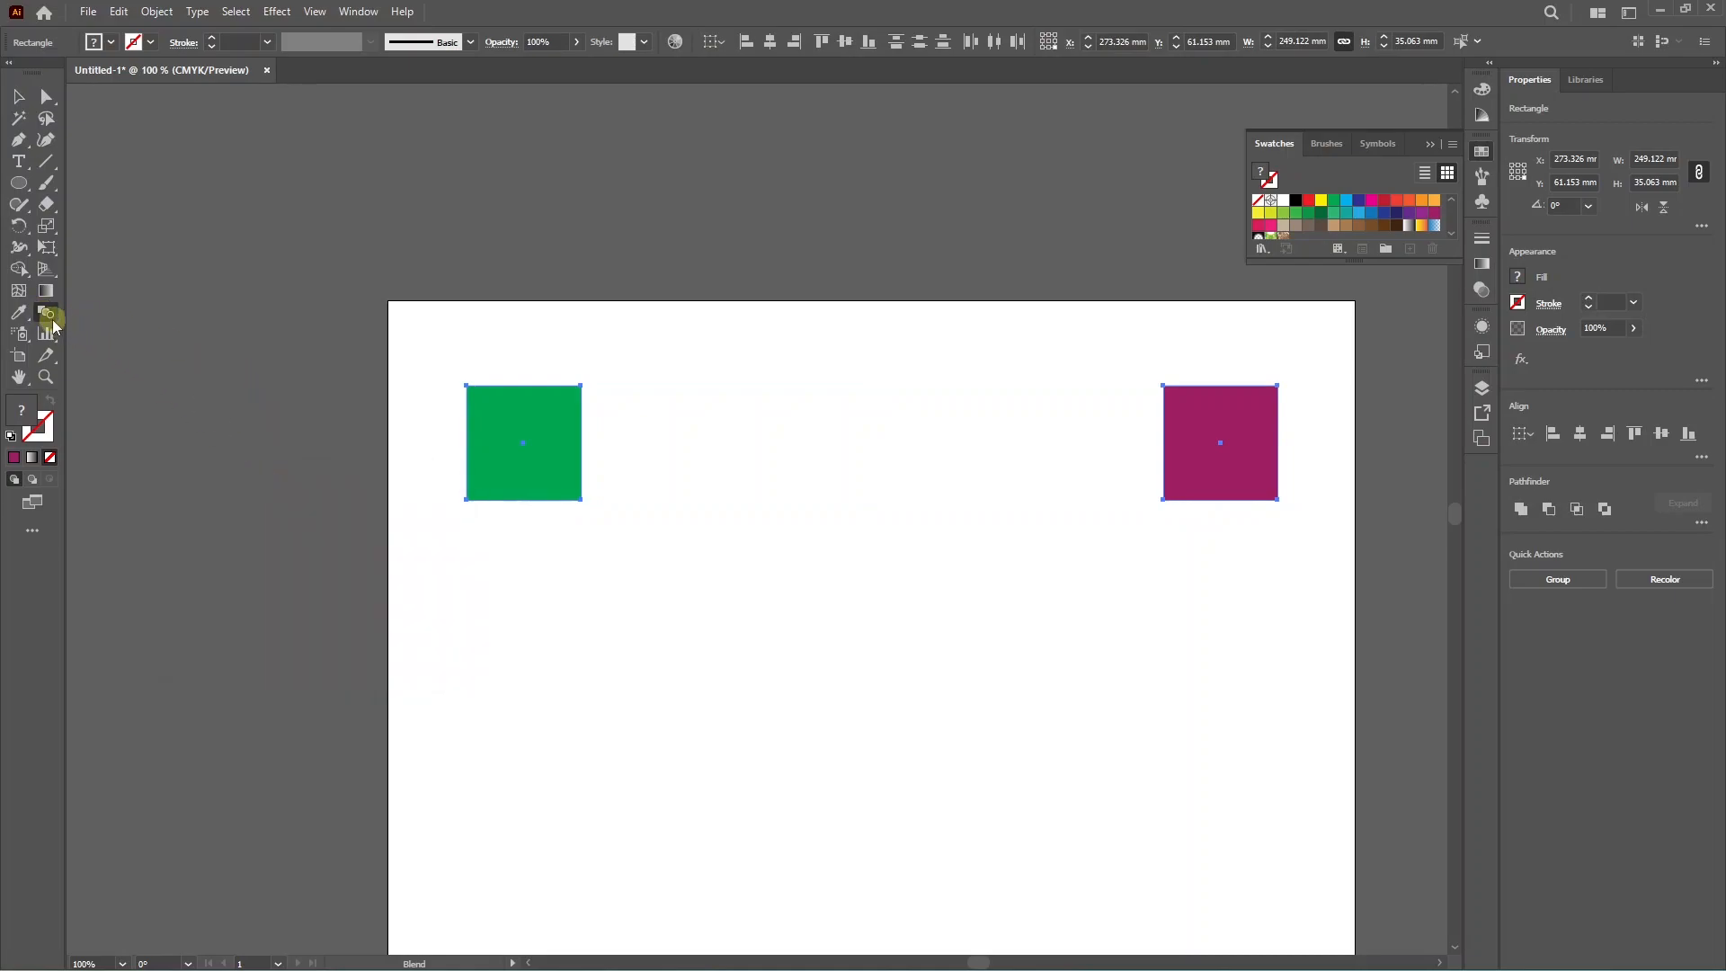
- Blend the green square into the magenta square with the Blend tool and deselect the result
{"action": "left_click", "coordinate": [518, 444]}
{"action": "left_click", "coordinate": [1218, 446]}
{"action": "left_click", "coordinate": [18, 97]}
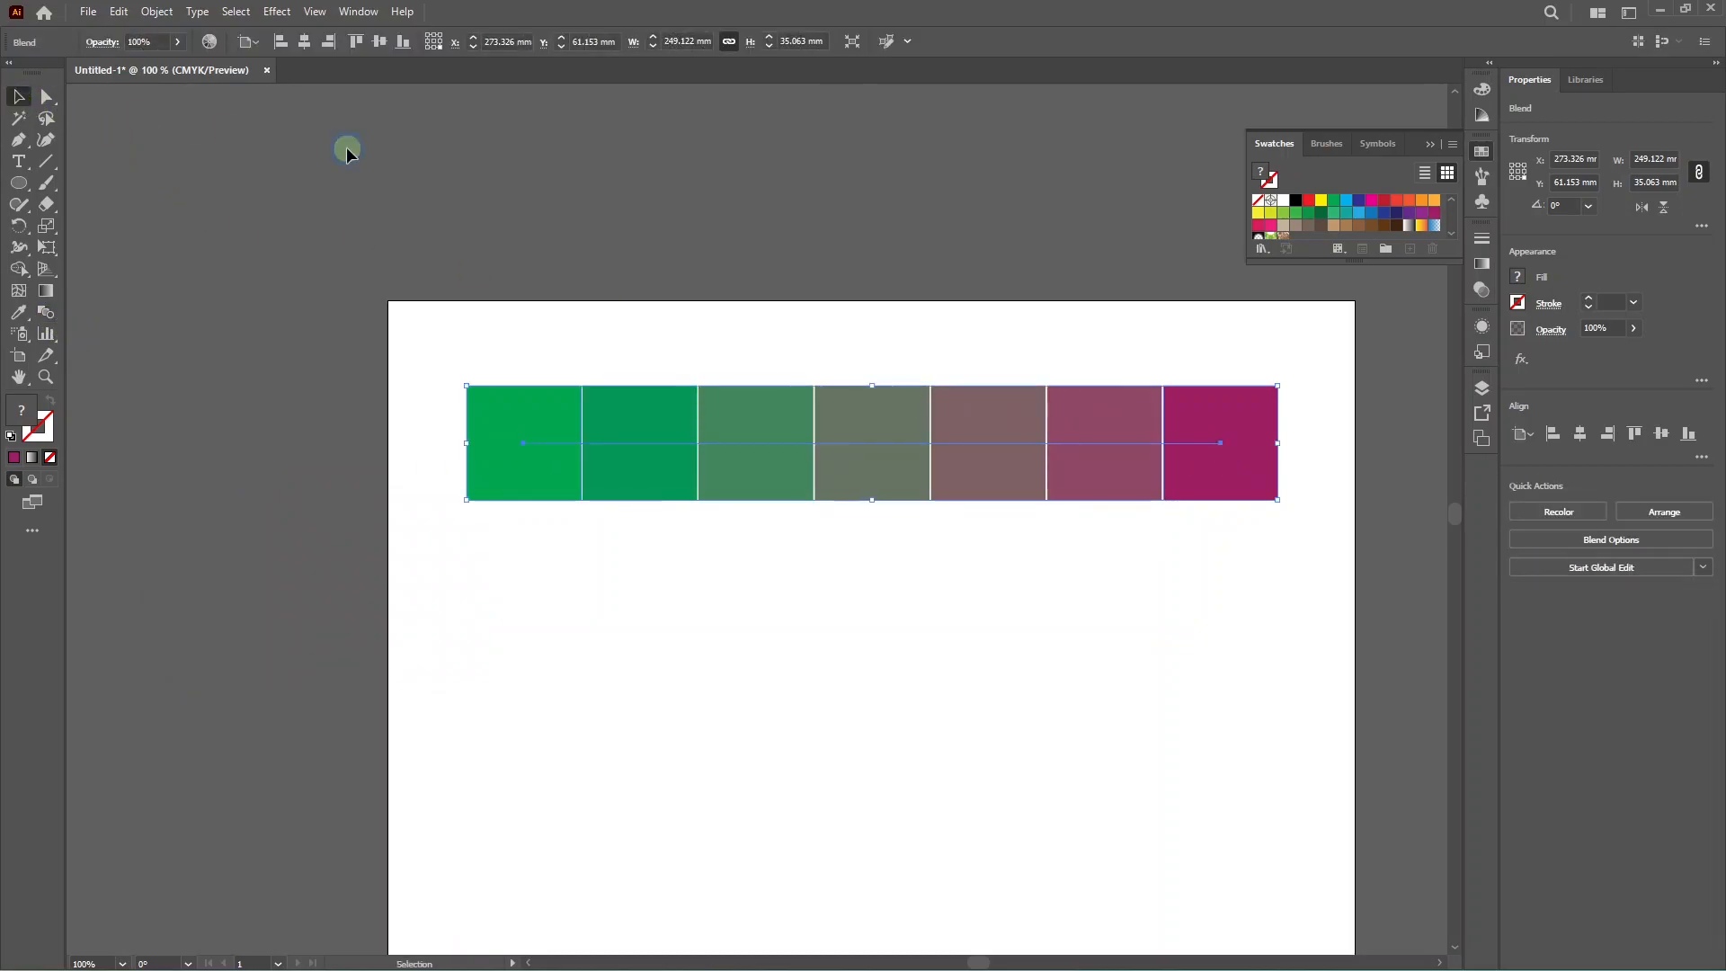
{"action": "left_click", "coordinate": [346, 147]}
- Place a copy of the magenta square centered below the two squares and fill it with a dark blue swatch
{"action": "scroll", "coordinate": [929, 497], "scroll_direction": "up", "scroll_amount": 1}
{"action": "scroll", "coordinate": [357, 476], "scroll_direction": "down", "scroll_amount": 1}
{"action": "left_click", "coordinate": [354, 451]}
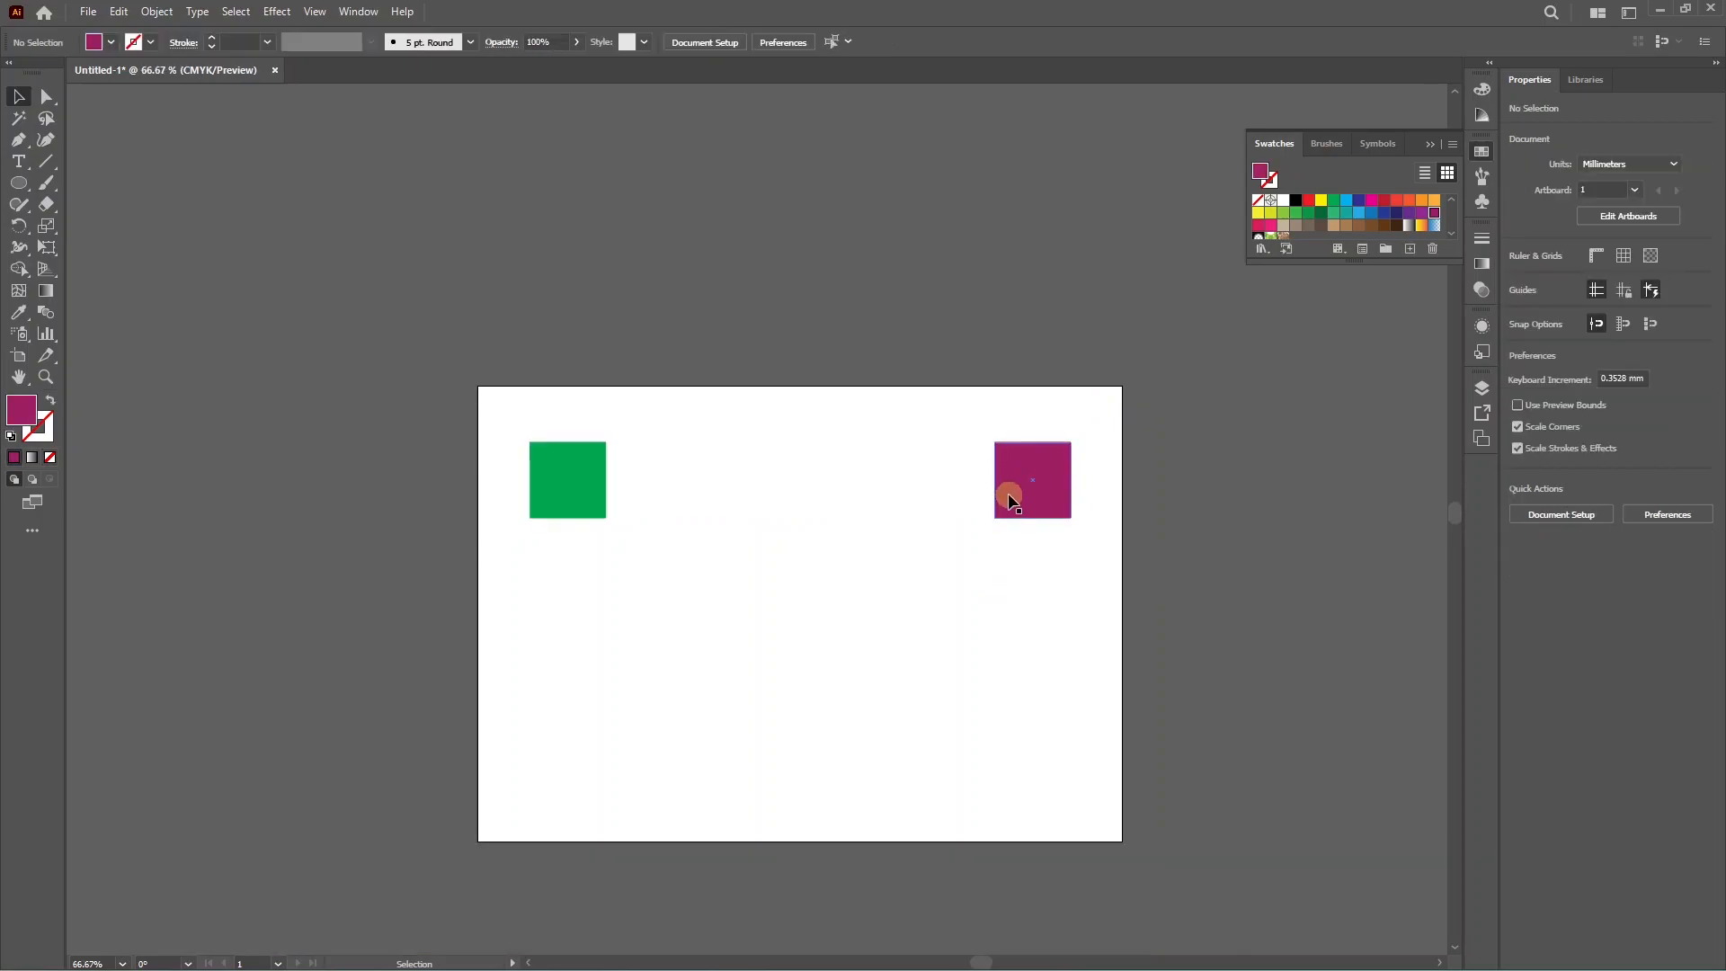
{"action": "left_click_drag", "start_coordinate": [1009, 501], "coordinate": [798, 724]}
{"action": "left_click", "coordinate": [1396, 213]}
{"action": "left_click", "coordinate": [974, 632]}
- Select all three squares and set the blend spacing to Smooth Color
{"action": "left_click_drag", "start_coordinate": [478, 379], "coordinate": [1091, 784]}
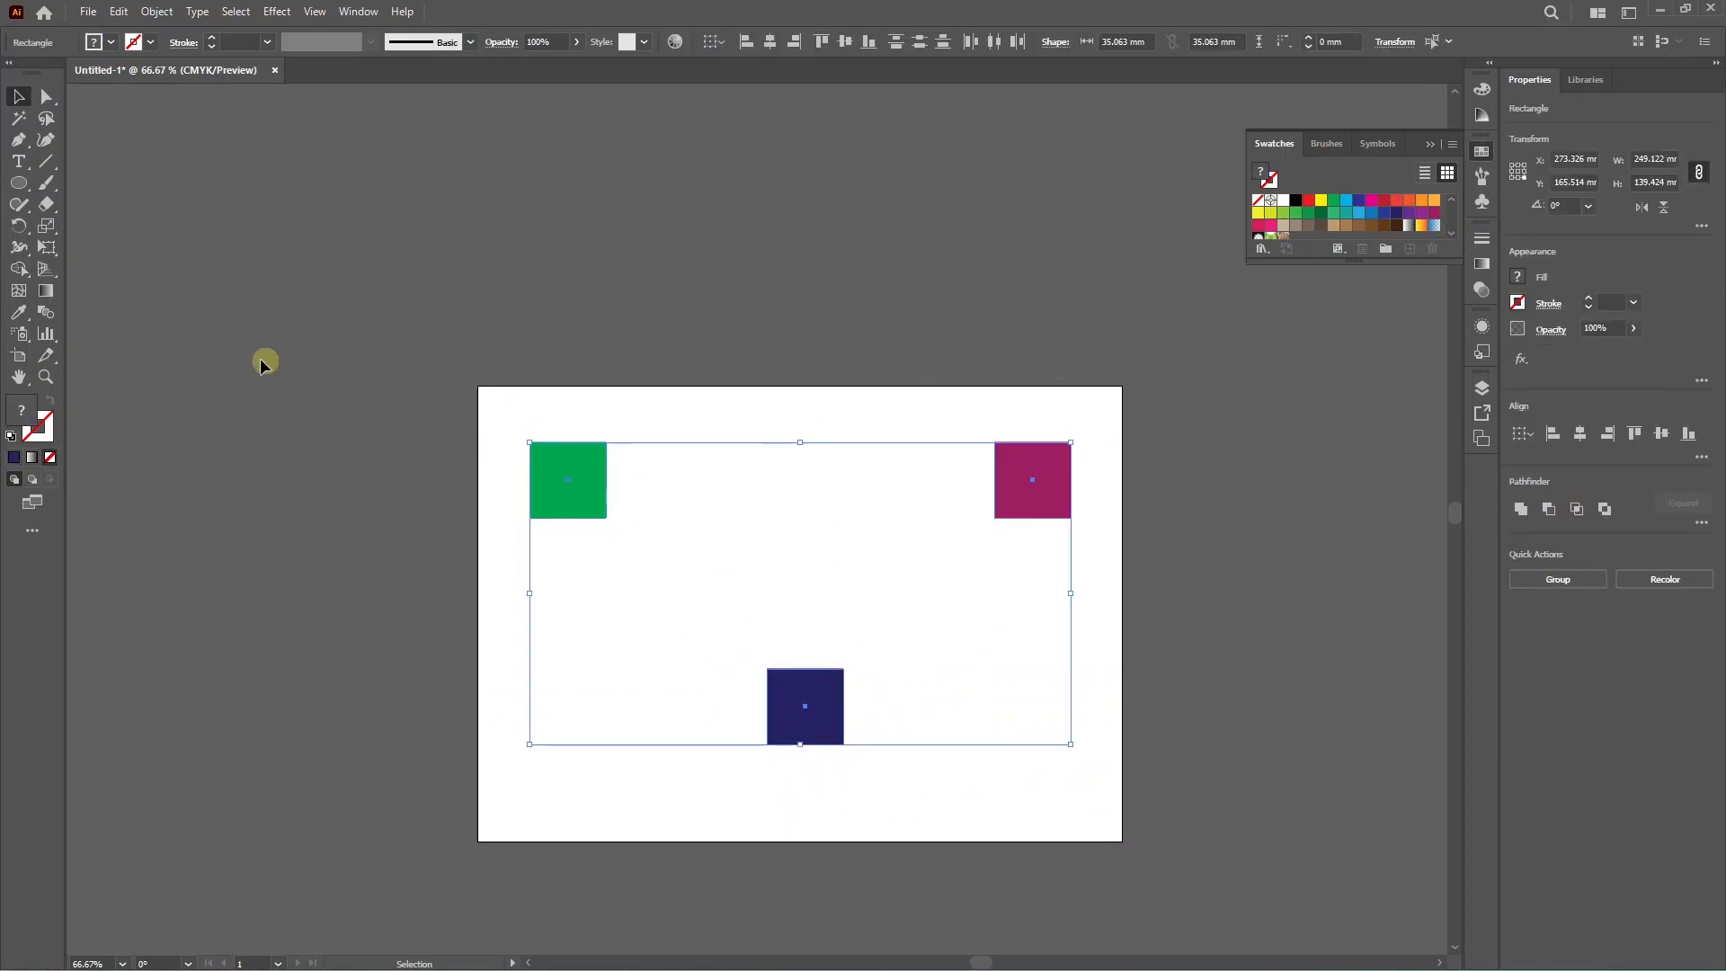
{"action": "left_click", "coordinate": [47, 313]}
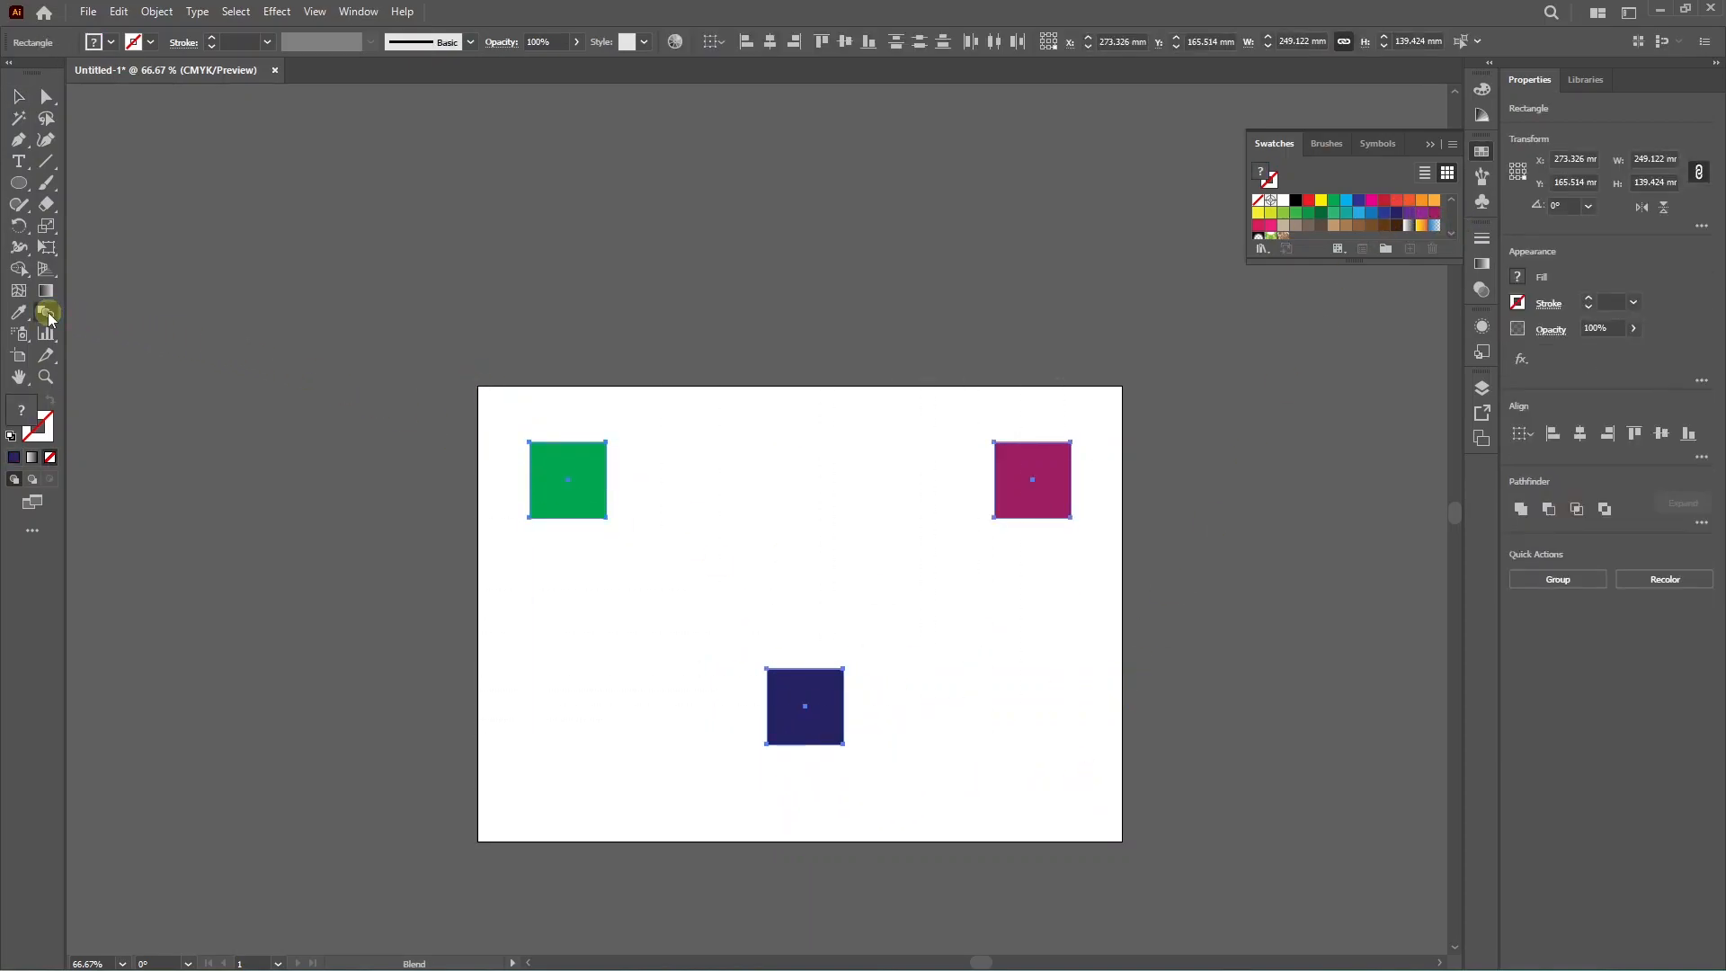
{"action": "double_click", "coordinate": [47, 315]}
{"action": "left_click", "coordinate": [289, 527]}
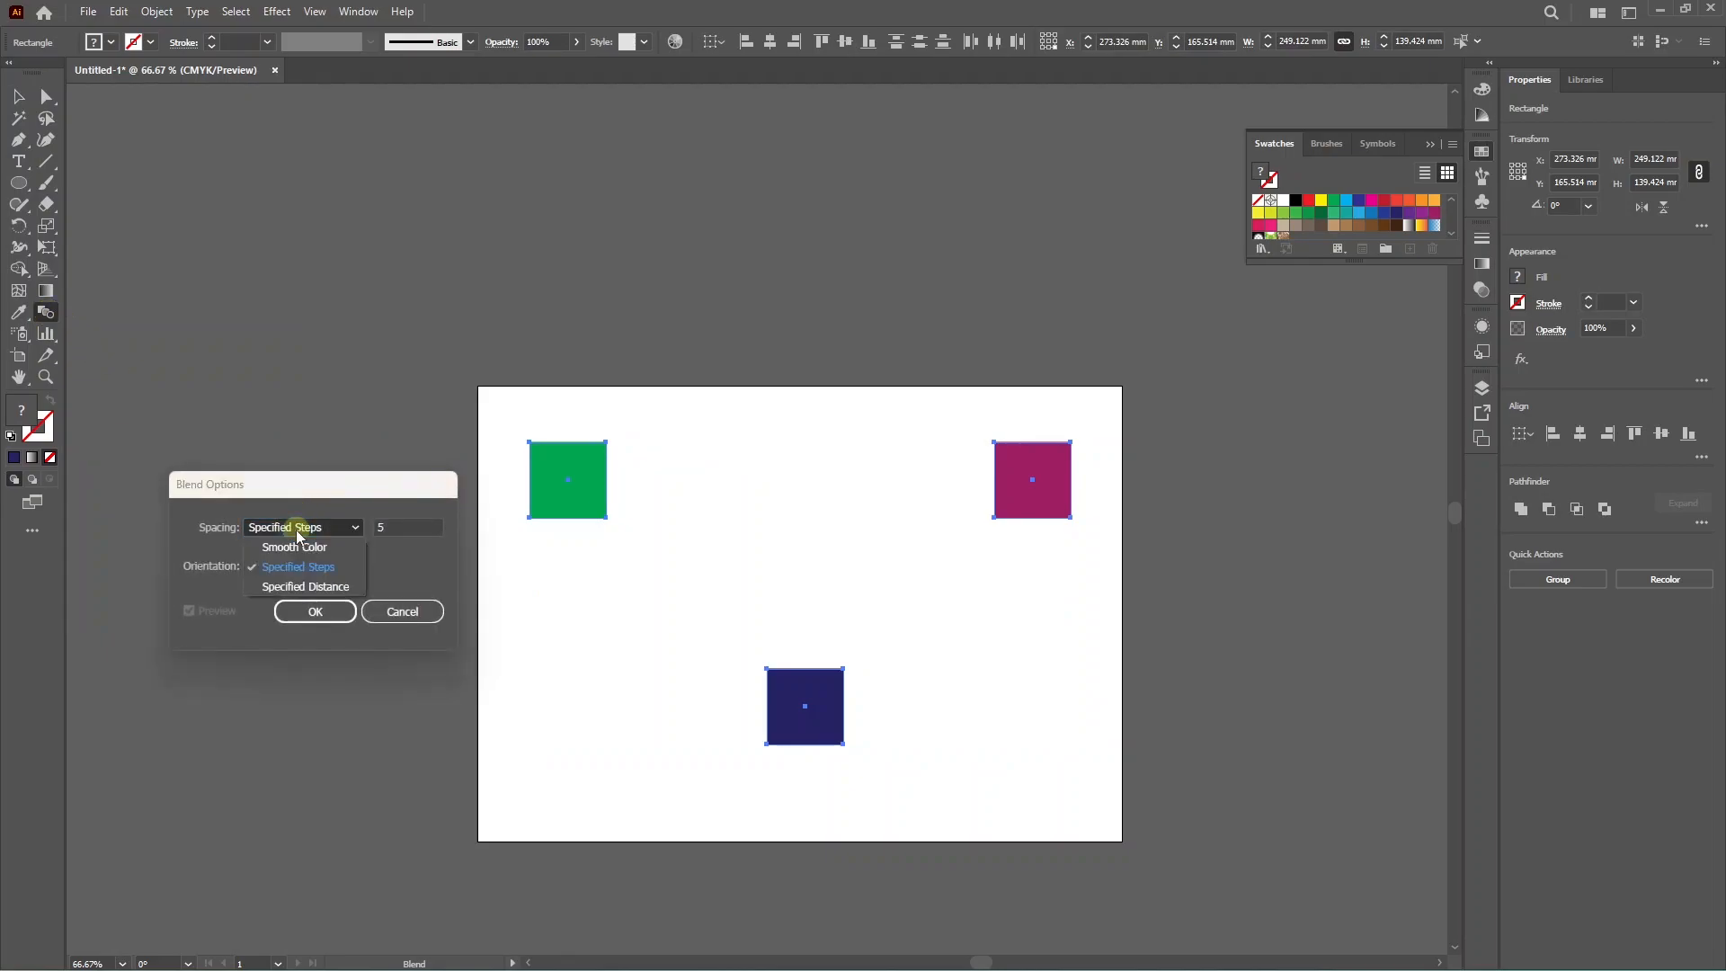
{"action": "left_click", "coordinate": [300, 549]}
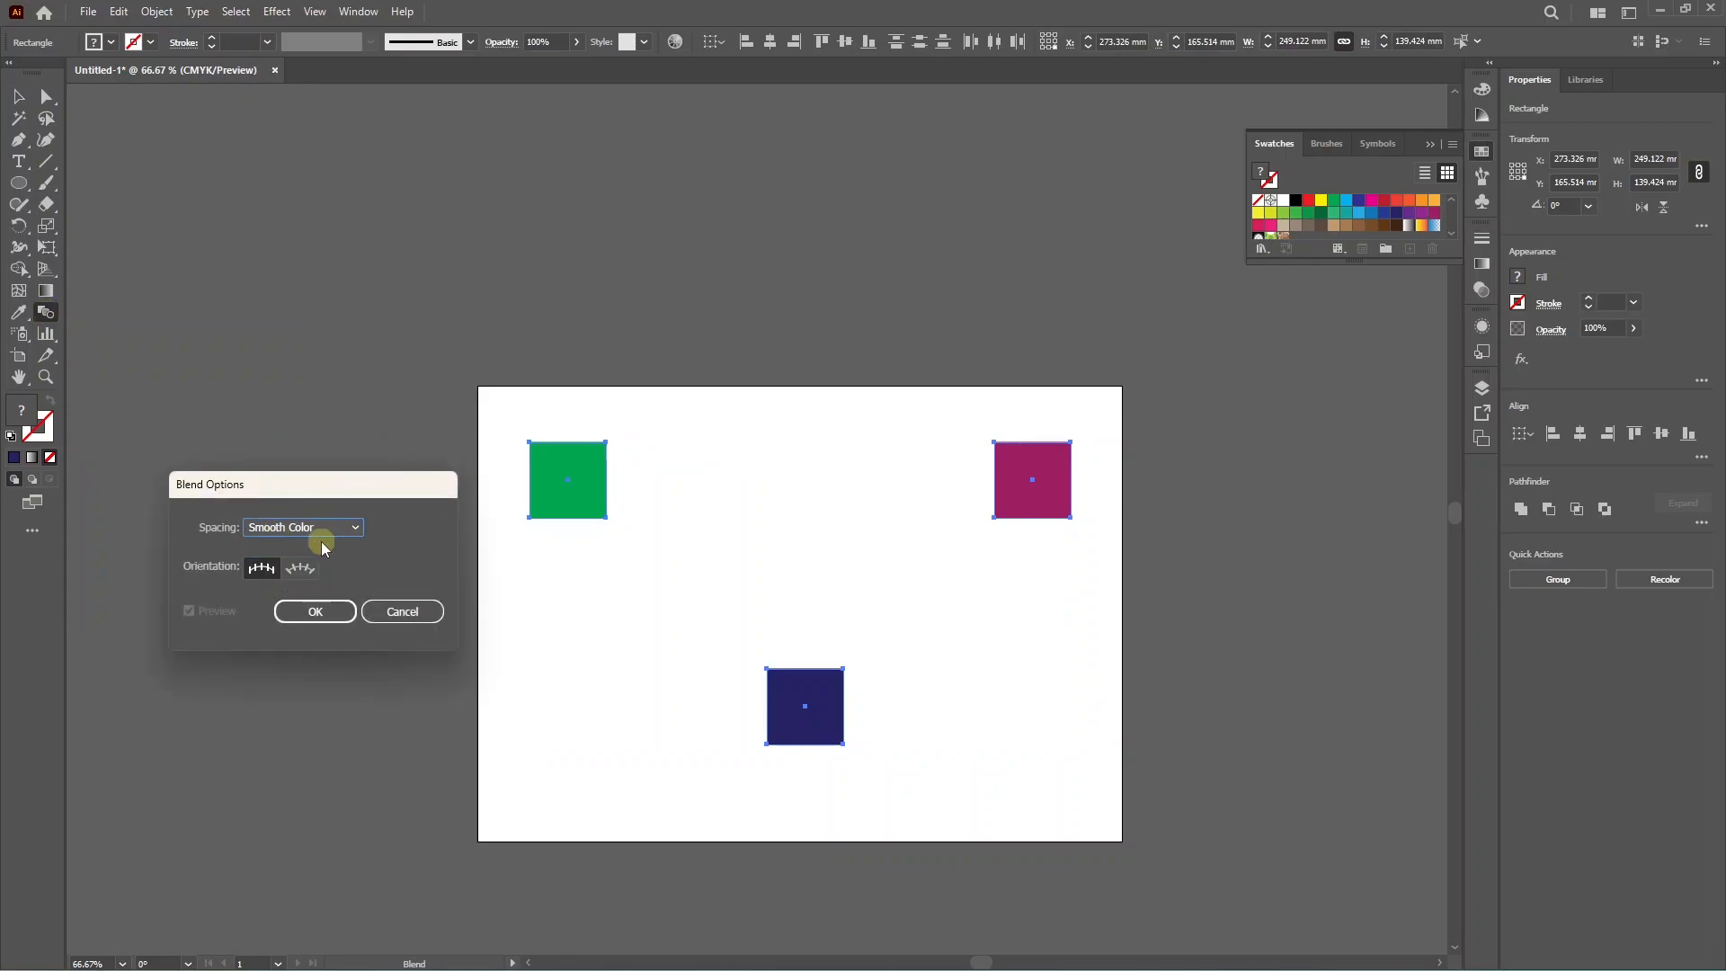
{"action": "left_click", "coordinate": [298, 608]}
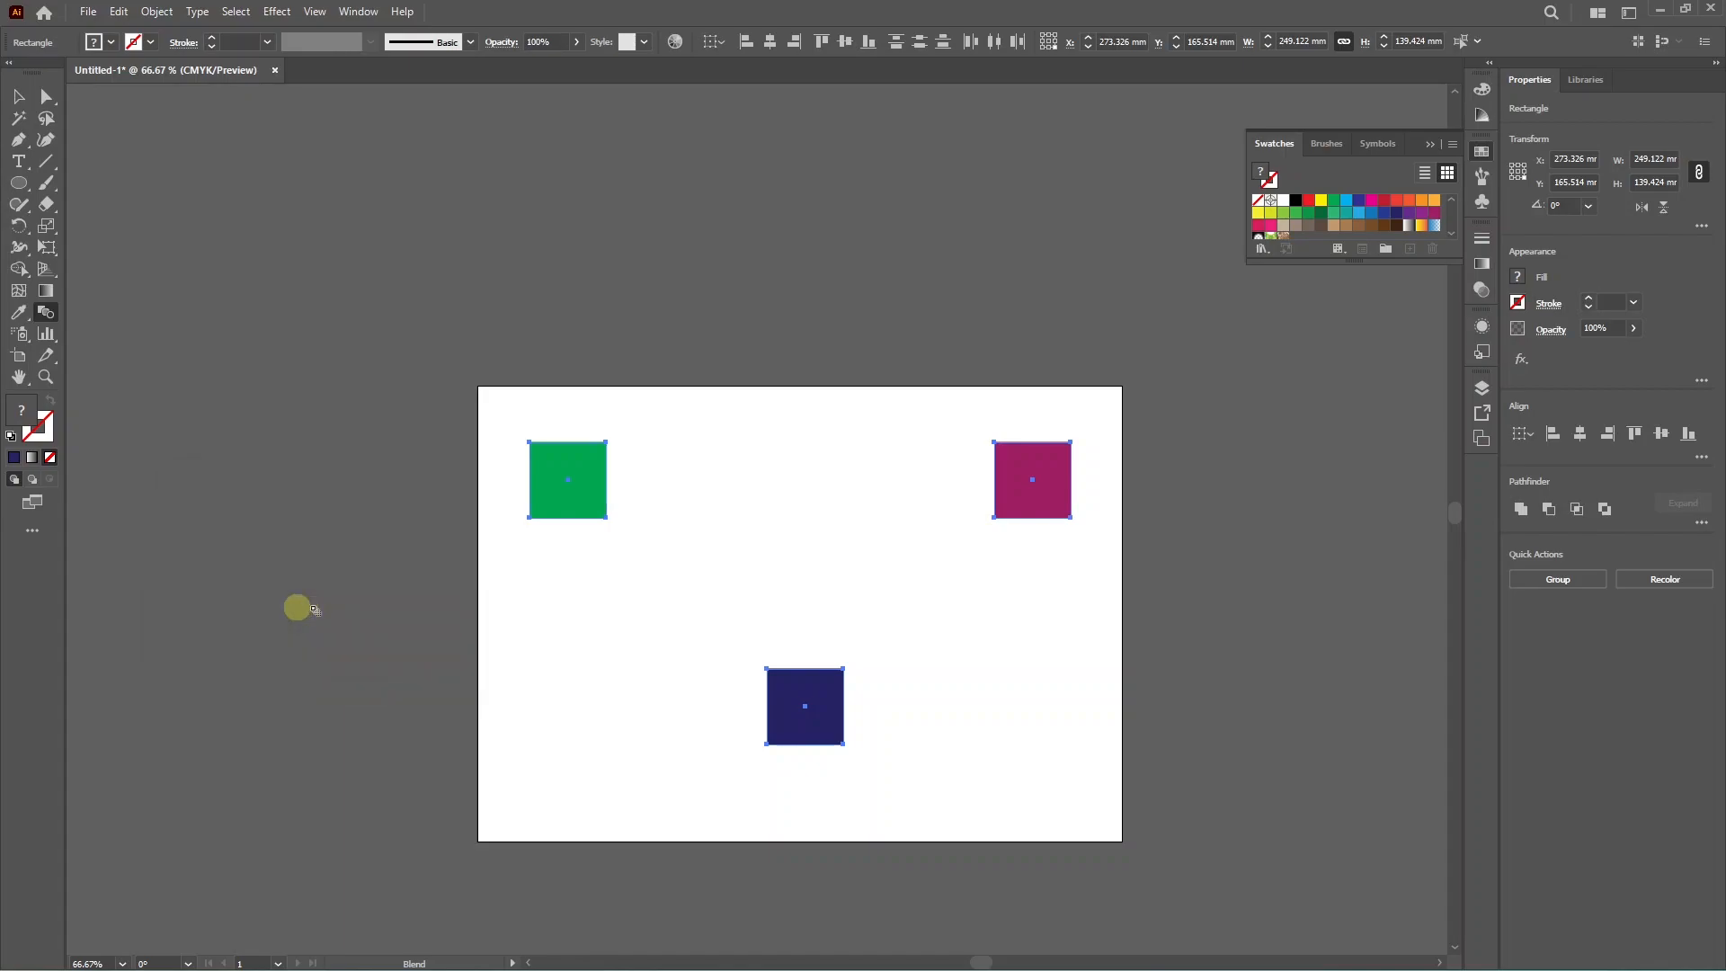
- Blend the green, magenta and dark blue squares in sequence and close the blend back at the green square
{"action": "key", "text": "ctrl+equal"}
{"action": "left_click", "coordinate": [366, 364]}
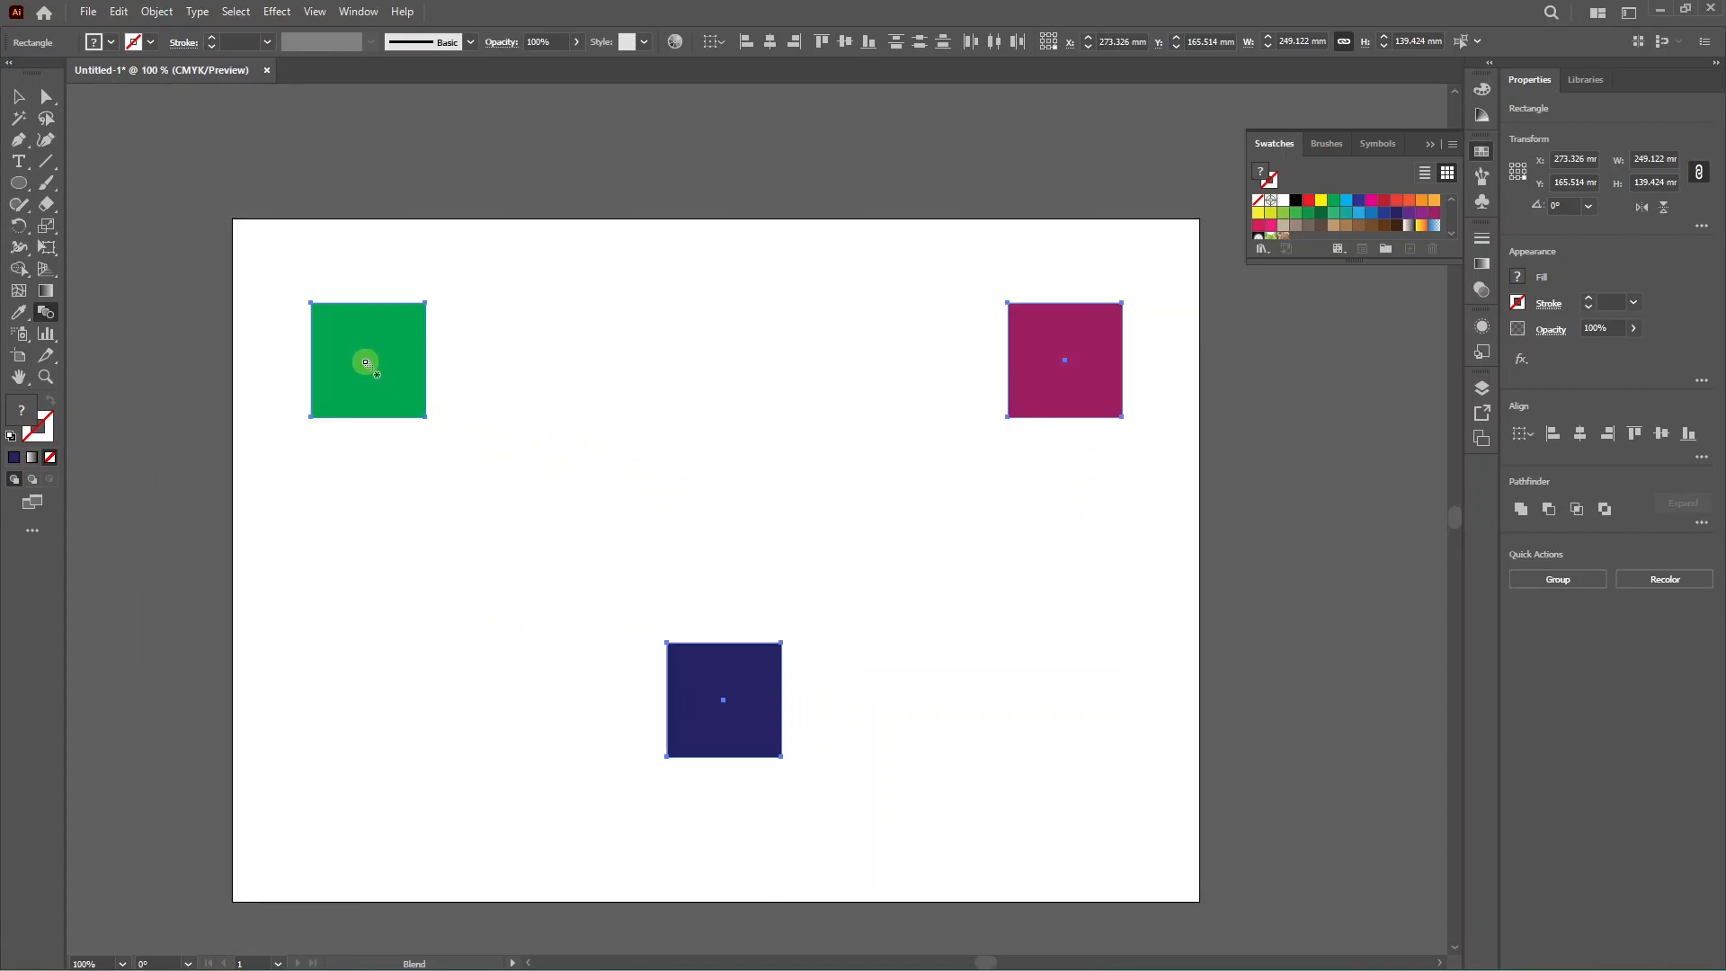
{"action": "left_click", "coordinate": [1070, 366]}
{"action": "left_click", "coordinate": [730, 702]}
{"action": "left_click", "coordinate": [367, 364]}
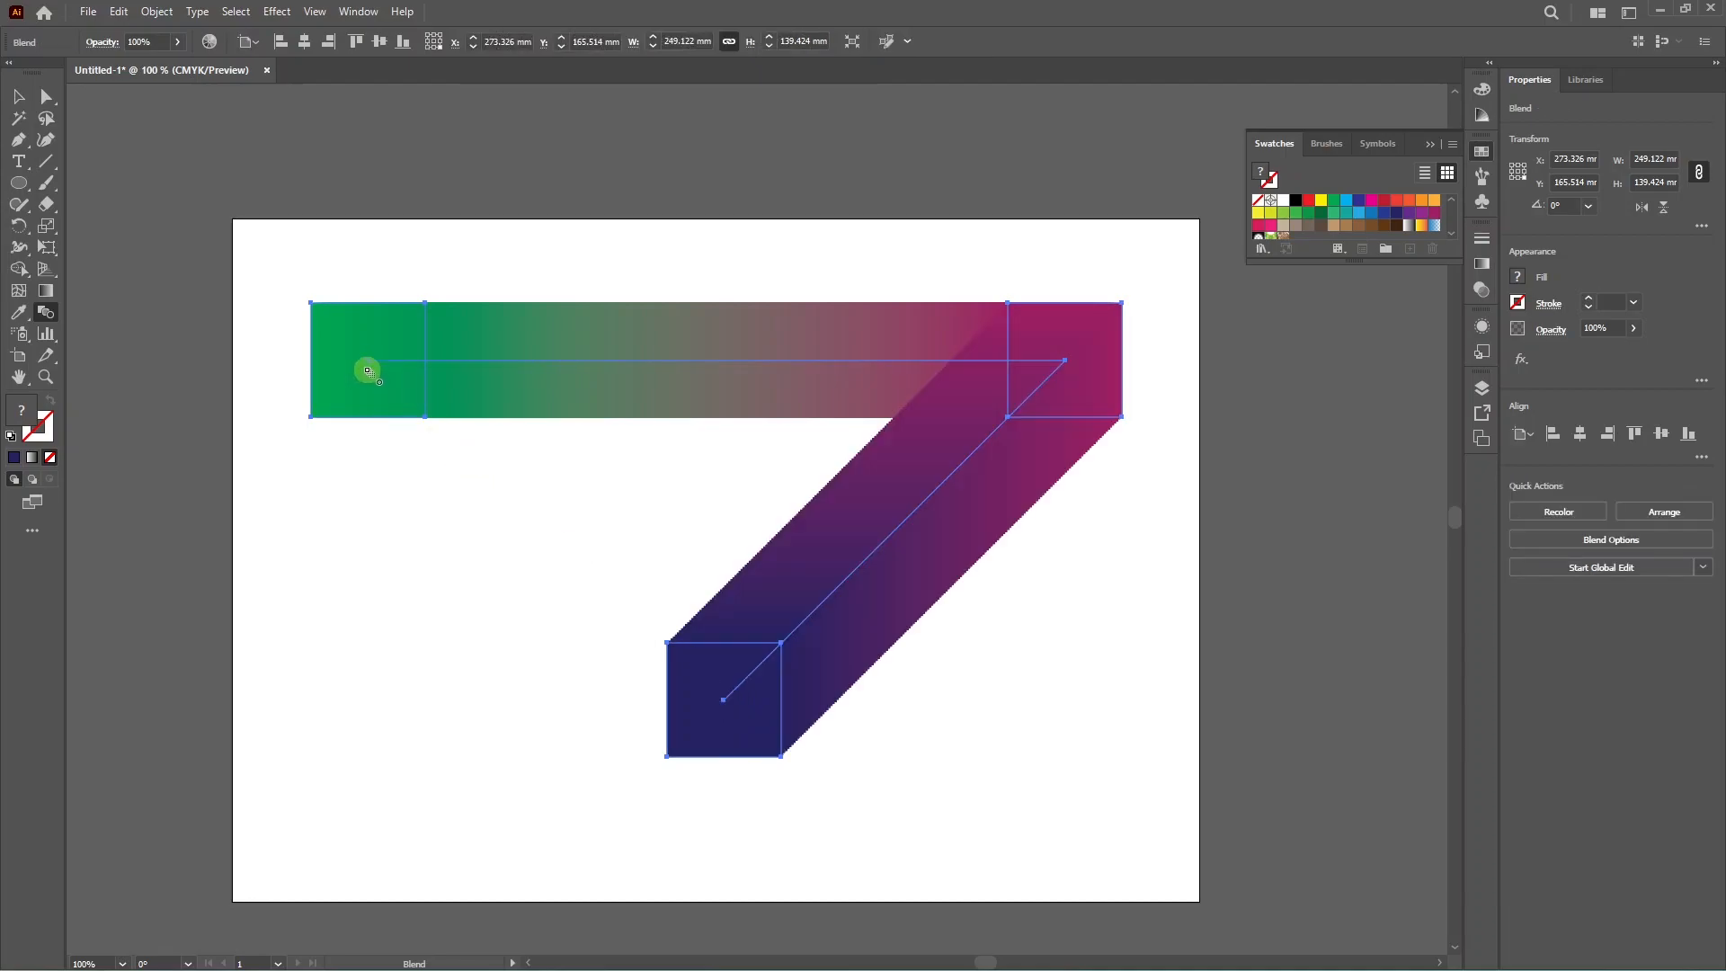
{"action": "left_click", "coordinate": [20, 98]}
{"action": "left_click", "coordinate": [333, 178]}
- Examine the smooth color transitions along the bands of the triangular blend up close
{"action": "left_click", "coordinate": [611, 363]}
{"action": "scroll", "coordinate": [583, 390], "scroll_direction": "up", "scroll_amount": 3}
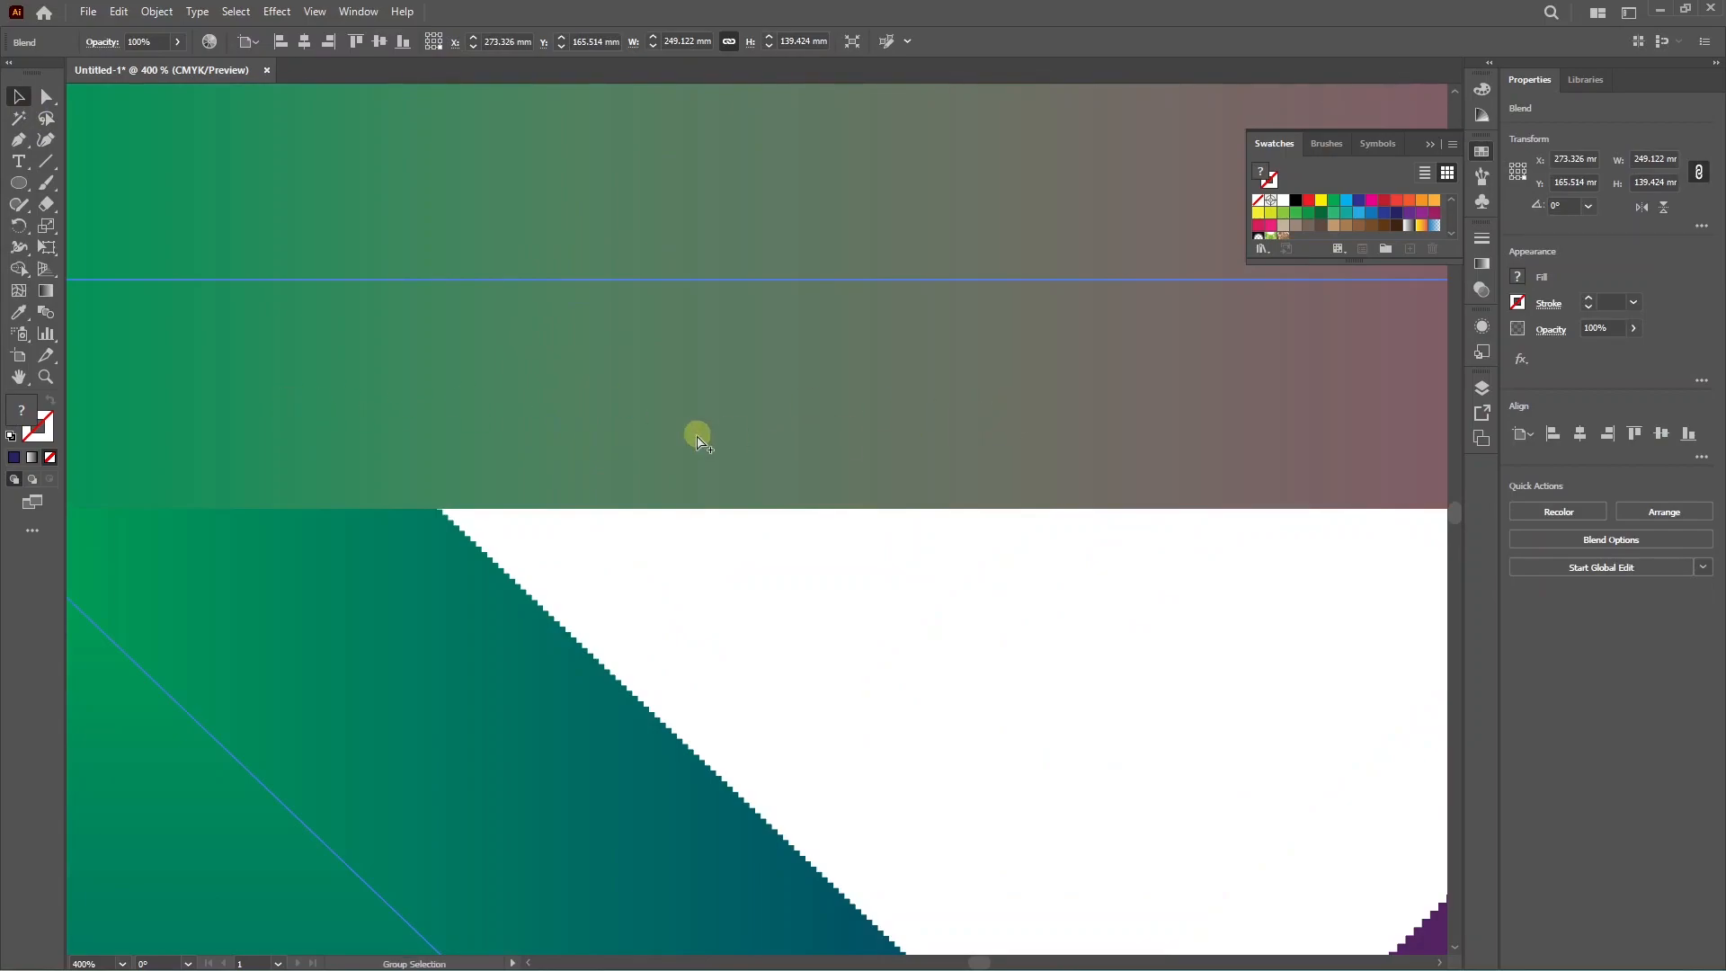
{"action": "scroll", "coordinate": [628, 435], "scroll_direction": "down", "scroll_amount": 2}
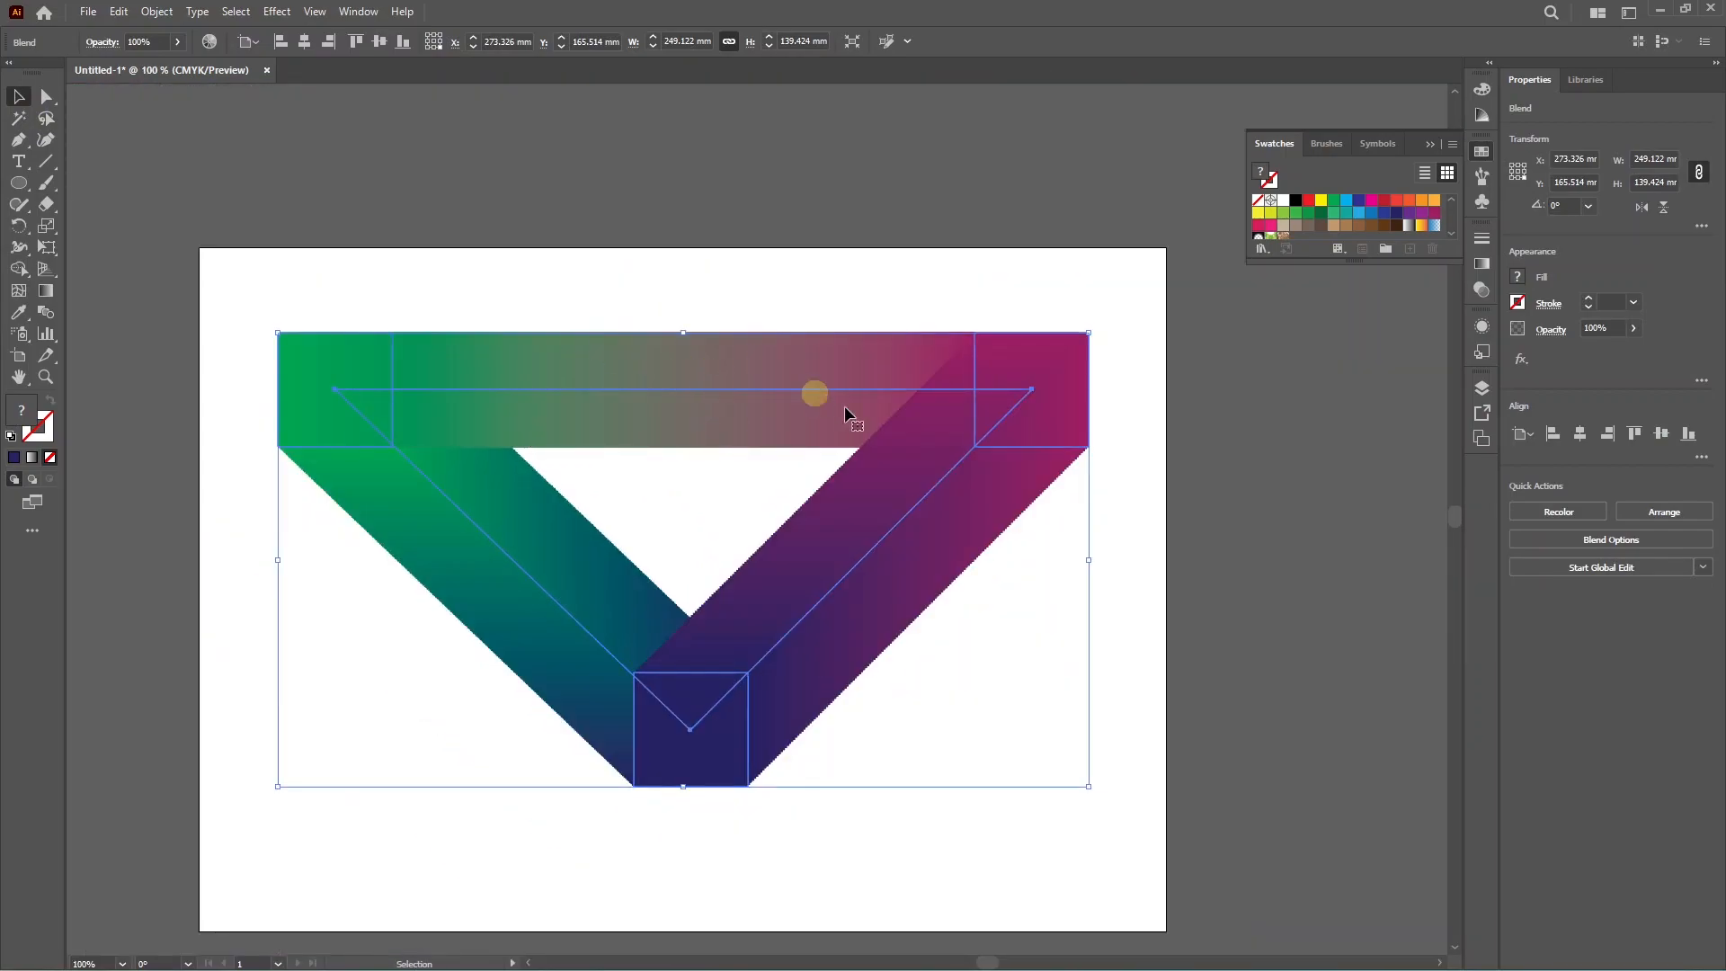
{"action": "scroll", "coordinate": [920, 562], "scroll_direction": "up", "scroll_amount": 3}
{"action": "scroll", "coordinate": [935, 586], "scroll_direction": "down", "scroll_amount": 3}
{"action": "left_click", "coordinate": [199, 568]}
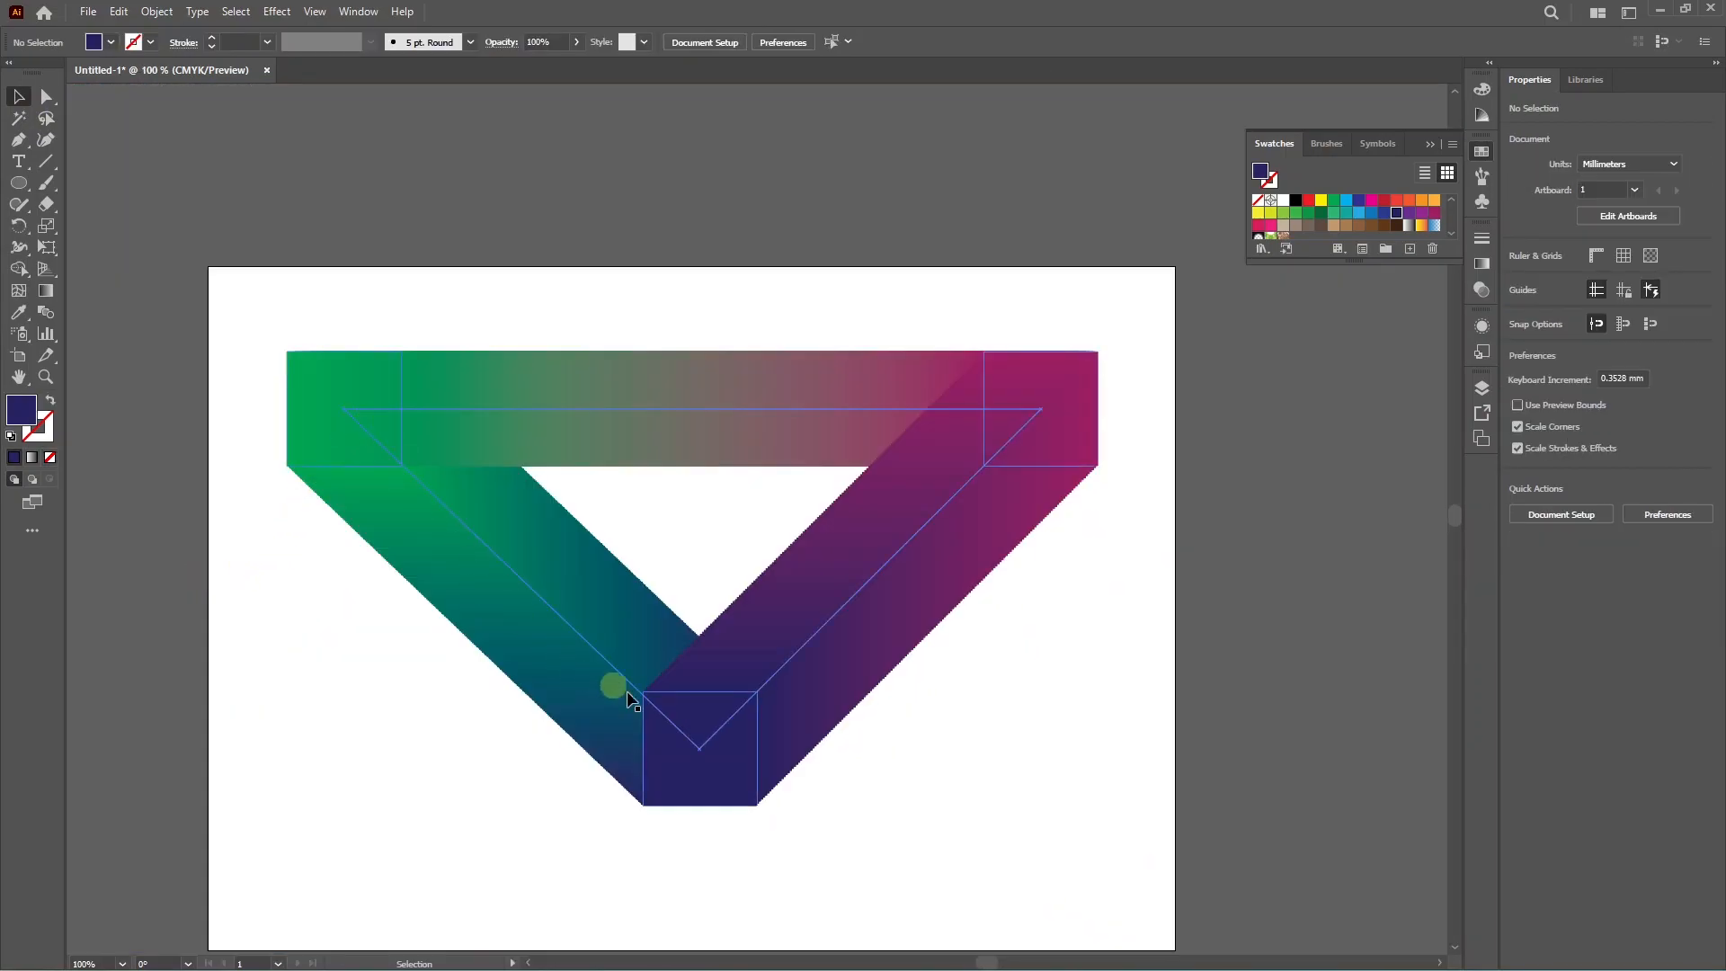
- Expand the triangular blend with Object and Fill enabled and ungroup it into individual shapes
{"action": "left_click", "coordinate": [632, 371]}
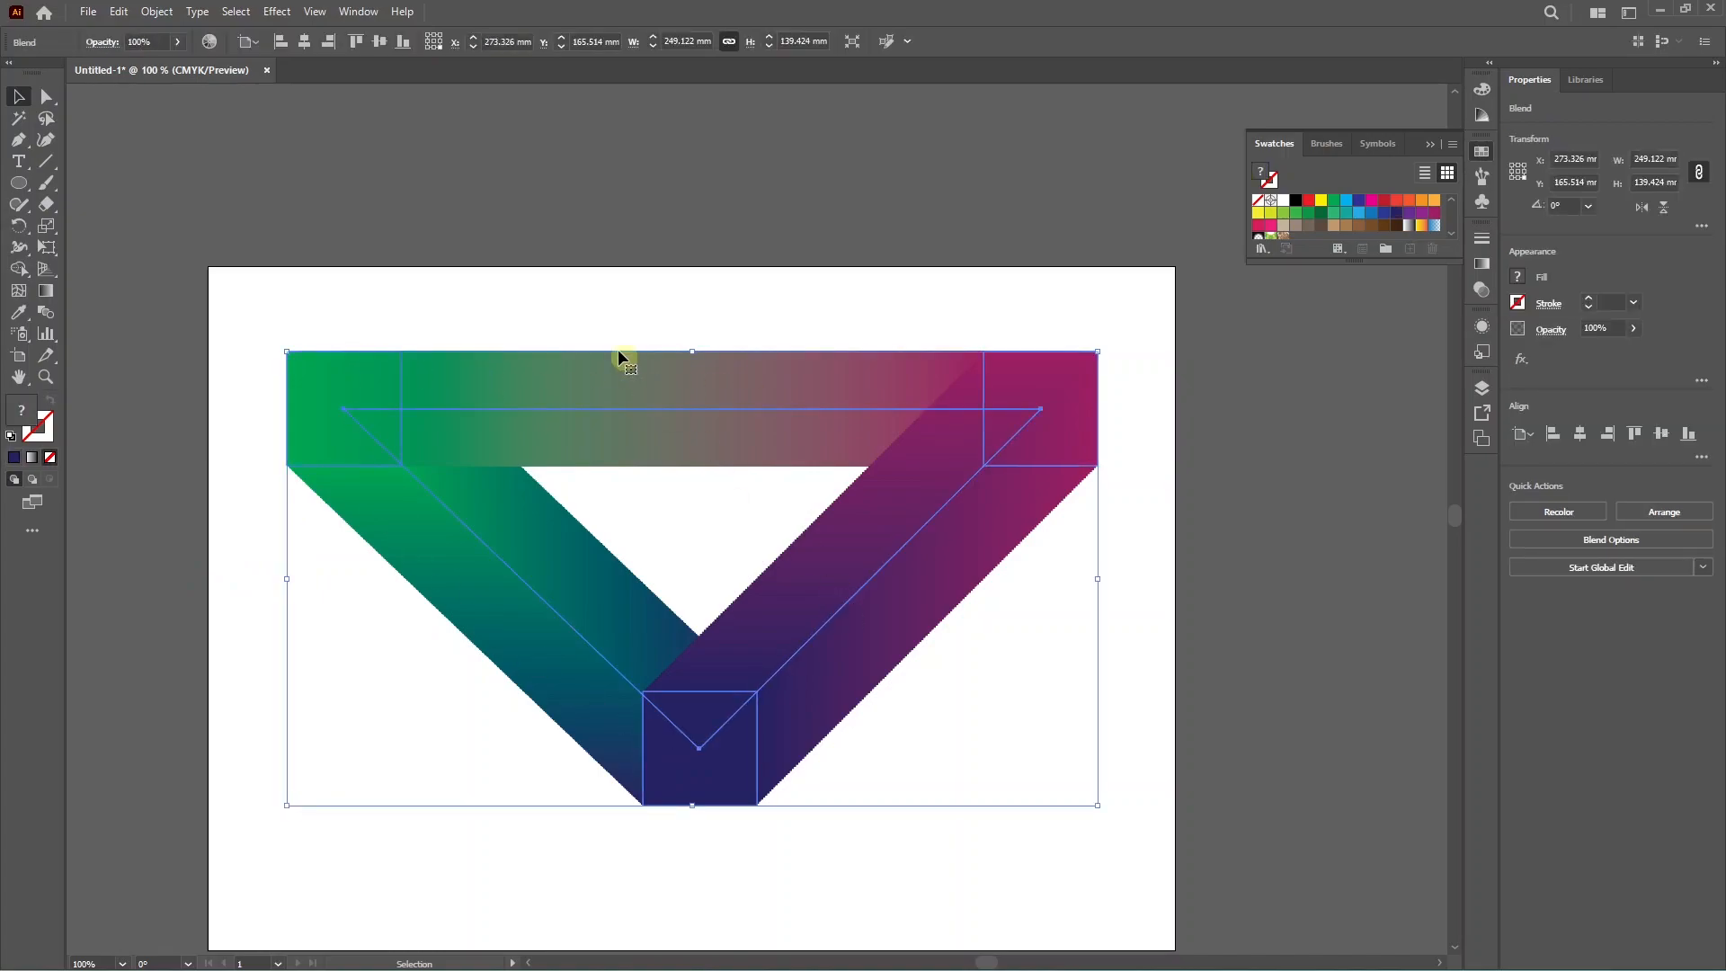
{"action": "left_click", "coordinate": [156, 12]}
{"action": "left_click", "coordinate": [187, 250]}
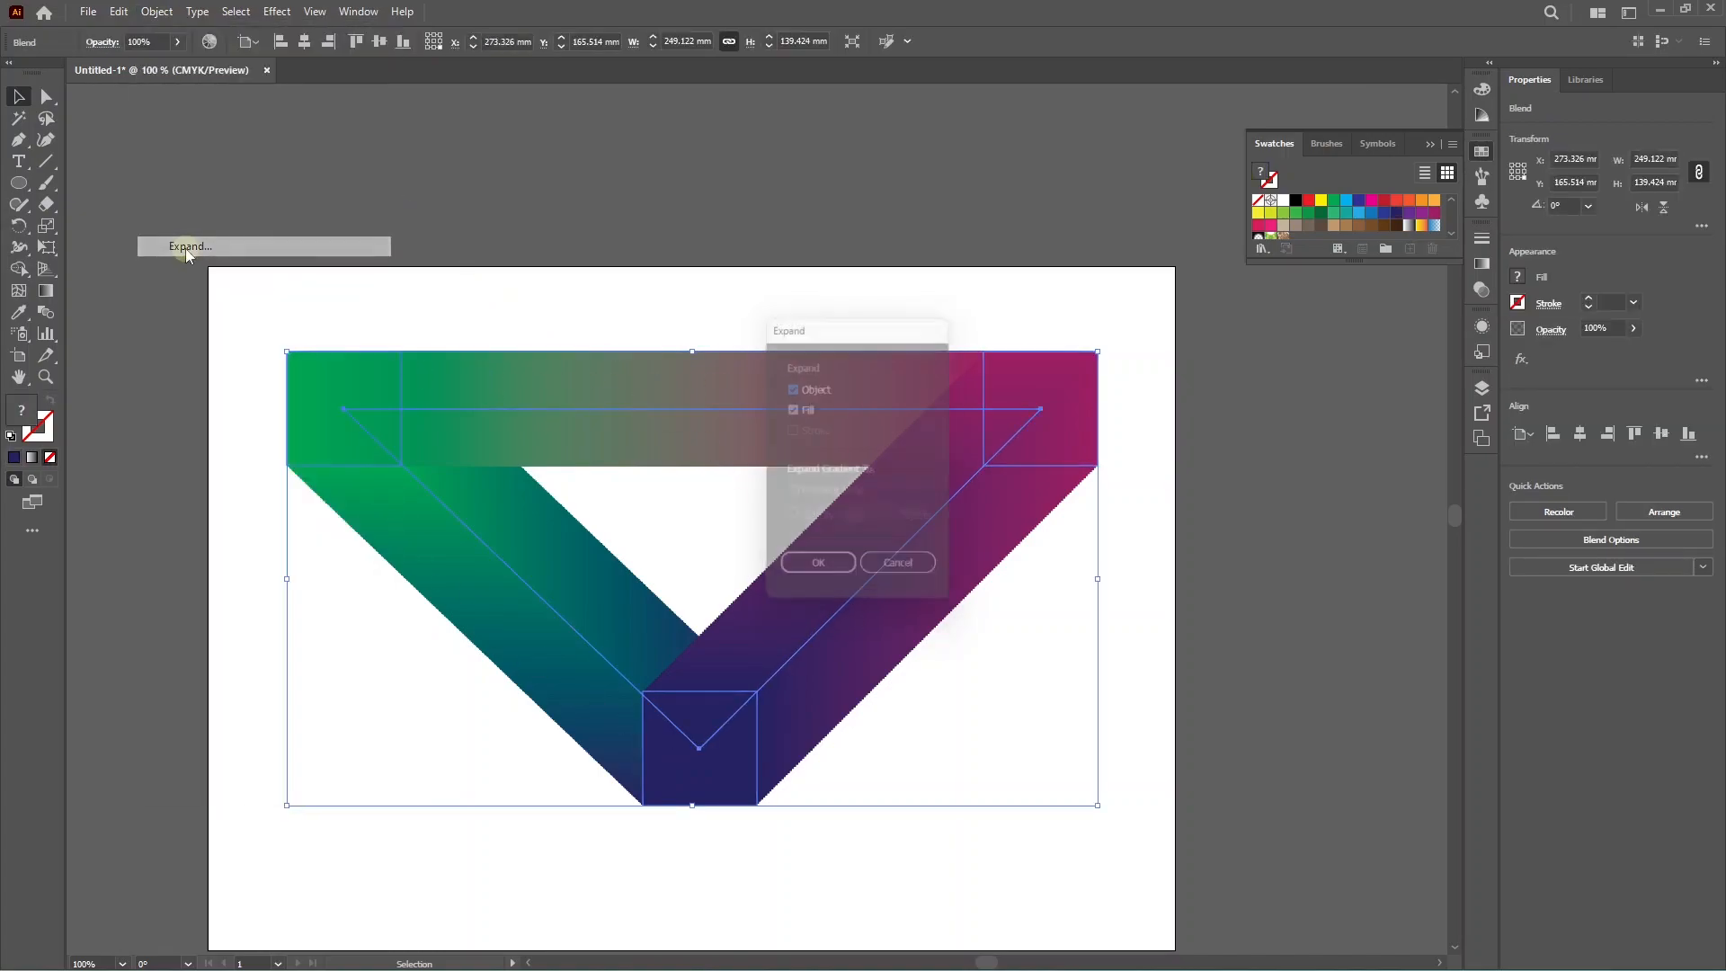
{"action": "left_click", "coordinate": [806, 578]}
{"action": "key", "text": "ctrl+shift+g"}
{"action": "key", "text": "ctrl+shift+g"}
- Pull several individual color squares out of the upper green-to-magenta band and place them above it
{"action": "left_click", "coordinate": [795, 495]}
{"action": "scroll", "coordinate": [726, 394], "scroll_direction": "up", "scroll_amount": 6}
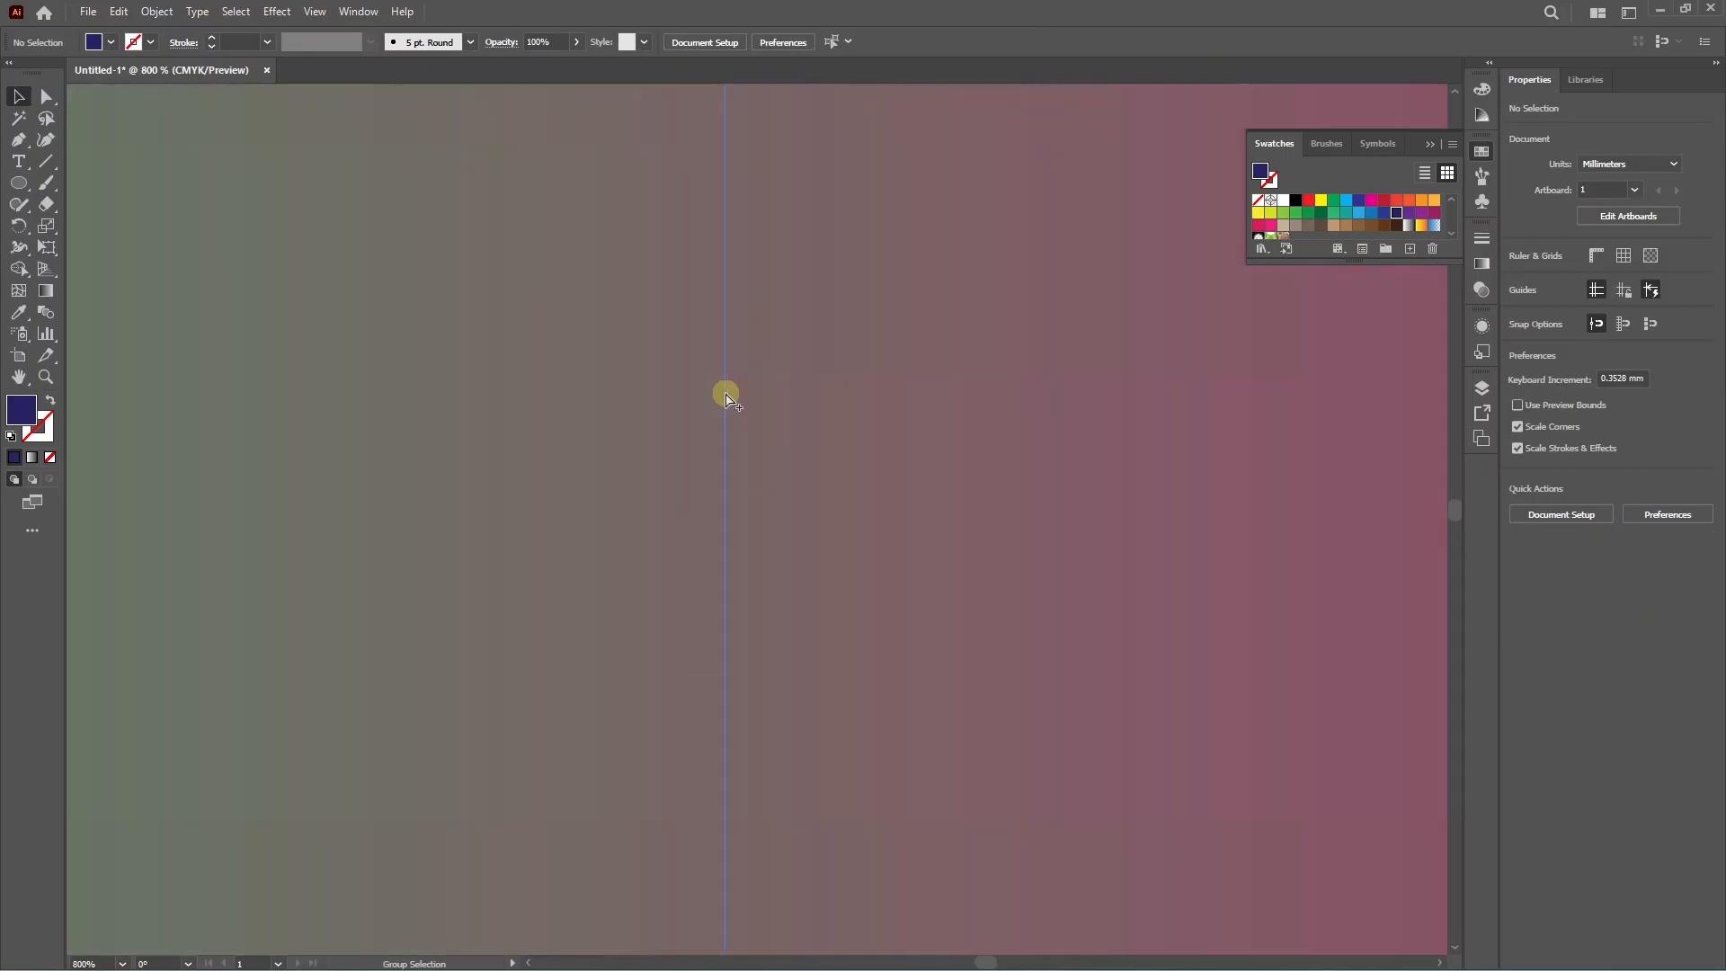
{"action": "scroll", "coordinate": [765, 418], "scroll_direction": "down", "scroll_amount": 4}
{"action": "left_click_drag", "start_coordinate": [760, 396], "coordinate": [667, 329]}
{"action": "left_click_drag", "start_coordinate": [663, 391], "coordinate": [617, 238]}
{"action": "left_click_drag", "start_coordinate": [611, 395], "coordinate": [617, 307]}
{"action": "left_click_drag", "start_coordinate": [563, 414], "coordinate": [586, 331]}
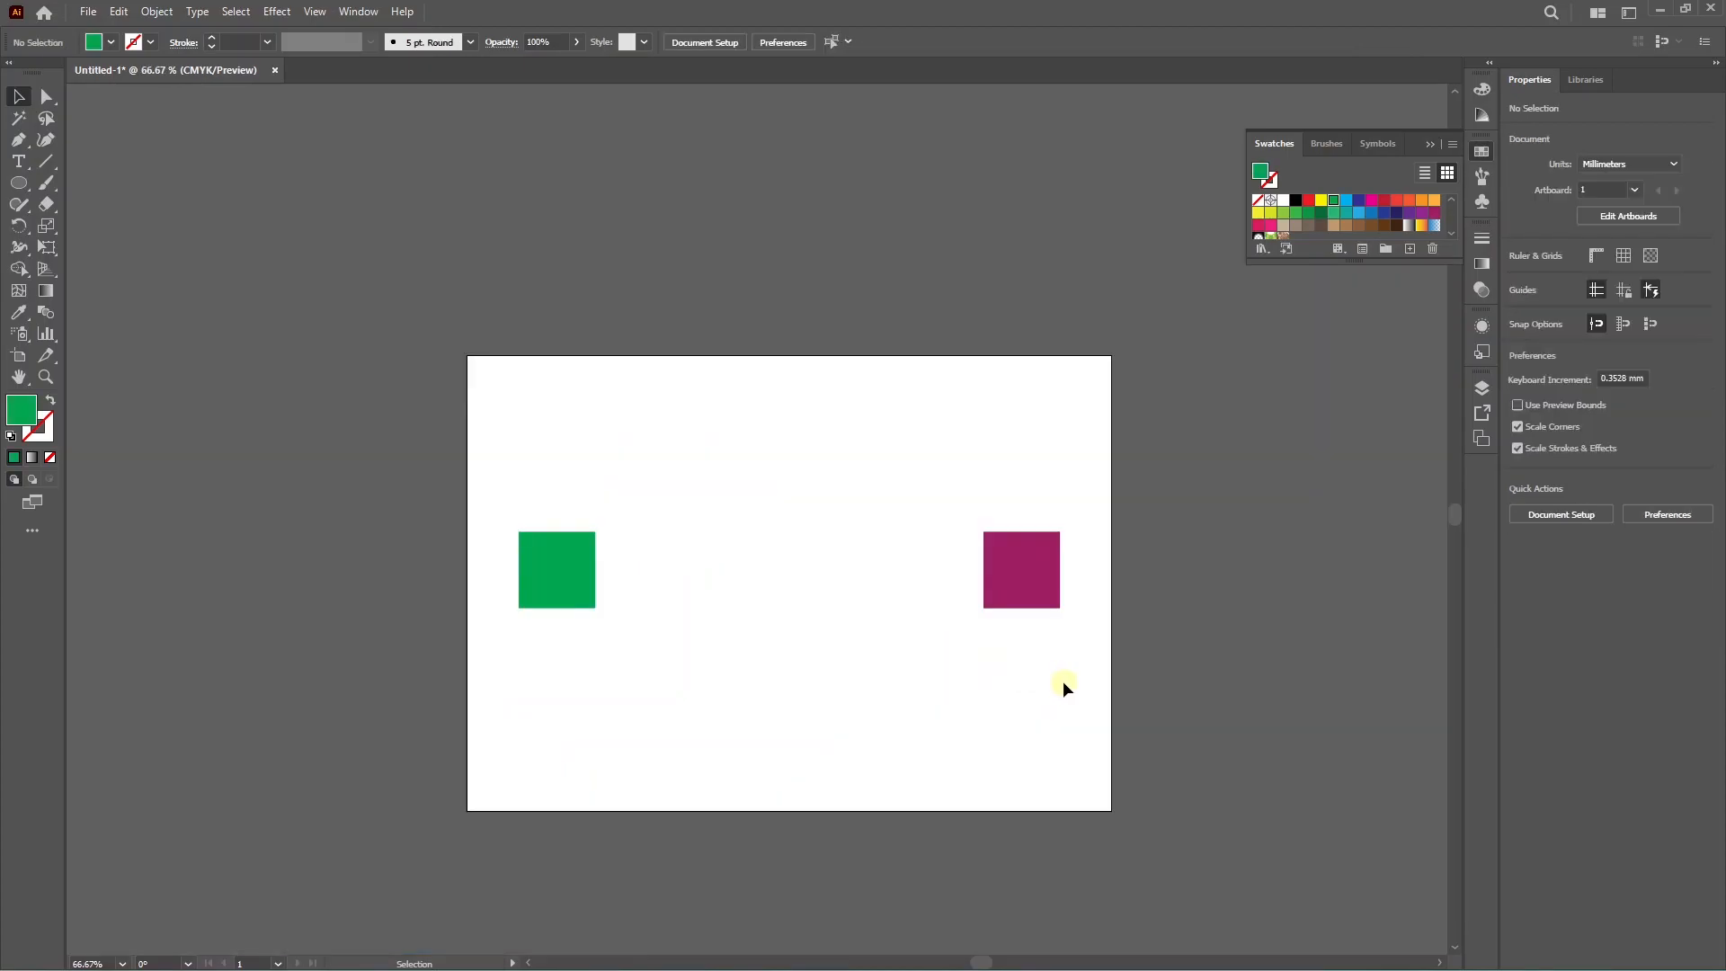
- Select the green and magenta squares and blend them using a Specified Distance spacing of 50 mm
{"action": "left_click_drag", "start_coordinate": [1062, 682], "coordinate": [554, 549]}
{"action": "double_click", "coordinate": [48, 313]}
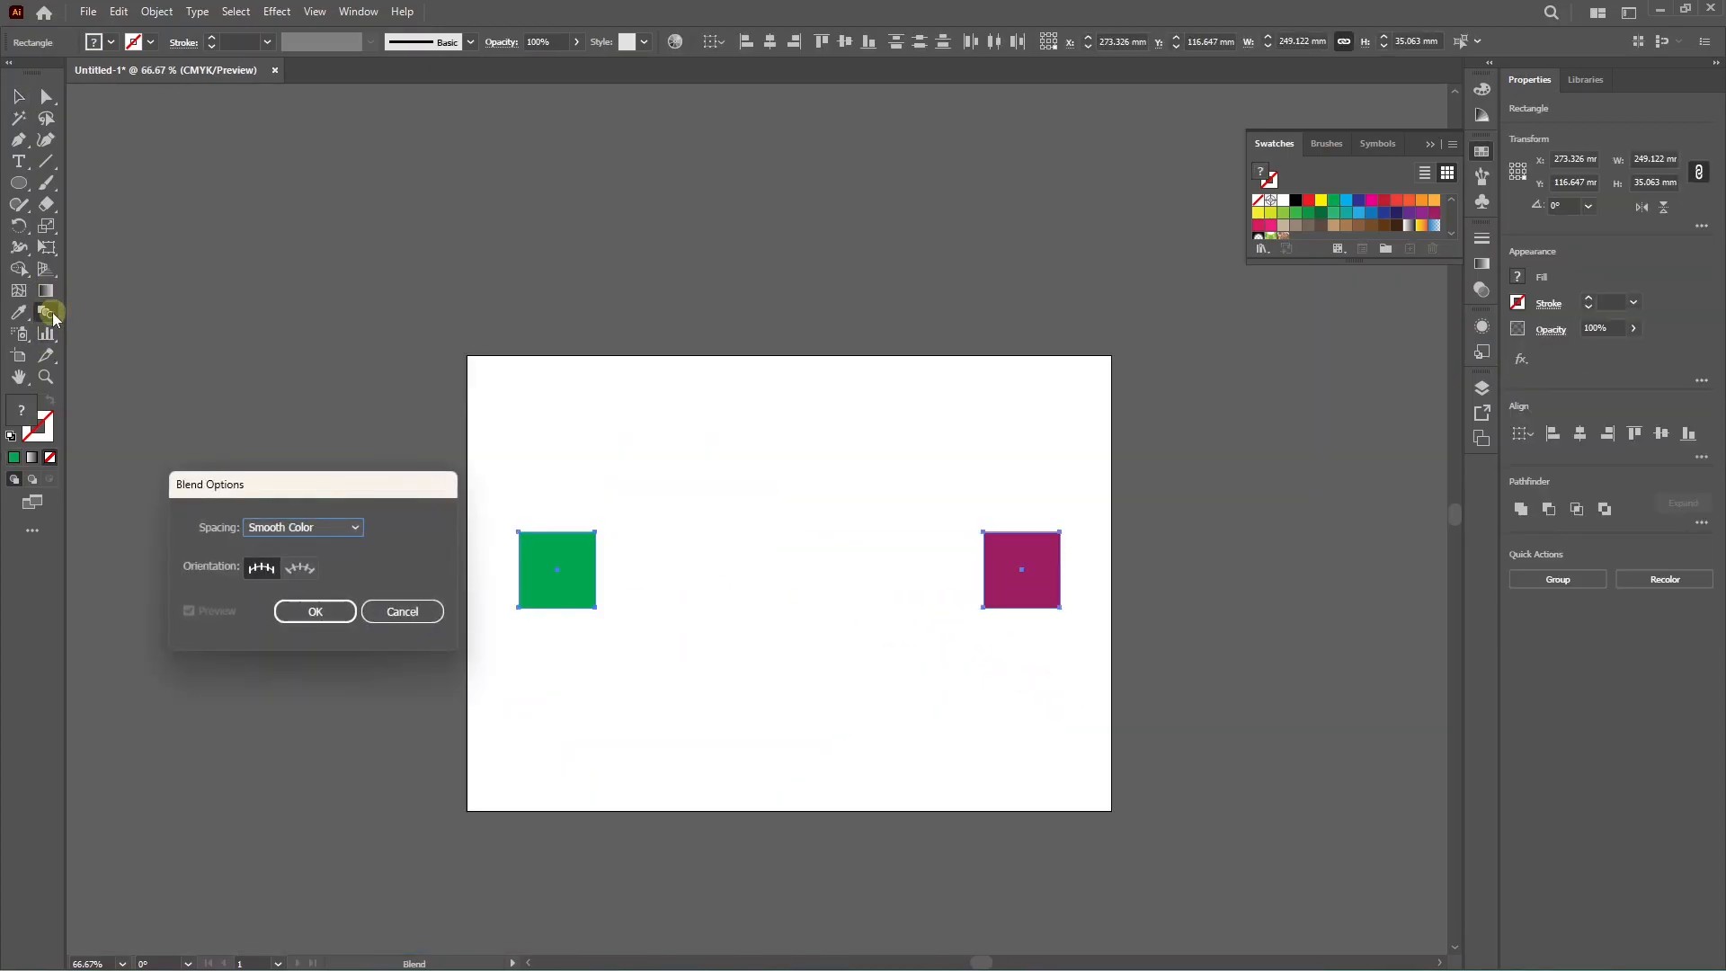
{"action": "left_click", "coordinate": [305, 520]}
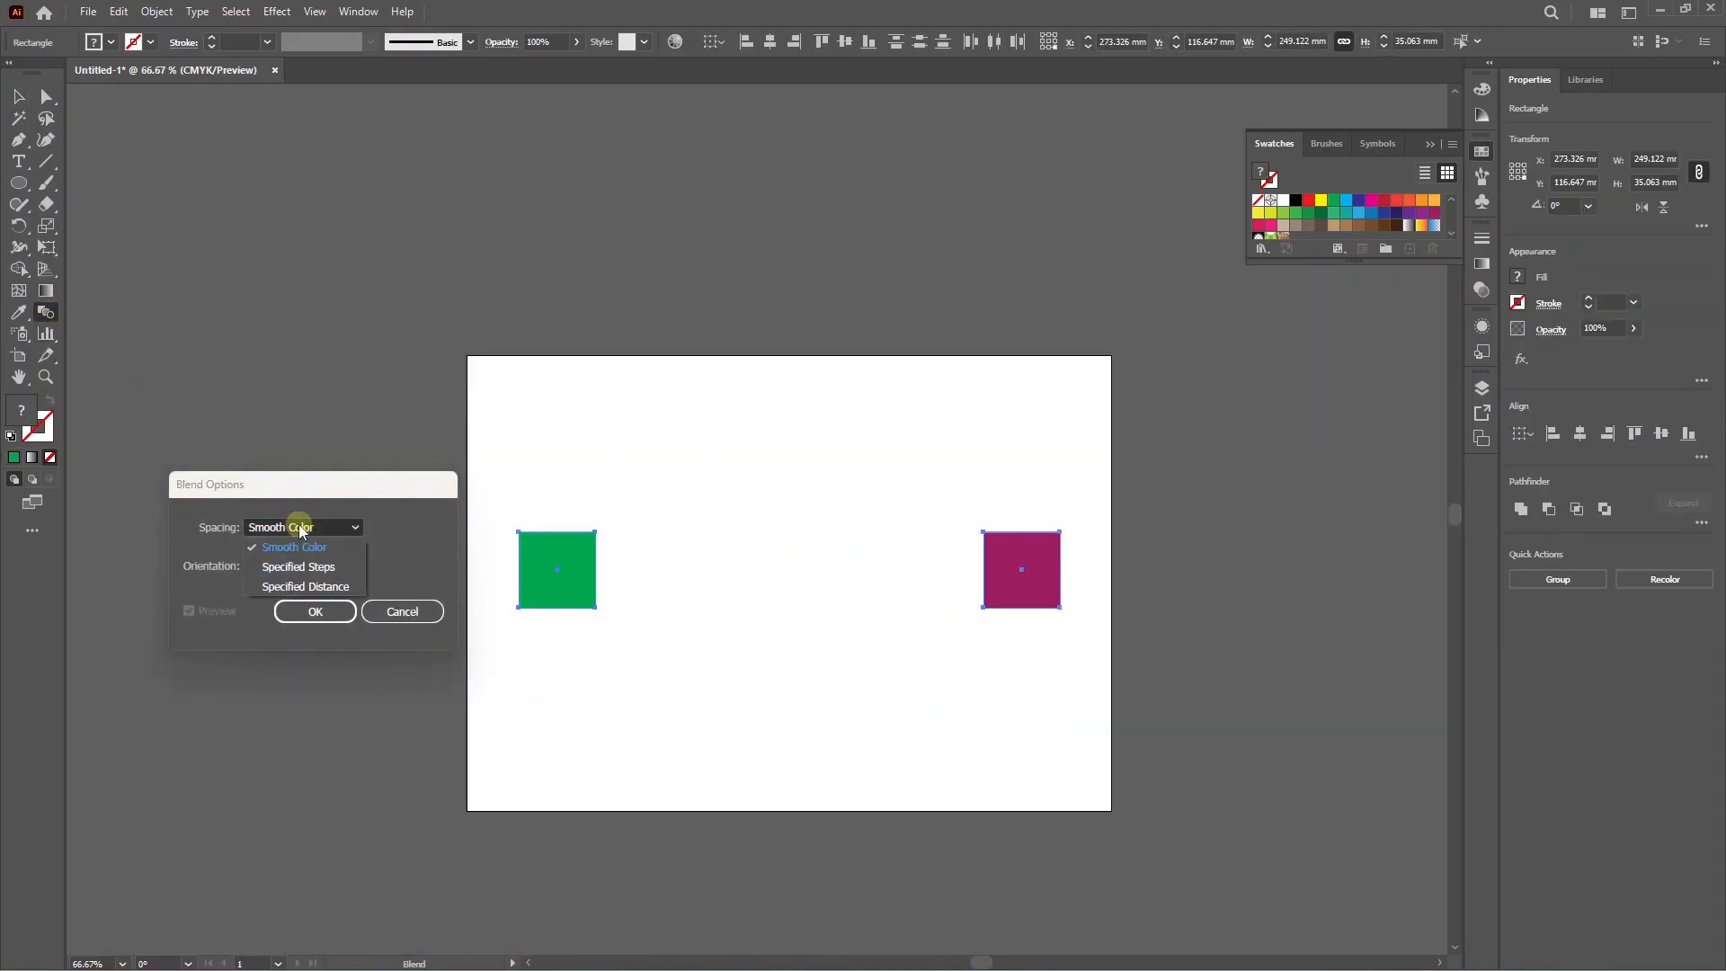
{"action": "left_click", "coordinate": [311, 587]}
{"action": "type", "text": "50"}
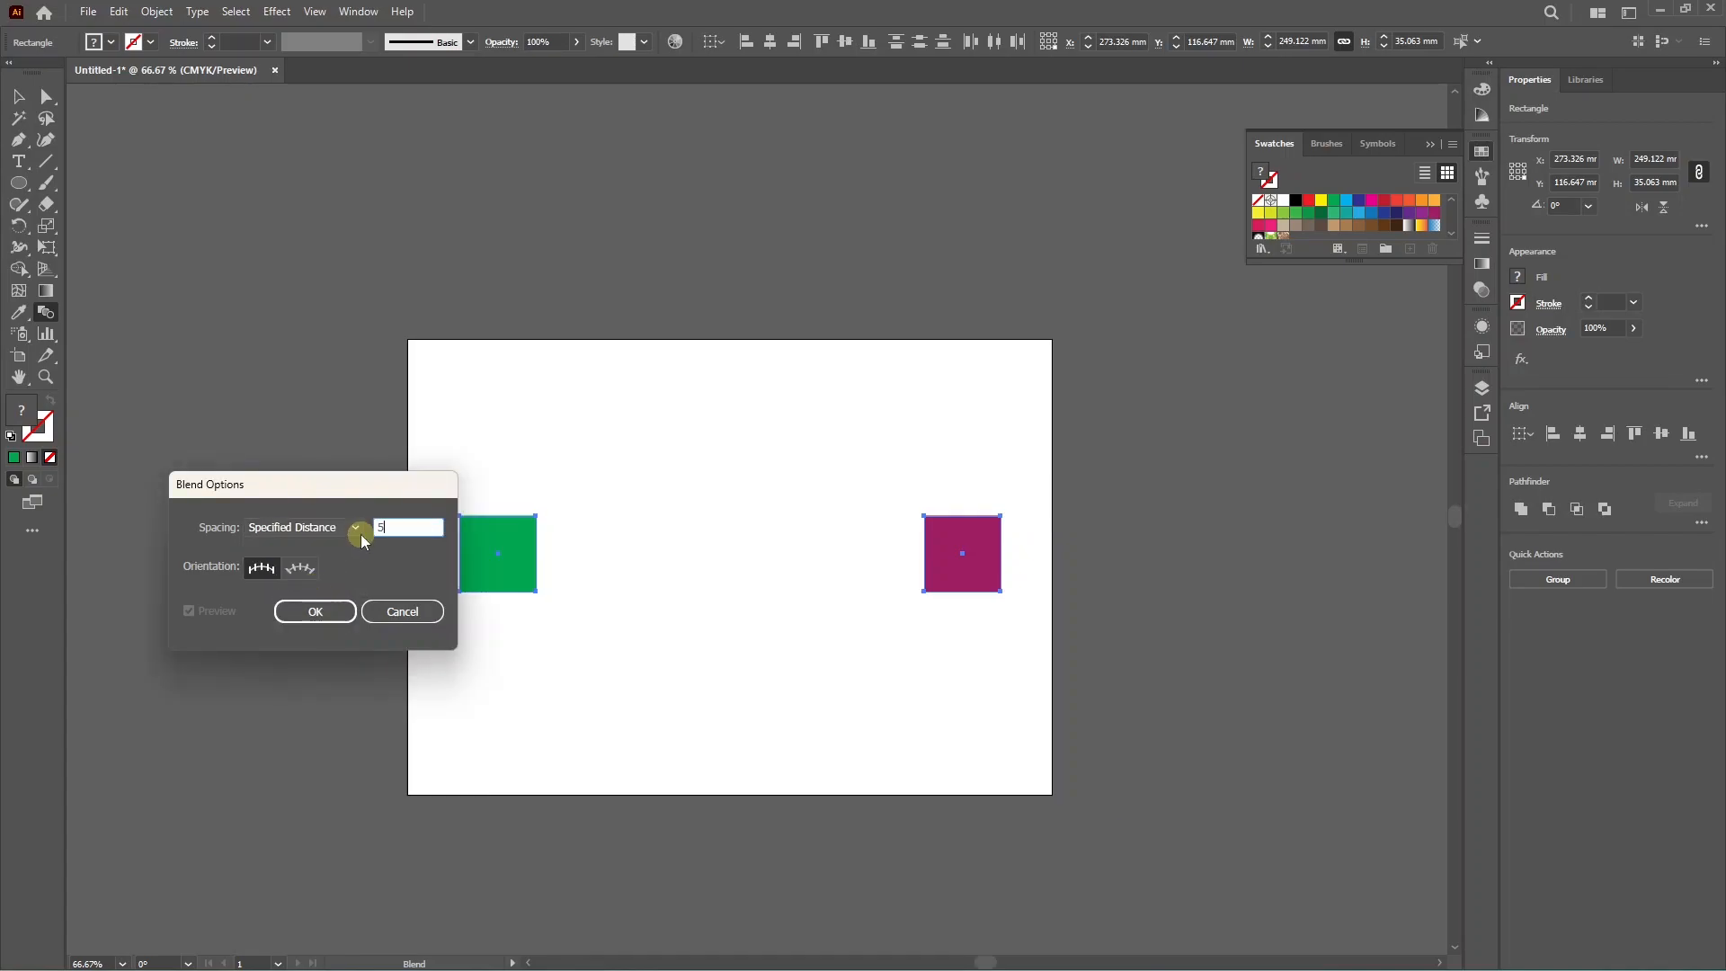
{"action": "left_click", "coordinate": [316, 612]}
{"action": "left_click", "coordinate": [501, 551]}
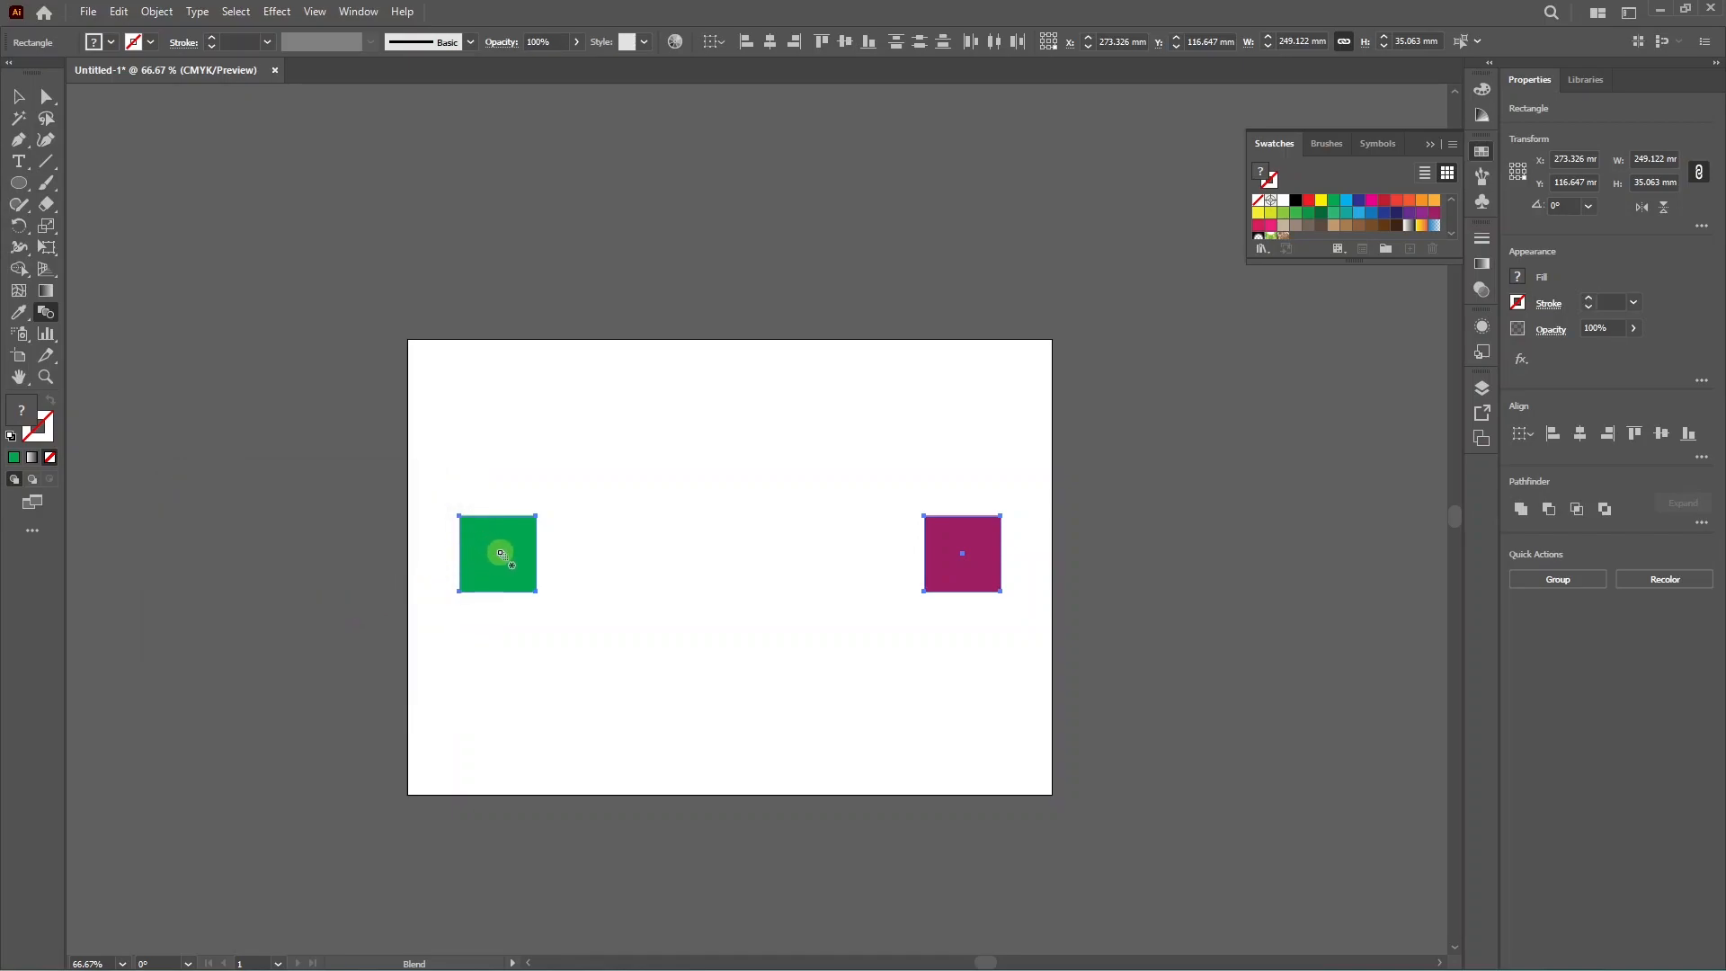
{"action": "left_click", "coordinate": [971, 566]}
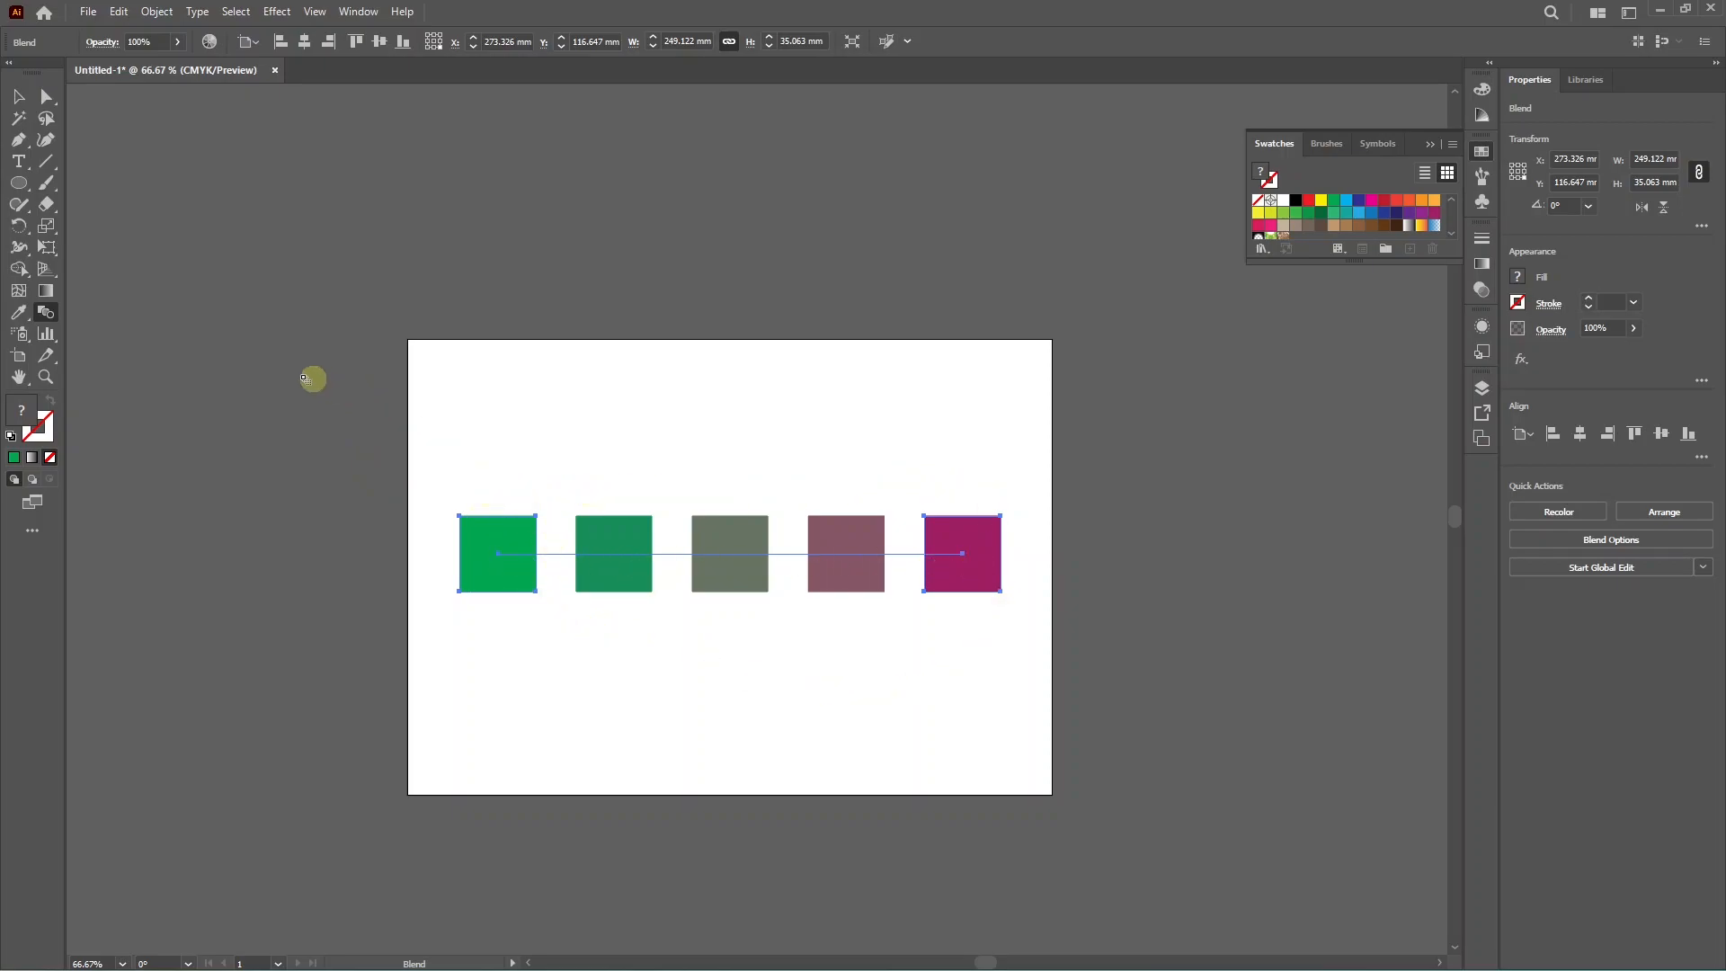
- Set the green-to-magenta square blend's Specified Distance spacing to 40 mm with Preview on
{"action": "double_click", "coordinate": [45, 312]}
{"action": "left_click_drag", "start_coordinate": [324, 471], "coordinate": [308, 322]}
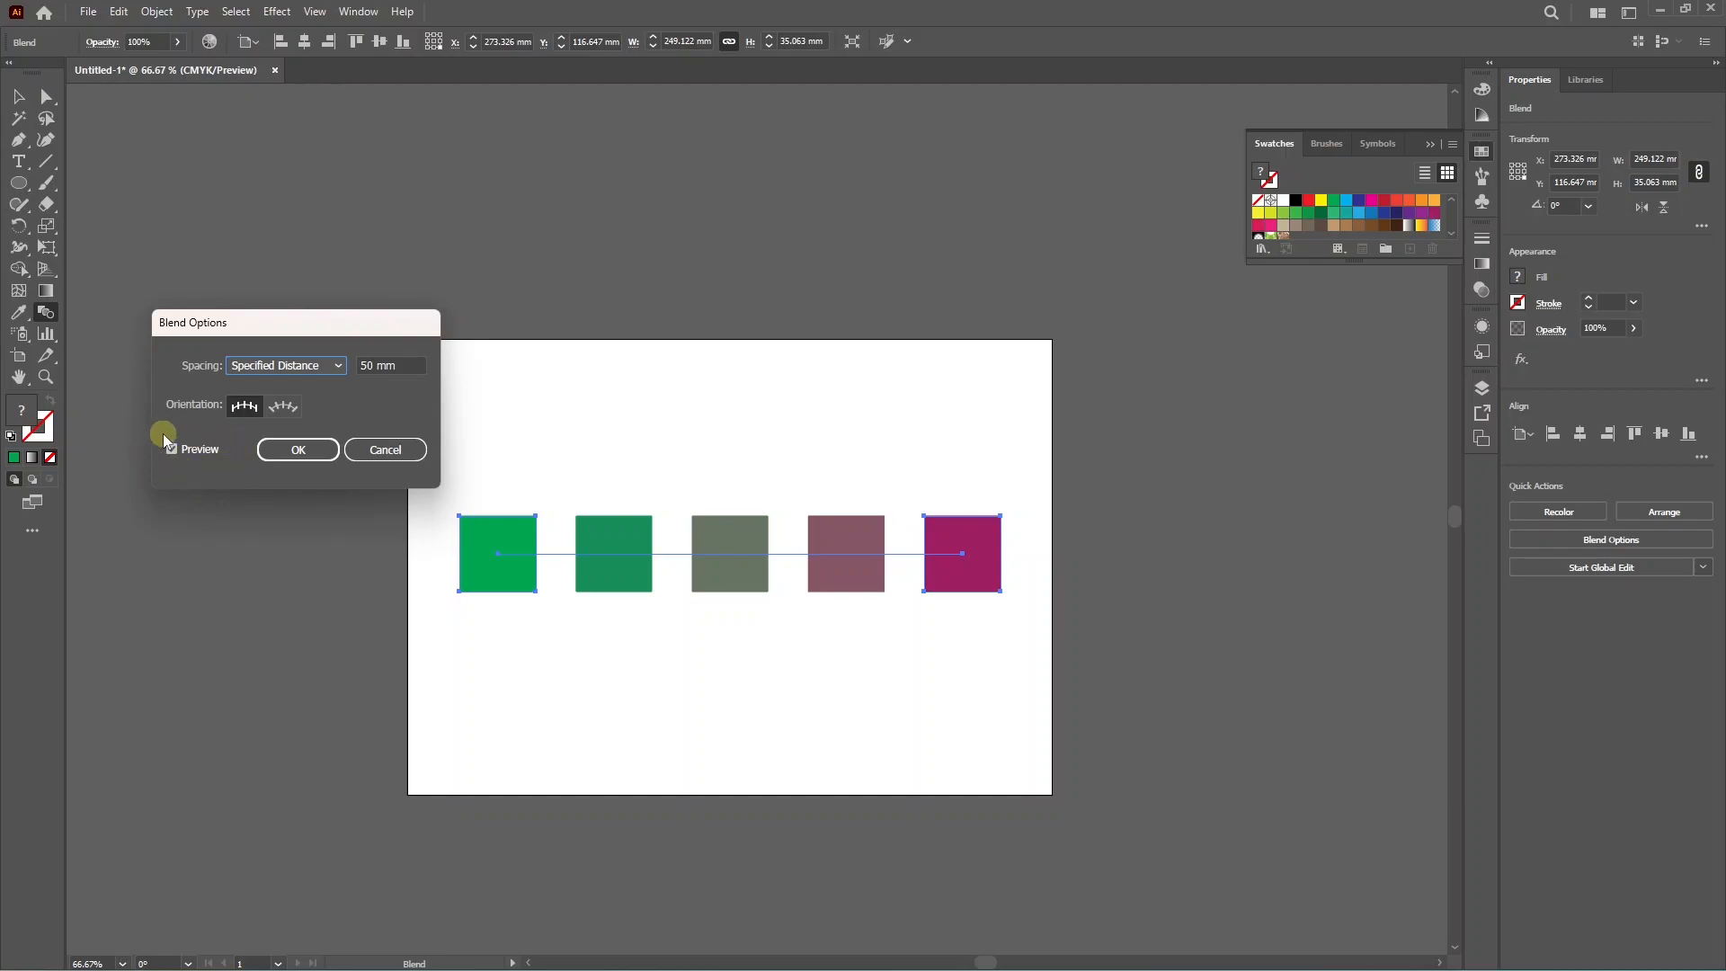
{"action": "left_click", "coordinate": [407, 366]}
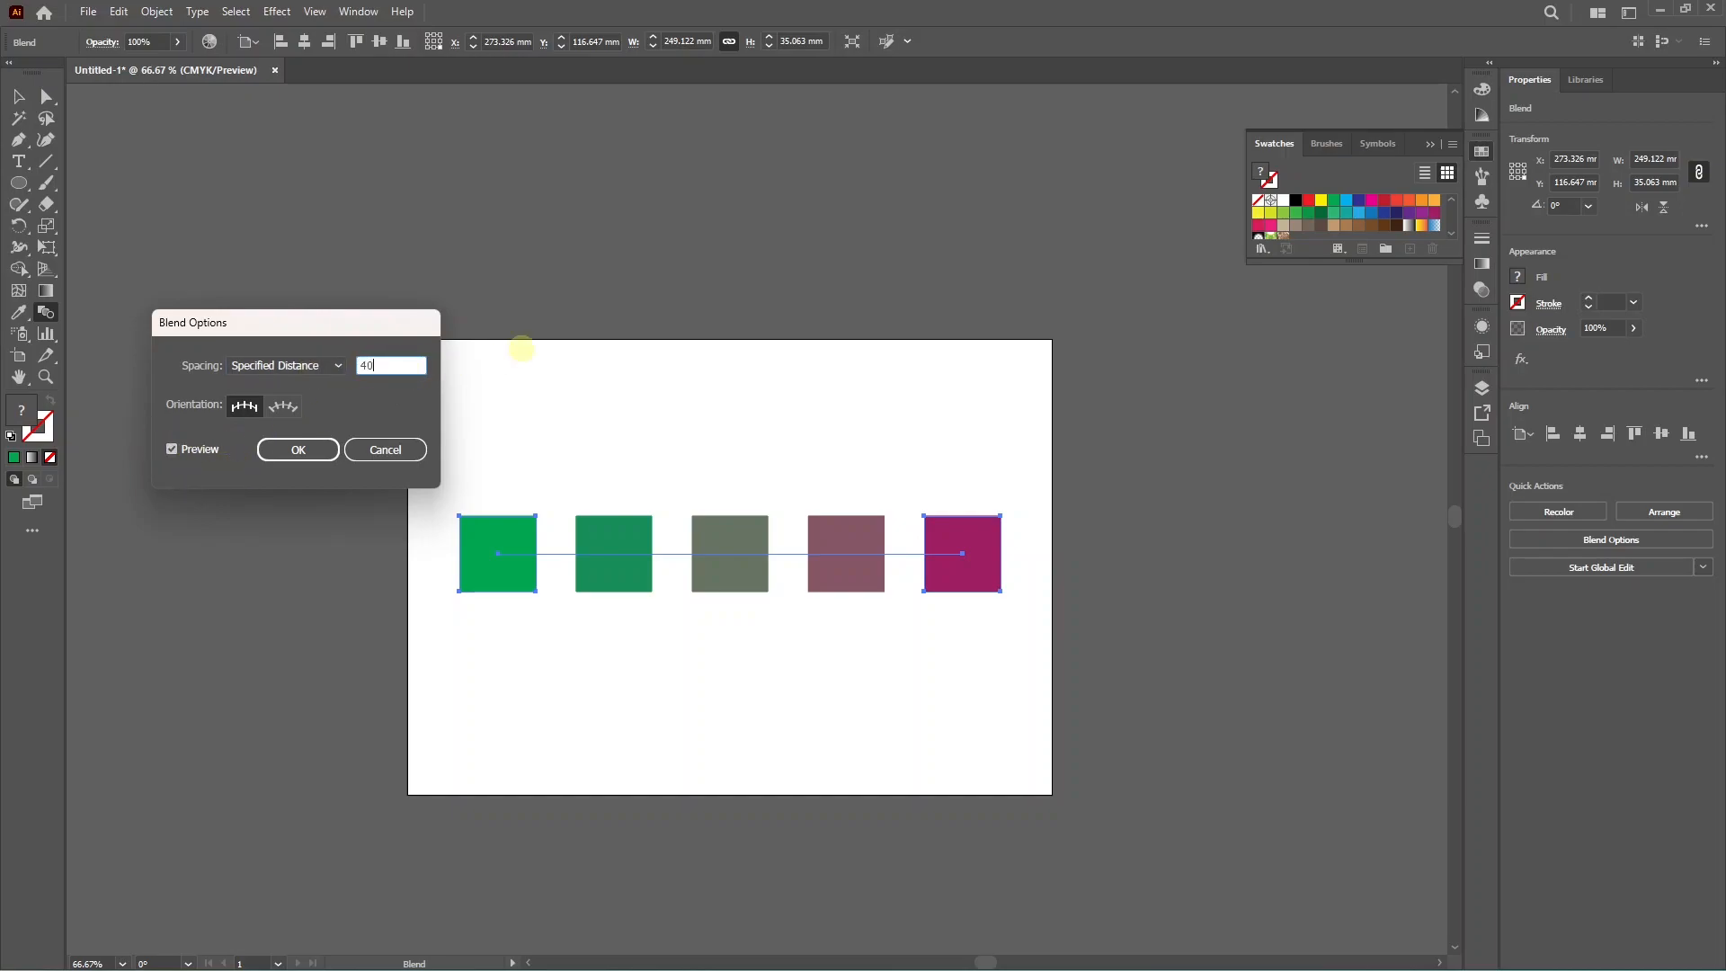
{"action": "key", "text": "Tab"}
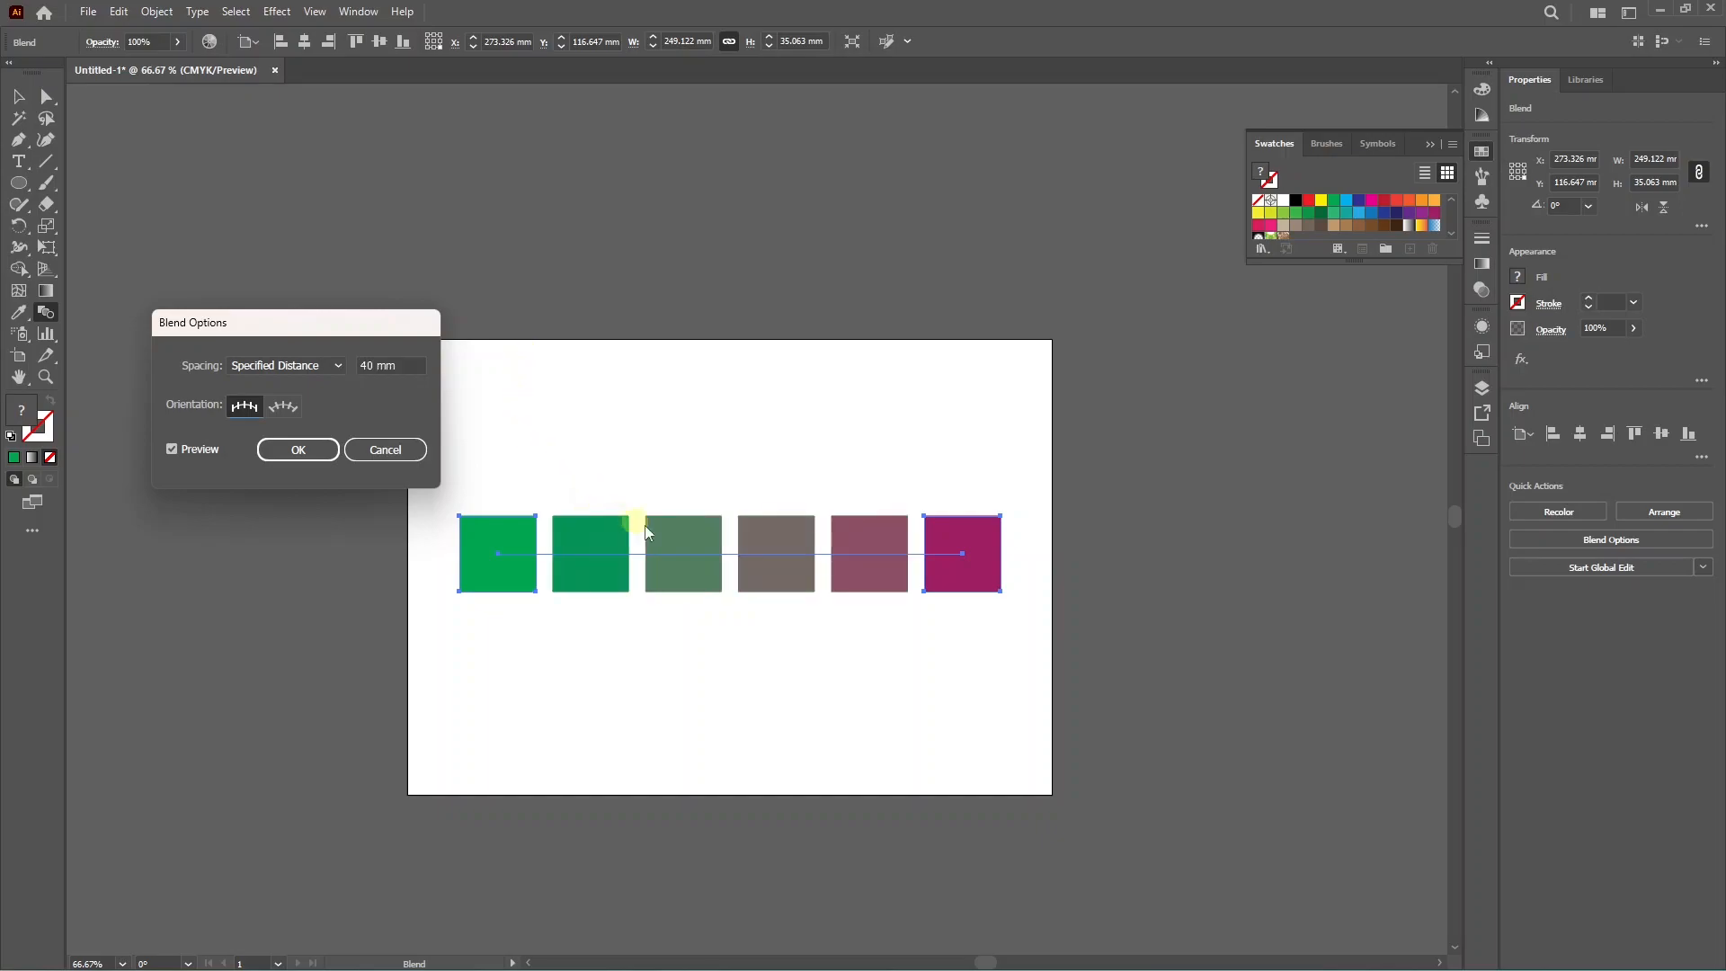
- Tighten the square blend's Specified Distance spacing to 25 mm
{"action": "left_click_drag", "start_coordinate": [404, 366], "coordinate": [285, 362]}
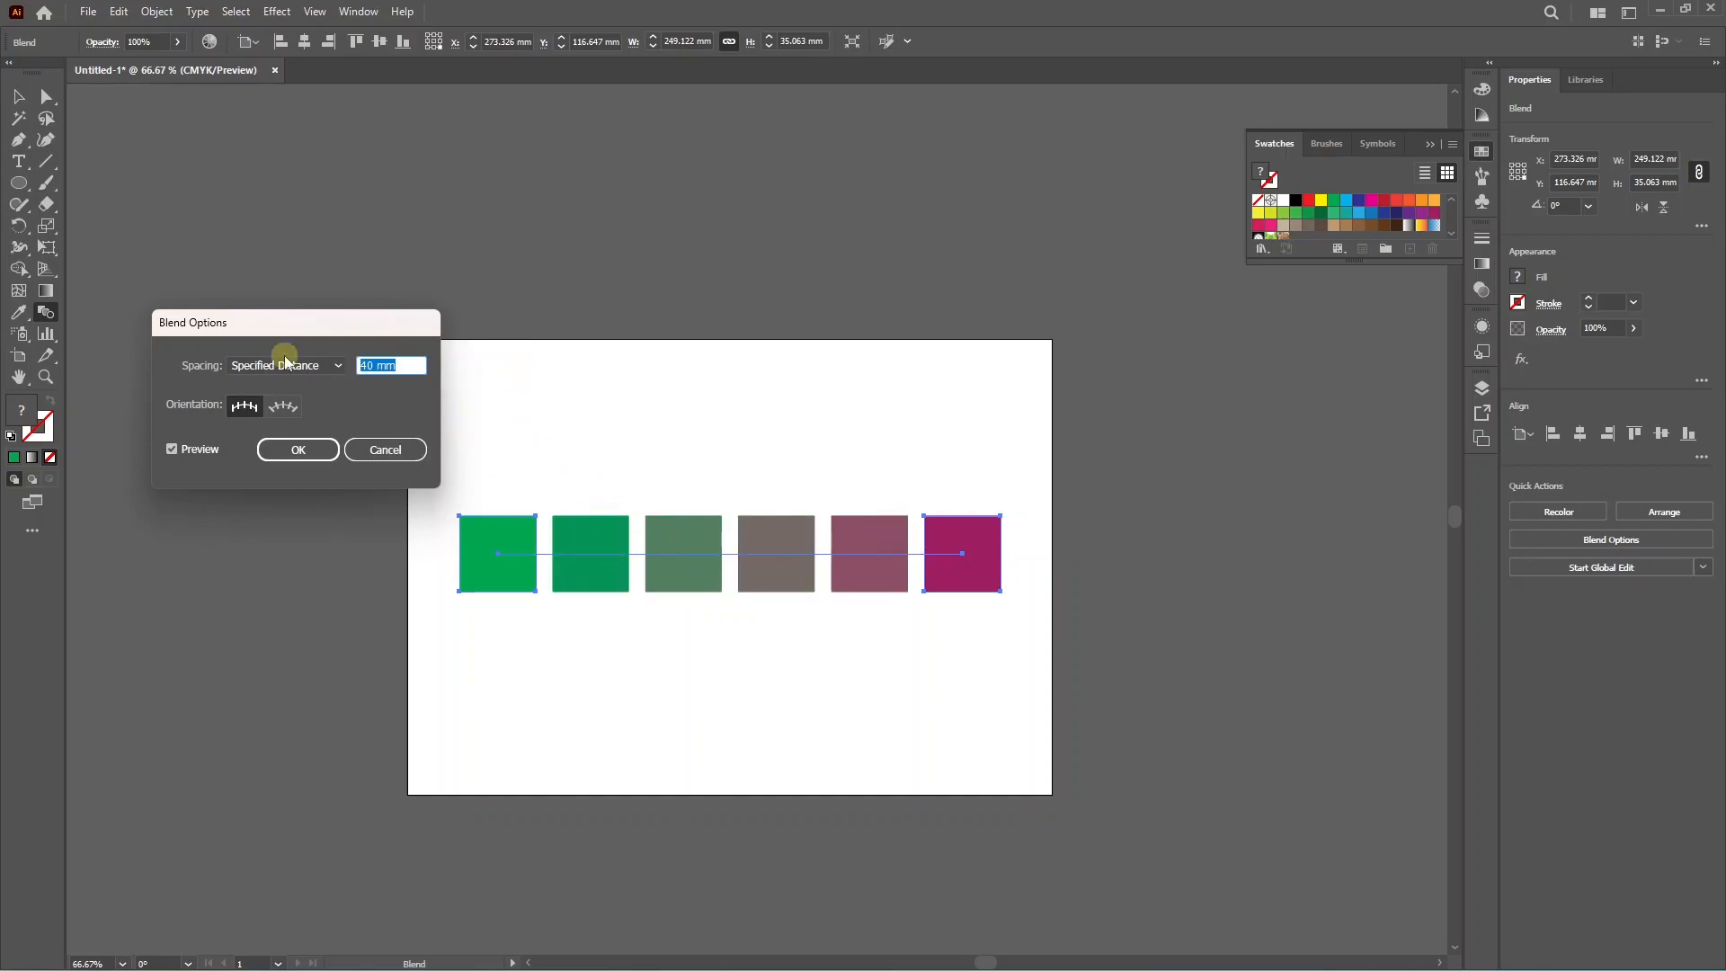
{"action": "type", "text": "25"}
{"action": "key", "text": "Tab"}
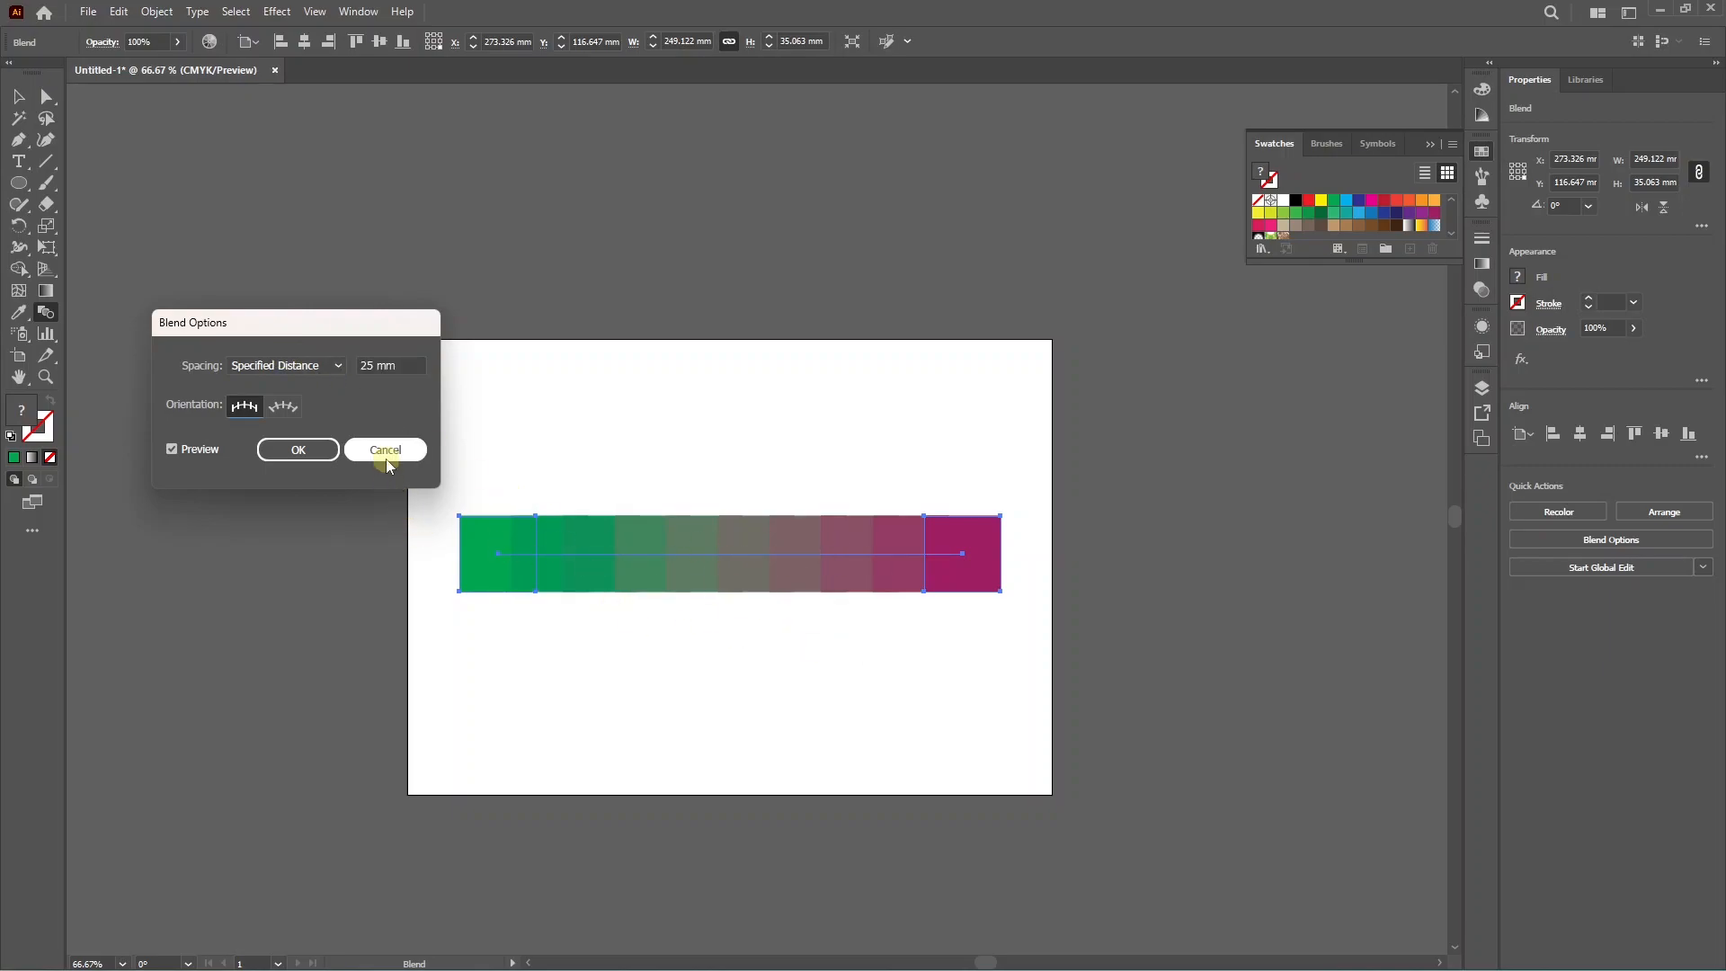
{"action": "left_click", "coordinate": [326, 370]}
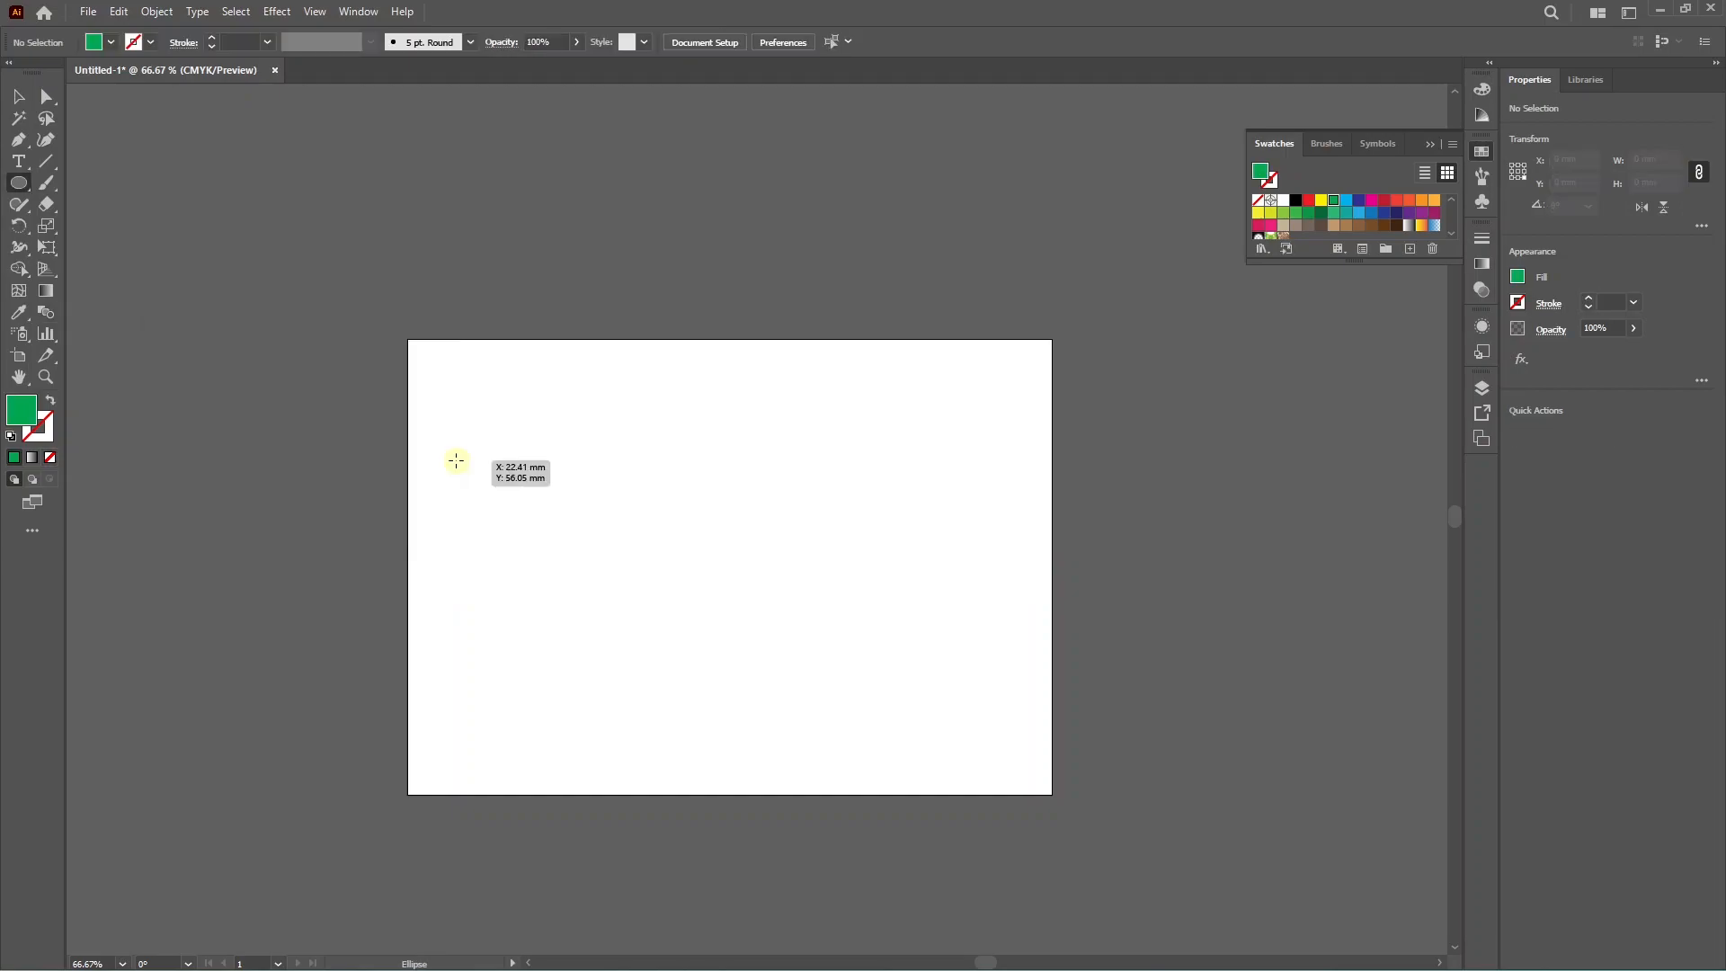
- Draw a circle about 46 mm wide with the yellow-to-red linear gradient fill and copy it horizontally to the opposite side of the artboard
{"action": "left_click_drag", "start_coordinate": [455, 459], "coordinate": [576, 557]}
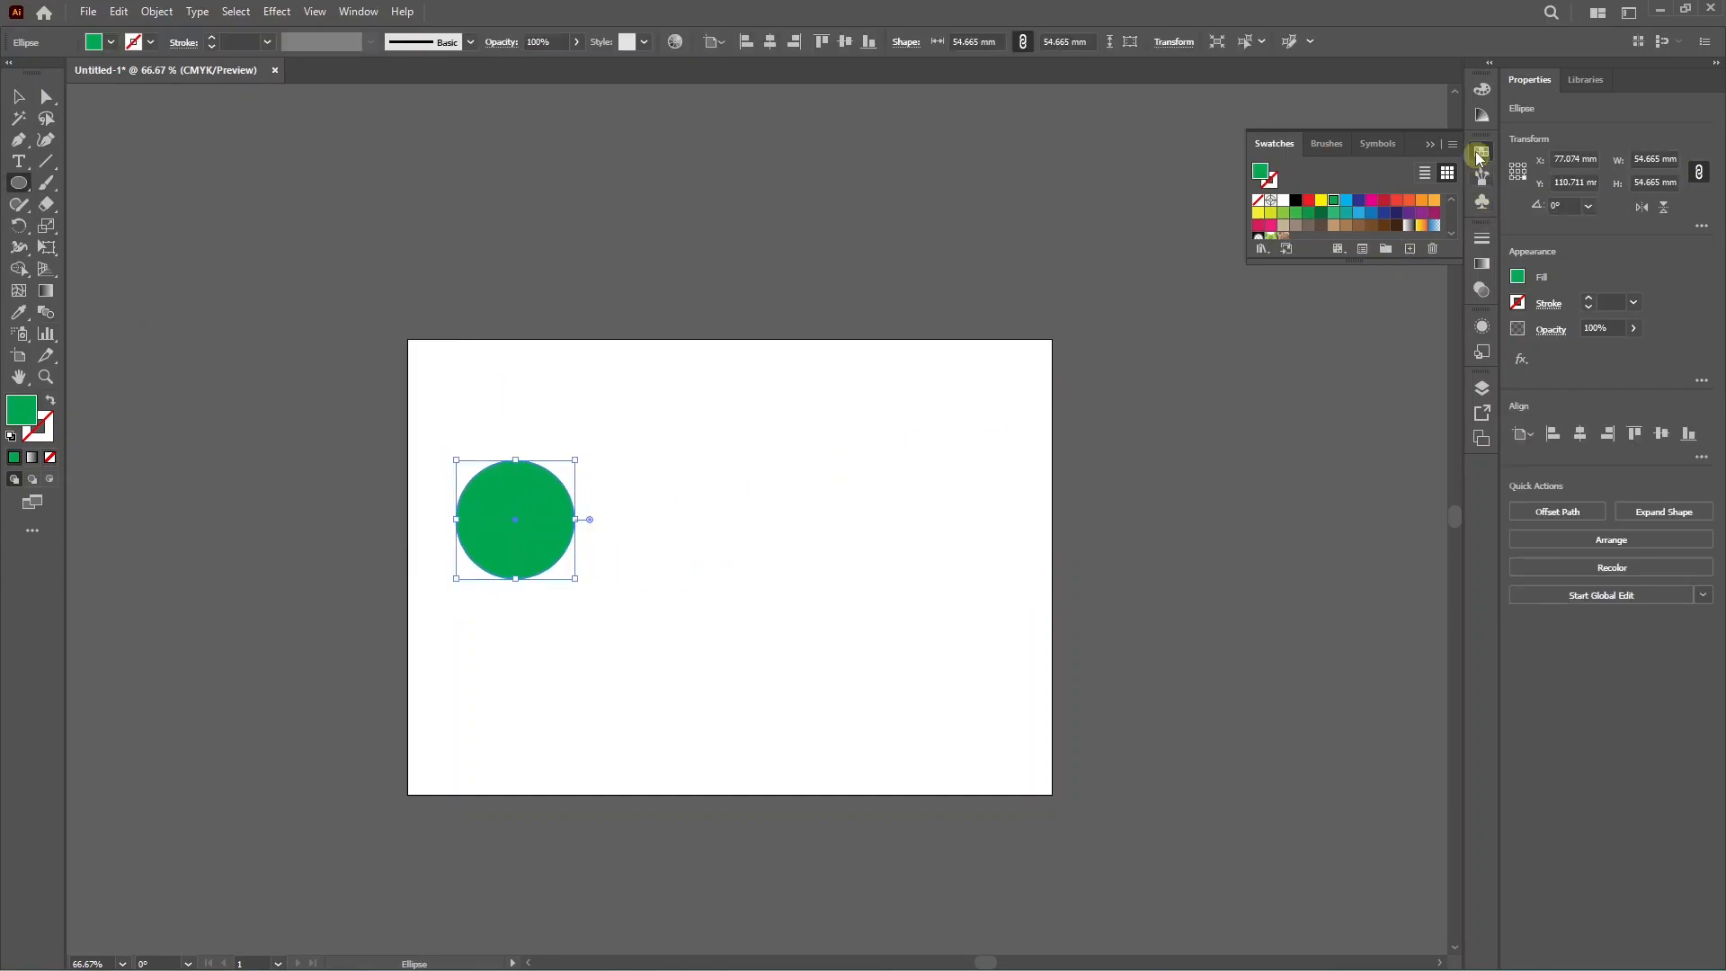
{"action": "left_click", "coordinate": [1482, 263]}
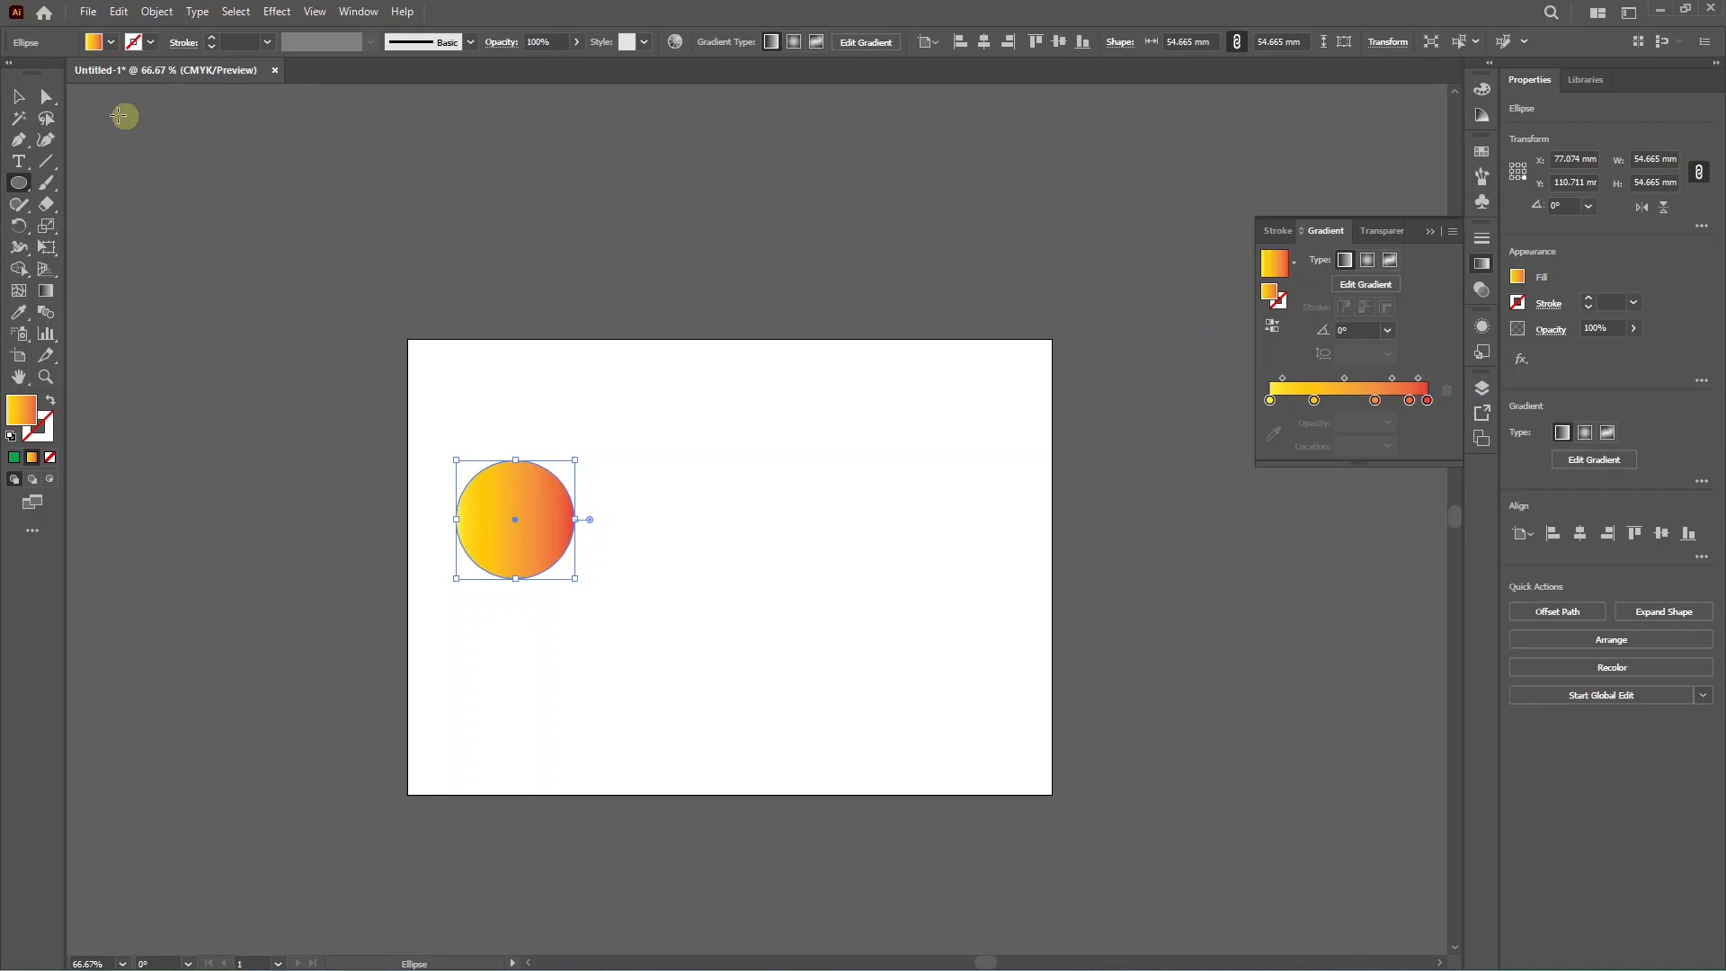
{"action": "left_click", "coordinate": [19, 96]}
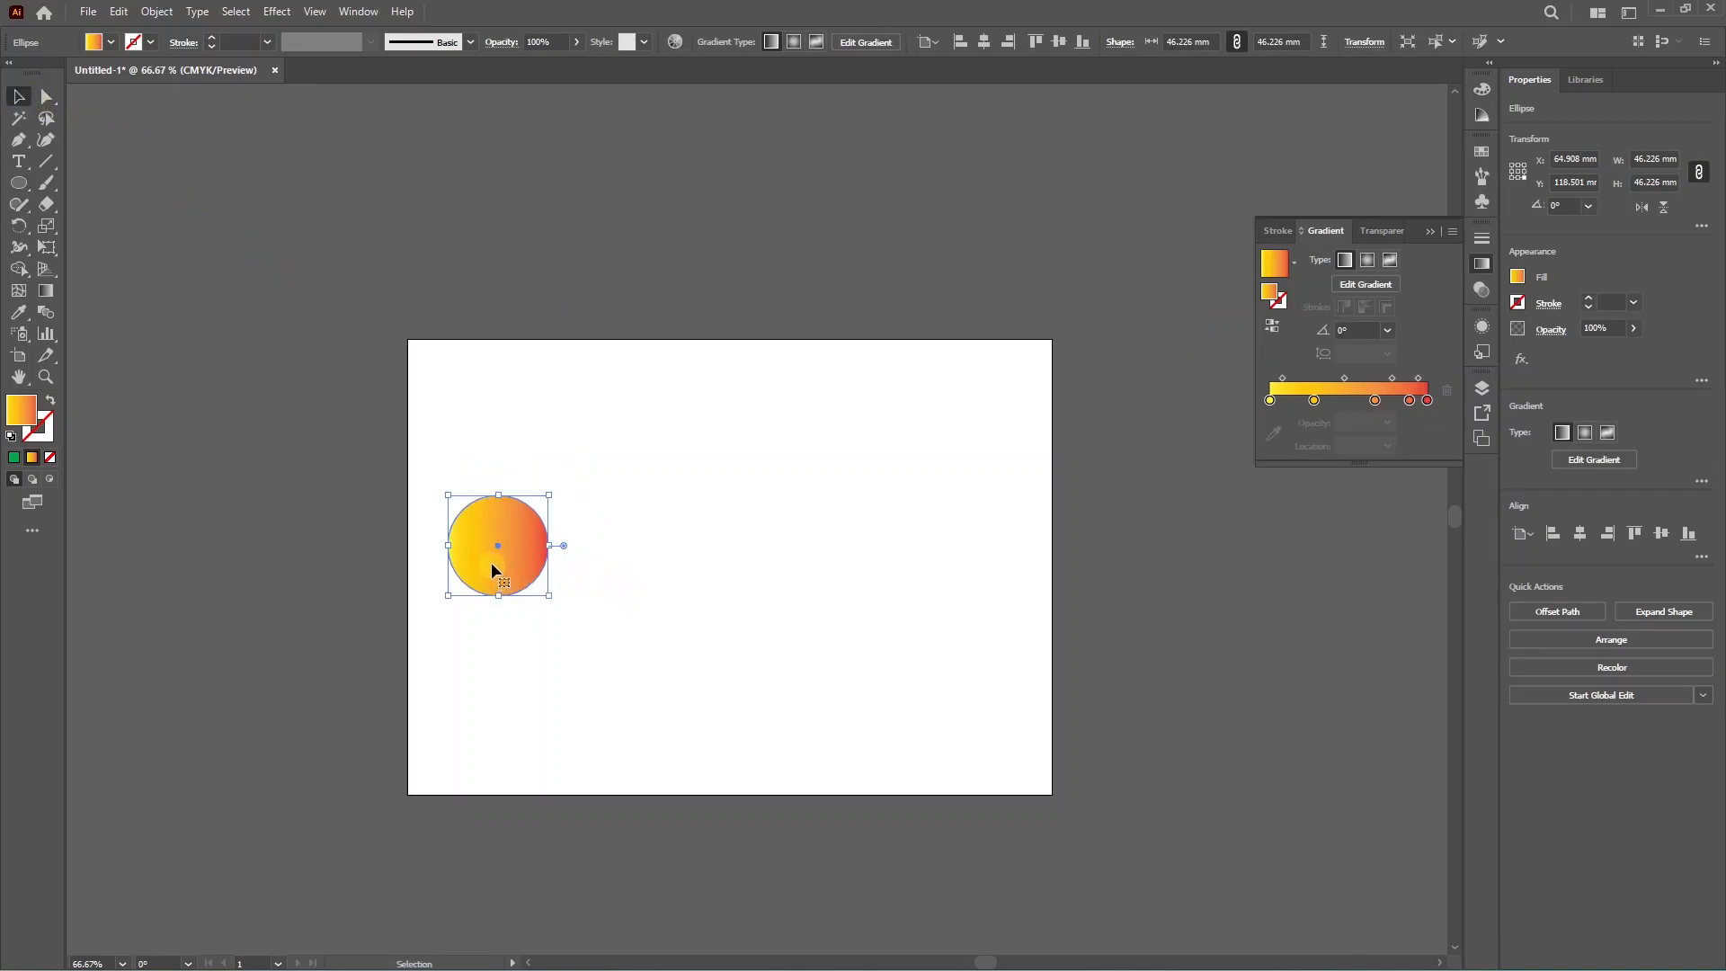
{"action": "left_click_drag", "start_coordinate": [493, 566], "coordinate": [924, 566]}
- Select both gradient circles and blend them from center to center using 1000 Specified Steps
{"action": "left_click_drag", "start_coordinate": [494, 456], "coordinate": [963, 656]}
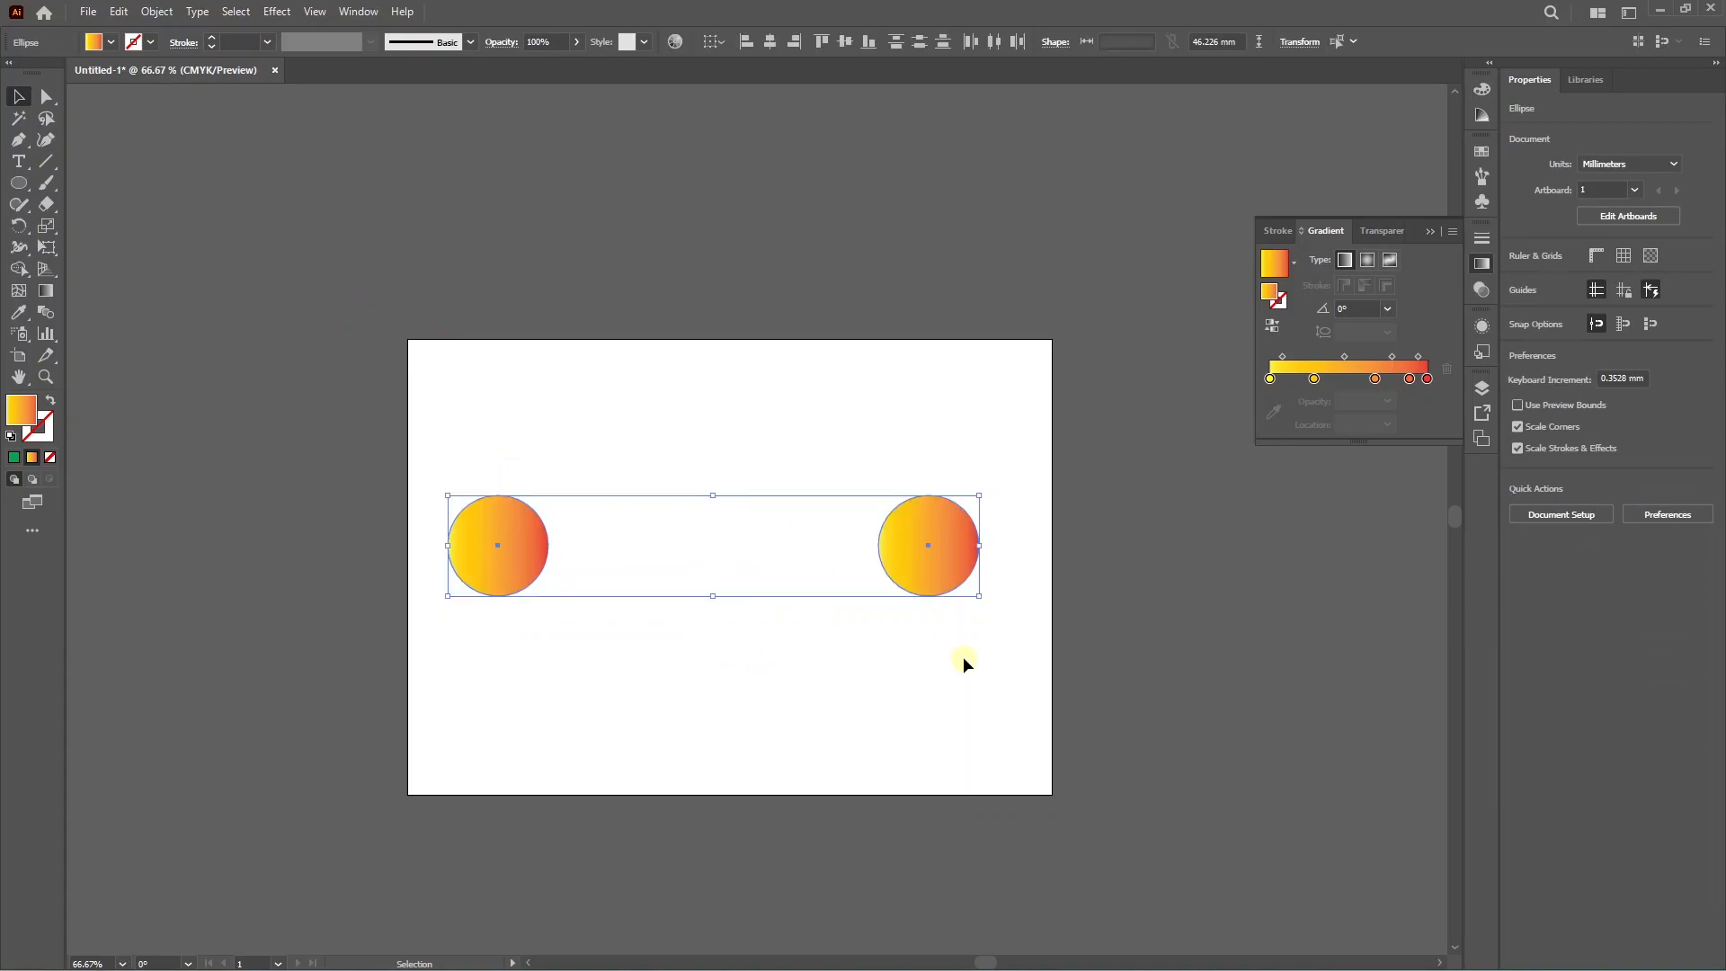
{"action": "double_click", "coordinate": [45, 313]}
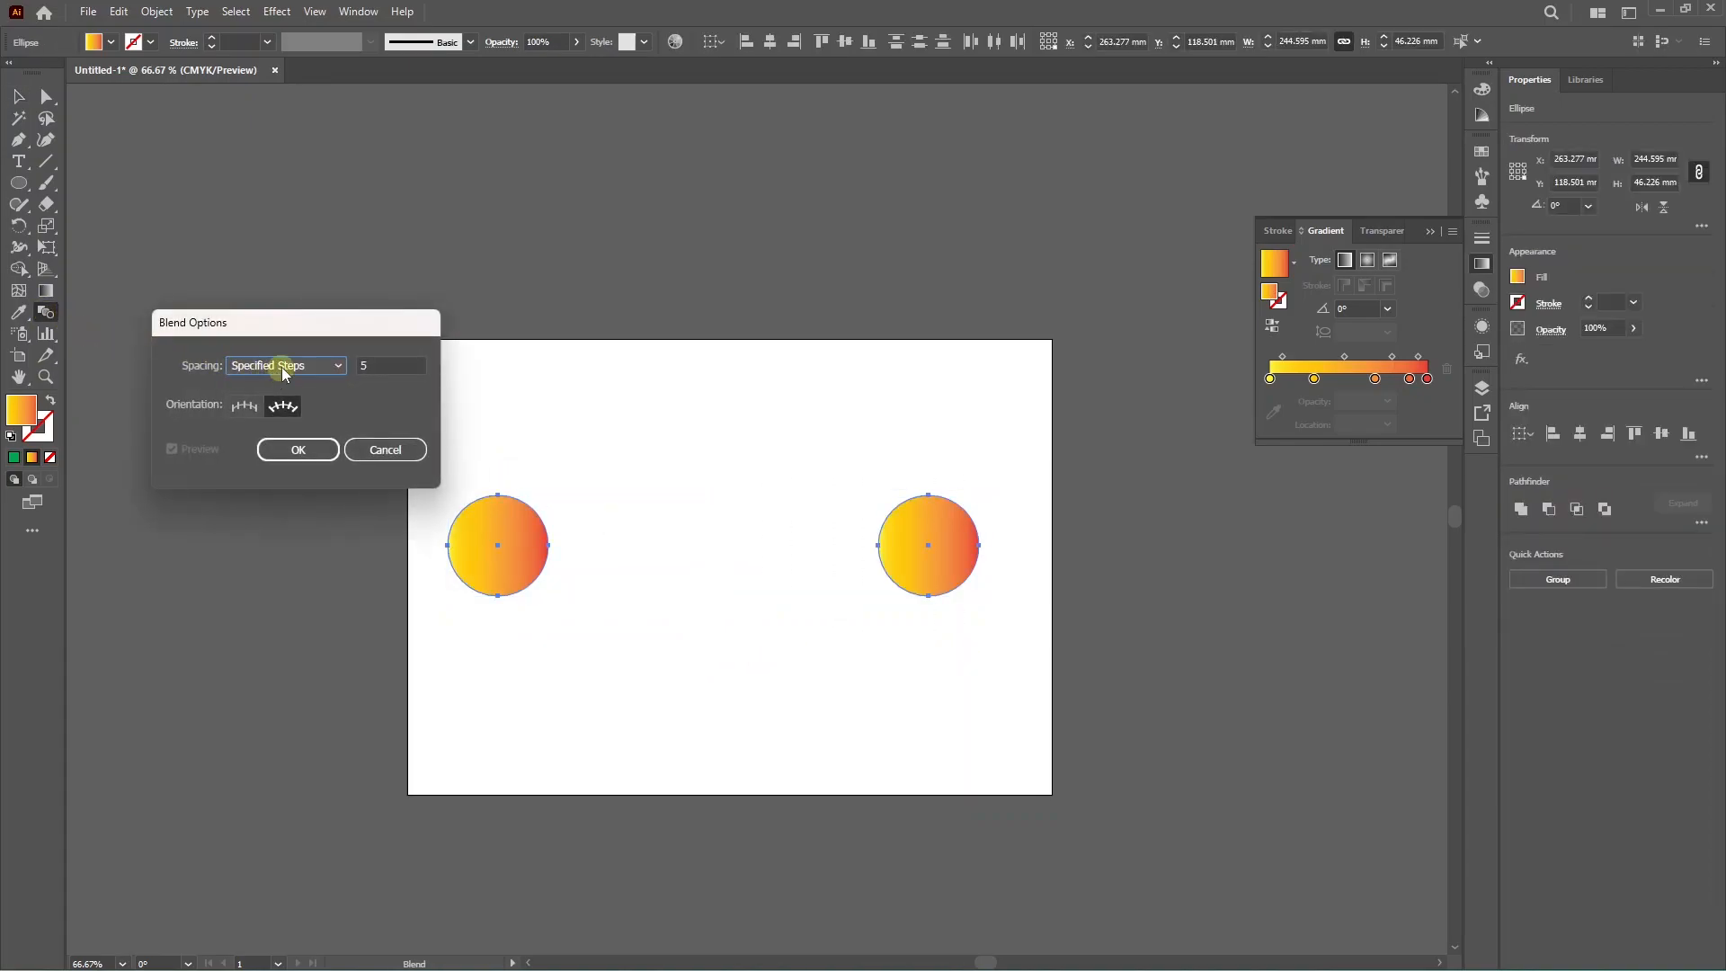
{"action": "key", "text": "Tab"}
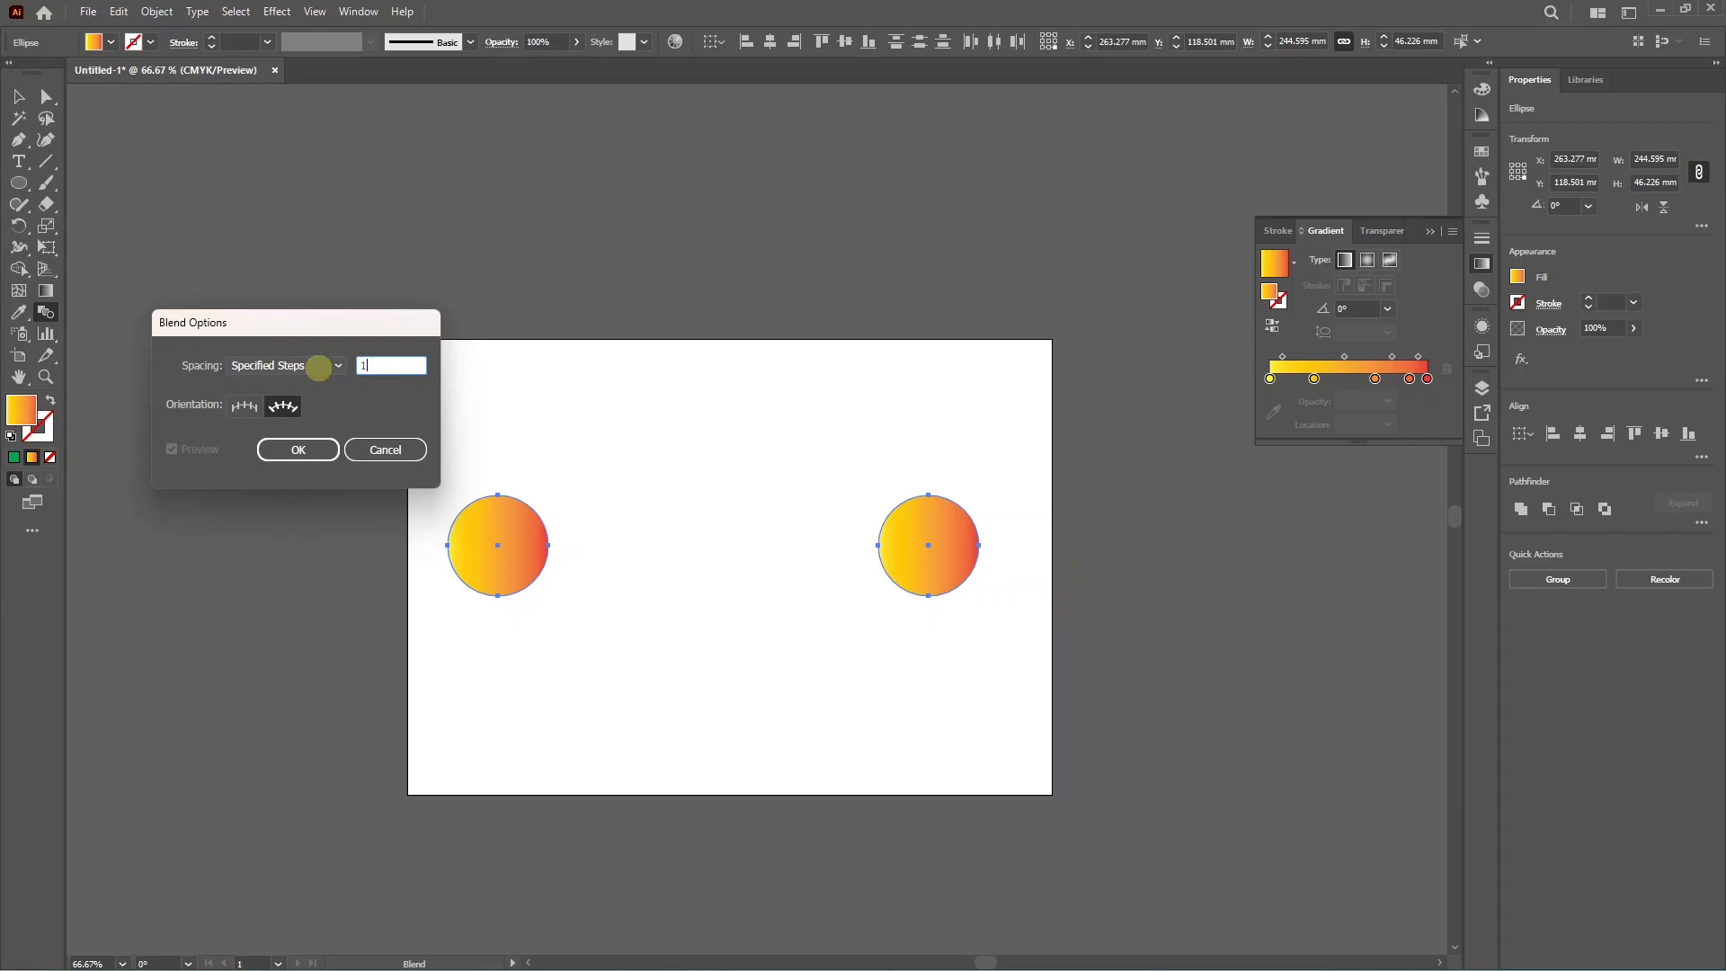
{"action": "left_click", "coordinate": [297, 450]}
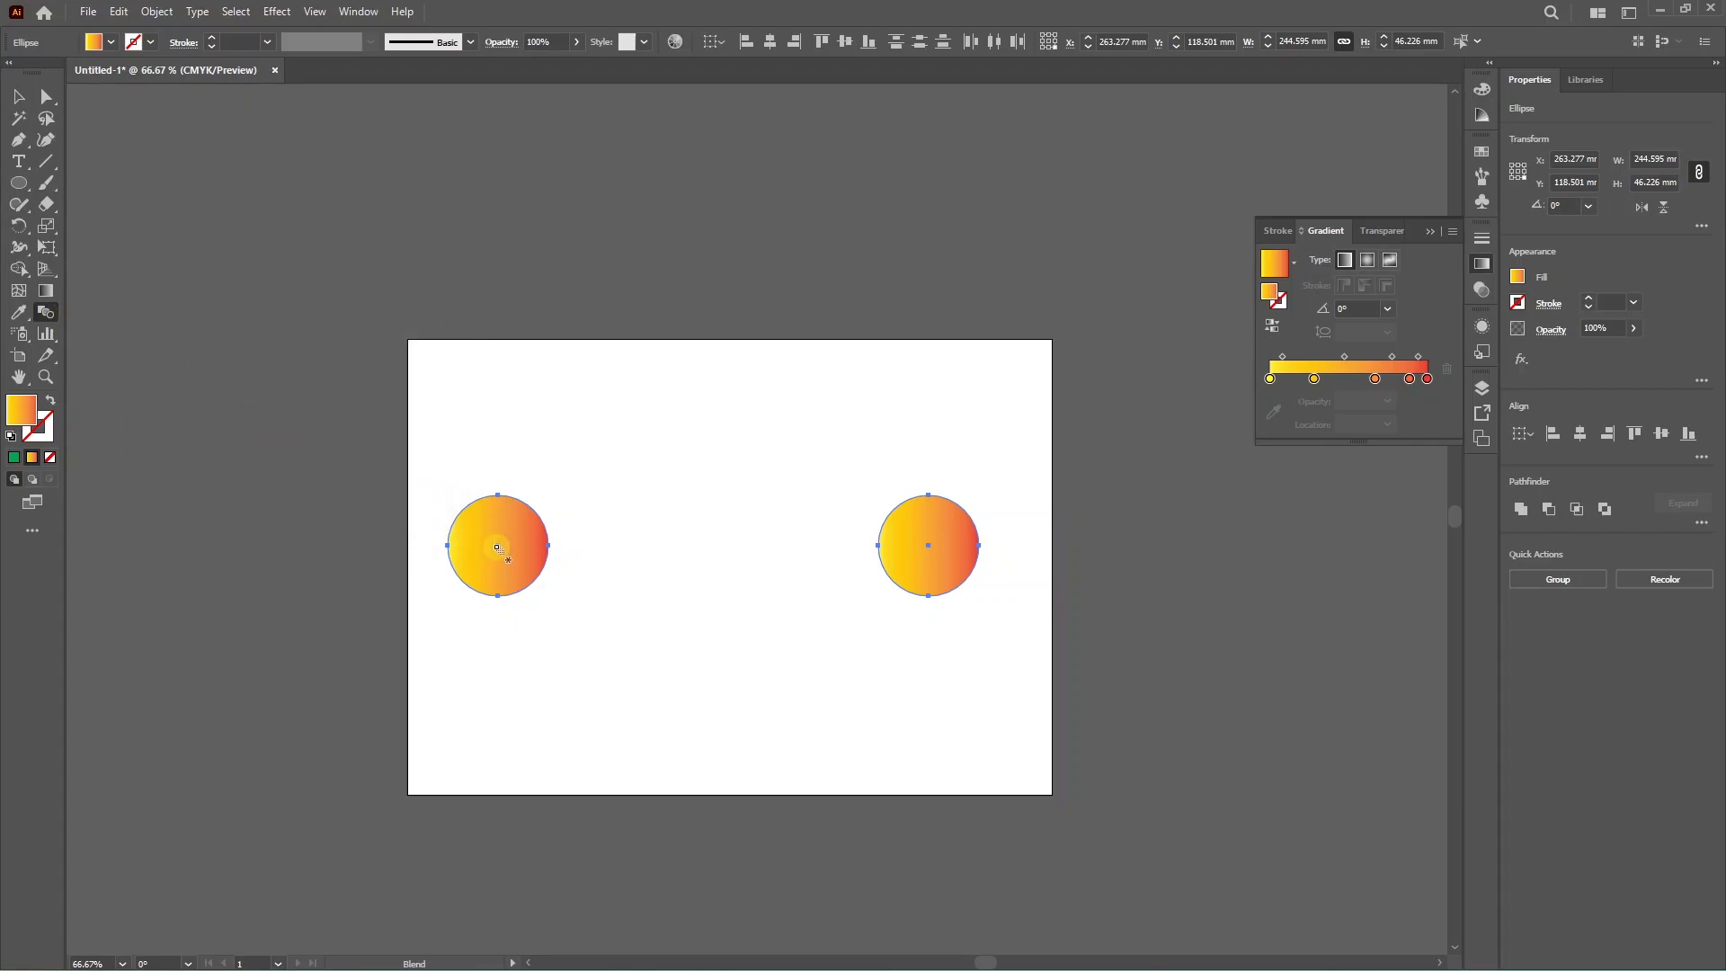
{"action": "left_click", "coordinate": [931, 548]}
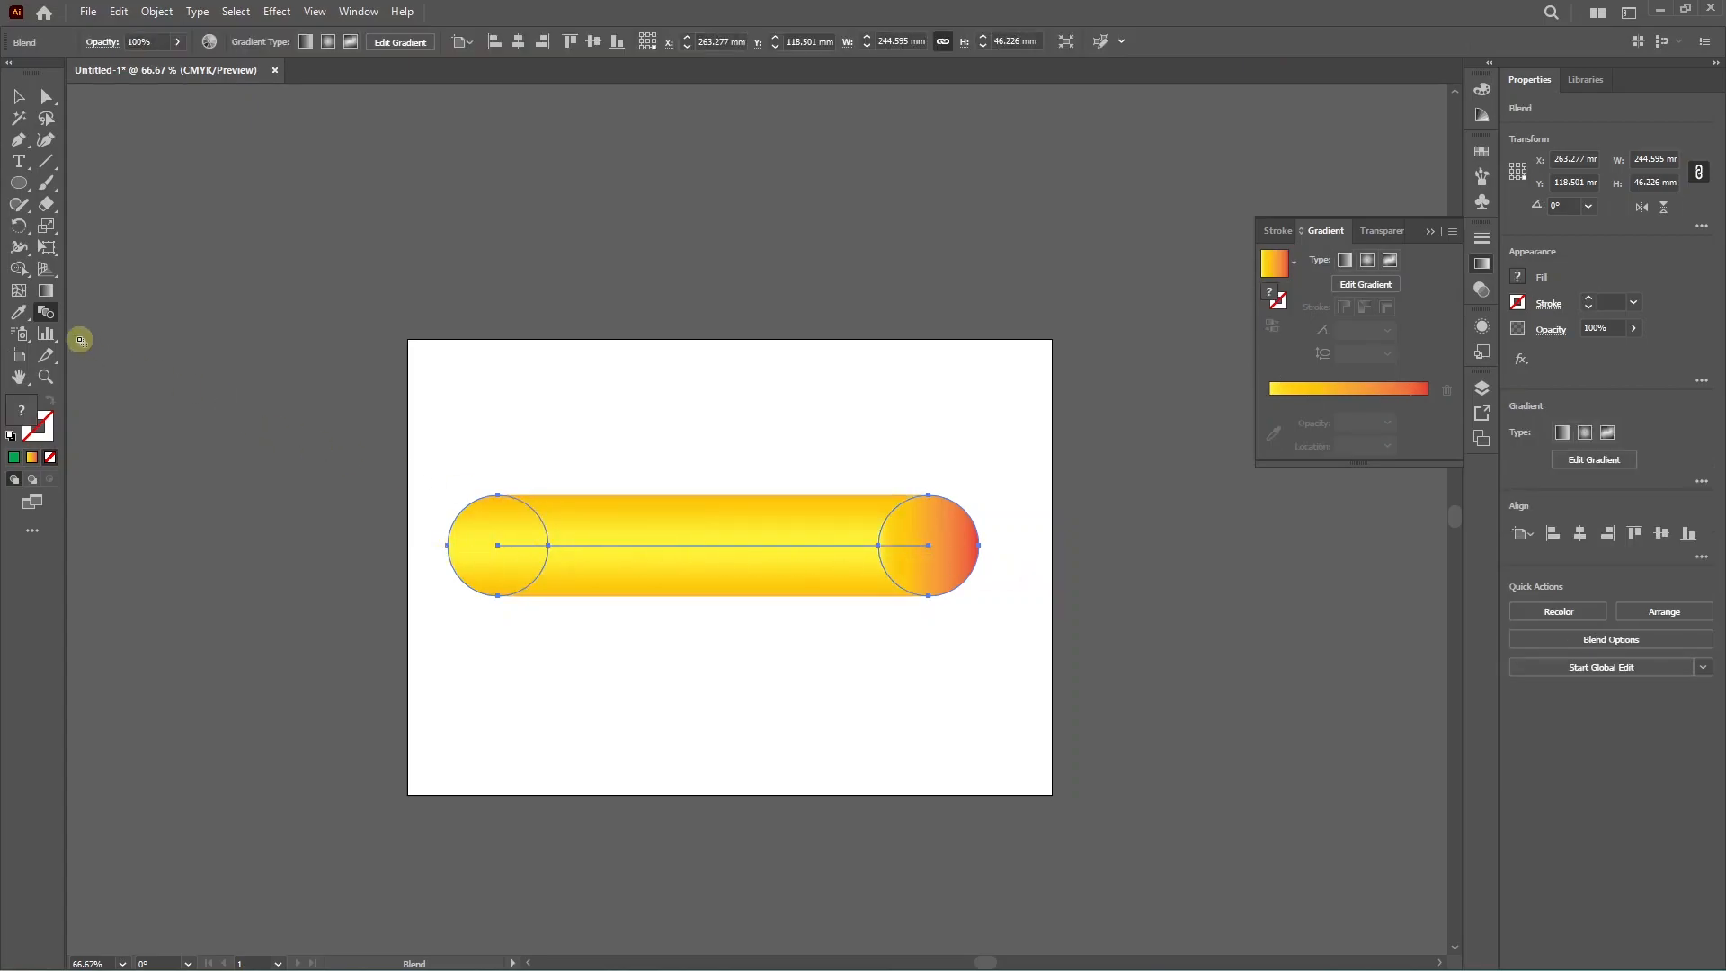
- Preview the gradient circle blend with the Align to Page and Align to Path orientations, leaving its options unchanged
{"action": "double_click", "coordinate": [46, 312]}
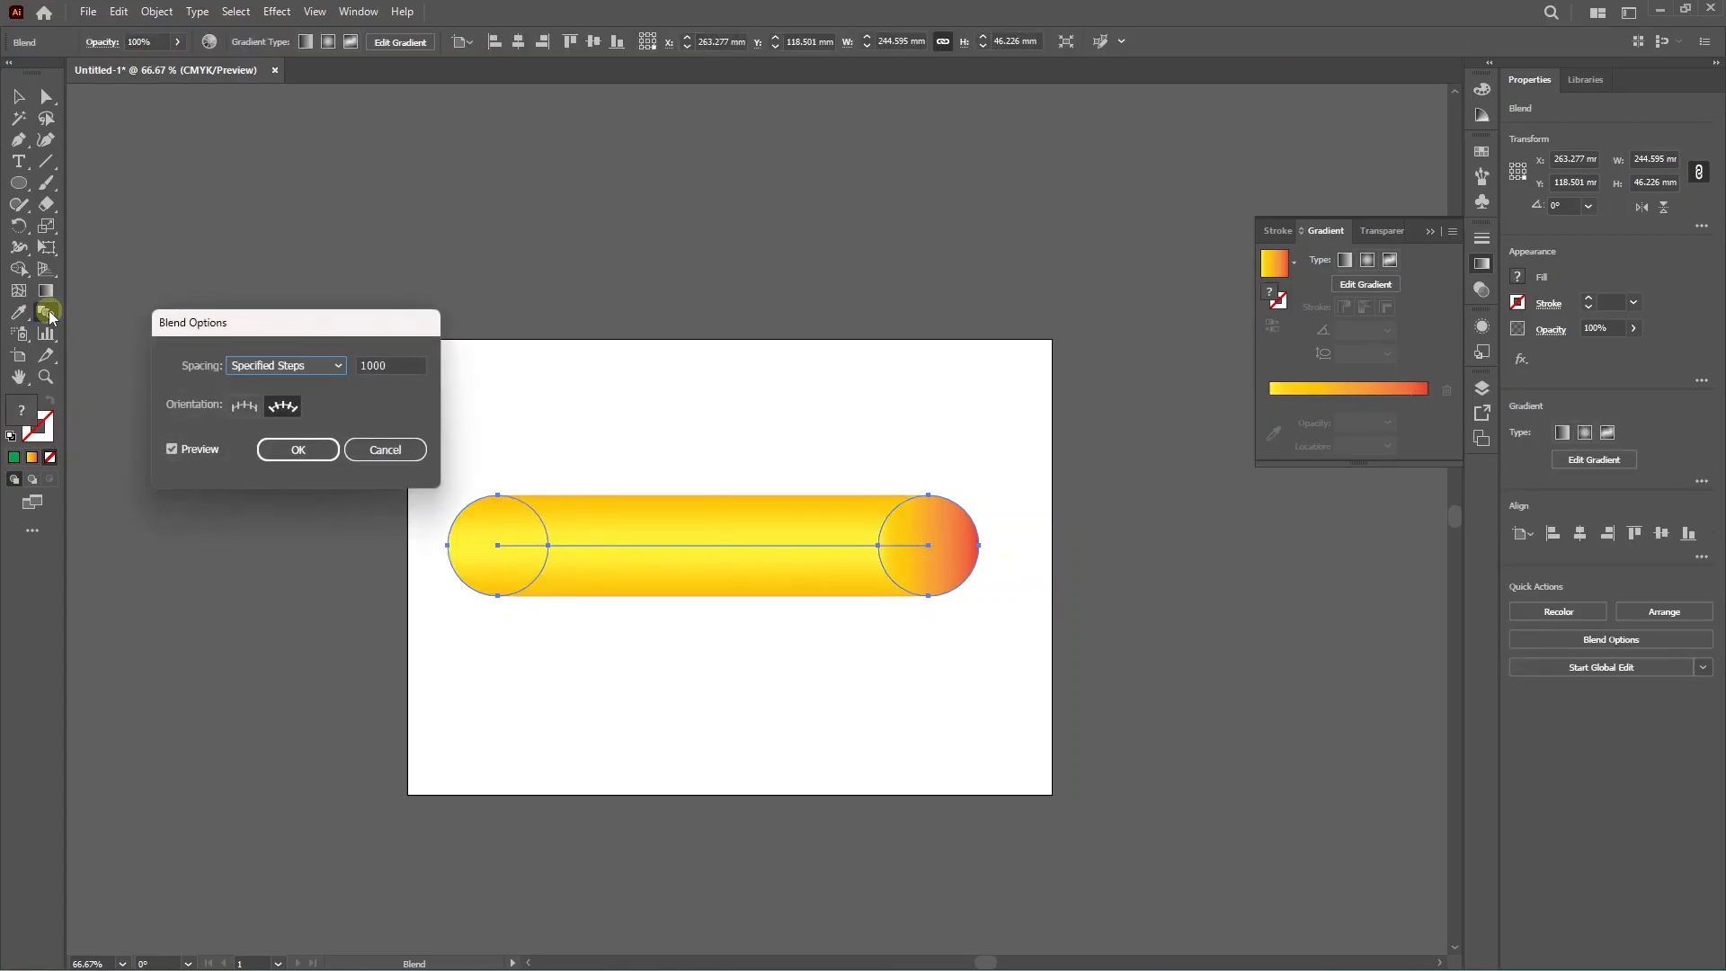
{"action": "left_click", "coordinate": [249, 408]}
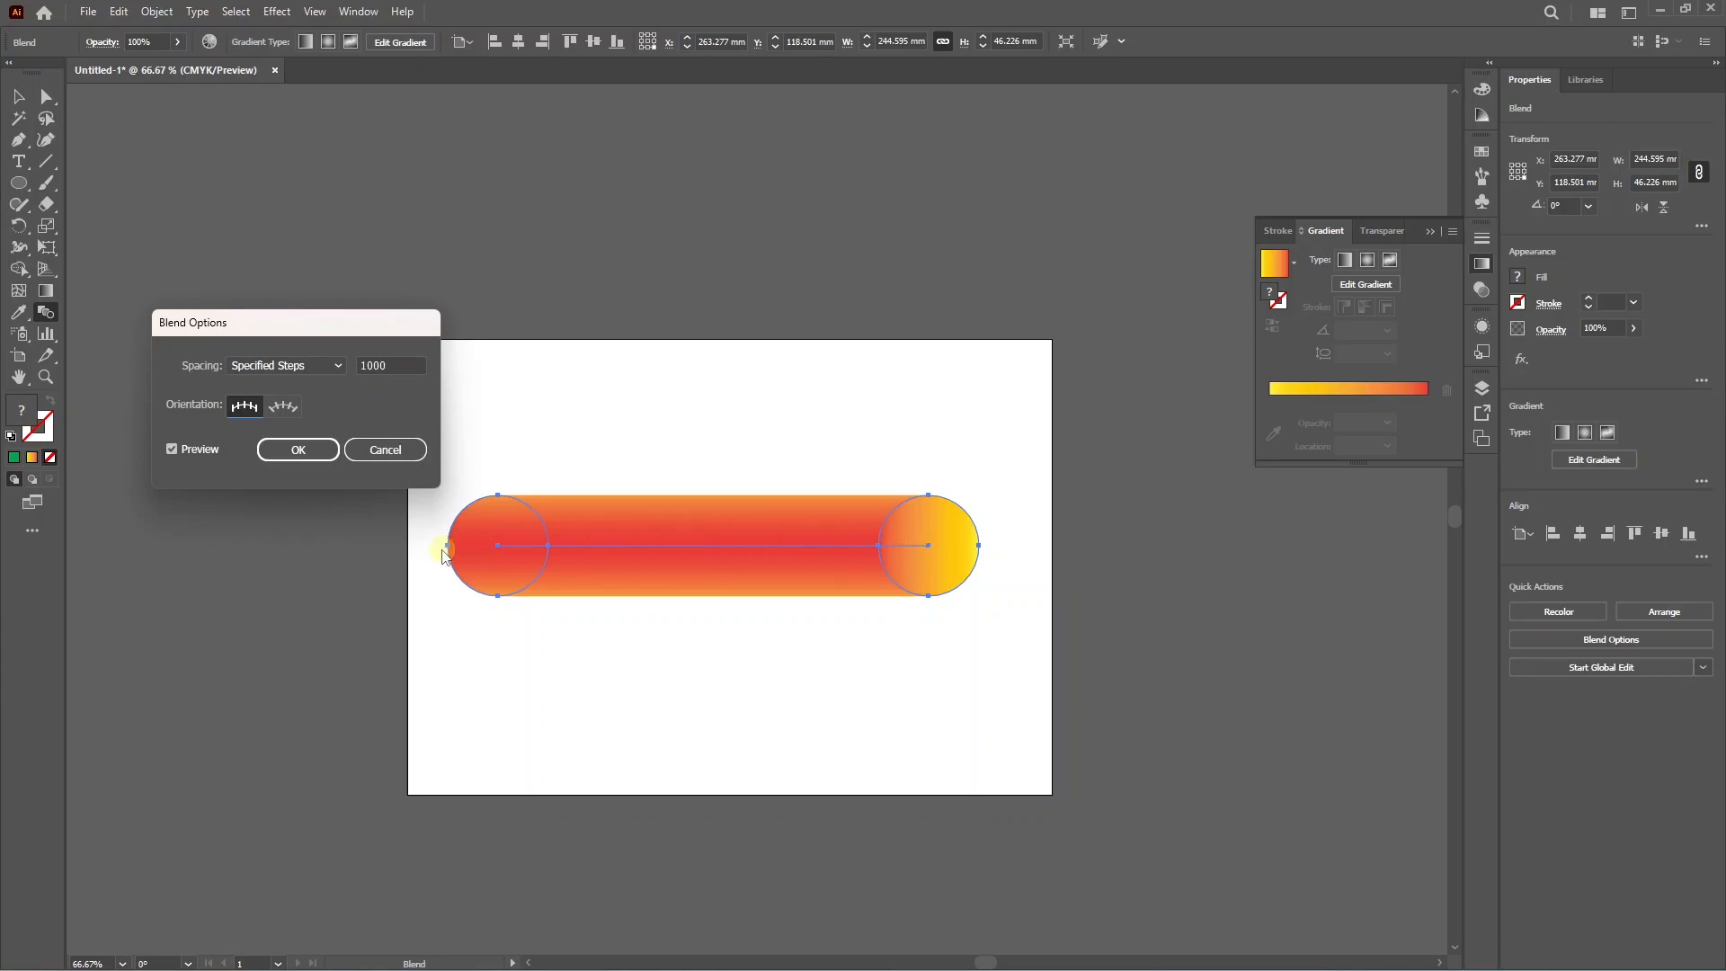
{"action": "left_click", "coordinate": [280, 412]}
{"action": "left_click", "coordinate": [246, 407]}
{"action": "left_click", "coordinate": [282, 407]}
{"action": "left_click", "coordinate": [384, 449]}
- Move the gradient circle blend off the artboard to just above it and deselect it
{"action": "left_click", "coordinate": [18, 96]}
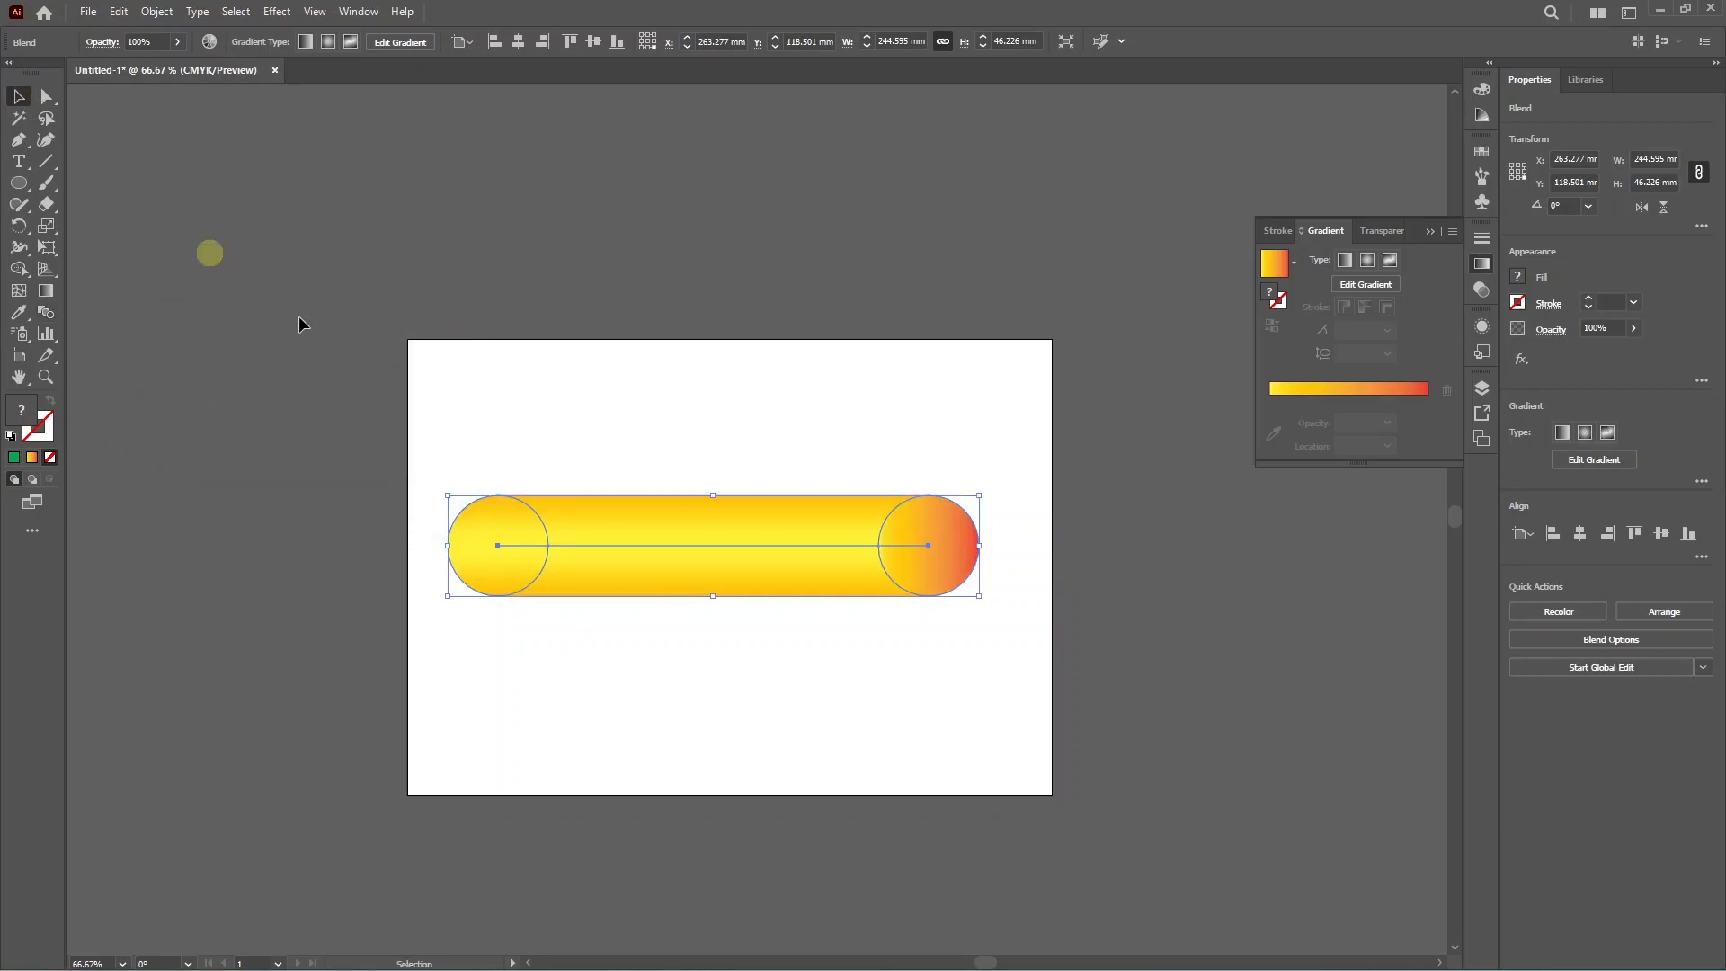
{"action": "left_click_drag", "start_coordinate": [627, 549], "coordinate": [663, 237]}
{"action": "left_click", "coordinate": [726, 334]}
{"action": "left_click", "coordinate": [686, 252]}
{"action": "left_click", "coordinate": [543, 426]}
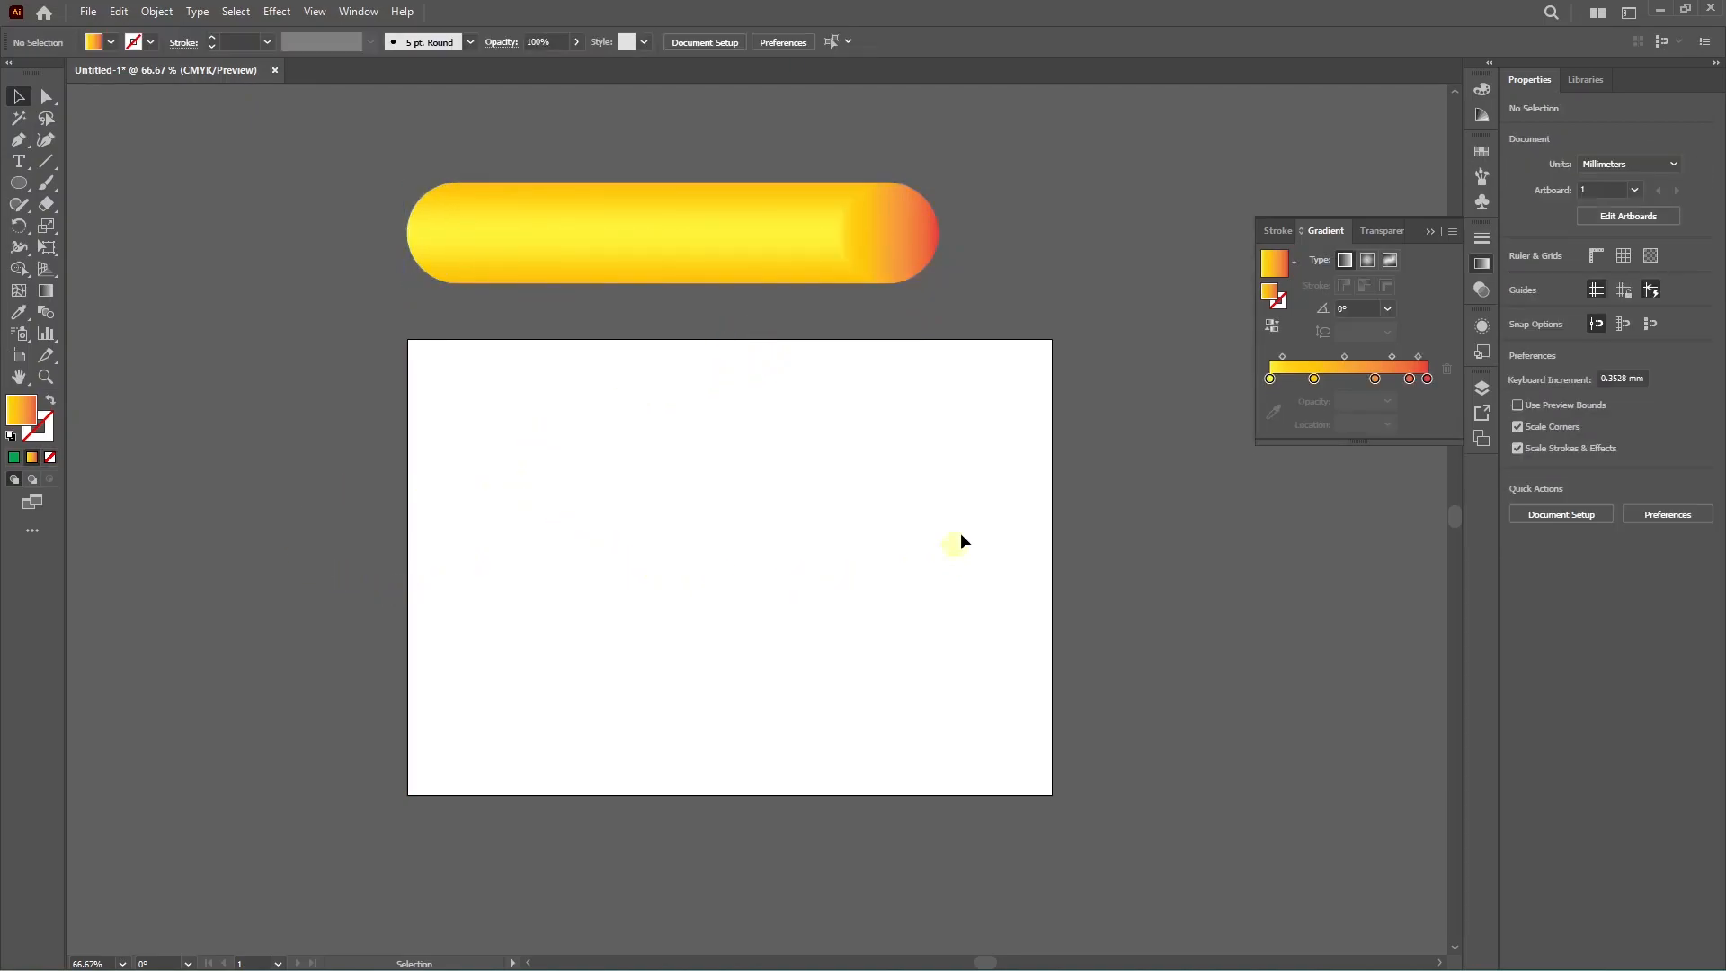
{"action": "left_click", "coordinate": [602, 270]}
{"action": "left_click", "coordinate": [657, 506]}
- Draw a freehand looping path about 229 mm wide and 164 mm high across the artboard with the Pencil tool
{"action": "left_click", "coordinate": [19, 204]}
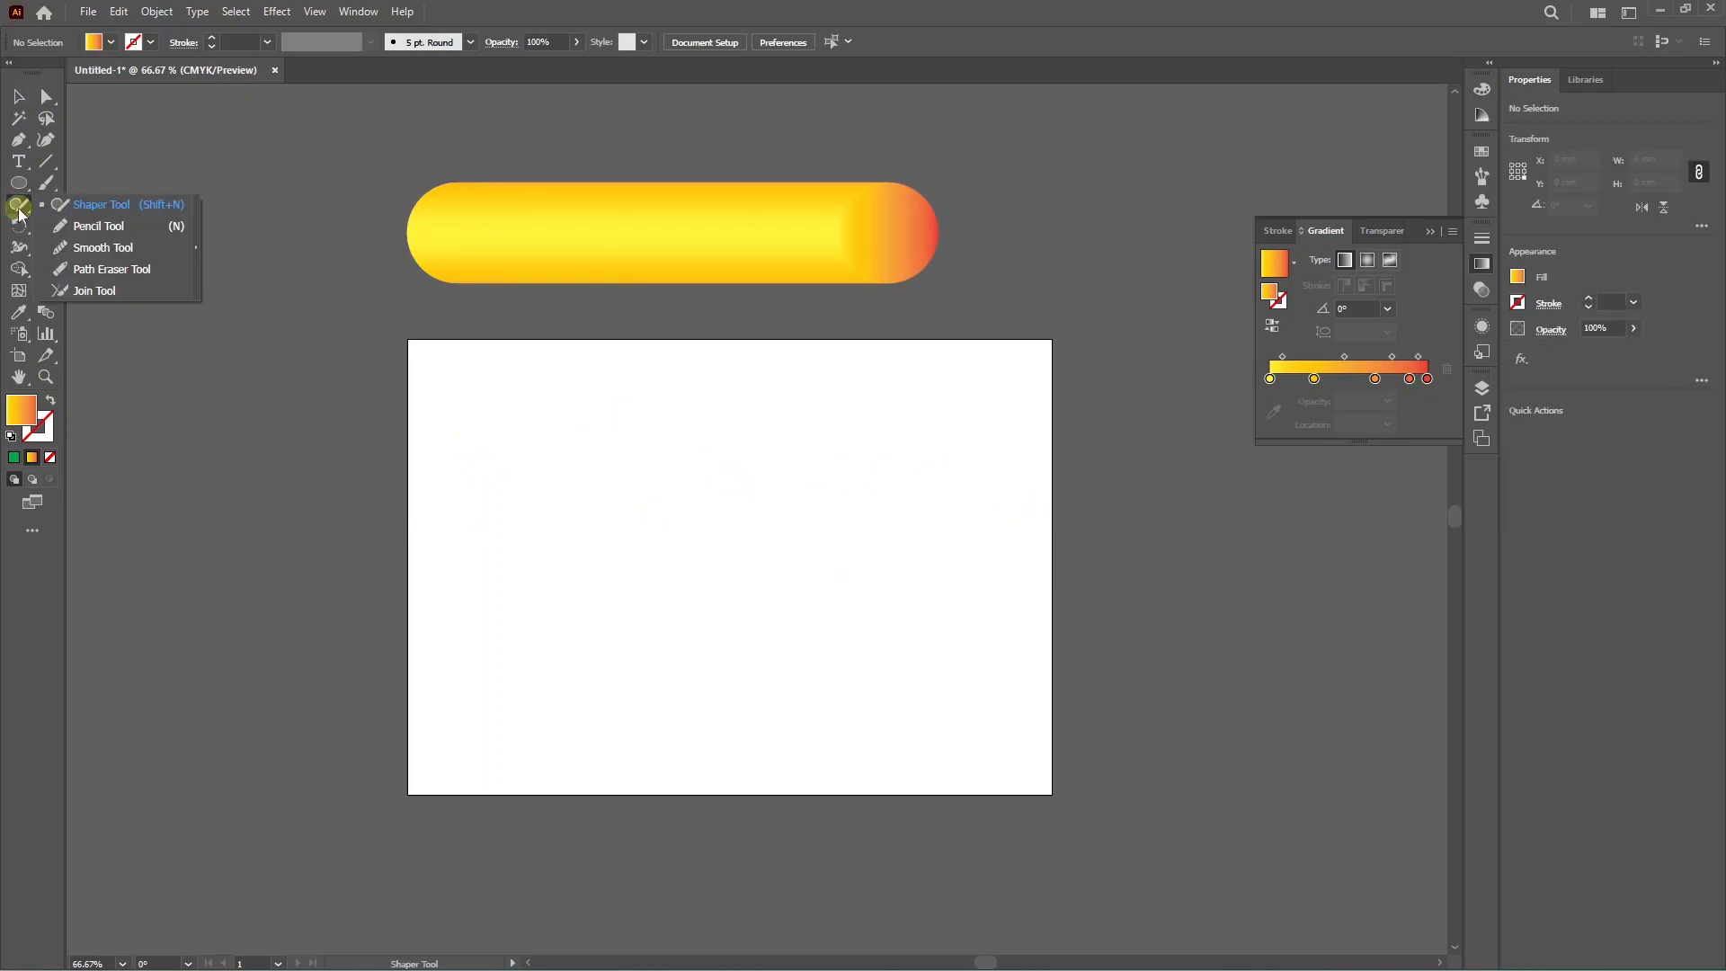
{"action": "left_click", "coordinate": [82, 235]}
{"action": "mouse_move", "coordinate": [501, 710]}
{"action": "left_mouse_down"}
{"action": "mouse_move", "coordinate": [605, 357]}
{"action": "mouse_move", "coordinate": [538, 488]}
{"action": "mouse_move", "coordinate": [534, 651]}
{"action": "mouse_move", "coordinate": [632, 690]}
{"action": "mouse_move", "coordinate": [650, 590]}
{"action": "left_mouse_up"}
{"action": "mouse_move", "coordinate": [812, 693]}
{"action": "left_mouse_down"}
{"action": "mouse_move", "coordinate": [928, 494]}
{"action": "mouse_move", "coordinate": [812, 477]}
{"action": "mouse_move", "coordinate": [755, 608]}
{"action": "mouse_move", "coordinate": [837, 693]}
{"action": "mouse_move", "coordinate": [991, 638]}
{"action": "mouse_move", "coordinate": [954, 471]}
{"action": "mouse_move", "coordinate": [865, 447]}
{"action": "left_mouse_up"}
{"action": "scroll", "coordinate": [982, 467], "scroll_direction": "down", "scroll_amount": 1}
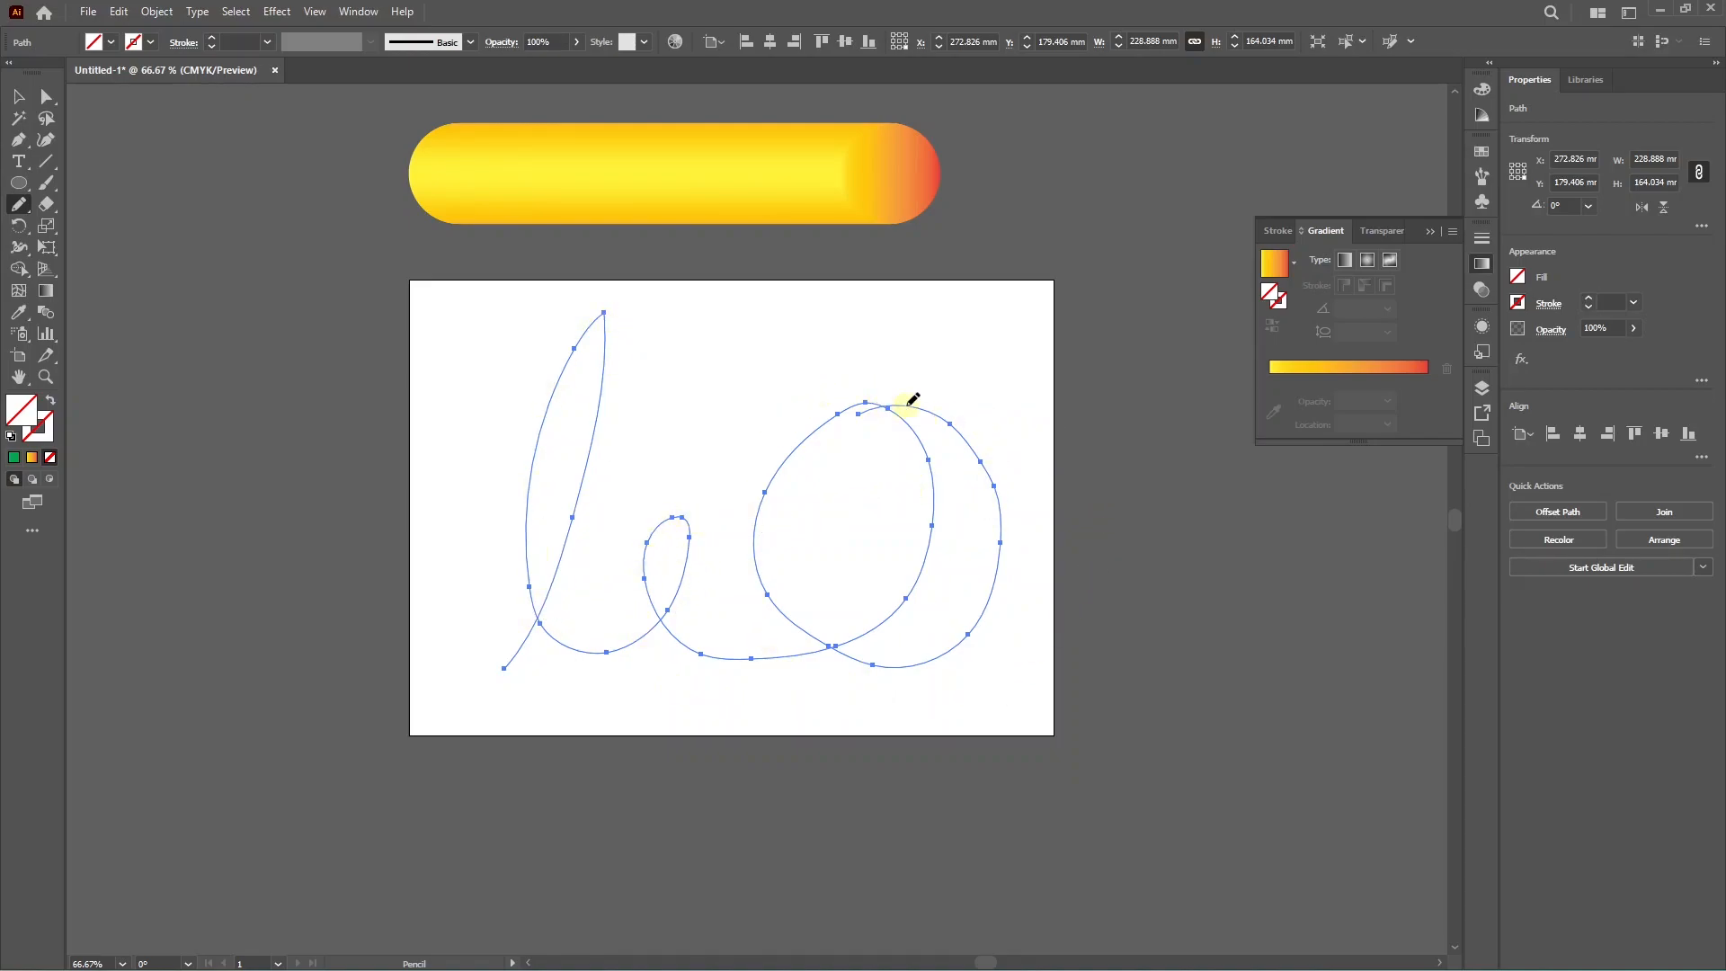
- Smooth the lower curve of the path's tall first loop with the Smooth tool
{"action": "scroll", "coordinate": [740, 470], "scroll_direction": "up", "scroll_amount": 1}
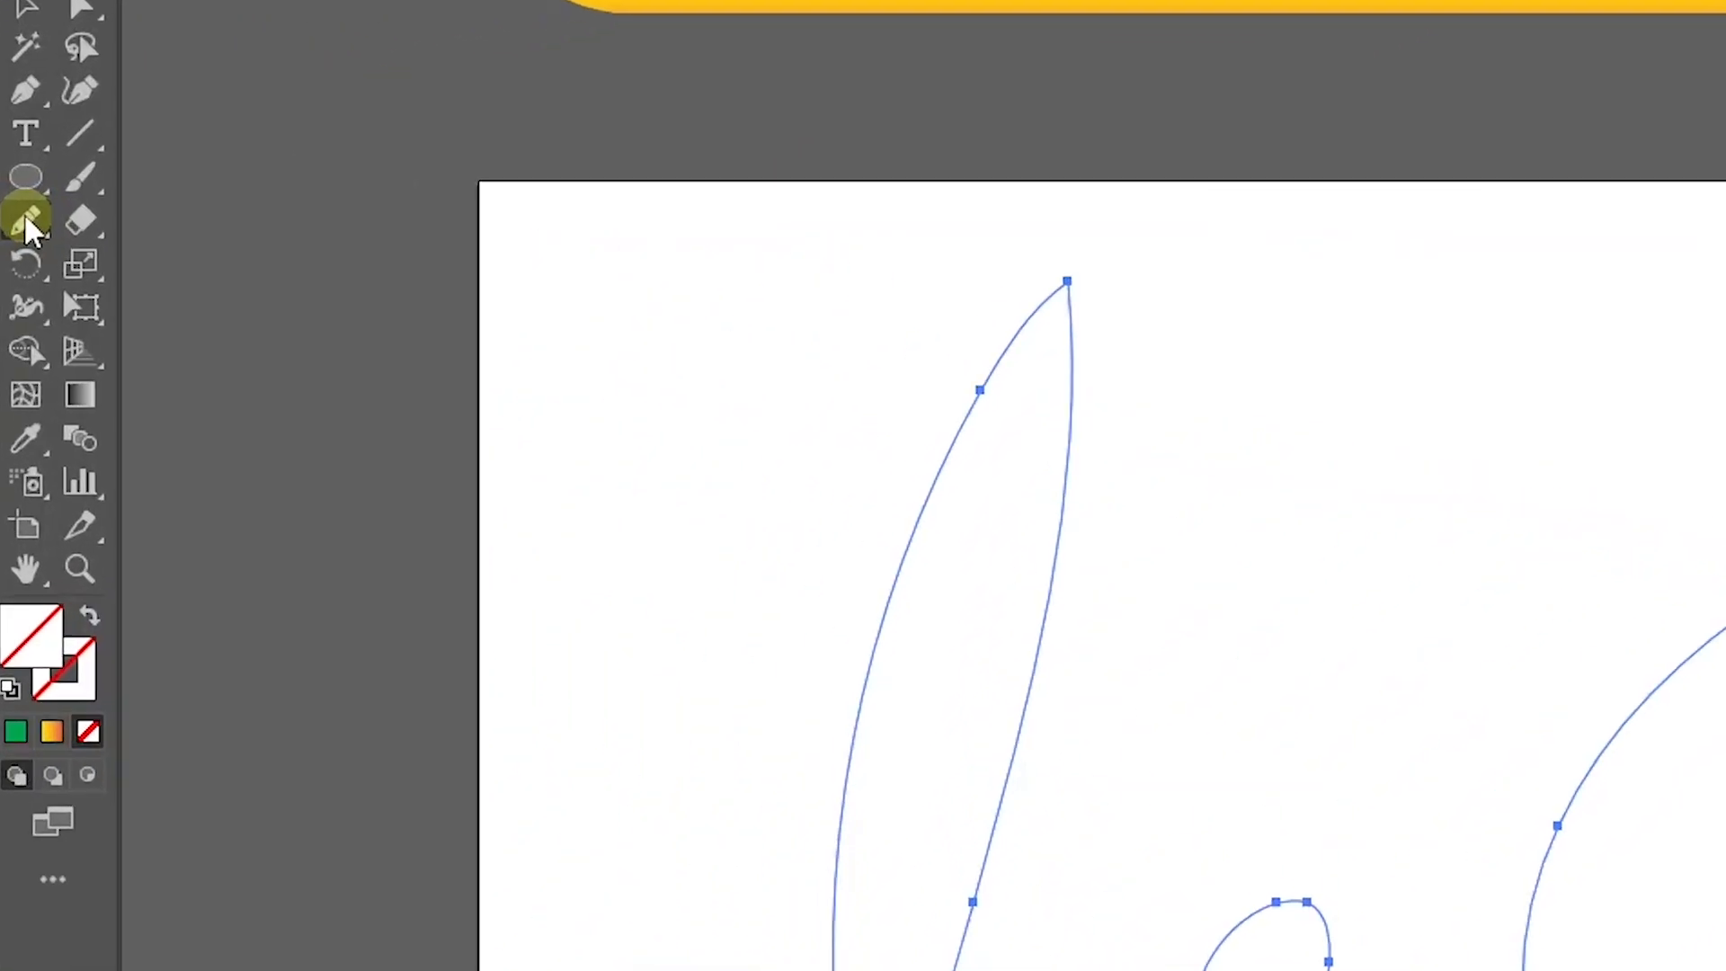
{"action": "left_click", "coordinate": [25, 221]}
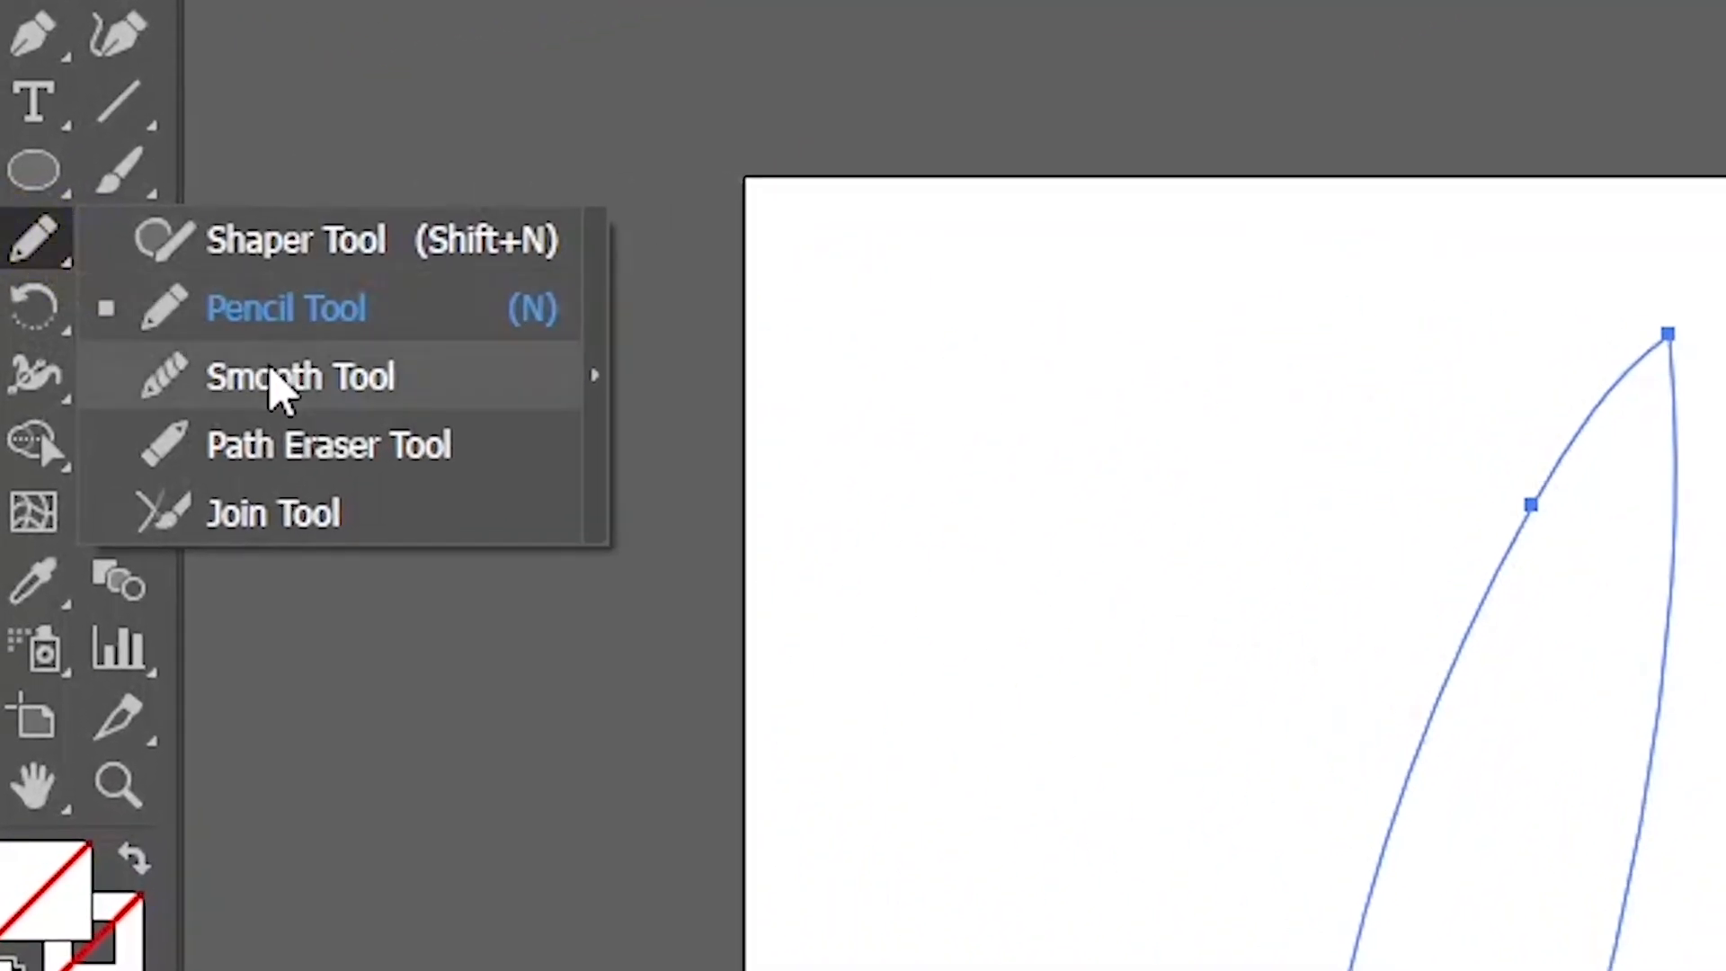
{"action": "left_click", "coordinate": [274, 382]}
{"action": "scroll", "coordinate": [436, 387], "scroll_direction": "down", "scroll_amount": 2}
{"action": "scroll", "coordinate": [440, 383], "scroll_direction": "up", "scroll_amount": 2}
{"action": "scroll", "coordinate": [434, 449], "scroll_direction": "down", "scroll_amount": 2}
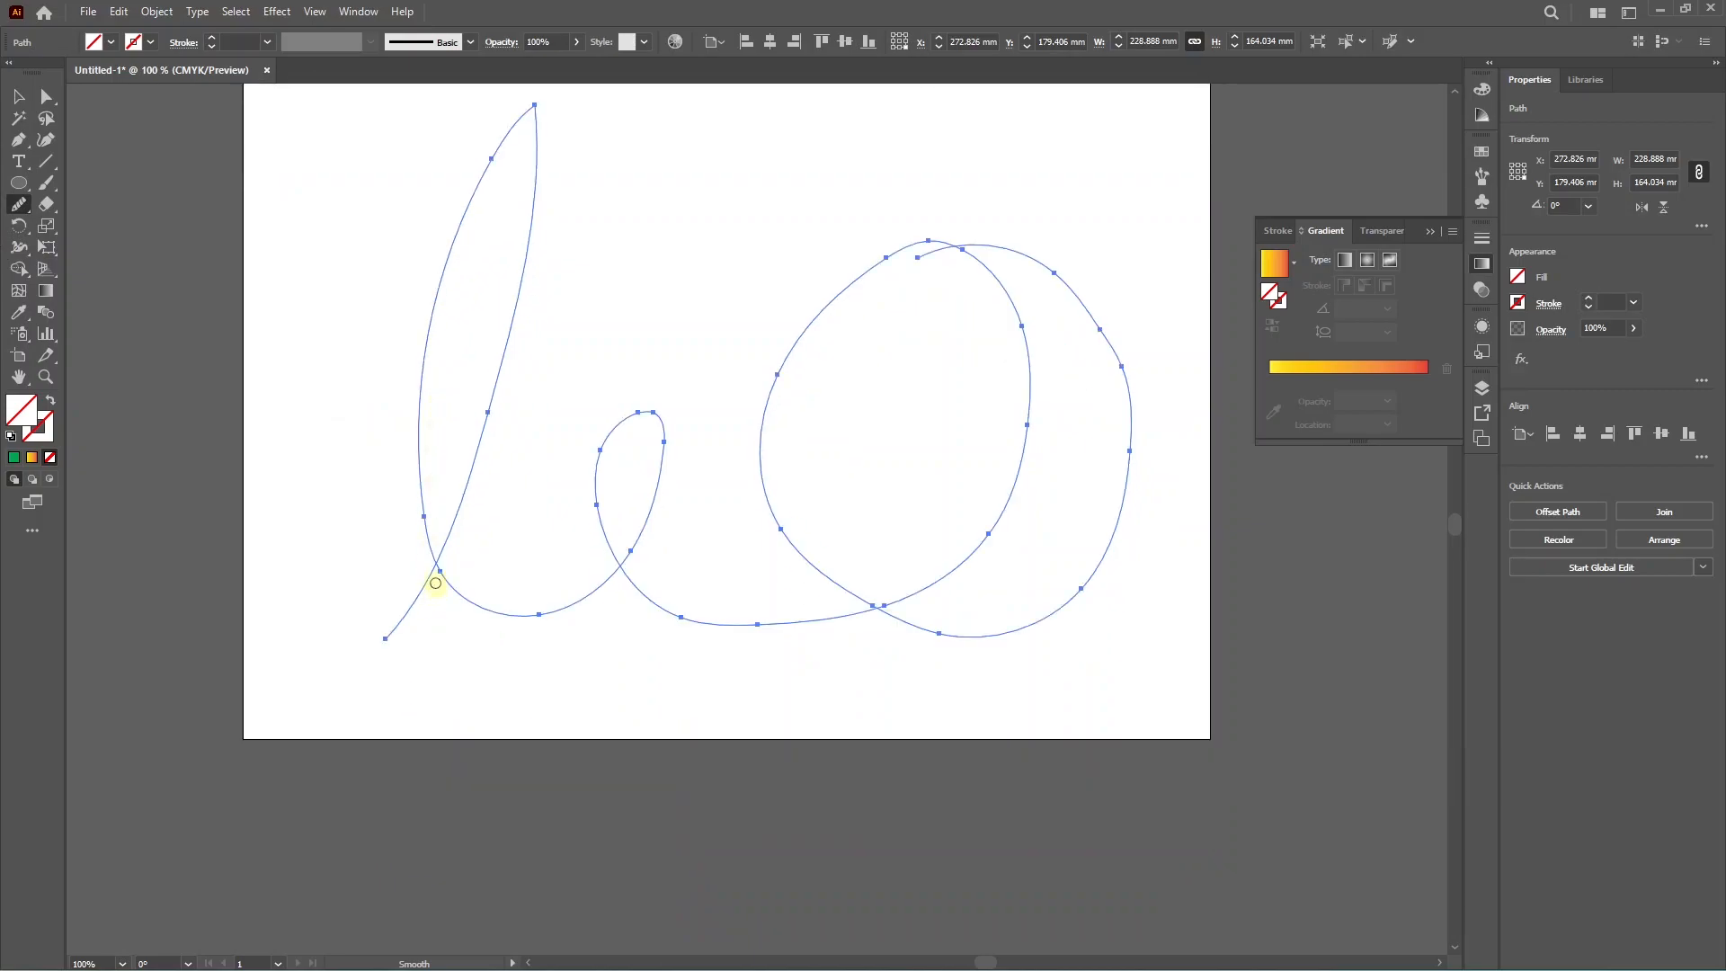
{"action": "scroll", "coordinate": [435, 585], "scroll_direction": "up", "scroll_amount": 4}
{"action": "scroll", "coordinate": [439, 442], "scroll_direction": "down", "scroll_amount": 1}
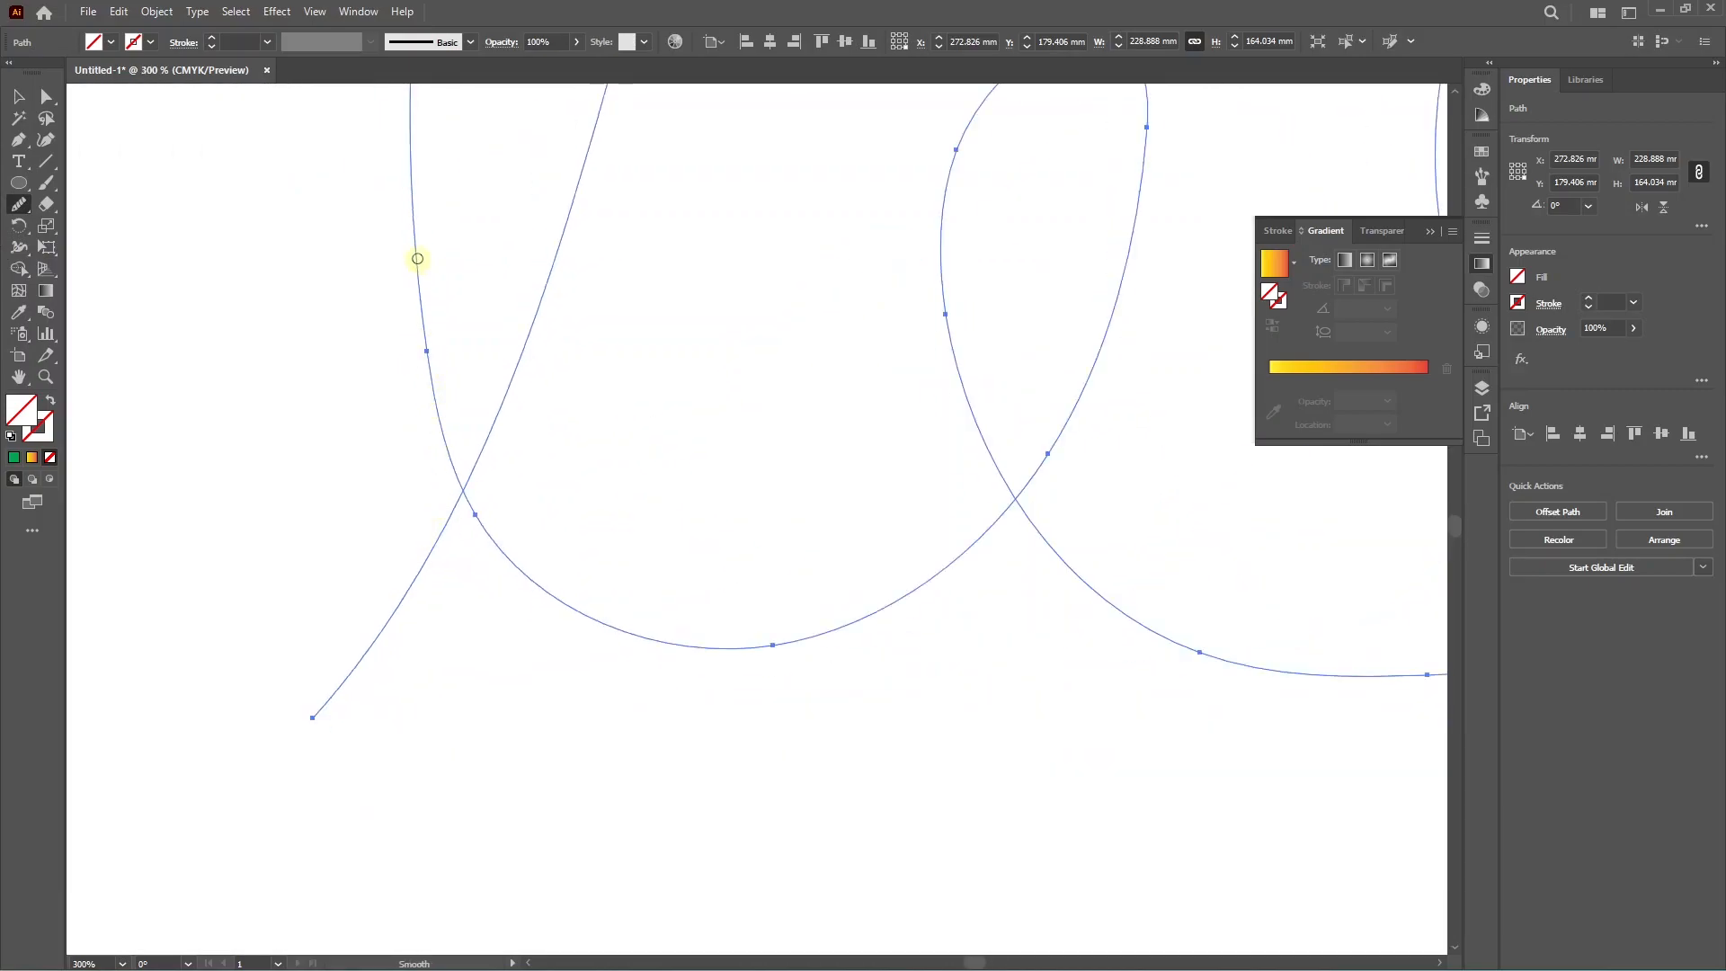
{"action": "left_click_drag", "start_coordinate": [425, 347], "coordinate": [448, 459]}
- Smooth the side and upper bend of the path's small middle loop with the Smooth tool
{"action": "scroll", "coordinate": [420, 467], "scroll_direction": "down", "scroll_amount": 1}
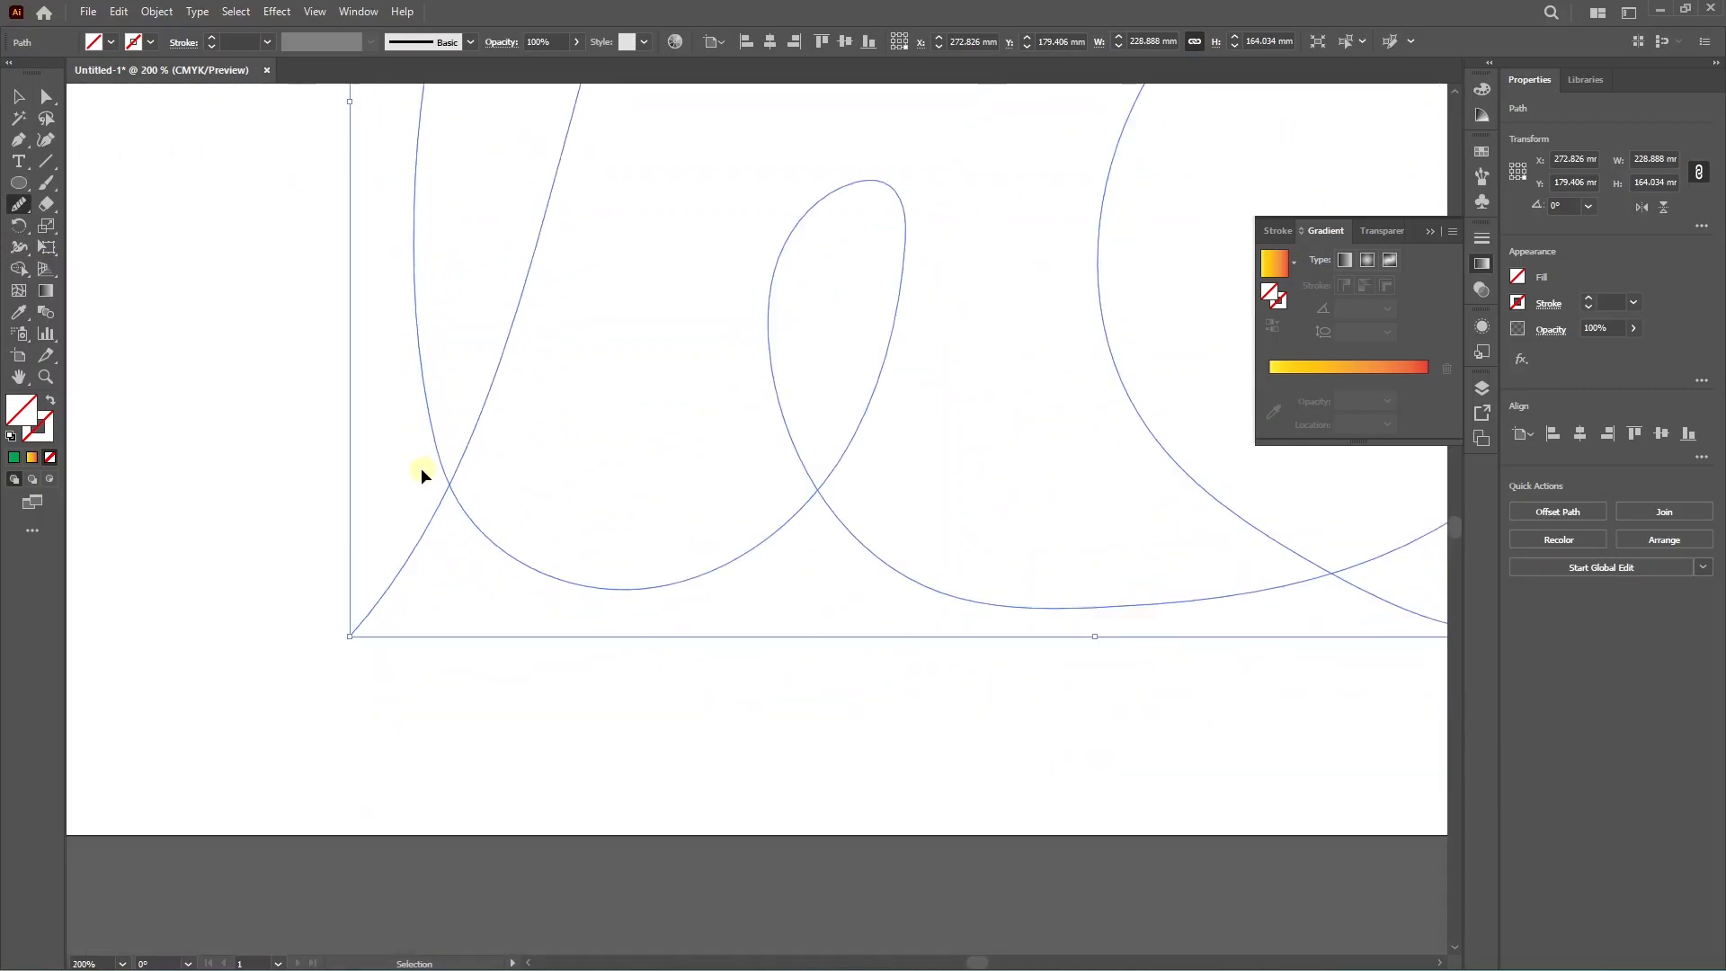
{"action": "scroll", "coordinate": [478, 457], "scroll_direction": "down", "scroll_amount": 2}
{"action": "scroll", "coordinate": [634, 336], "scroll_direction": "up", "scroll_amount": 2}
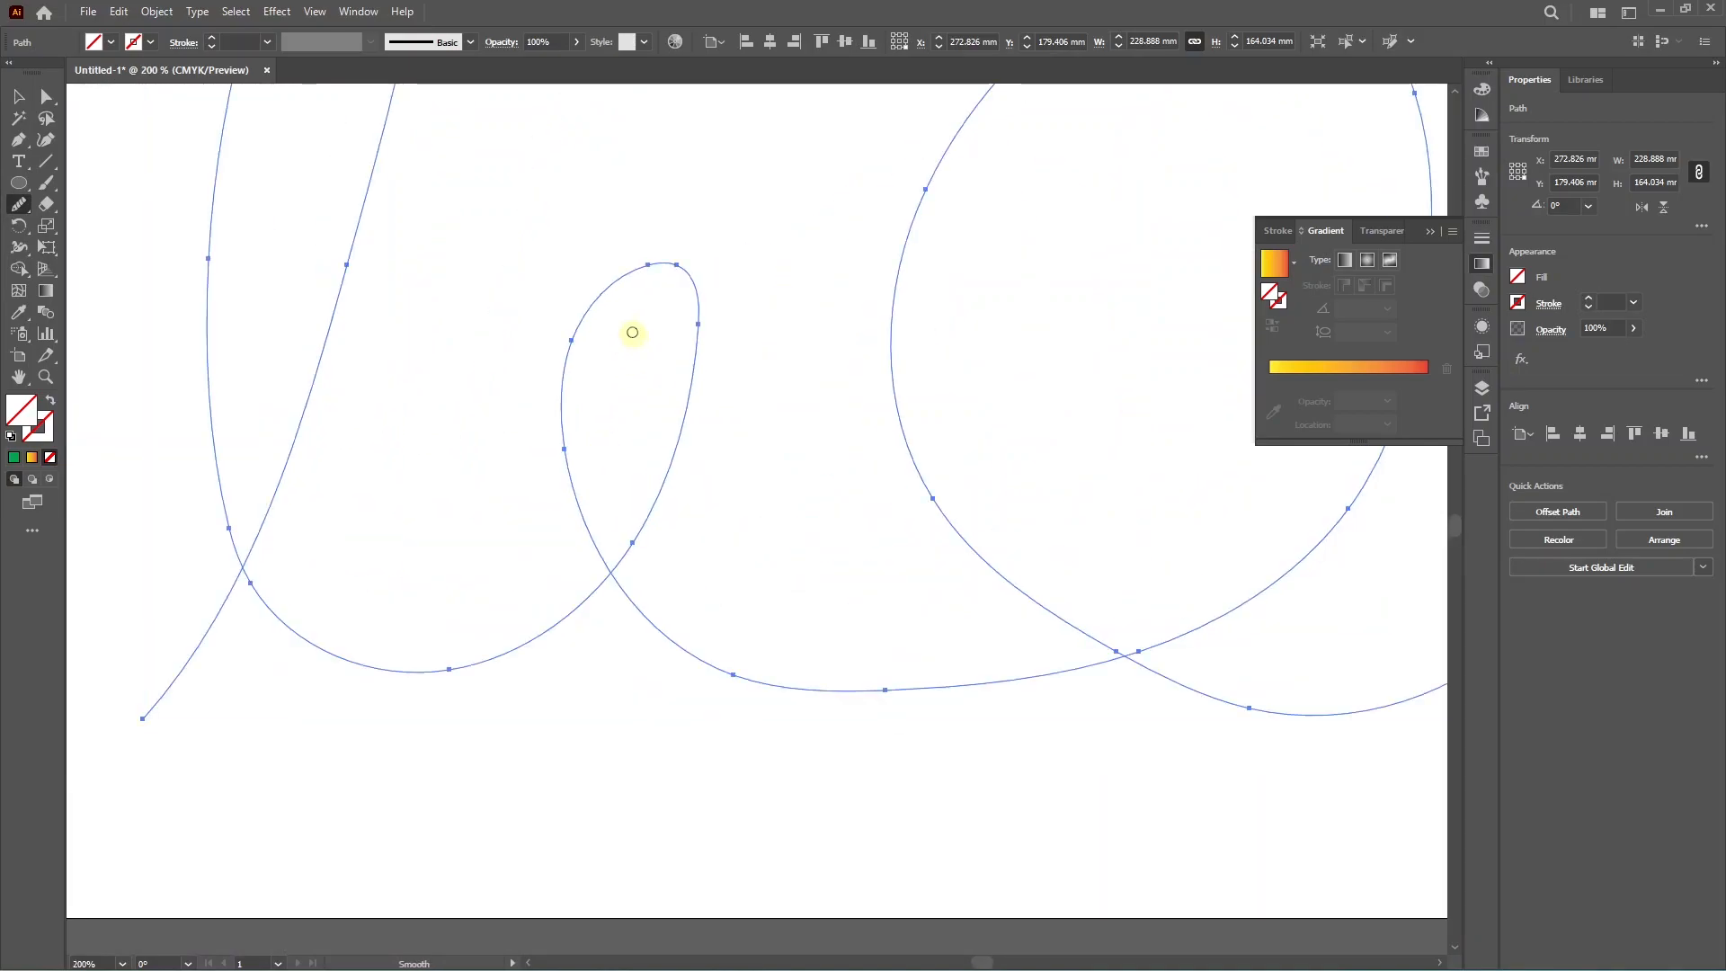
{"action": "left_click_drag", "start_coordinate": [684, 422], "coordinate": [678, 440]}
{"action": "left_click_drag", "start_coordinate": [690, 274], "coordinate": [704, 318]}
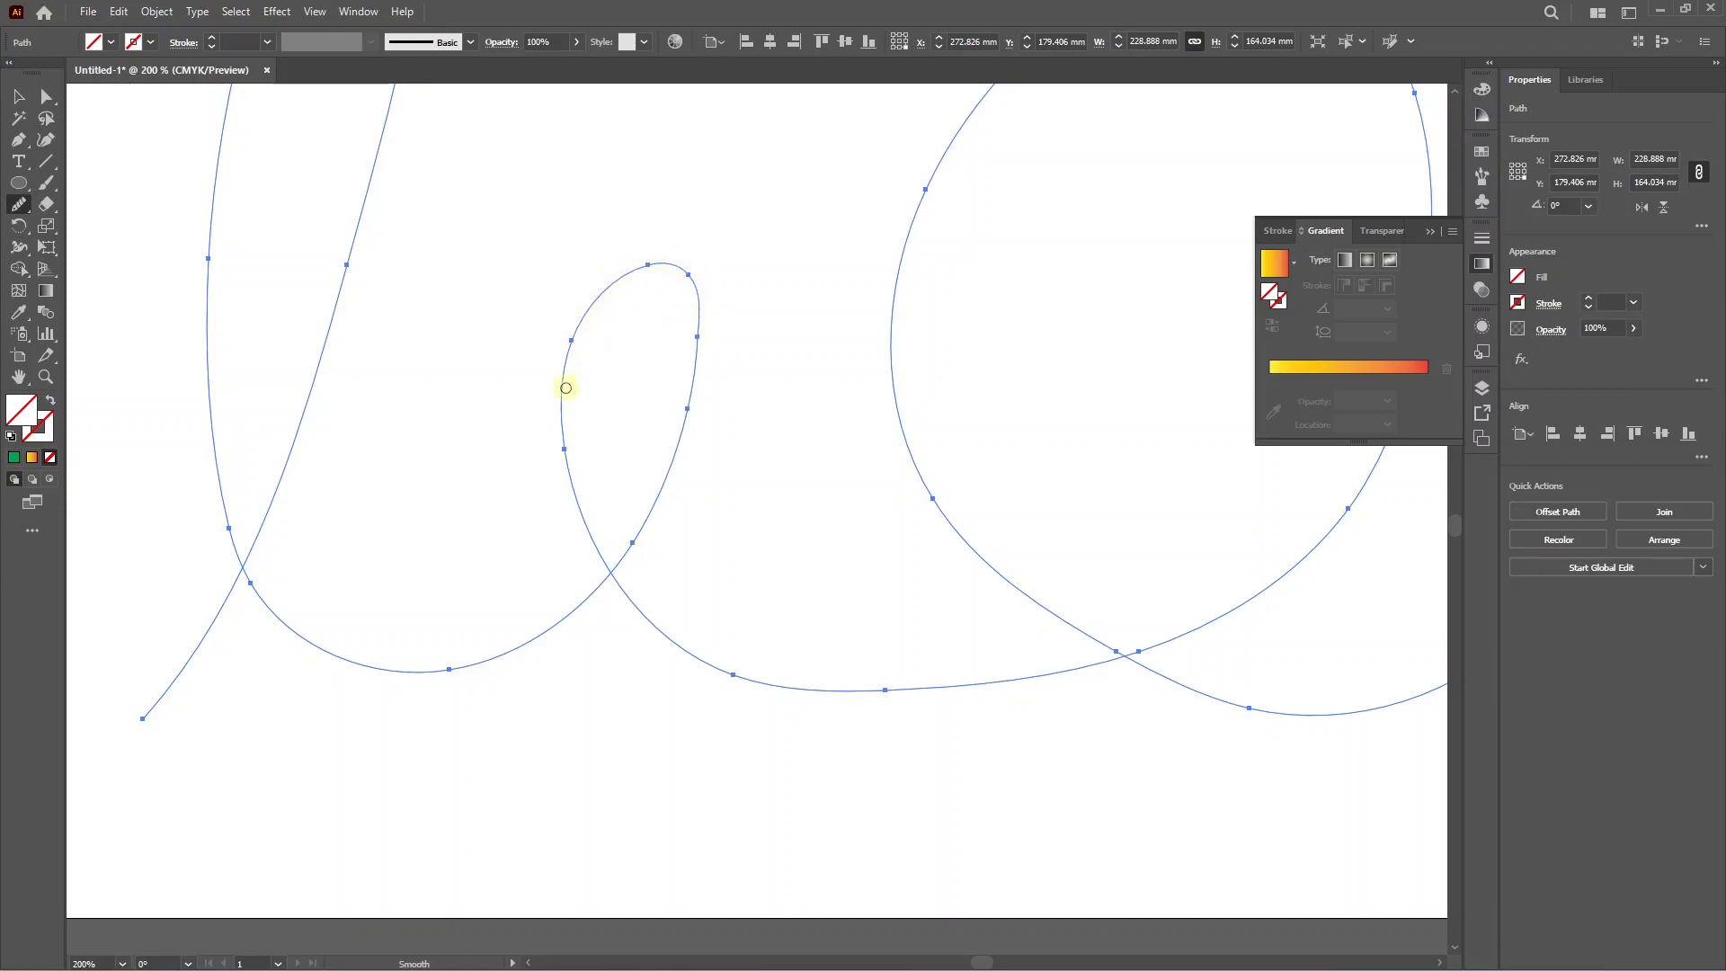
{"action": "scroll", "coordinate": [458, 500], "scroll_direction": "down", "scroll_amount": 3}
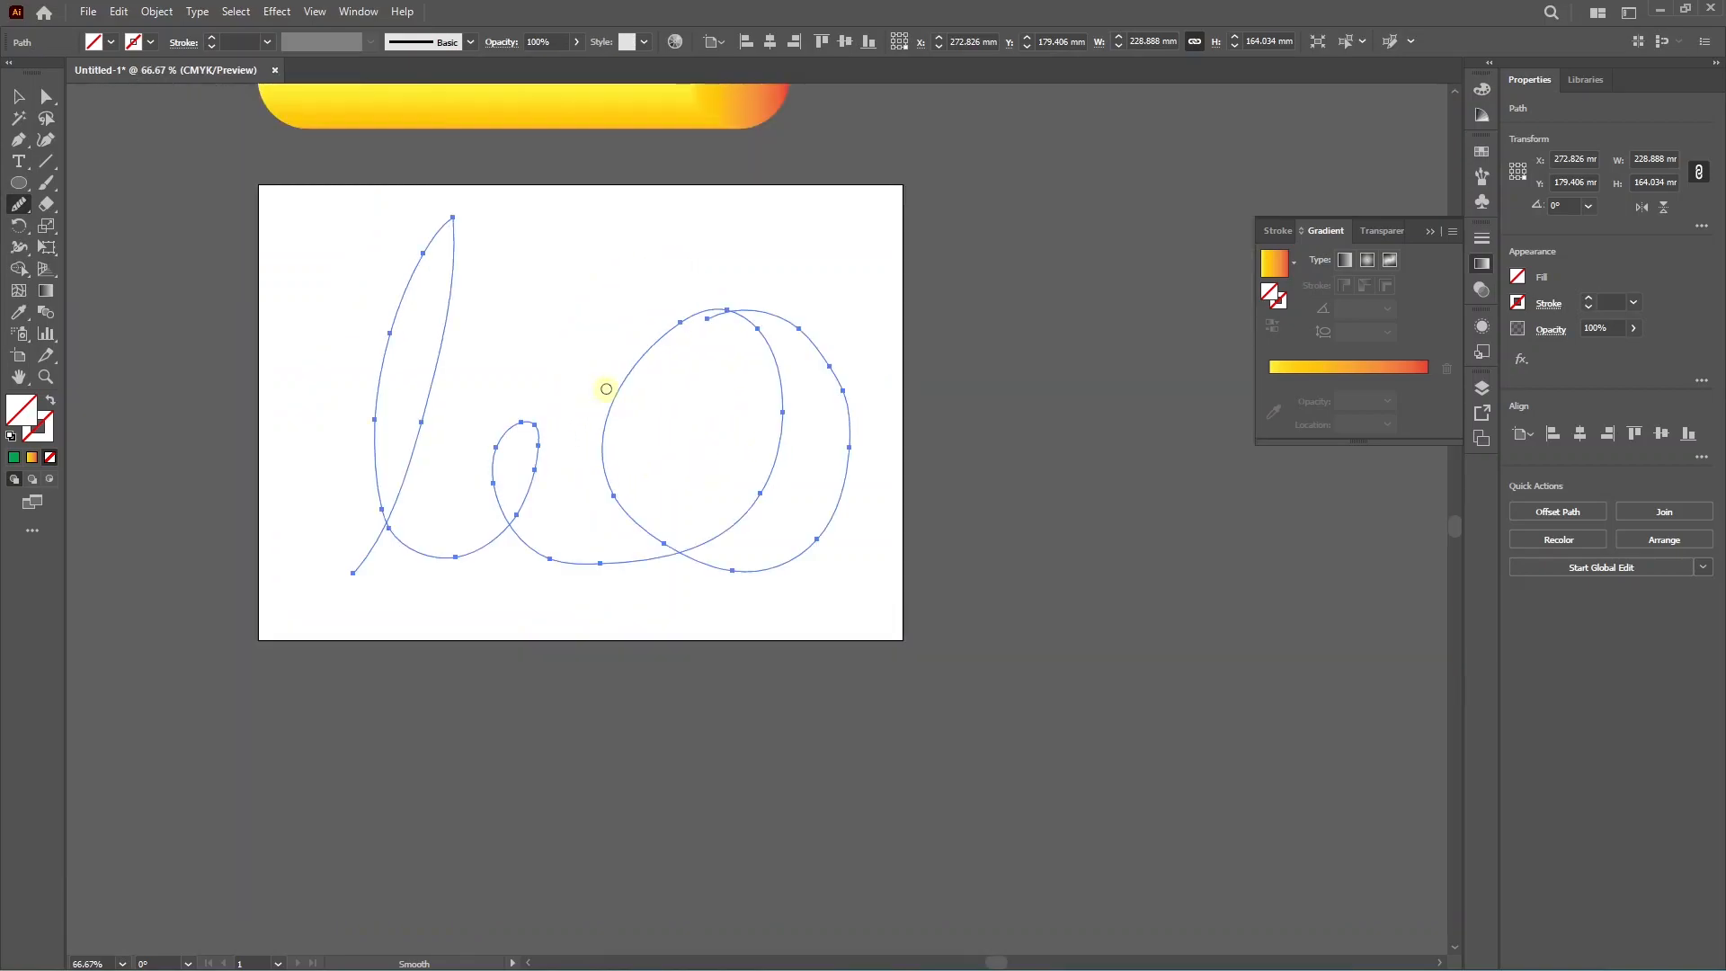
- Set the Smooth tool's fidelity fully to Smooth and smooth the curves of the large round loop and small middle loop
{"action": "double_click", "coordinate": [18, 204]}
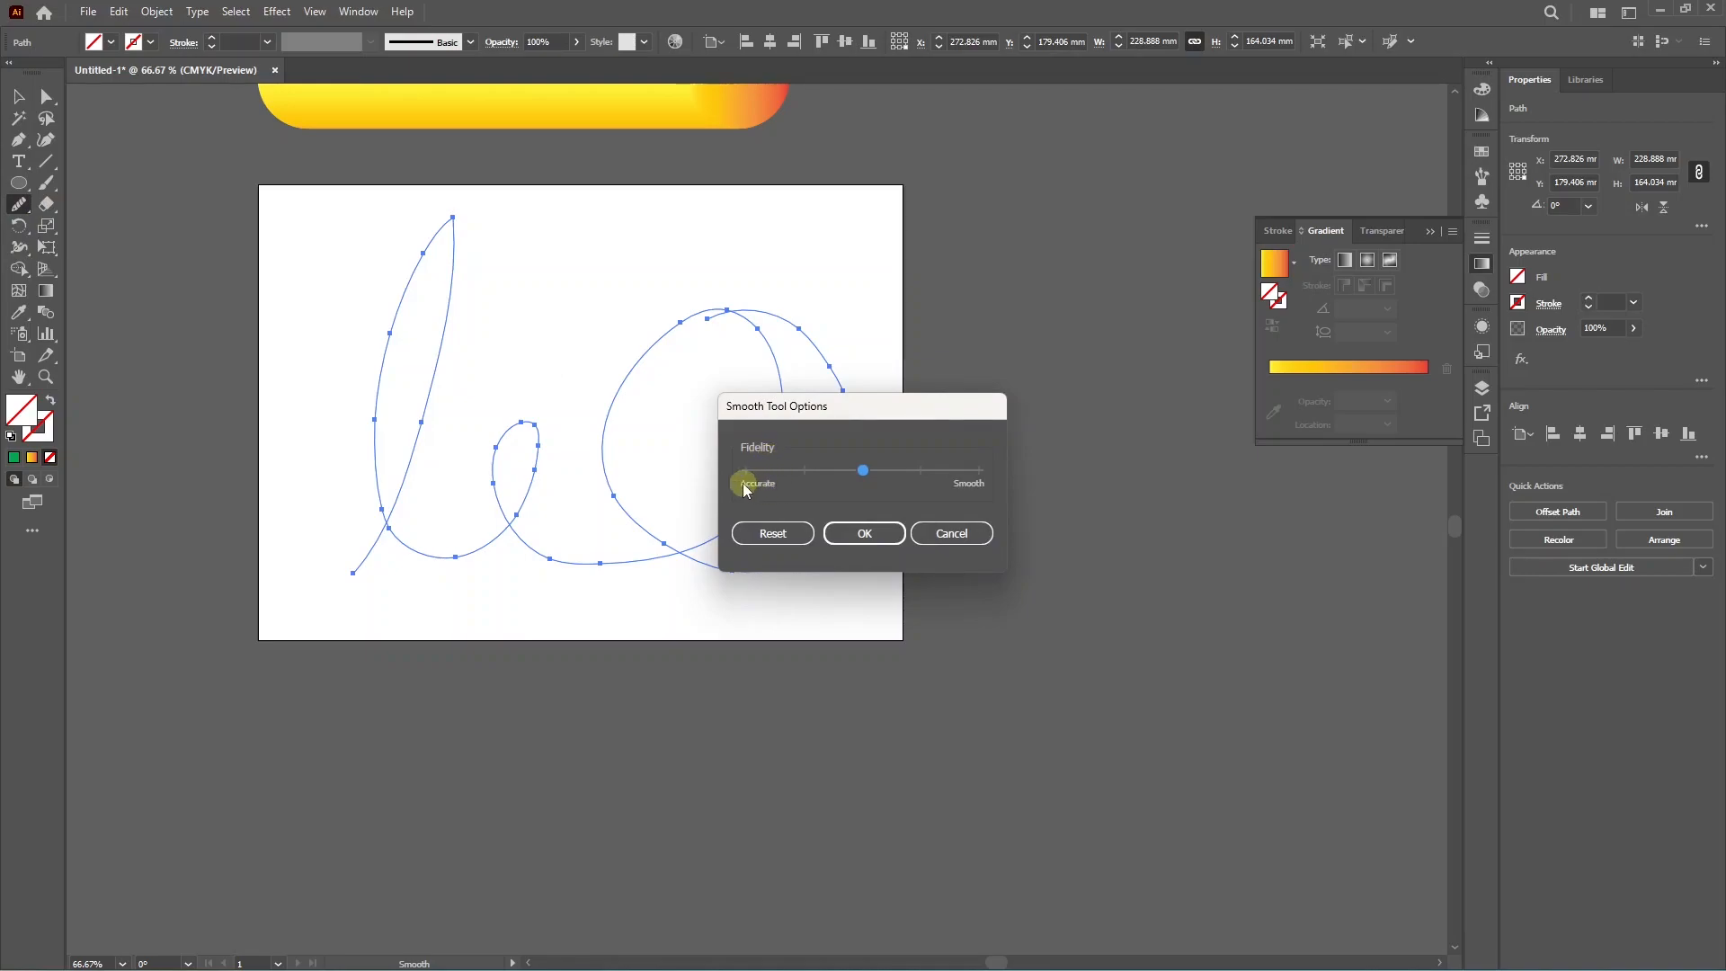
{"action": "left_click_drag", "start_coordinate": [858, 470], "coordinate": [1019, 472]}
{"action": "left_click", "coordinate": [864, 533]}
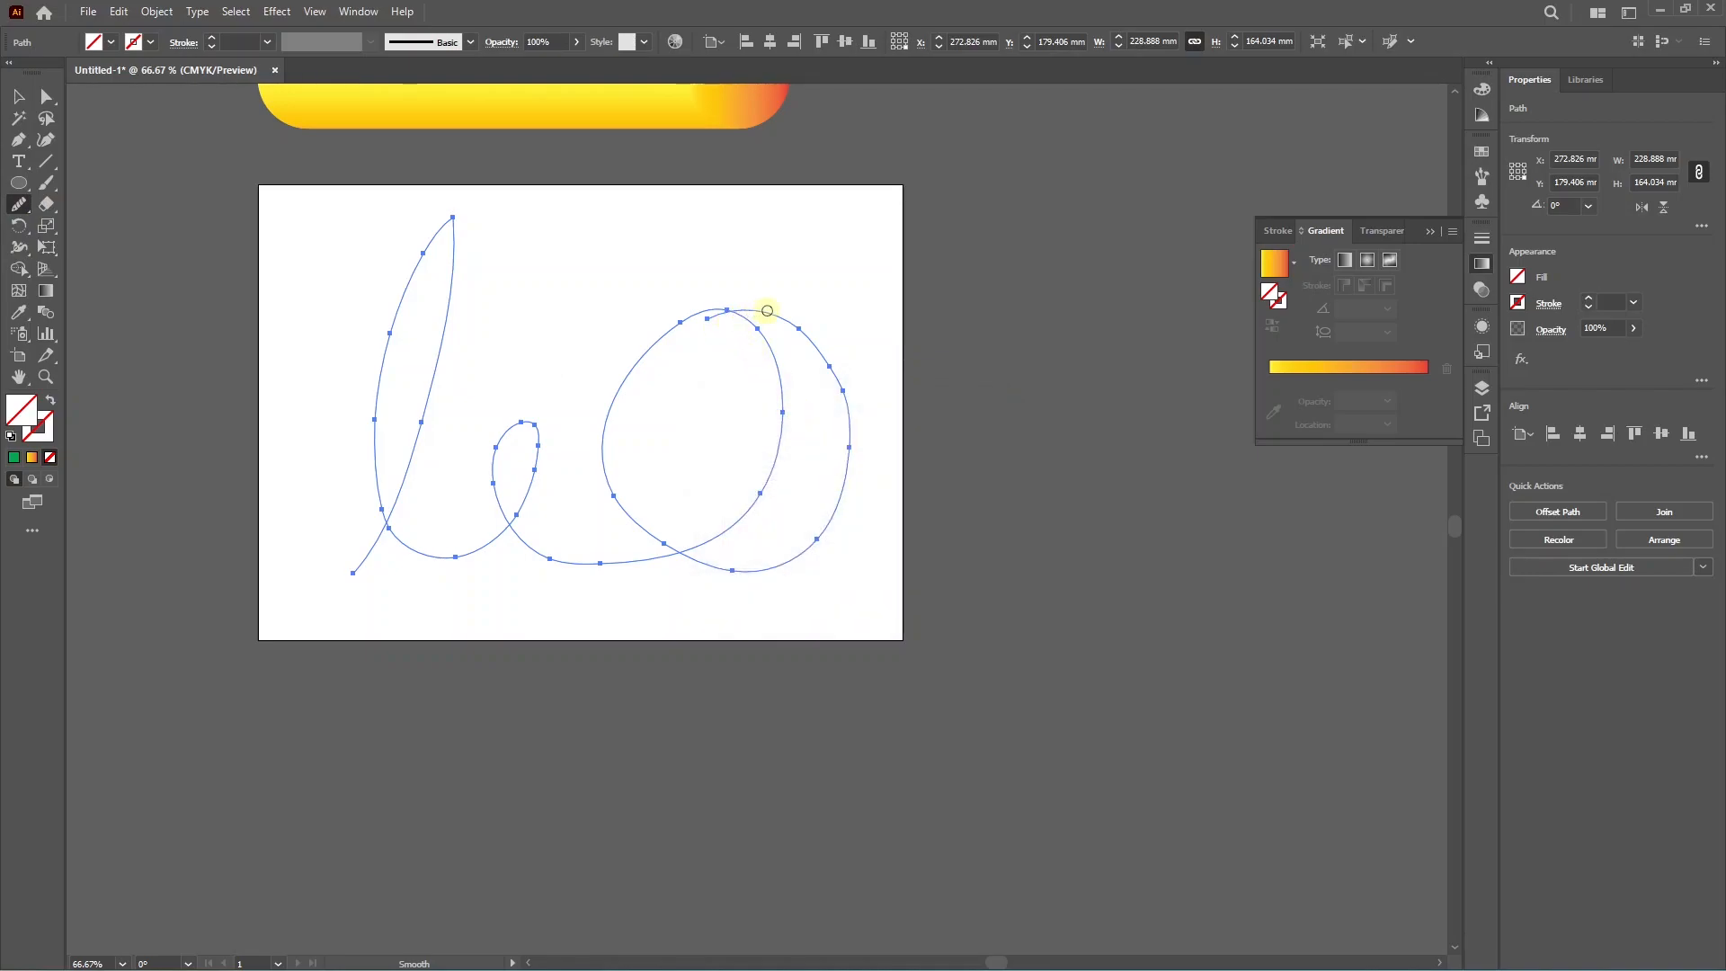
{"action": "mouse_move", "coordinate": [850, 495]}
{"action": "left_mouse_down"}
{"action": "mouse_move", "coordinate": [813, 346]}
{"action": "mouse_move", "coordinate": [861, 429]}
{"action": "mouse_move", "coordinate": [854, 514]}
{"action": "left_mouse_up"}
{"action": "mouse_move", "coordinate": [657, 548]}
{"action": "left_mouse_down"}
{"action": "mouse_move", "coordinate": [607, 425]}
{"action": "mouse_move", "coordinate": [627, 500]}
{"action": "left_mouse_up"}
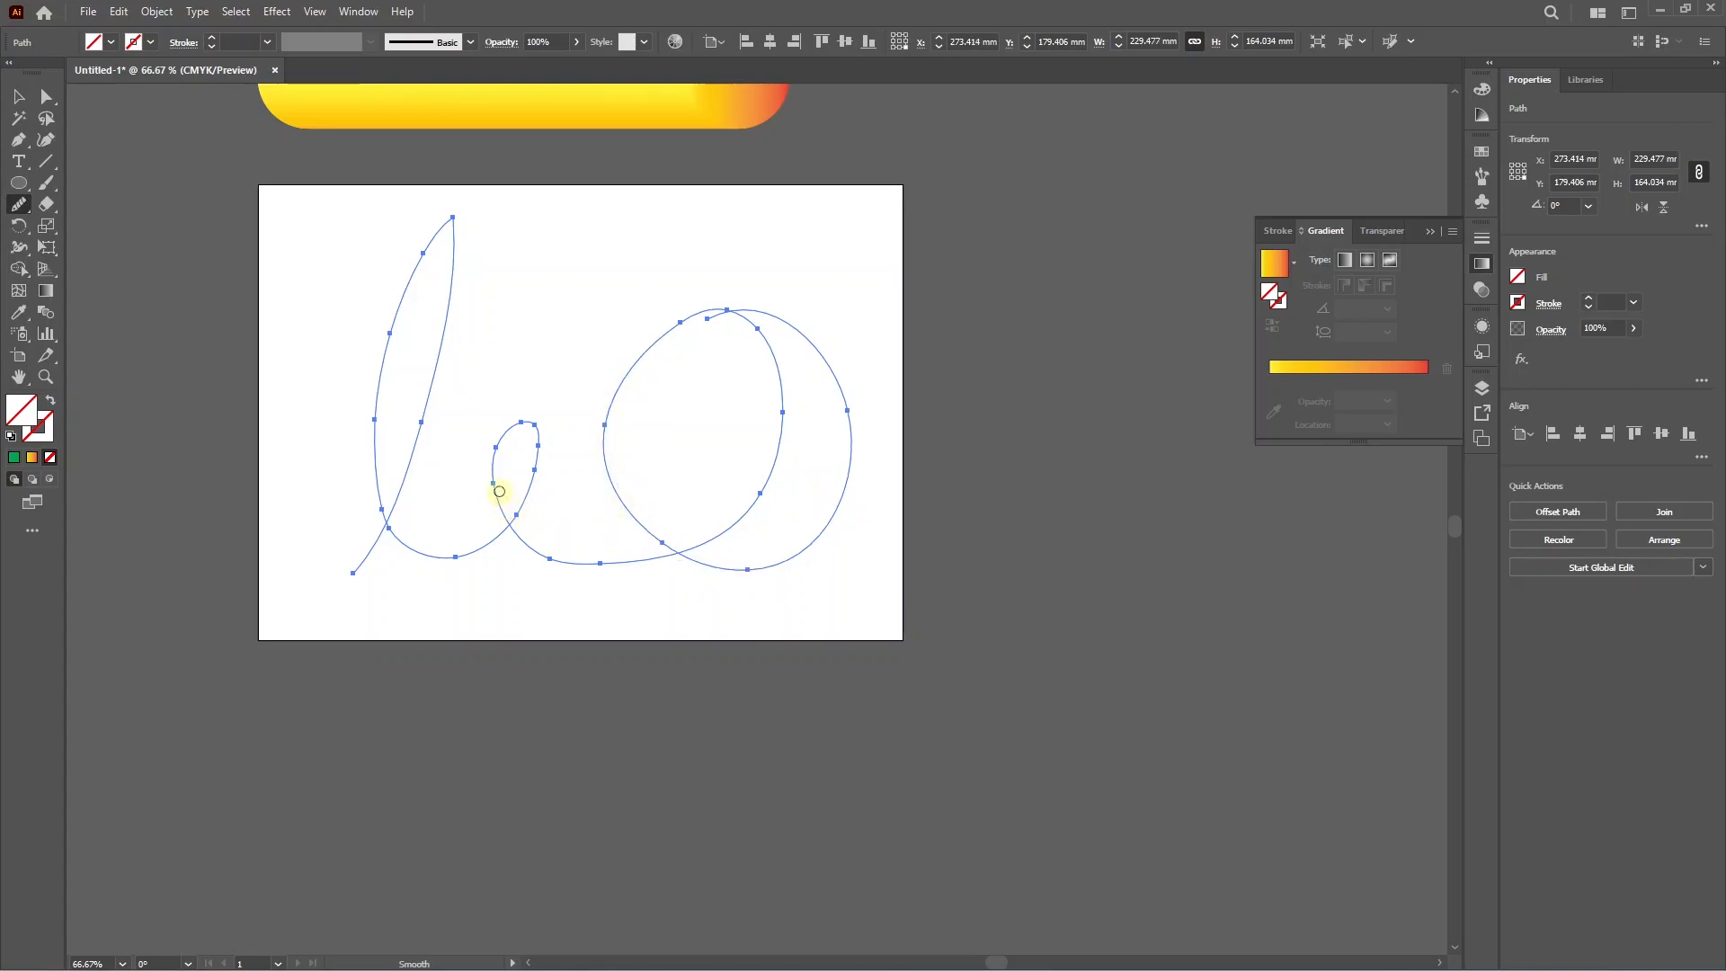
{"action": "left_click_drag", "start_coordinate": [529, 416], "coordinate": [536, 485]}
- Set the Smooth tool's fidelity fully to Accurate and smooth both sides of the tall loop's tip
{"action": "double_click", "coordinate": [19, 204]}
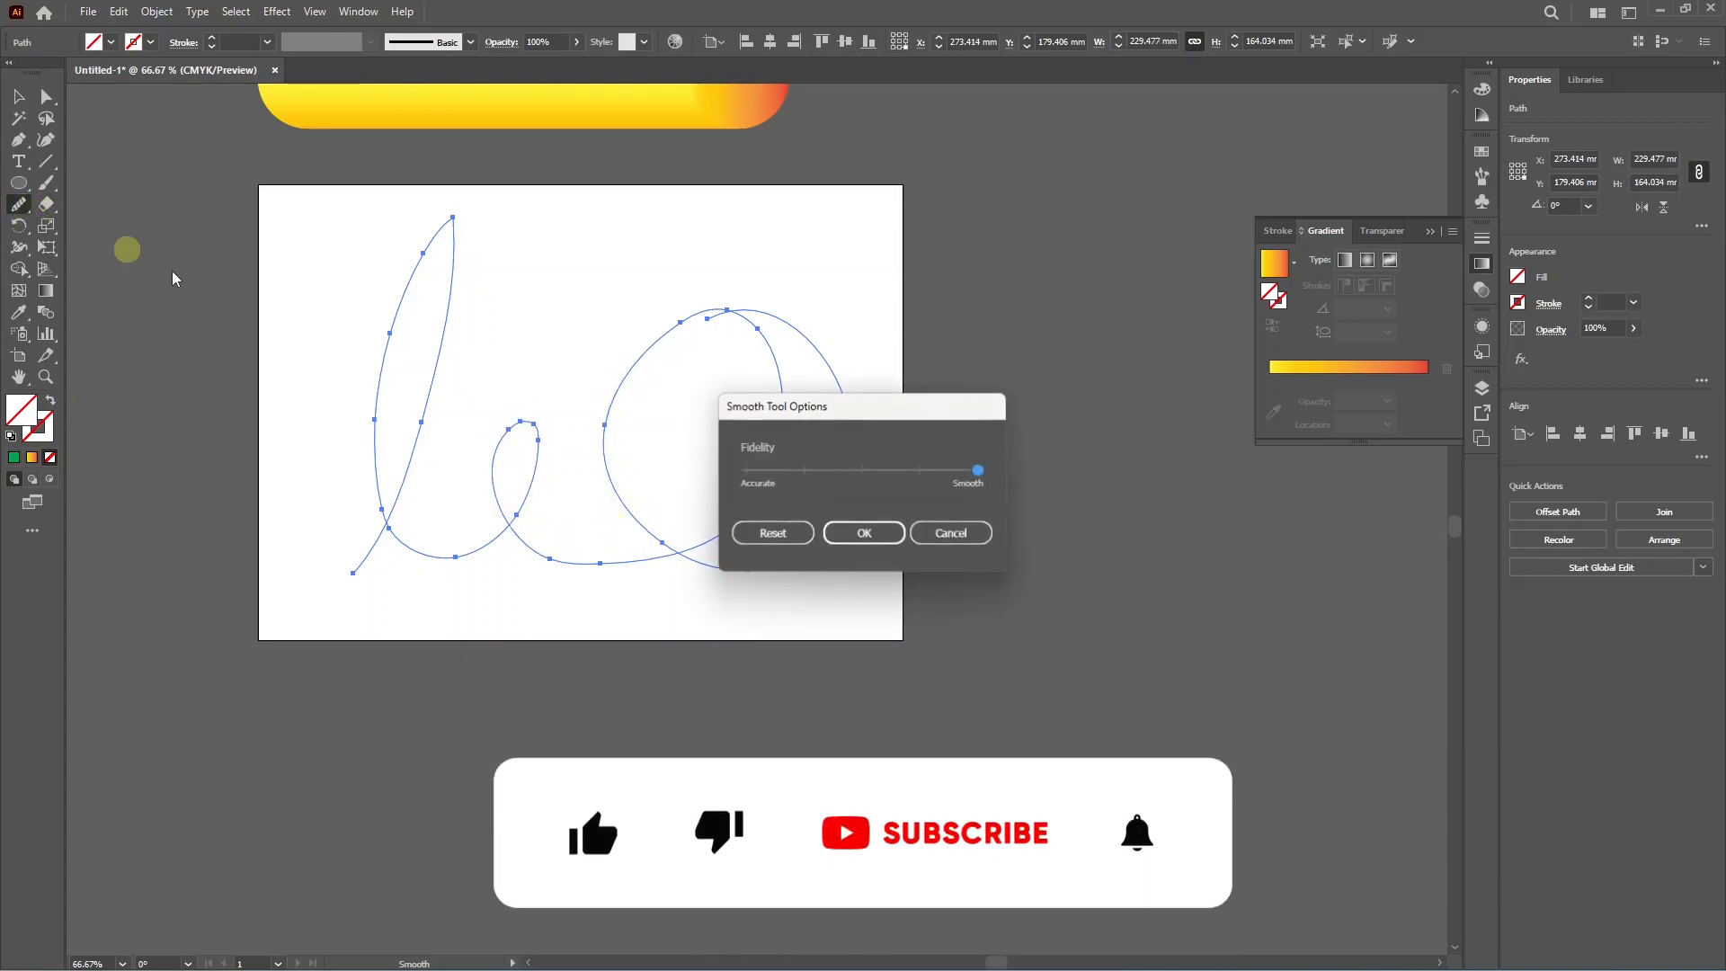
{"action": "left_click", "coordinate": [745, 470]}
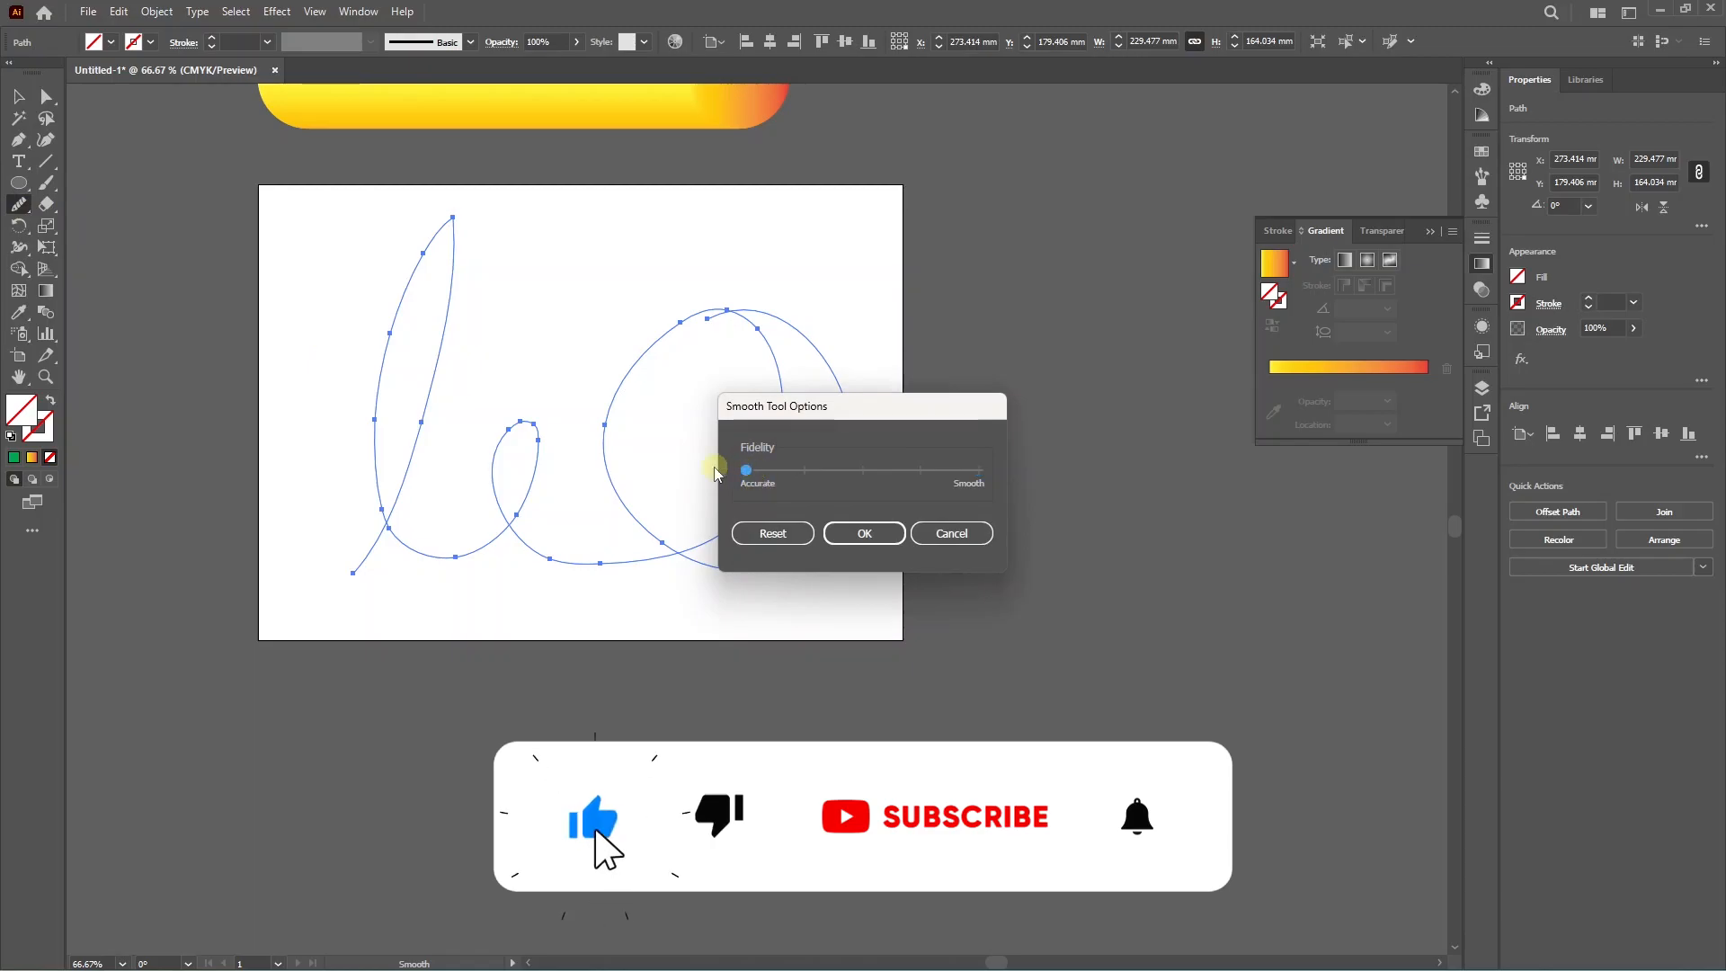
{"action": "left_click", "coordinate": [864, 534]}
{"action": "key", "text": "ctrl+1"}
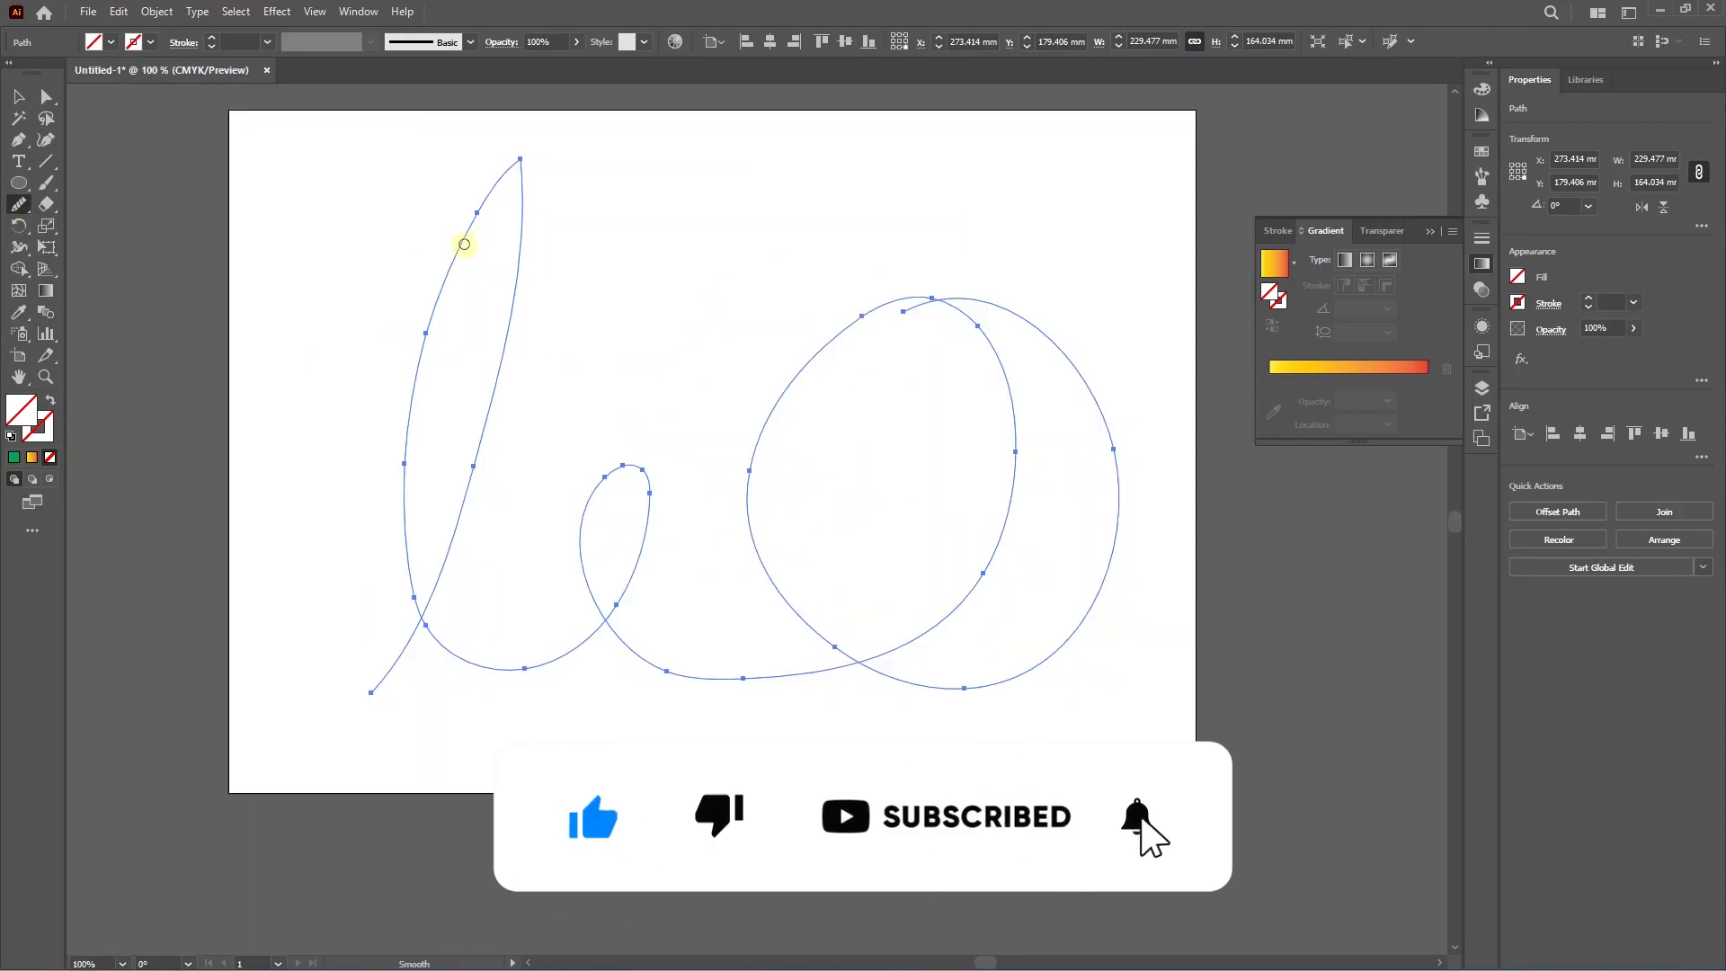
{"action": "left_click_drag", "start_coordinate": [464, 241], "coordinate": [504, 174]}
{"action": "left_click_drag", "start_coordinate": [525, 185], "coordinate": [524, 267]}
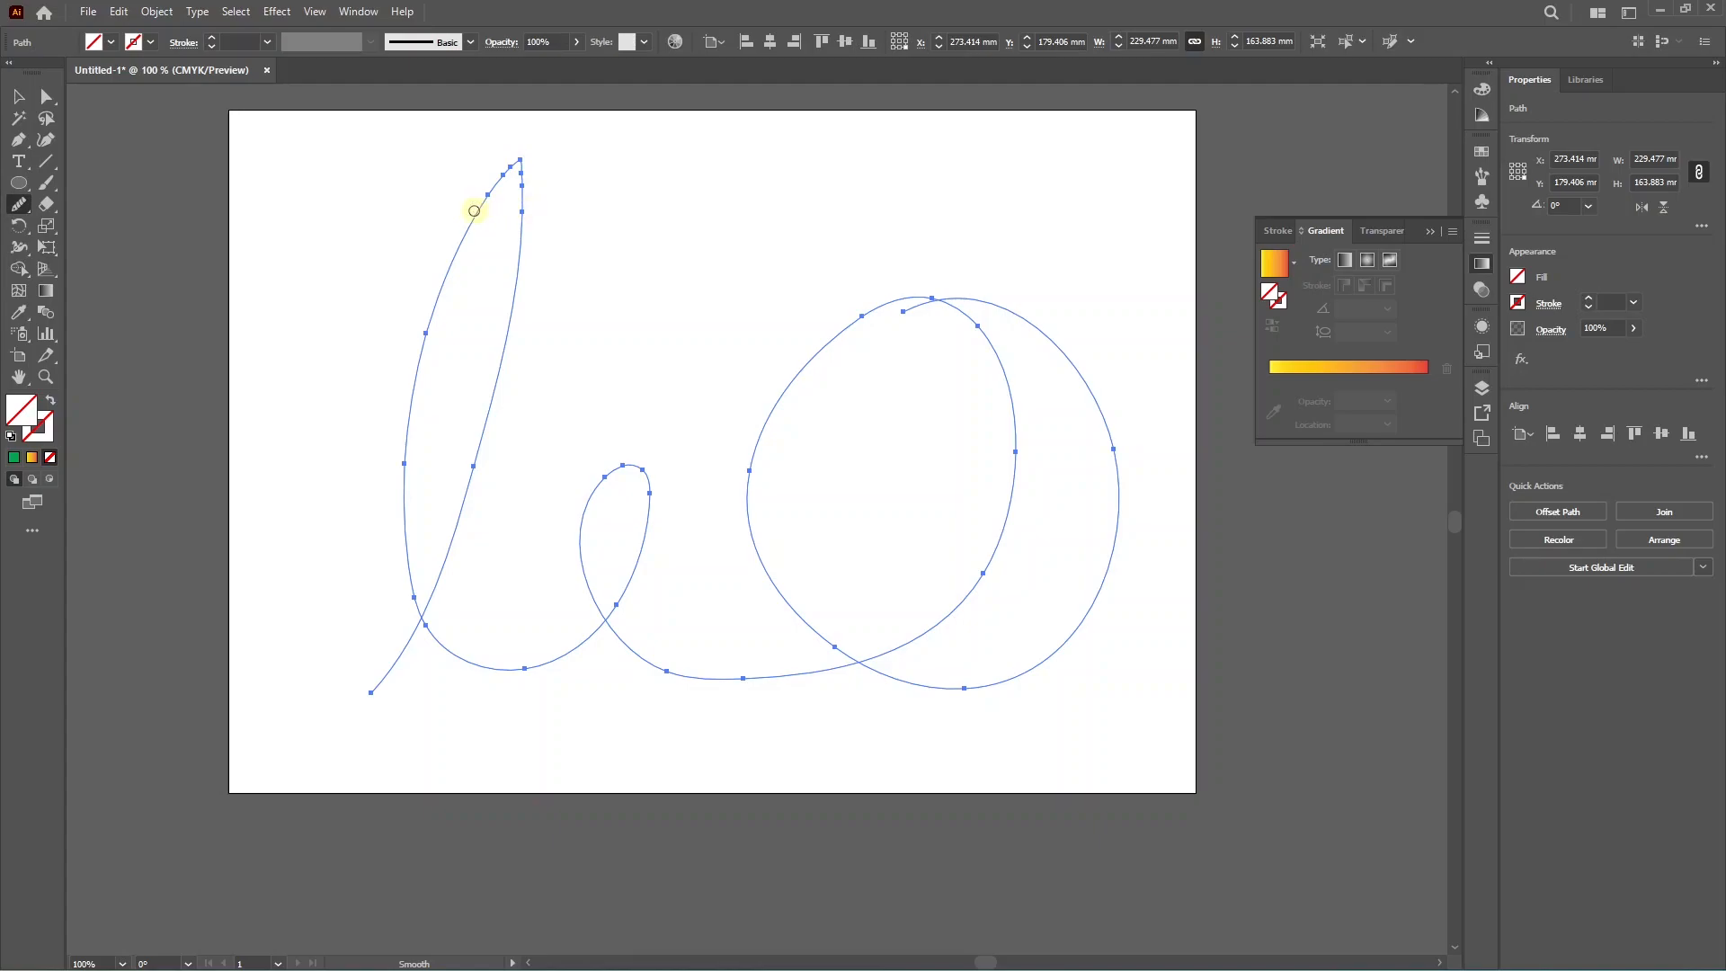
- Smooth the tall loop's tip, set Smooth tool fidelity one notch below Smooth, and smooth the small loop's top and tall loop's lower curve
{"action": "left_click_drag", "start_coordinate": [473, 210], "coordinate": [503, 176]}
{"action": "double_click", "coordinate": [18, 204]}
{"action": "left_click", "coordinate": [745, 472]}
{"action": "left_click_drag", "start_coordinate": [745, 472], "coordinate": [960, 474]}
{"action": "left_click", "coordinate": [864, 533]}
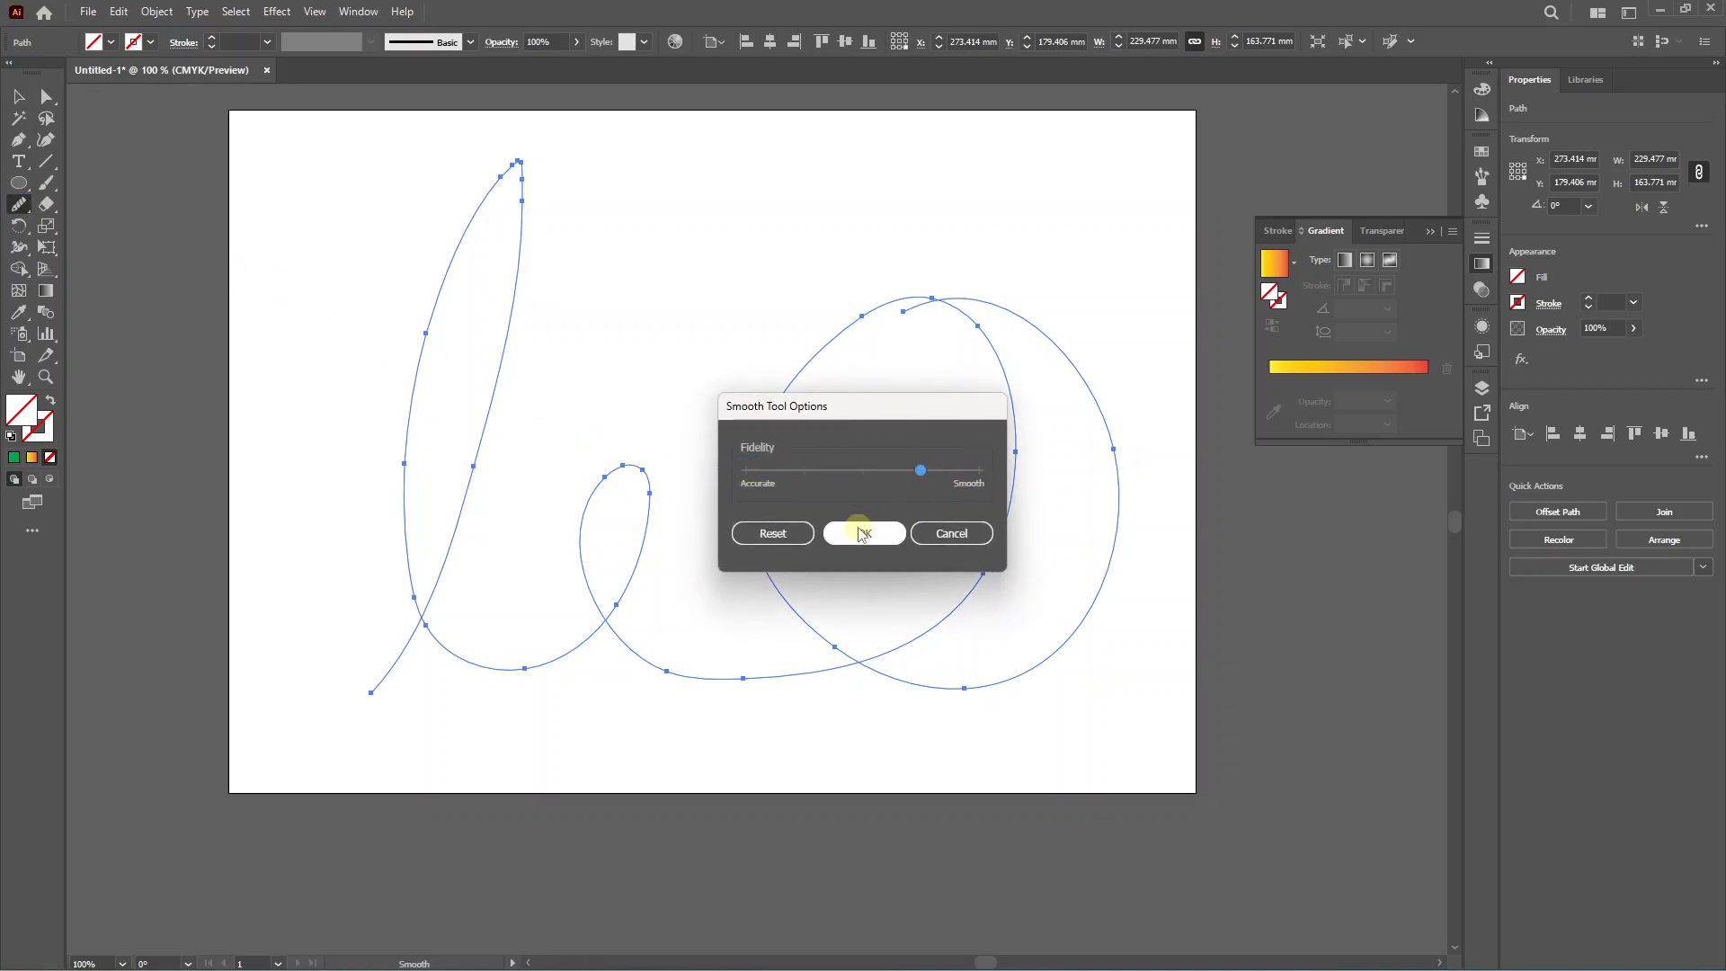
{"action": "left_click_drag", "start_coordinate": [625, 458], "coordinate": [647, 502]}
{"action": "mouse_move", "coordinate": [415, 609]}
{"action": "left_mouse_down"}
{"action": "mouse_move", "coordinate": [443, 653]}
{"action": "mouse_move", "coordinate": [528, 663]}
{"action": "left_mouse_up"}
- Shrink the gradient circle blend and place it on the artboard between the tall loop and the large round loop
{"action": "key", "text": "ctrl+minus"}
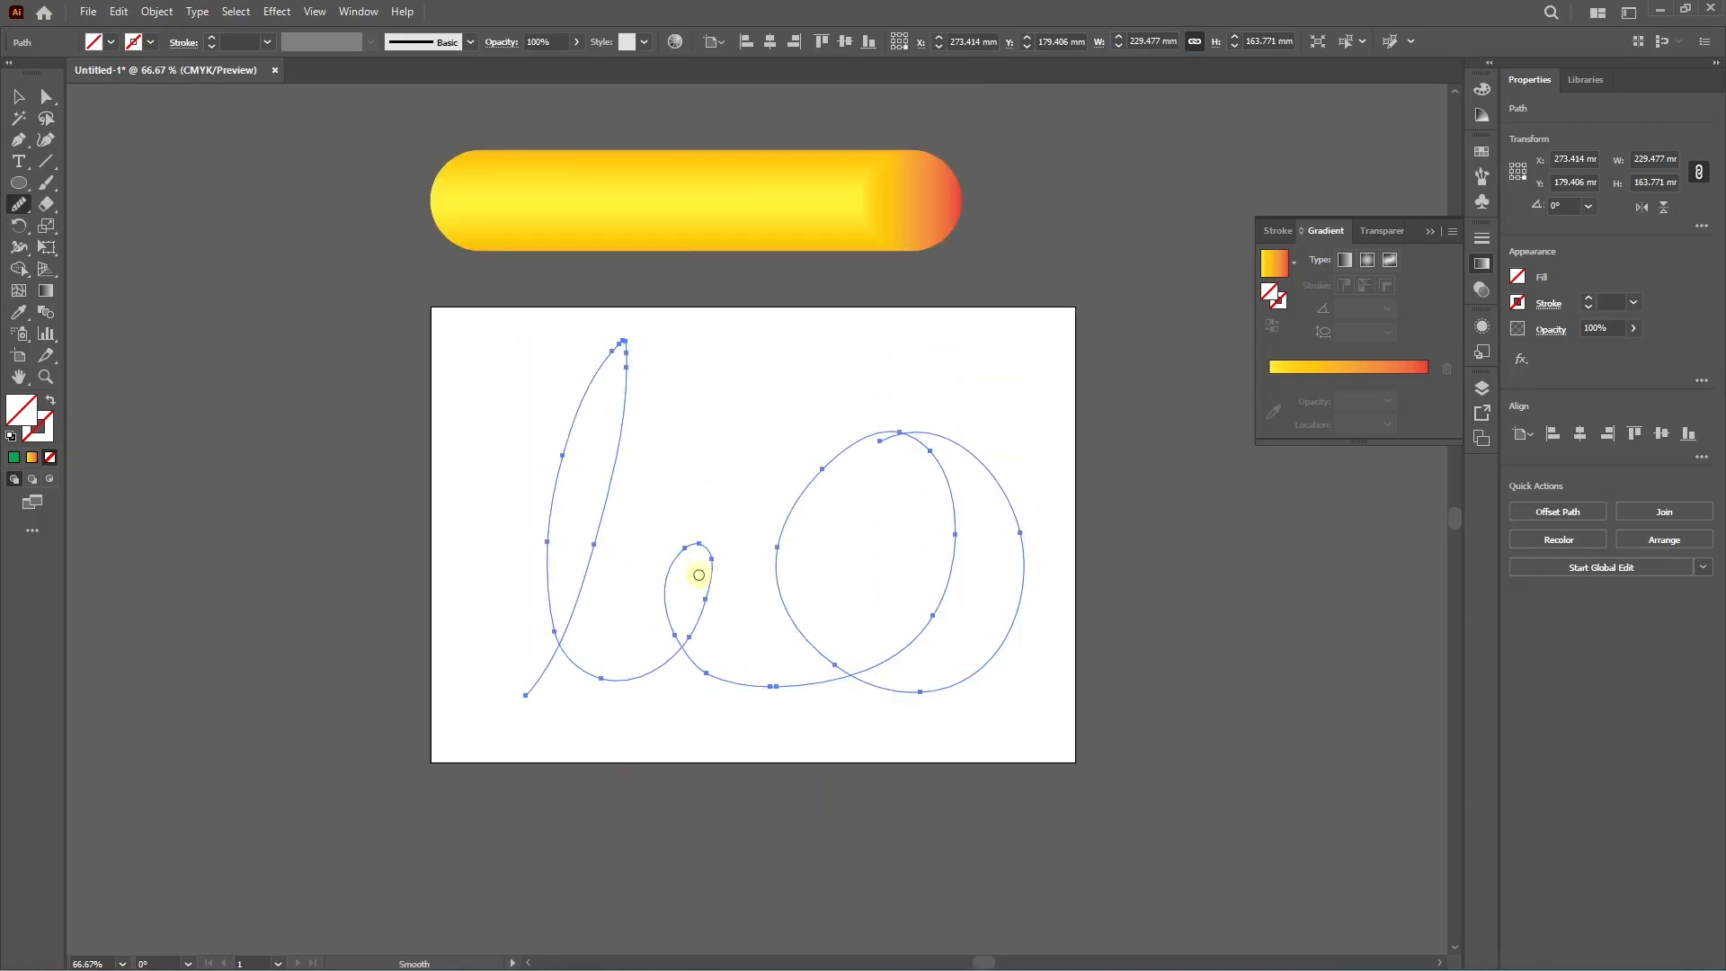
{"action": "left_click", "coordinate": [19, 96]}
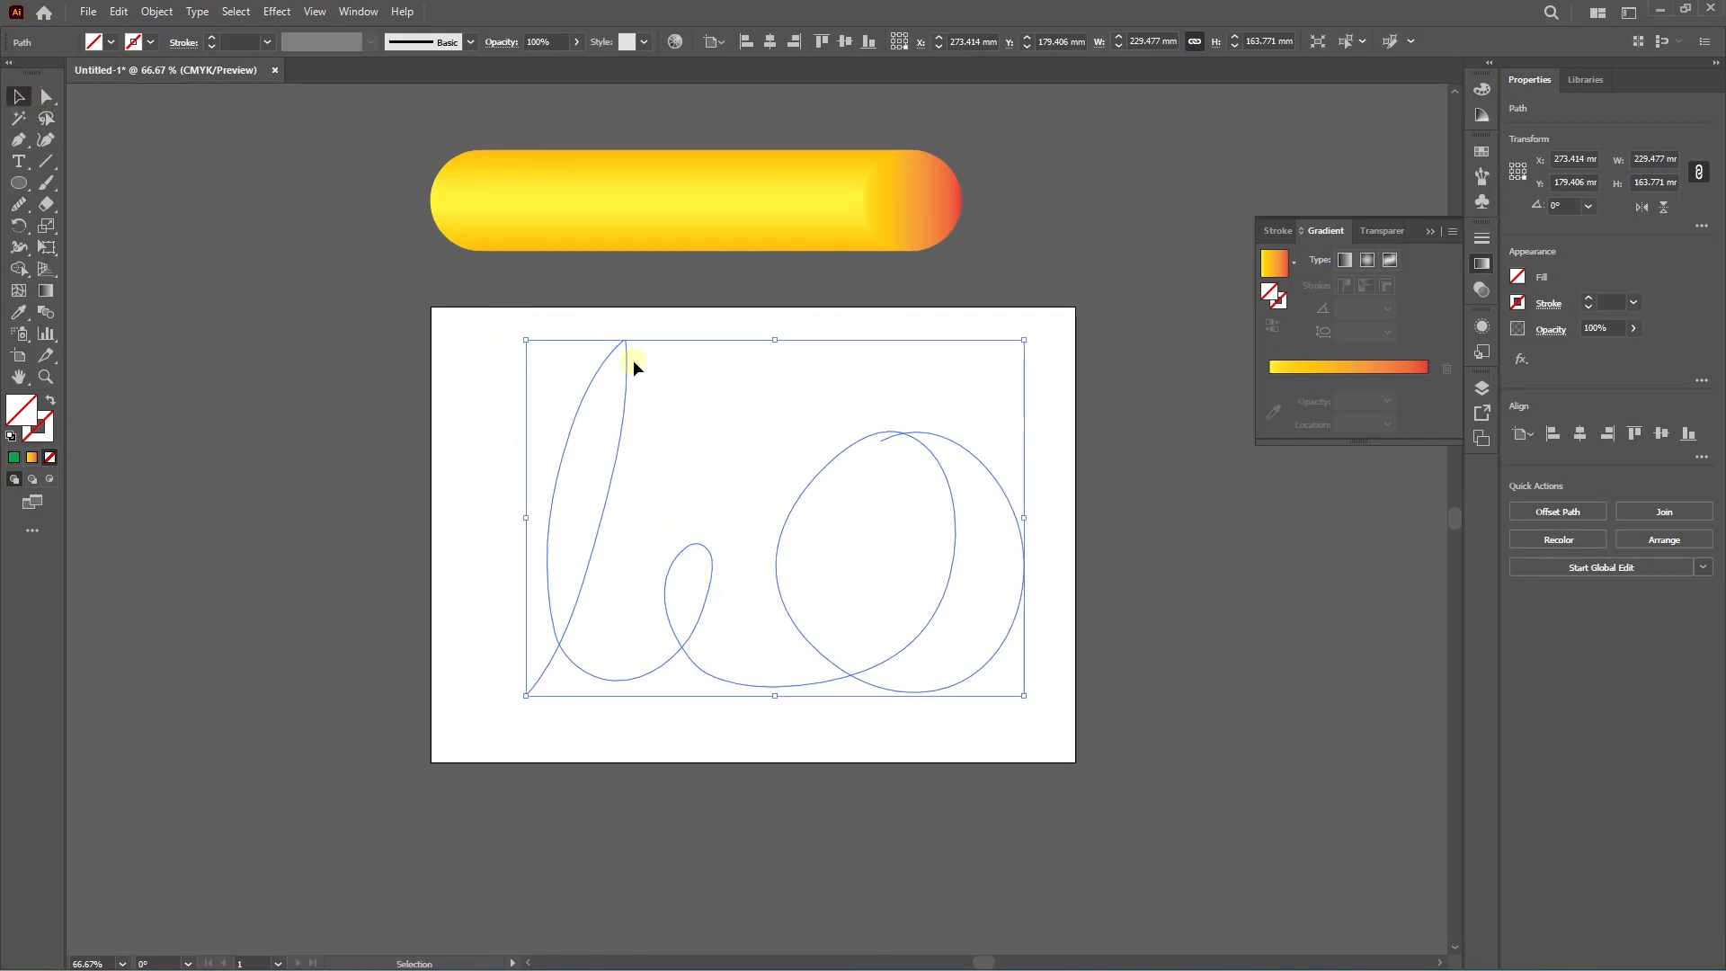
{"action": "left_click", "coordinate": [576, 209]}
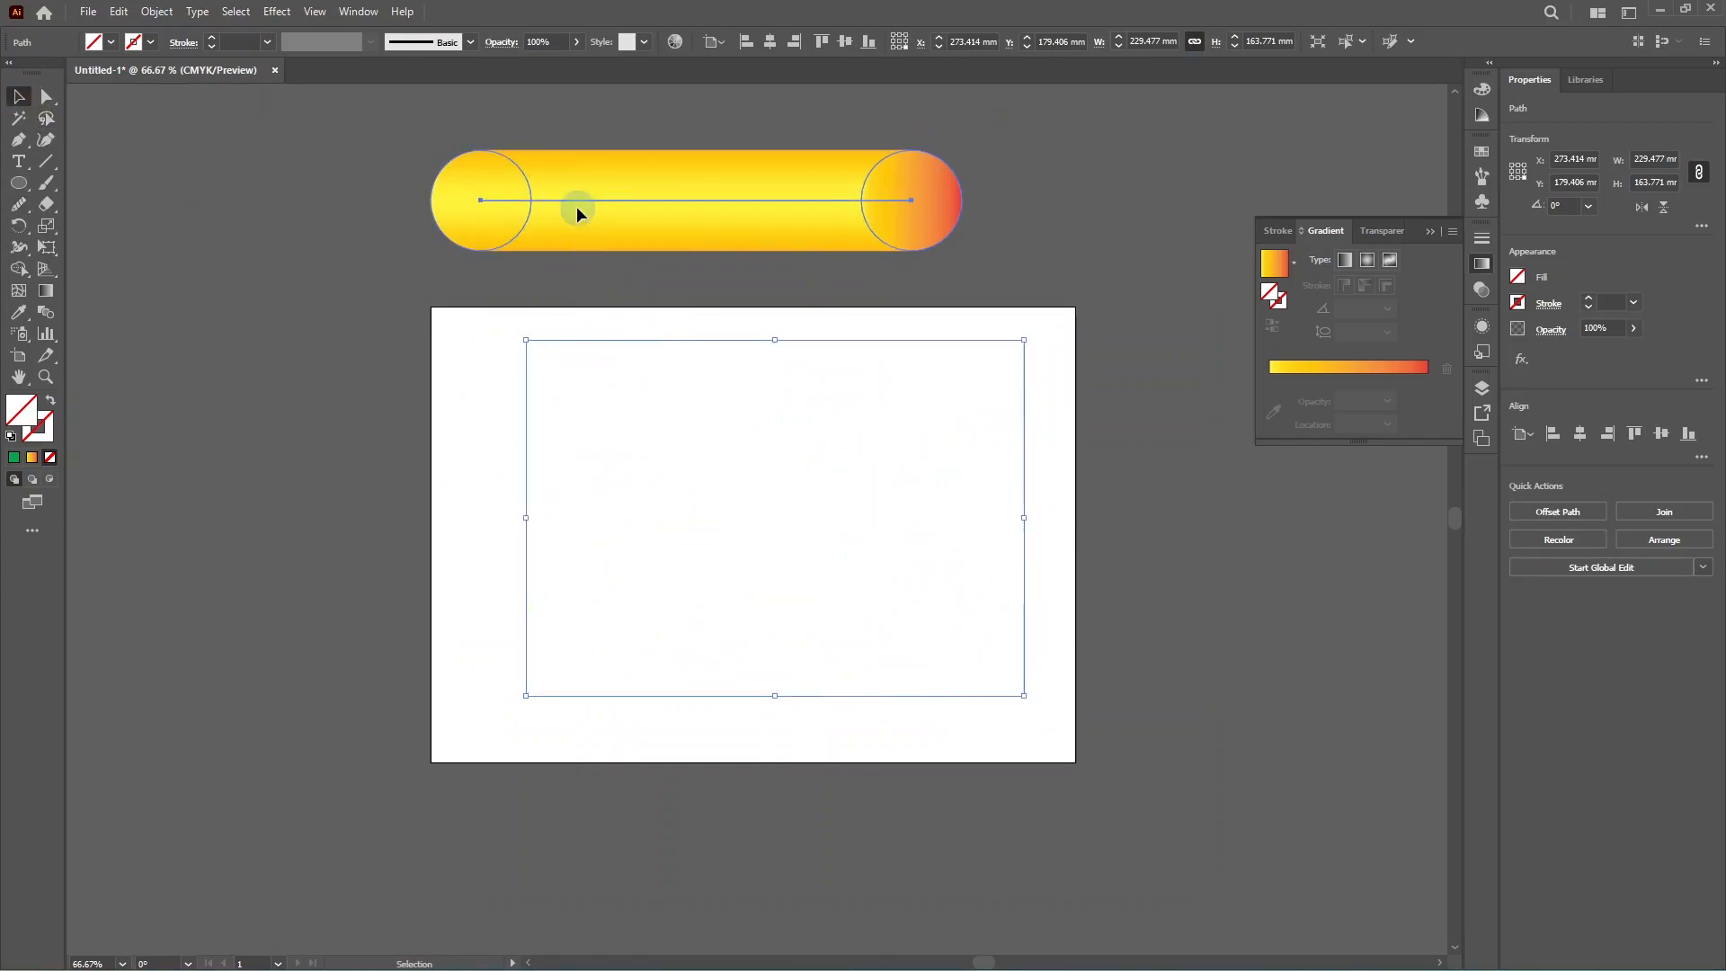
{"action": "left_click_drag", "start_coordinate": [517, 349], "coordinate": [709, 532]}
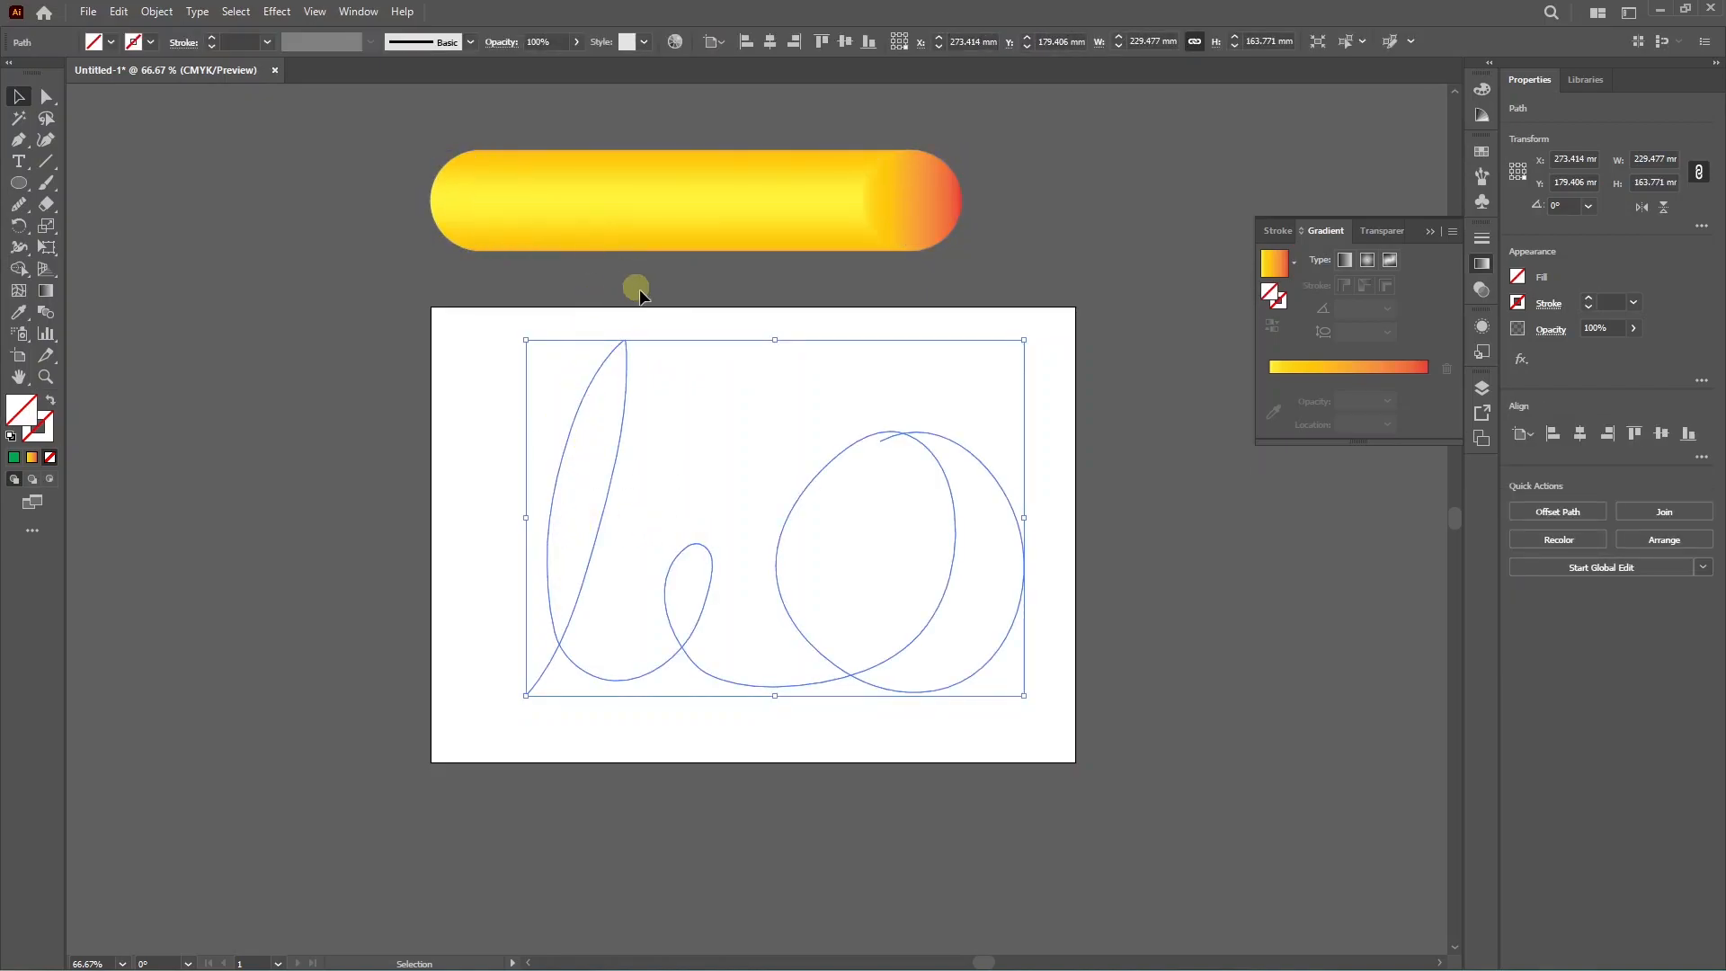
{"action": "left_click", "coordinate": [678, 232]}
{"action": "left_click_drag", "start_coordinate": [696, 252], "coordinate": [698, 191]}
{"action": "left_click_drag", "start_coordinate": [698, 191], "coordinate": [698, 187]}
- Select the gradient blend together with the freehand path and replace the blend's spine with that path
{"action": "left_click_drag", "start_coordinate": [587, 349], "coordinate": [784, 546]}
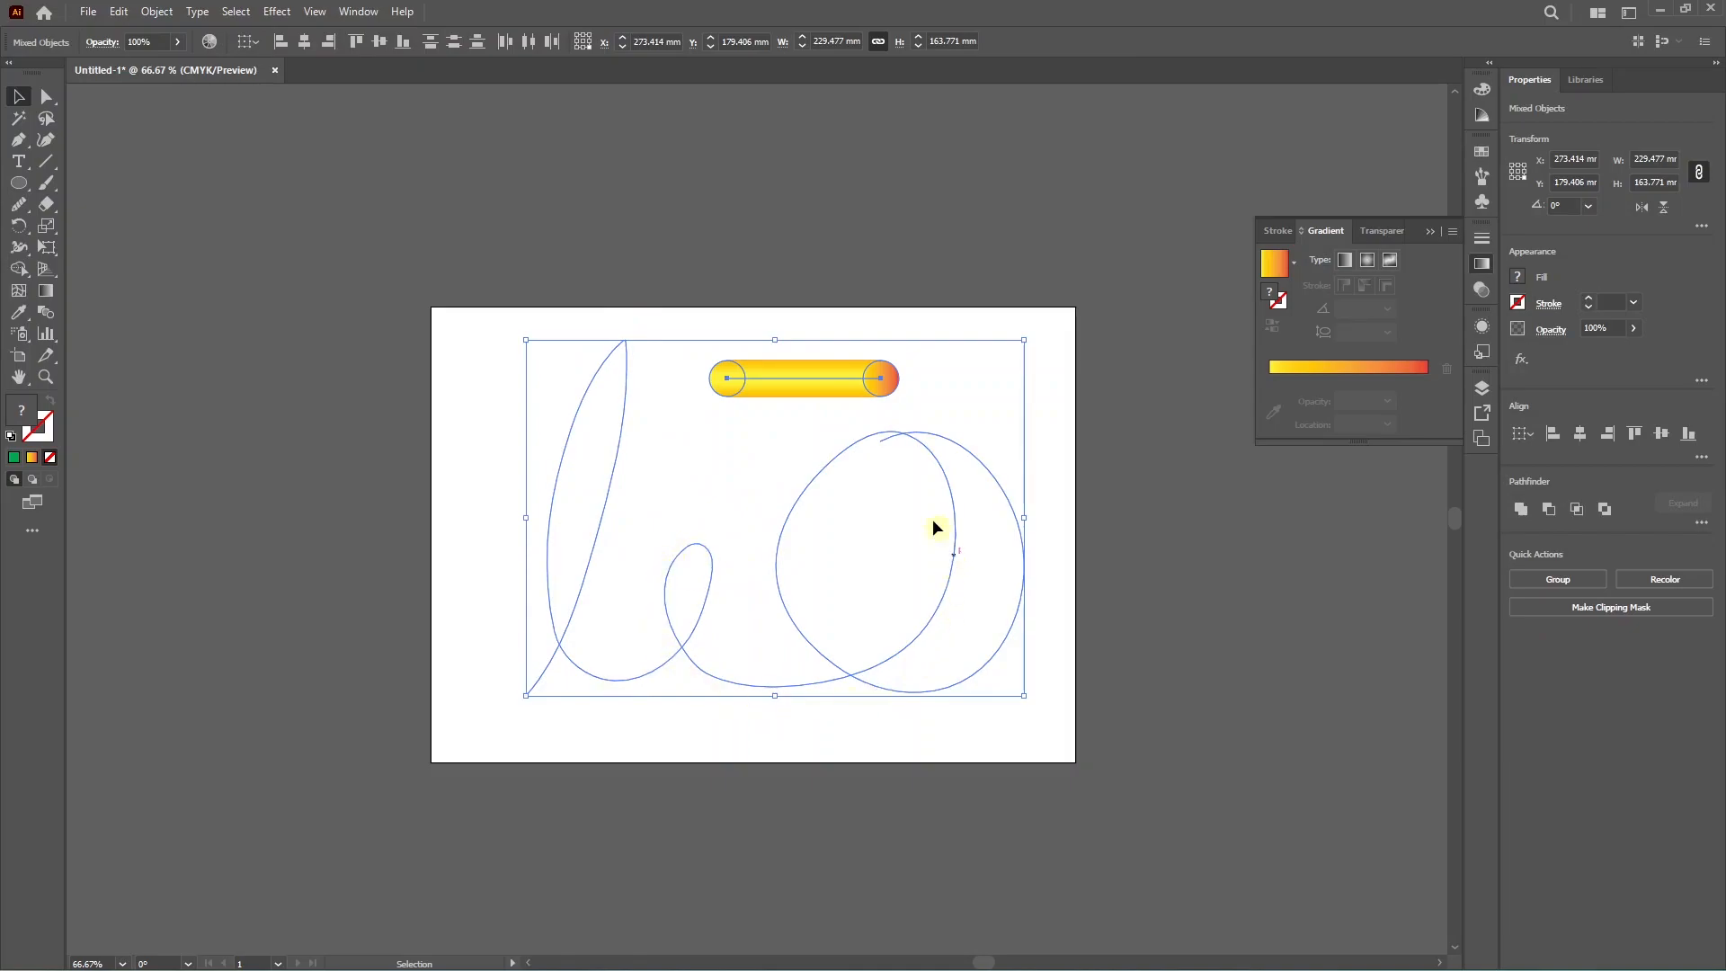
{"action": "left_click", "coordinate": [158, 11]}
{"action": "mouse_move", "coordinate": [351, 569]}
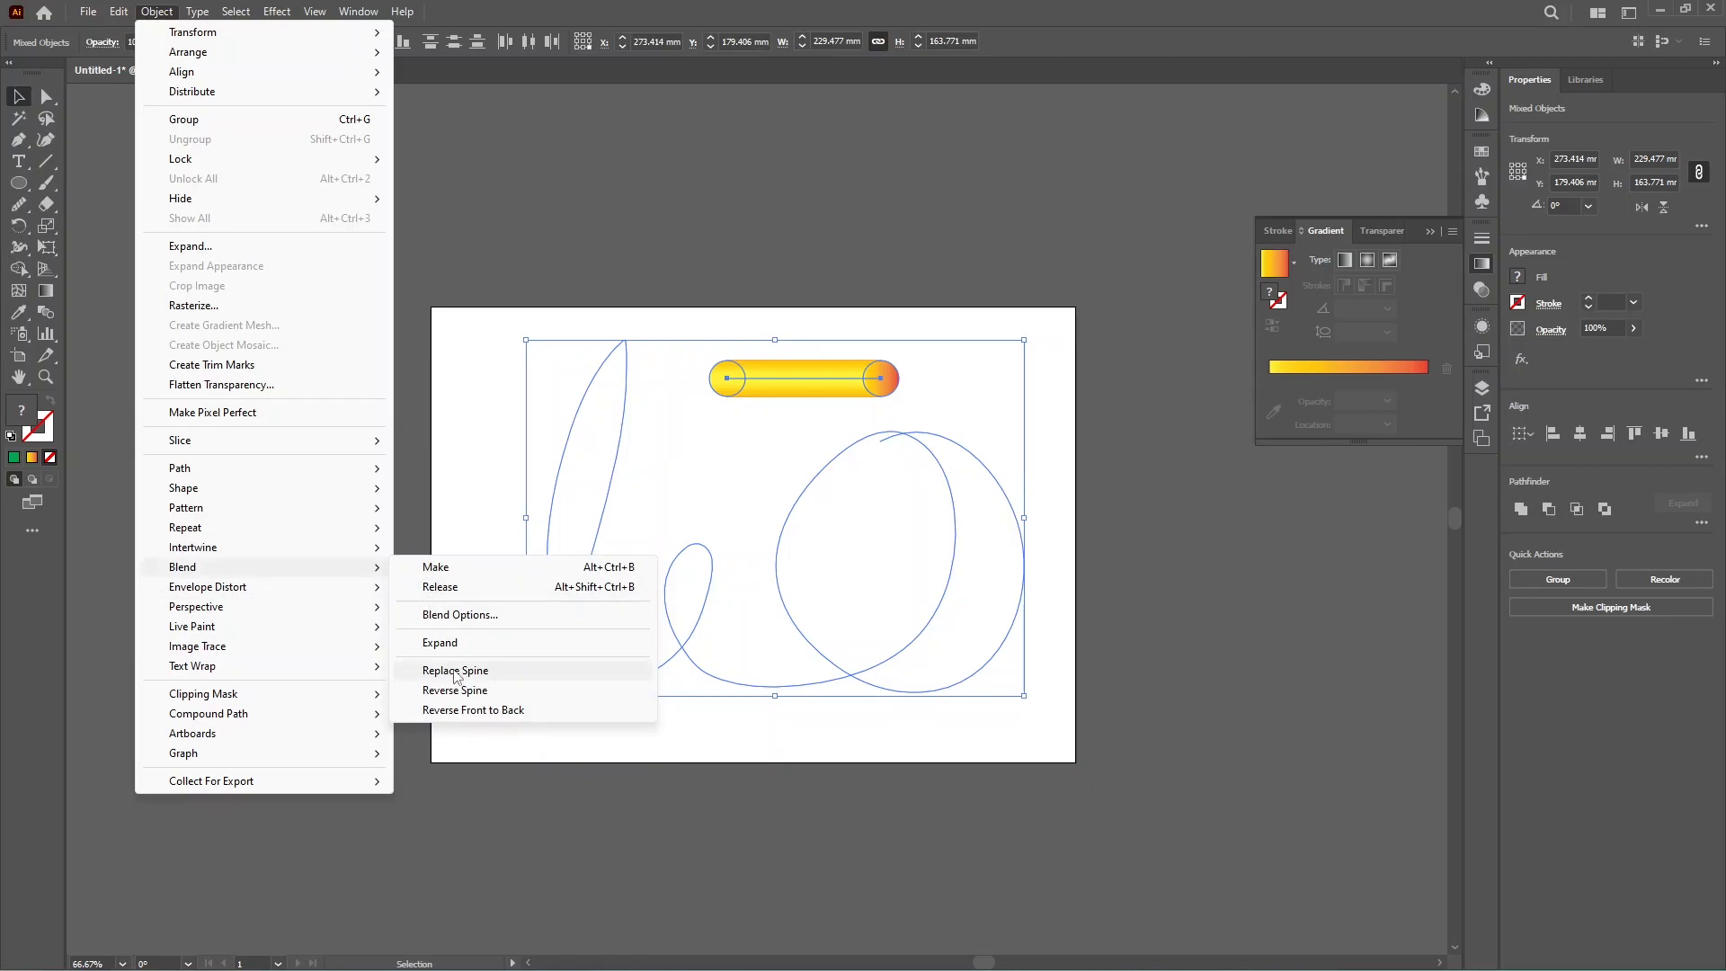
{"action": "left_click", "coordinate": [455, 672]}
{"action": "left_click", "coordinate": [451, 668]}
{"action": "left_click", "coordinate": [1158, 641]}
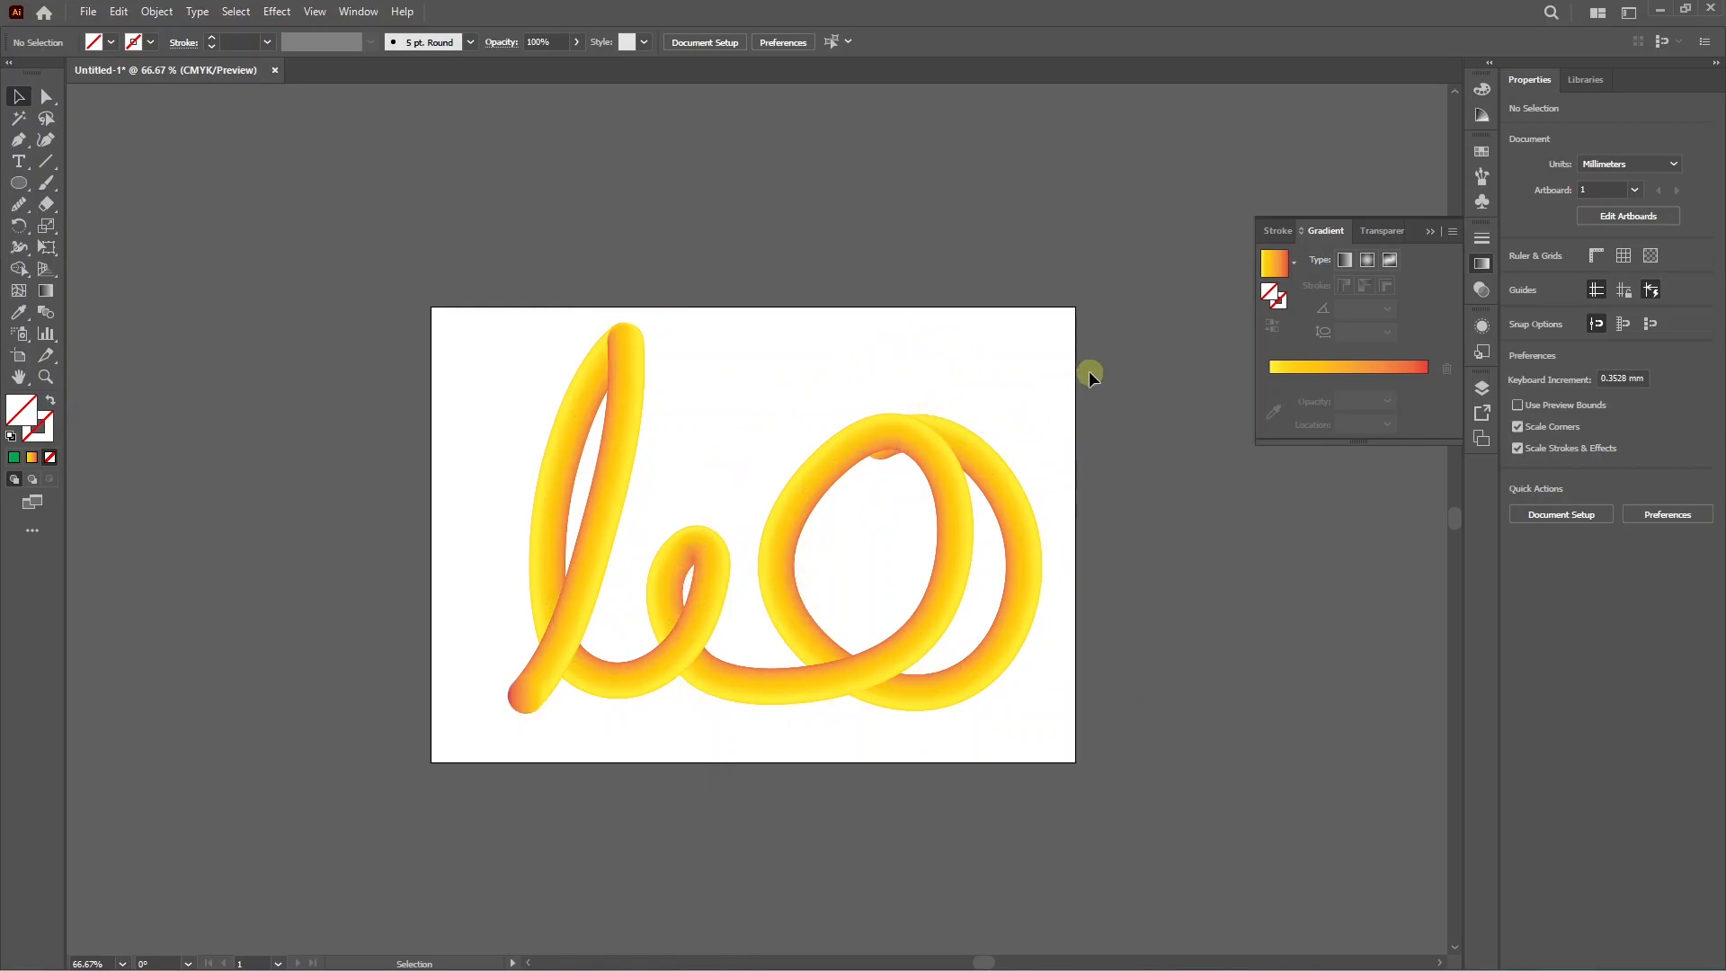
- Compare the blend's Align to Page and Align to Path orientations at 1000 specified steps, and keep Align to Path
{"action": "key", "text": "ctrl+a"}
{"action": "key", "text": "ctrl+1"}
{"action": "double_click", "coordinate": [46, 312]}
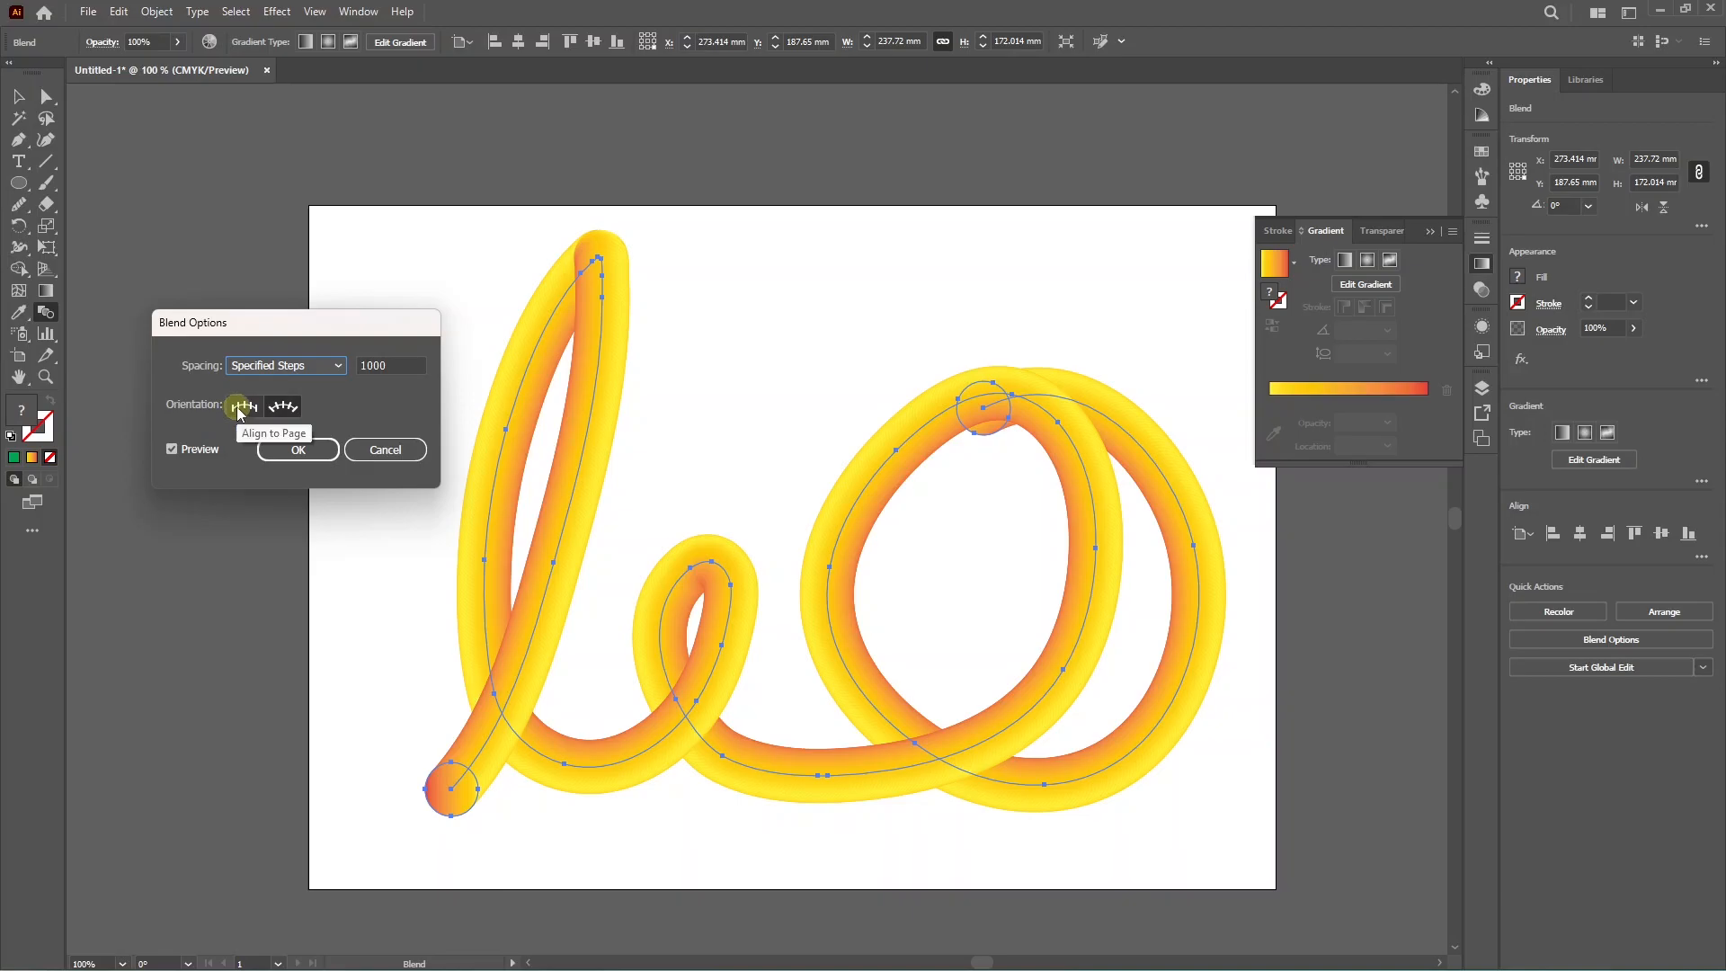
{"action": "left_click", "coordinate": [241, 407]}
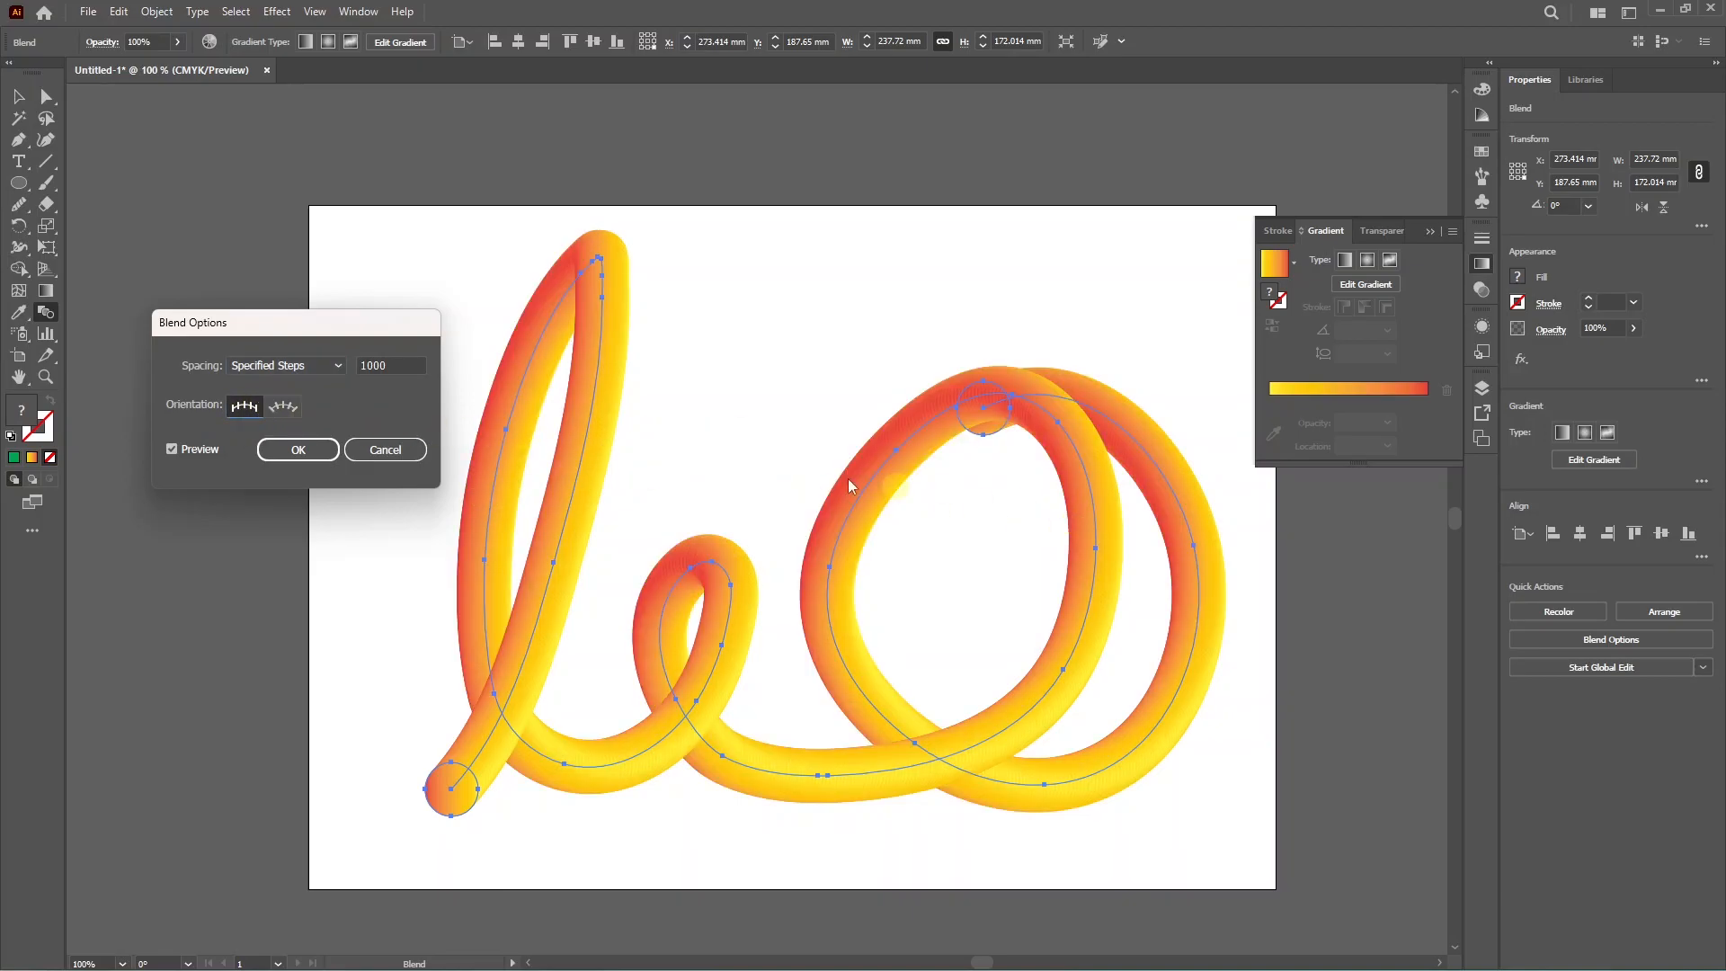
{"action": "left_click", "coordinate": [284, 408]}
{"action": "left_click", "coordinate": [244, 407]}
{"action": "left_click", "coordinate": [285, 407]}
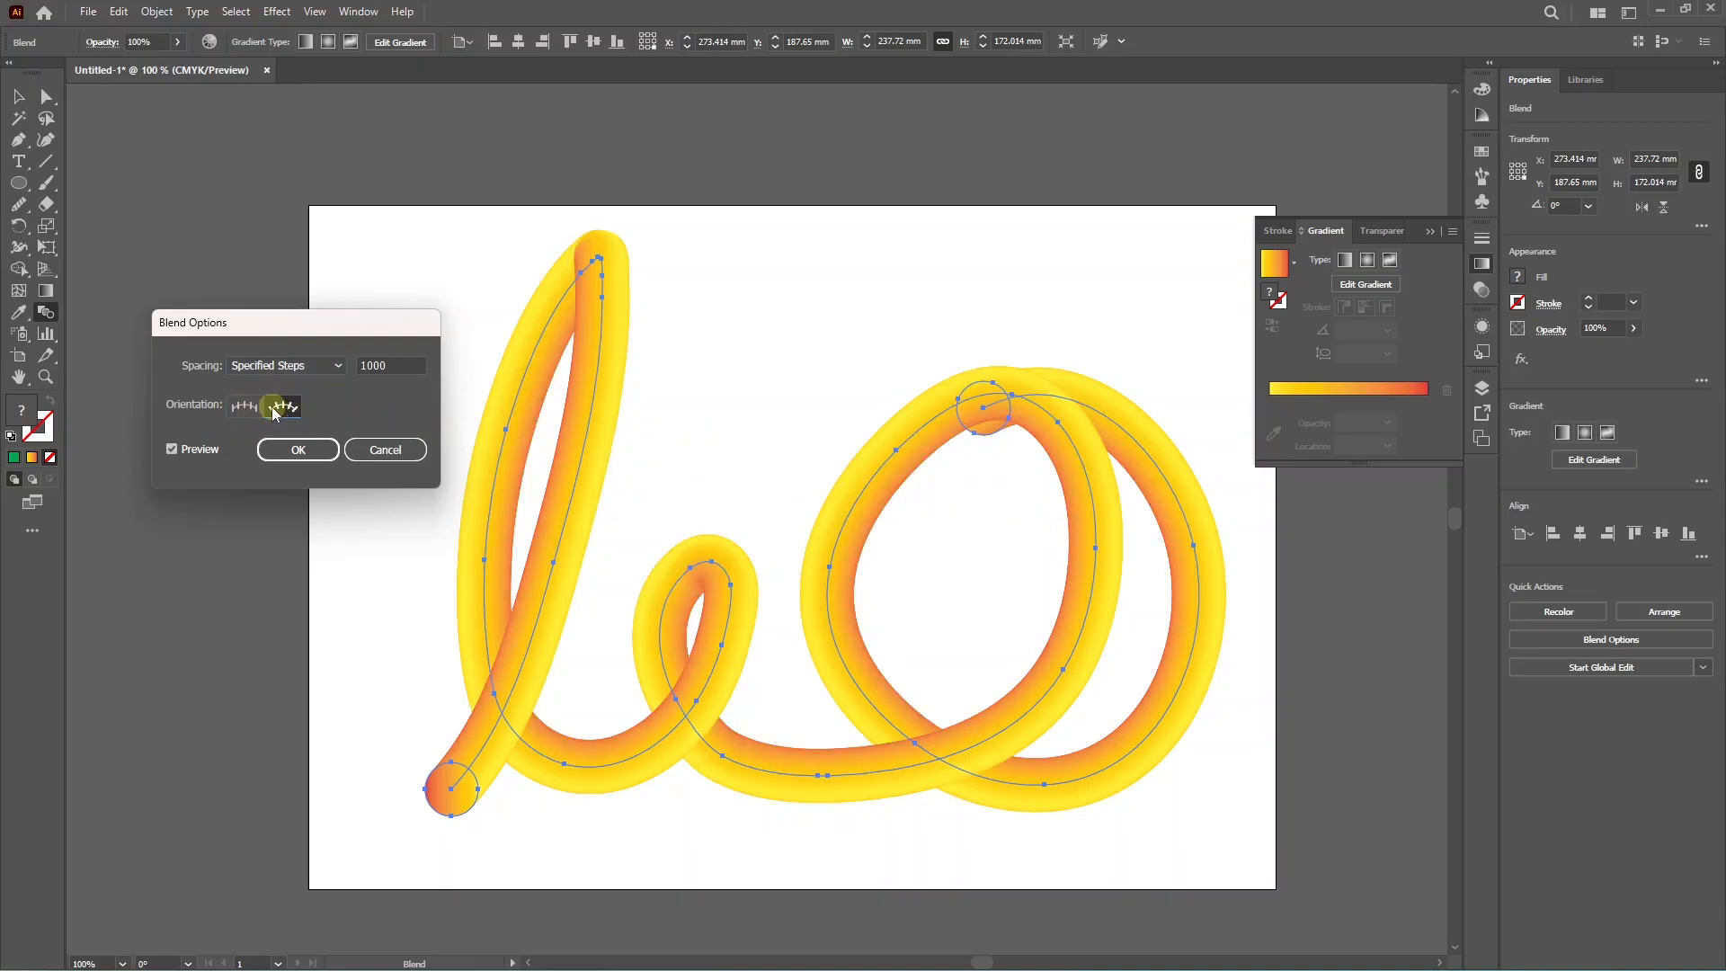
{"action": "left_click", "coordinate": [298, 450]}
- Delete the gradient blend lettering from the artboard
{"action": "left_click", "coordinate": [381, 401]}
{"action": "left_click_drag", "start_coordinate": [374, 363], "coordinate": [1254, 805]}
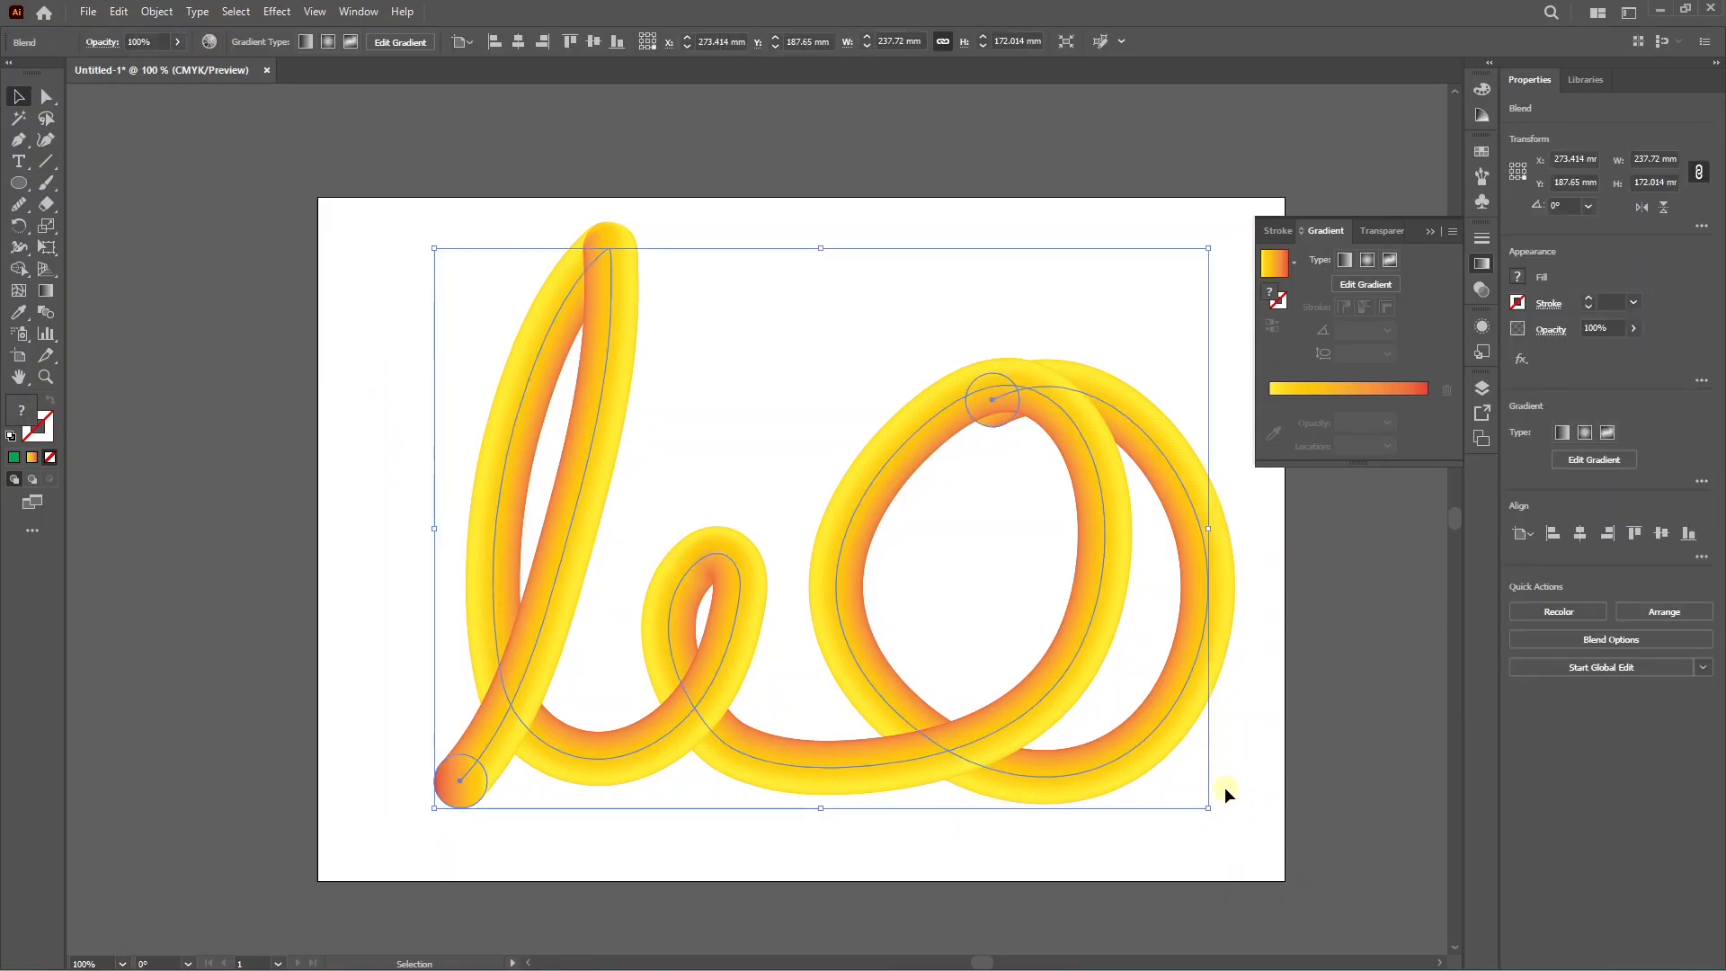
{"action": "key", "text": "Delete"}
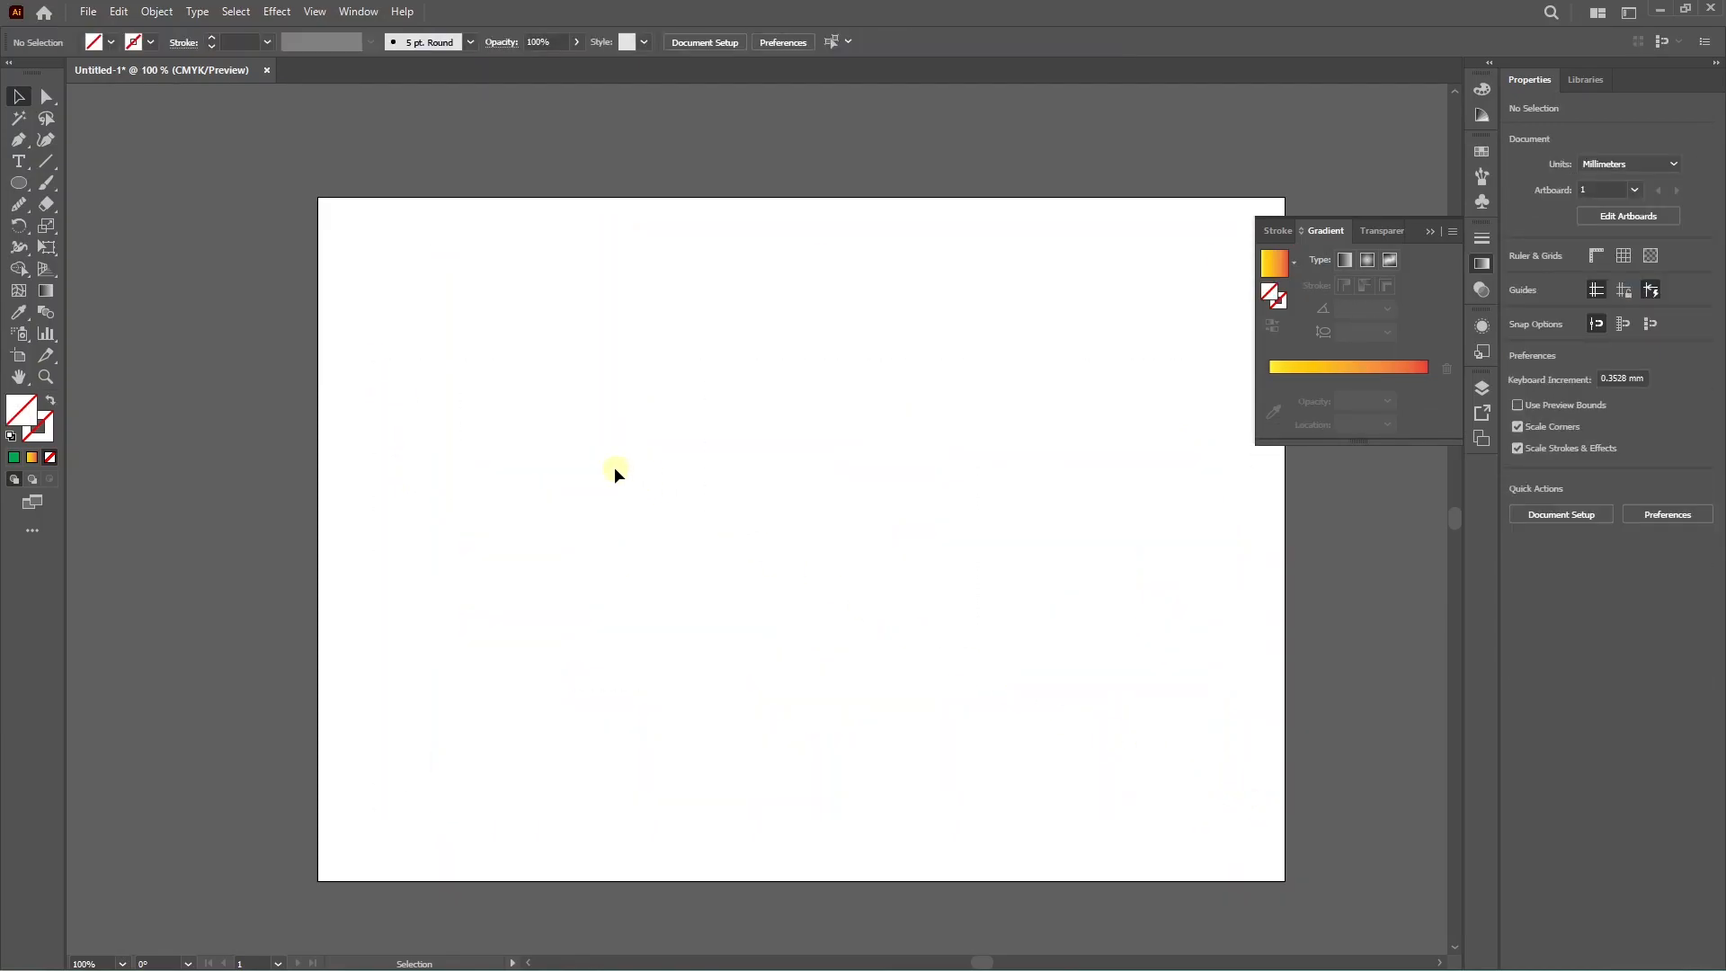
- Draw a square with a green fill (00A651) near the artboard's centre and reduce it to about 85 mm wide
{"action": "key", "text": "m"}
{"action": "left_click_drag", "start_coordinate": [534, 368], "coordinate": [939, 774]}
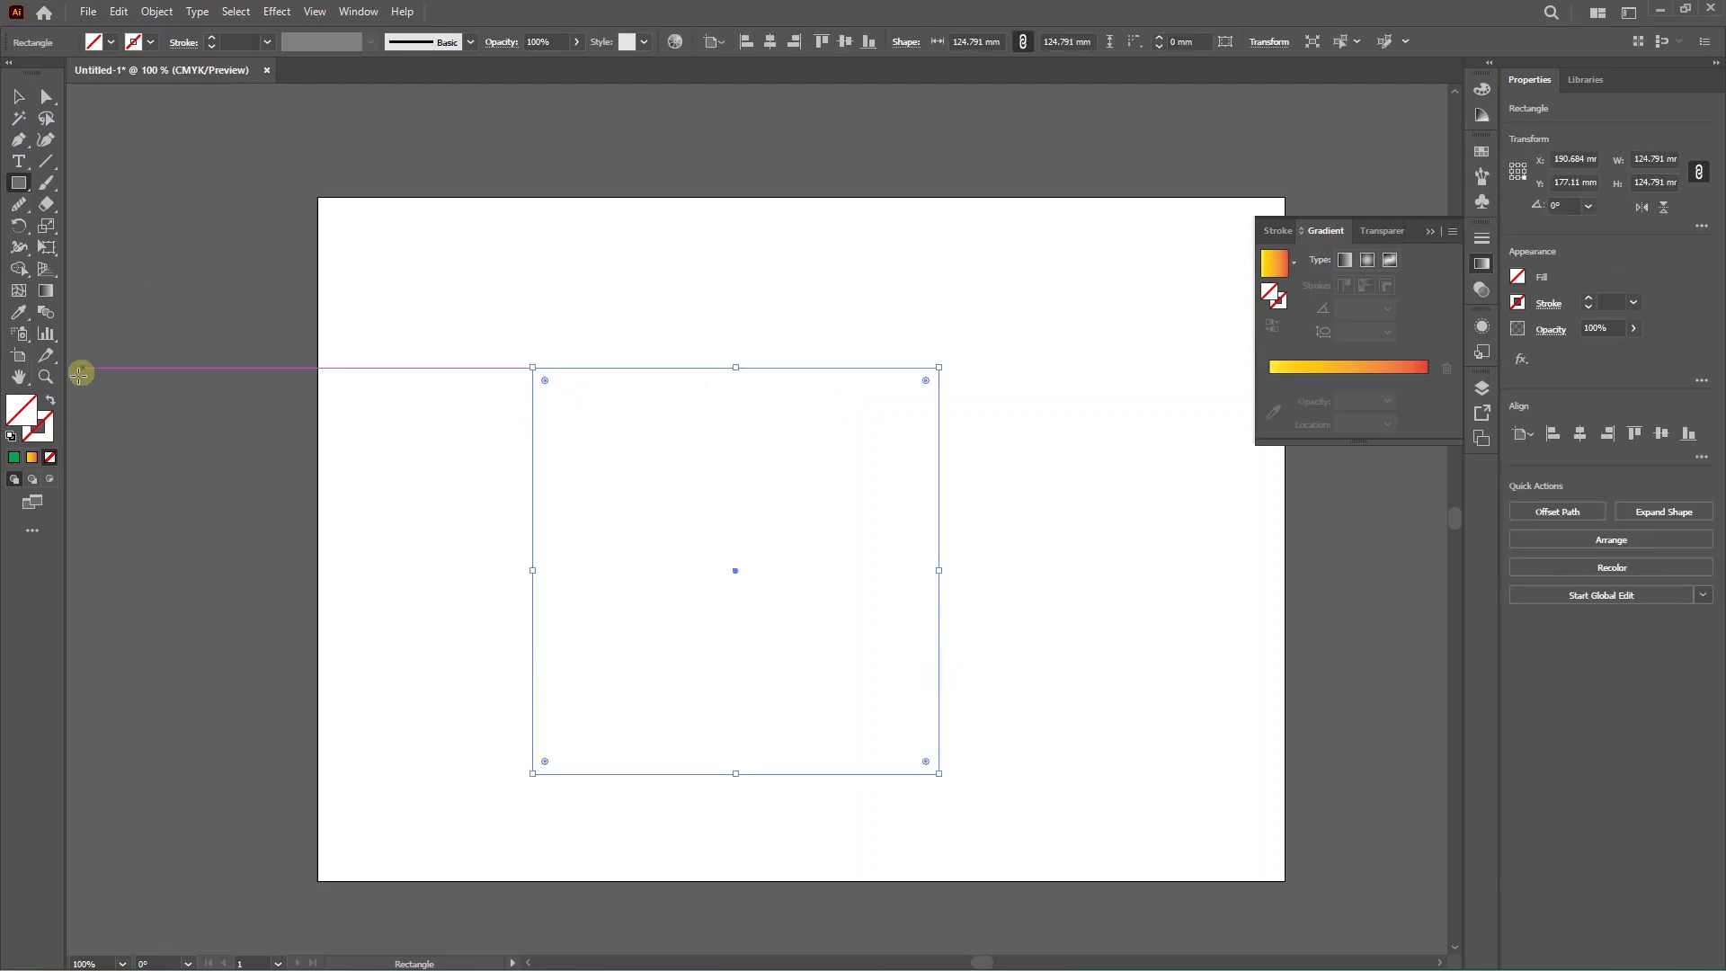
{"action": "left_click", "coordinate": [14, 457]}
{"action": "key", "text": "v"}
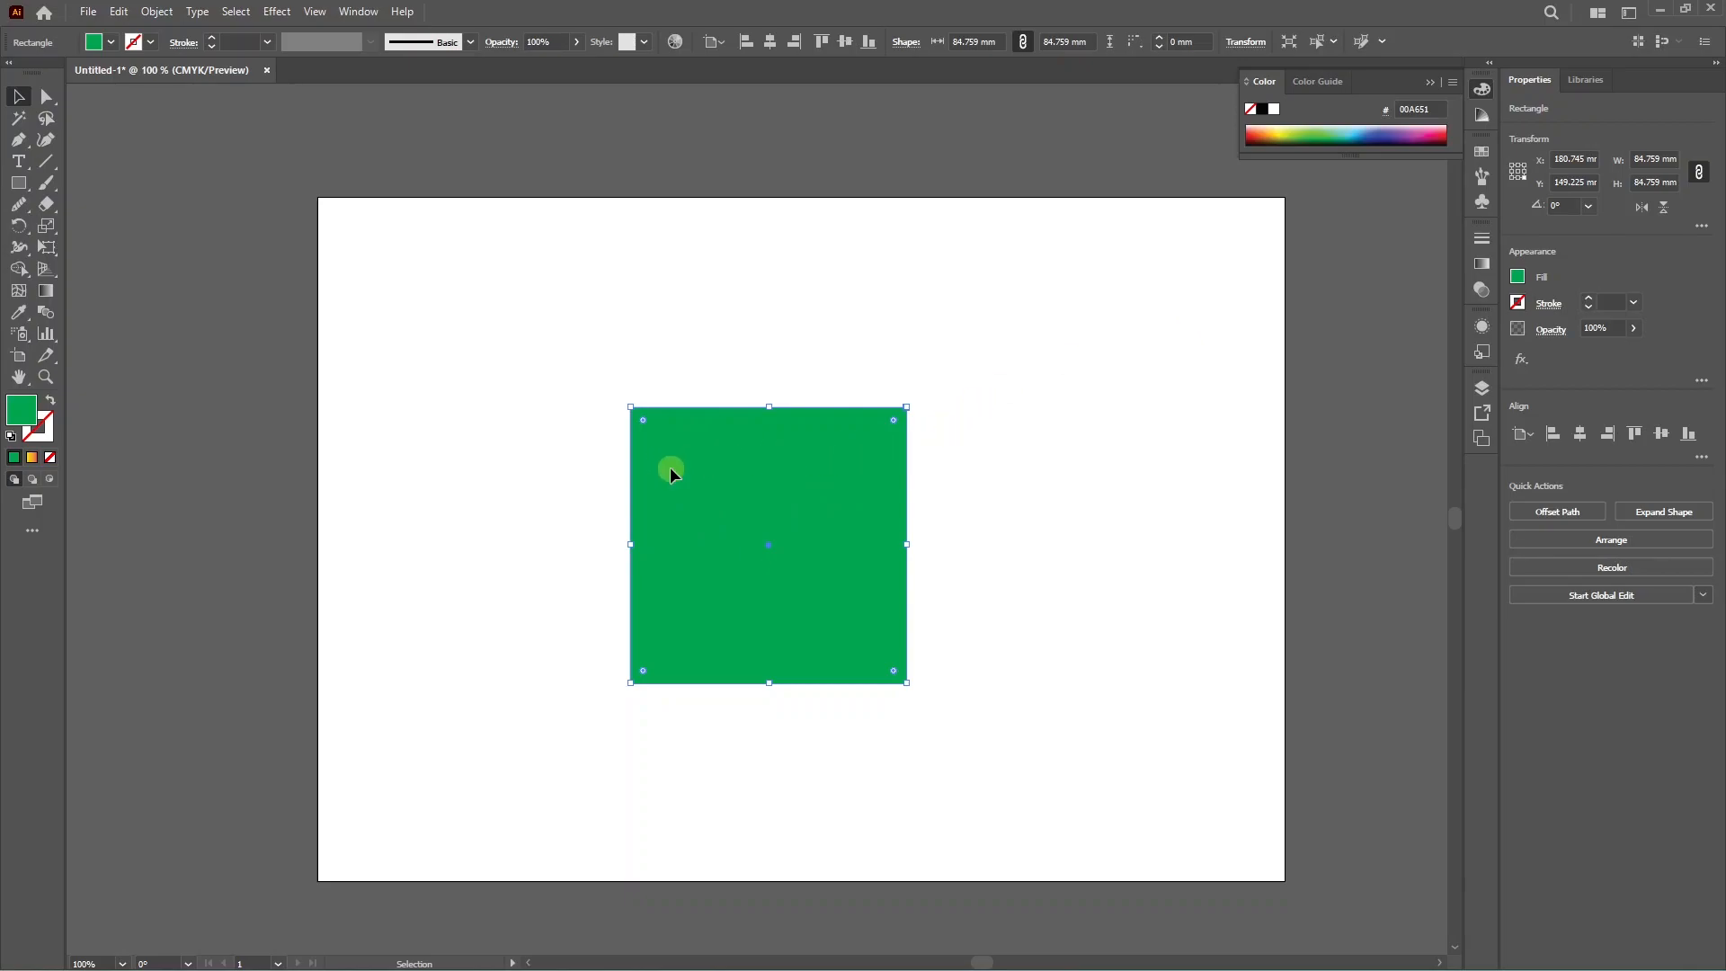
- Set the green square's width and height to 100 mm in the detached Properties, and close them
{"action": "left_click_drag", "start_coordinate": [1532, 83], "coordinate": [1065, 277]}
{"action": "scroll", "coordinate": [953, 494], "scroll_direction": "up", "scroll_amount": 1}
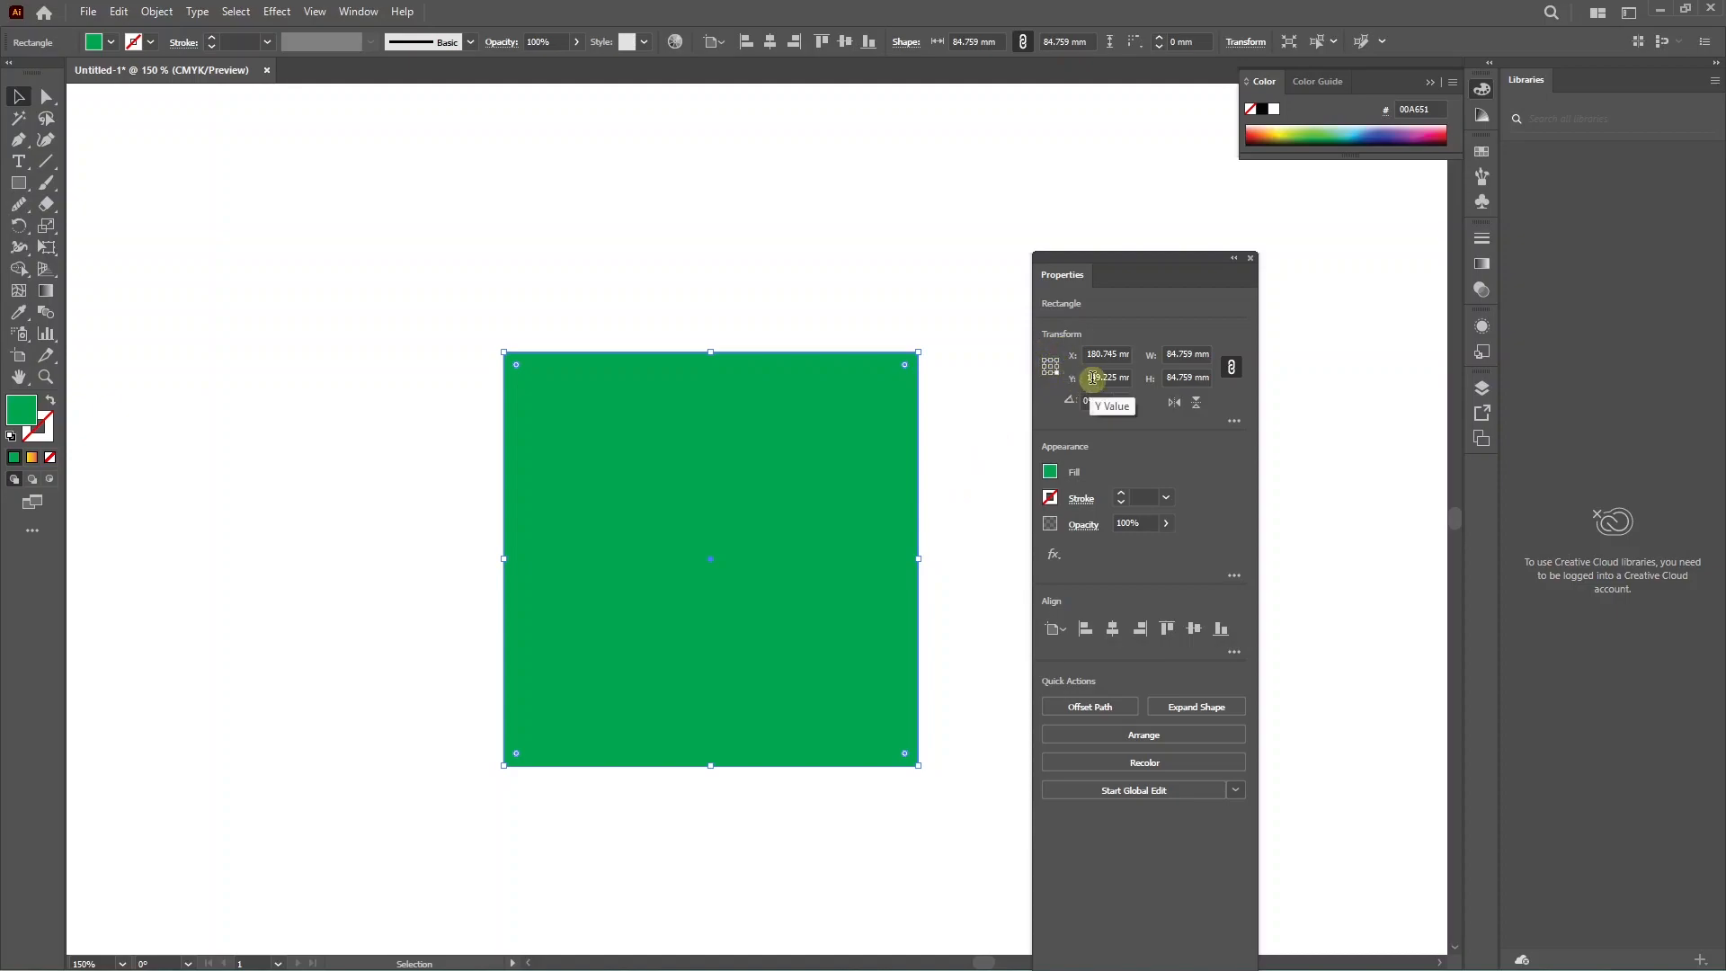
{"action": "left_click", "coordinate": [1169, 353]}
{"action": "type", "text": "100"}
{"action": "key", "text": "Return"}
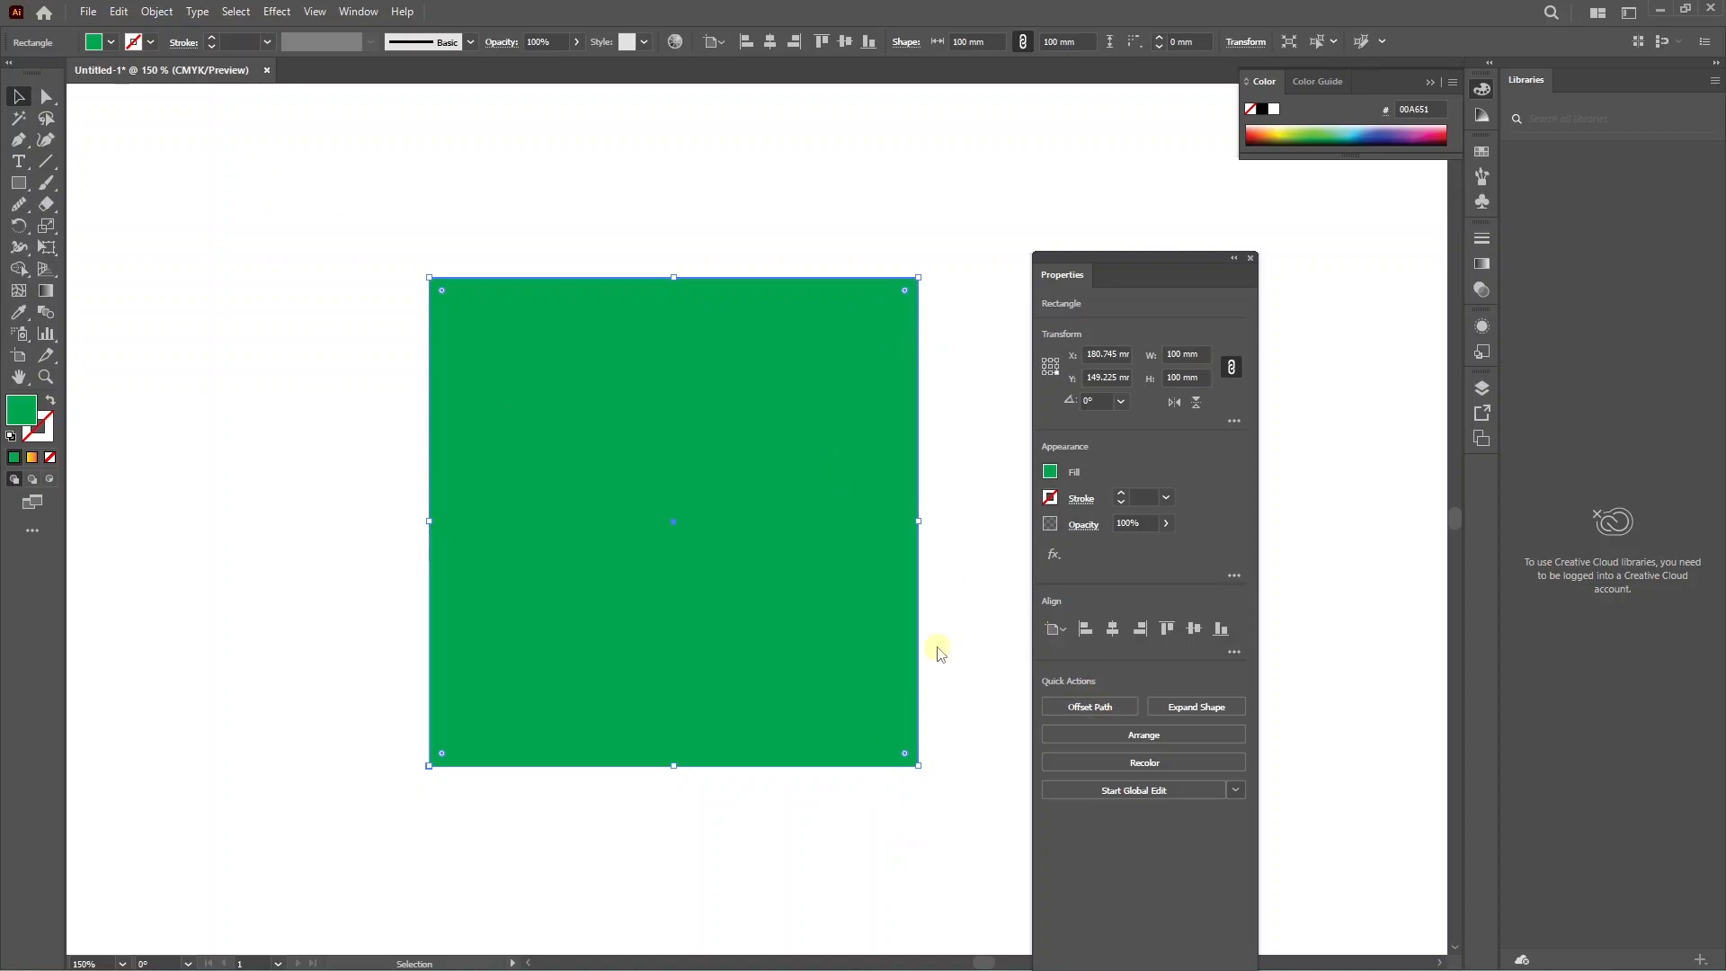
{"action": "left_click", "coordinate": [1250, 258]}
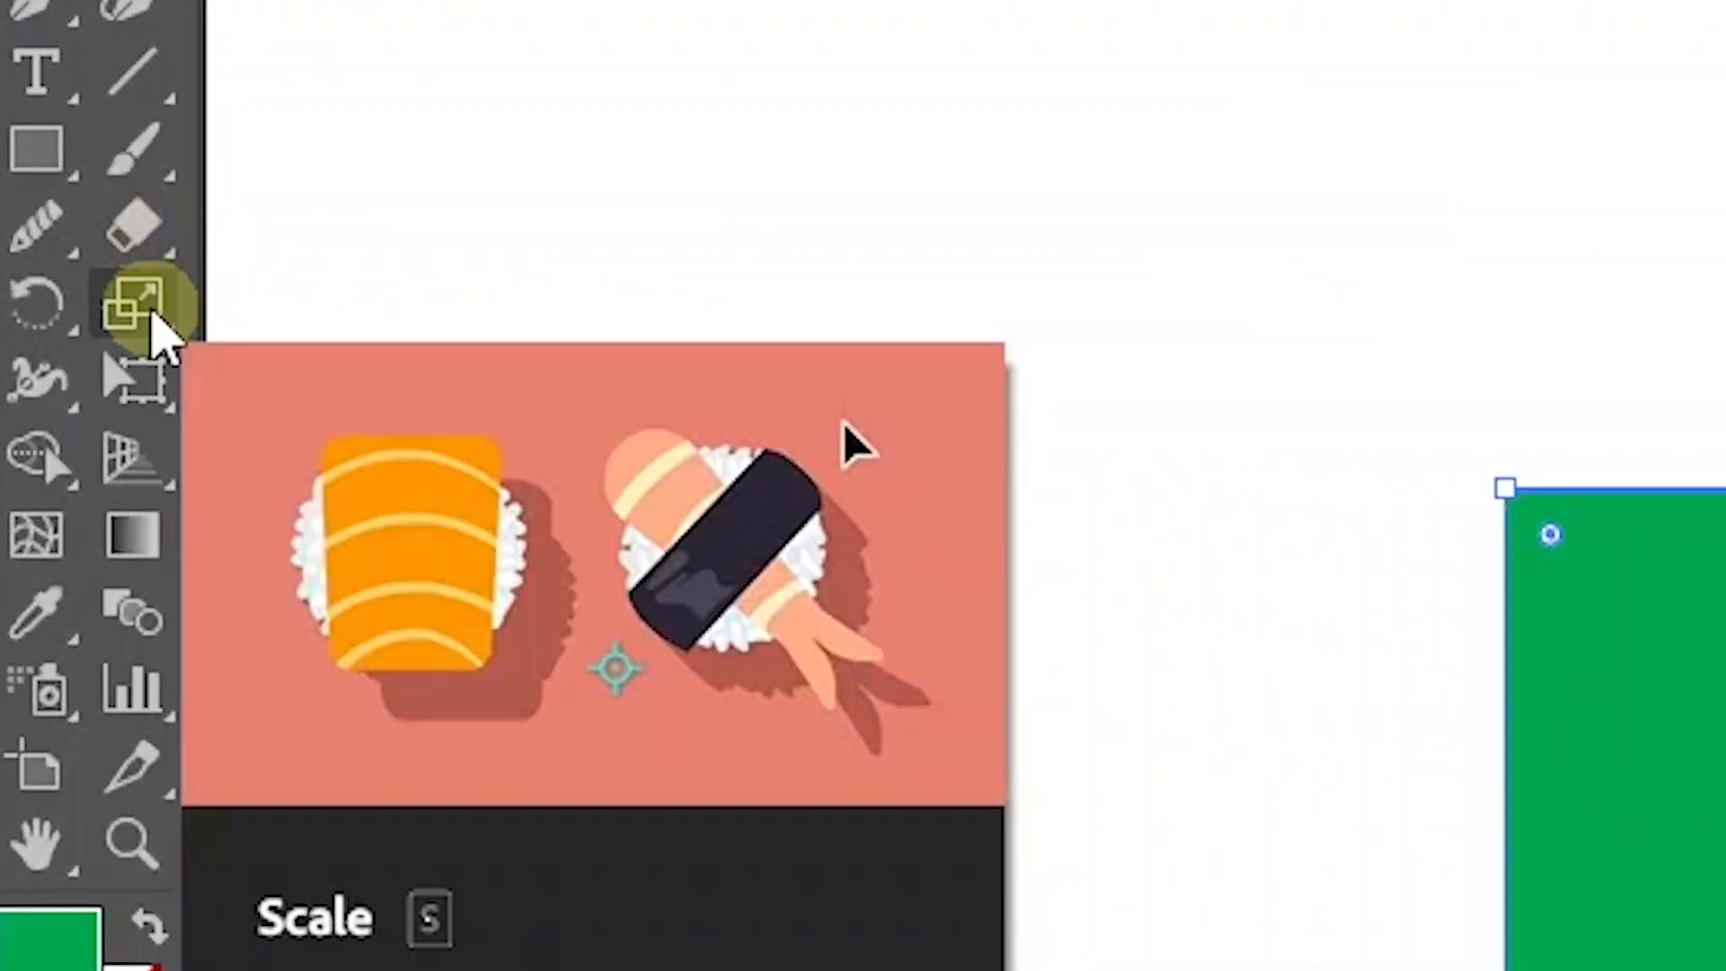
- Use the Scale tool with the square's upper-right corner as the origin and preview a uniform scale of 200%
{"action": "left_click", "coordinate": [142, 314]}
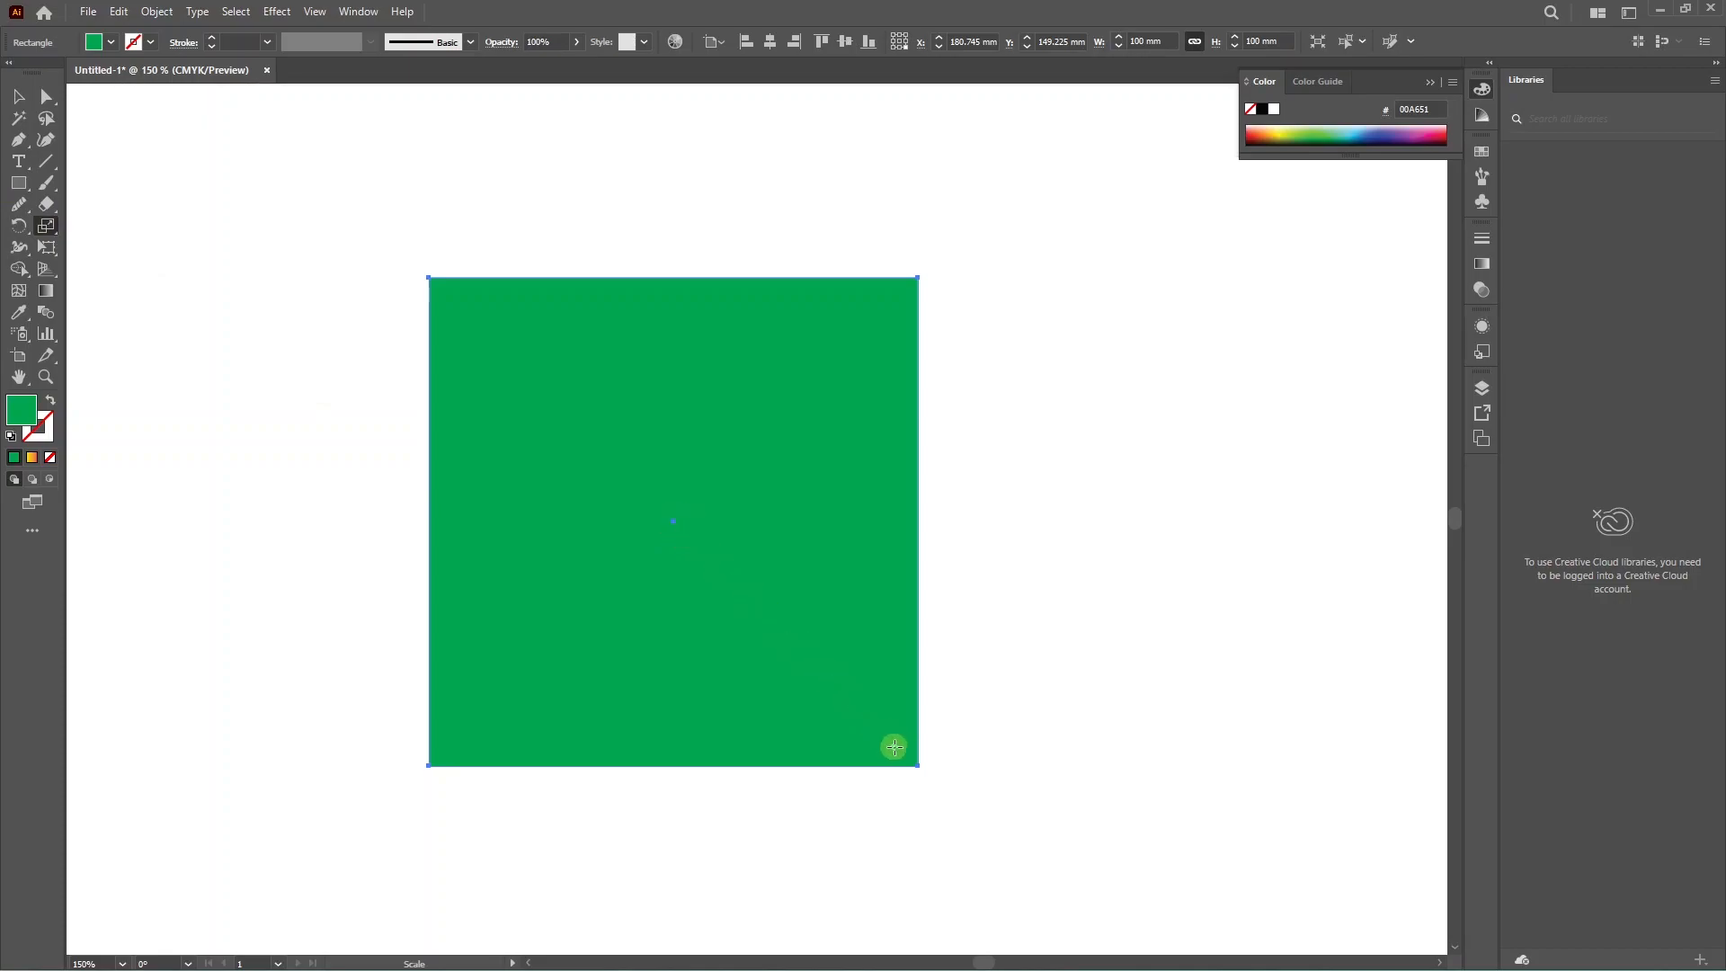
{"action": "left_click", "coordinate": [918, 277]}
{"action": "left_click", "coordinate": [917, 277], "text": "alt"}
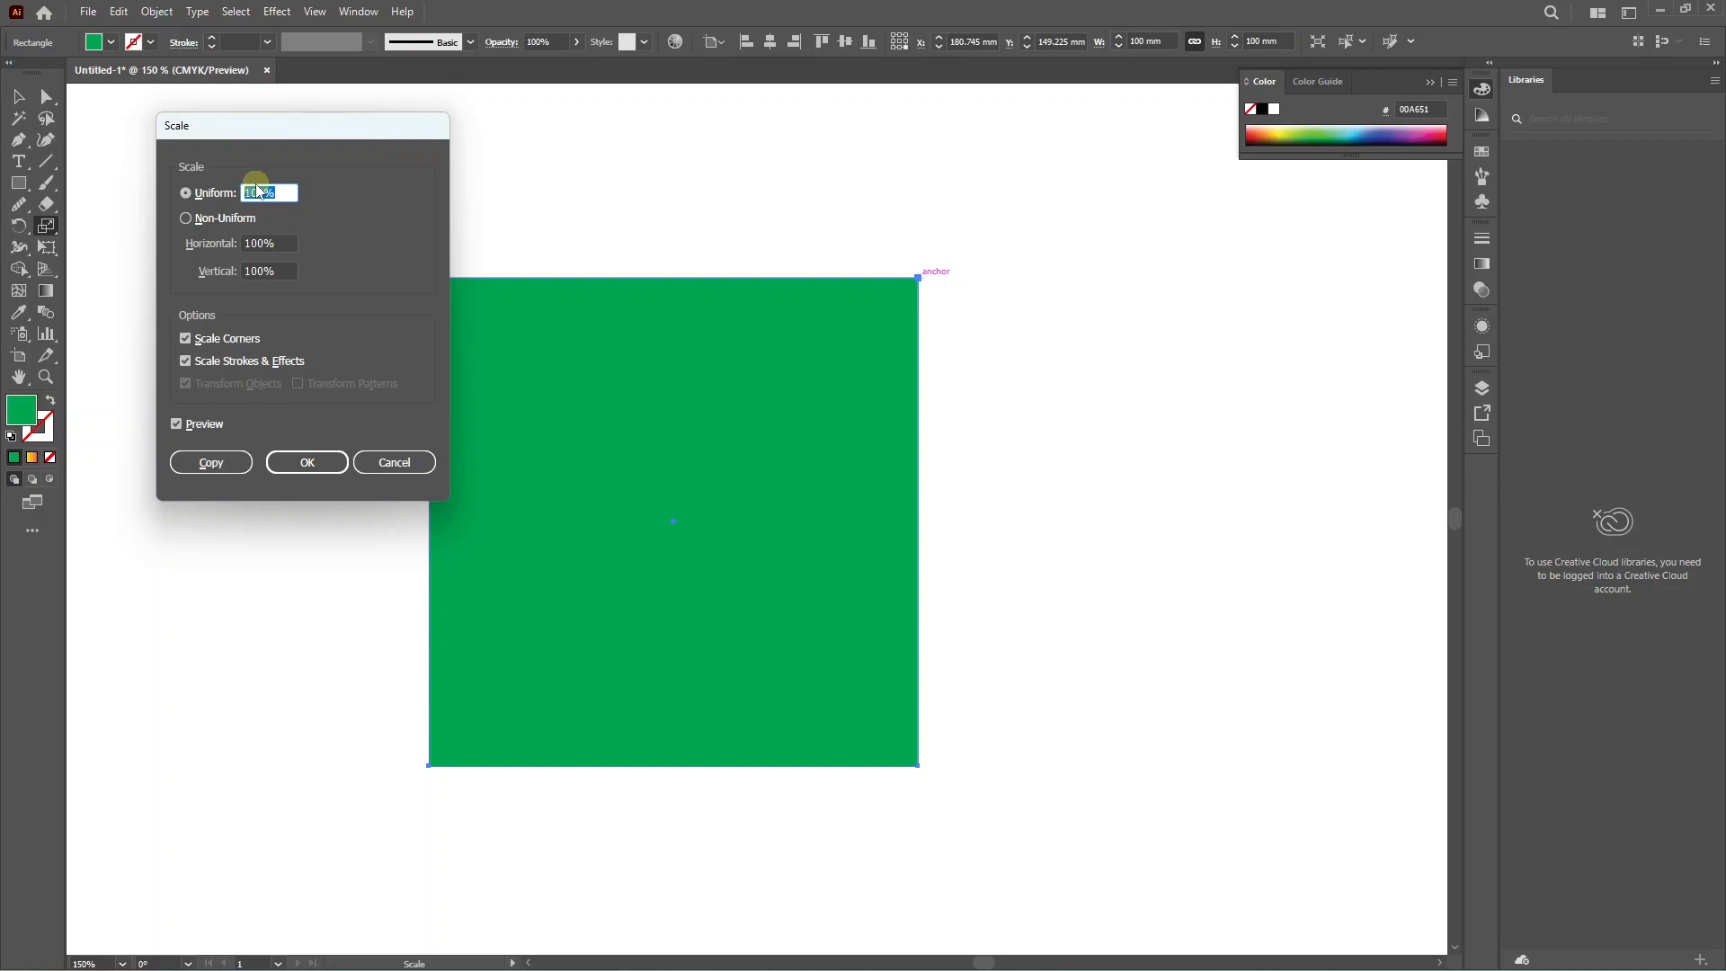
{"action": "type", "text": "2"}
{"action": "key", "text": "Tab"}
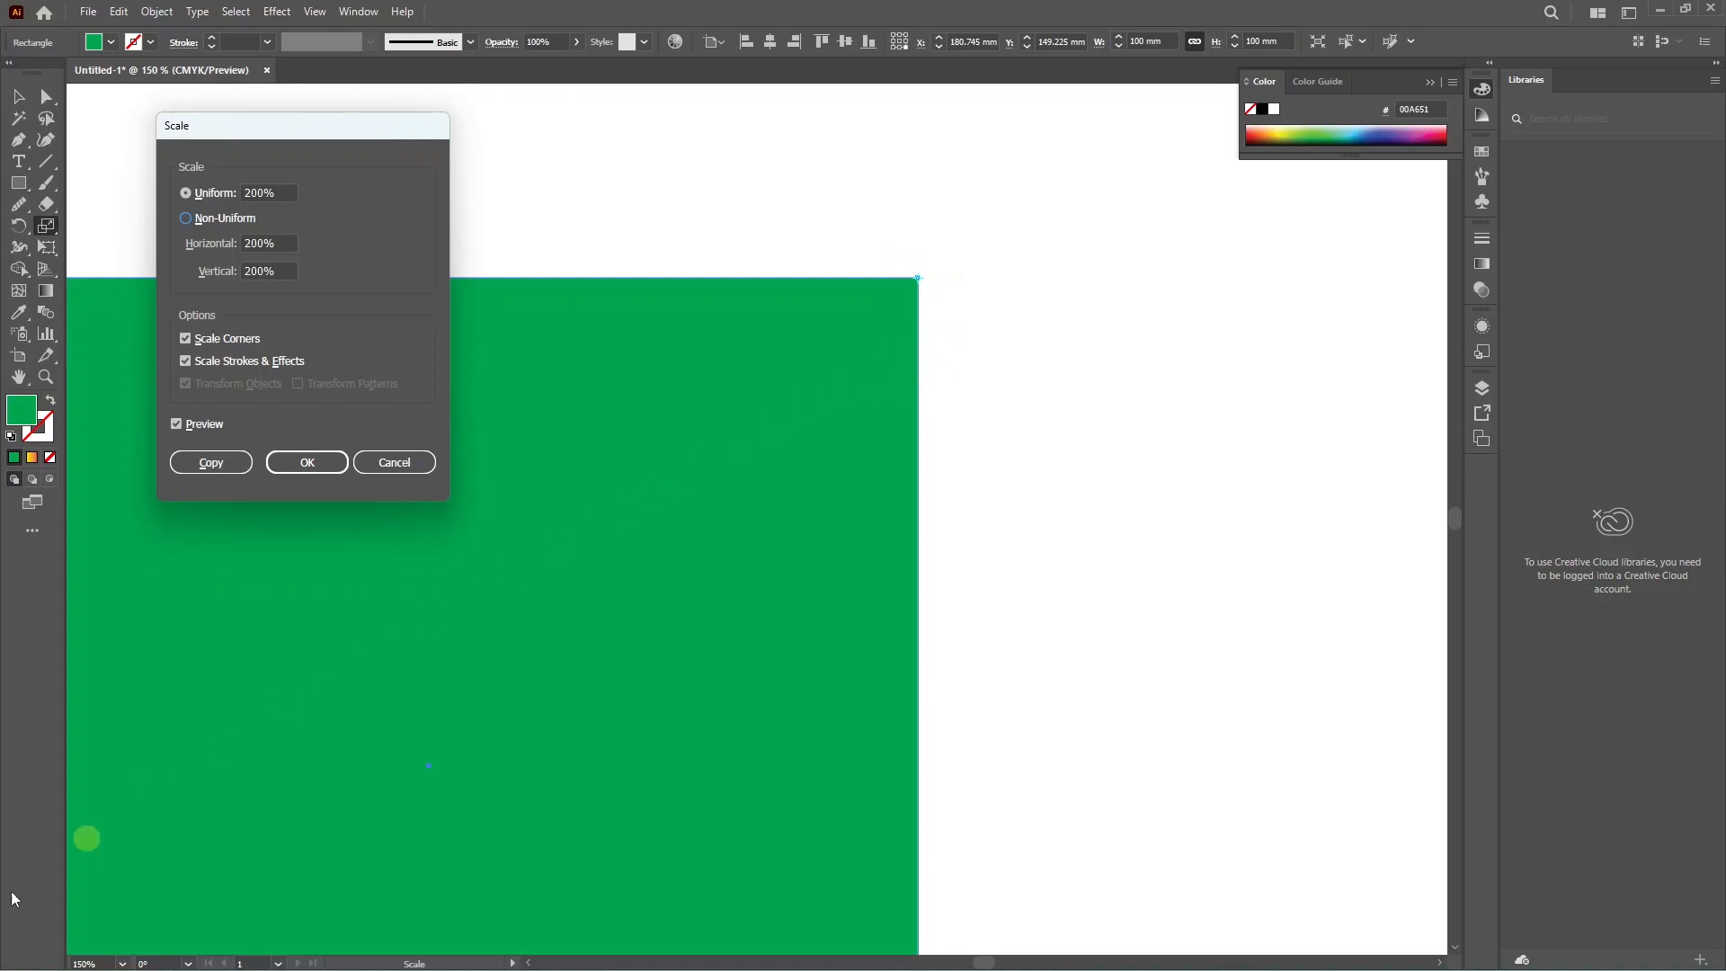
- Set the square's uniform scale to 50%
{"action": "left_click", "coordinate": [186, 193]}
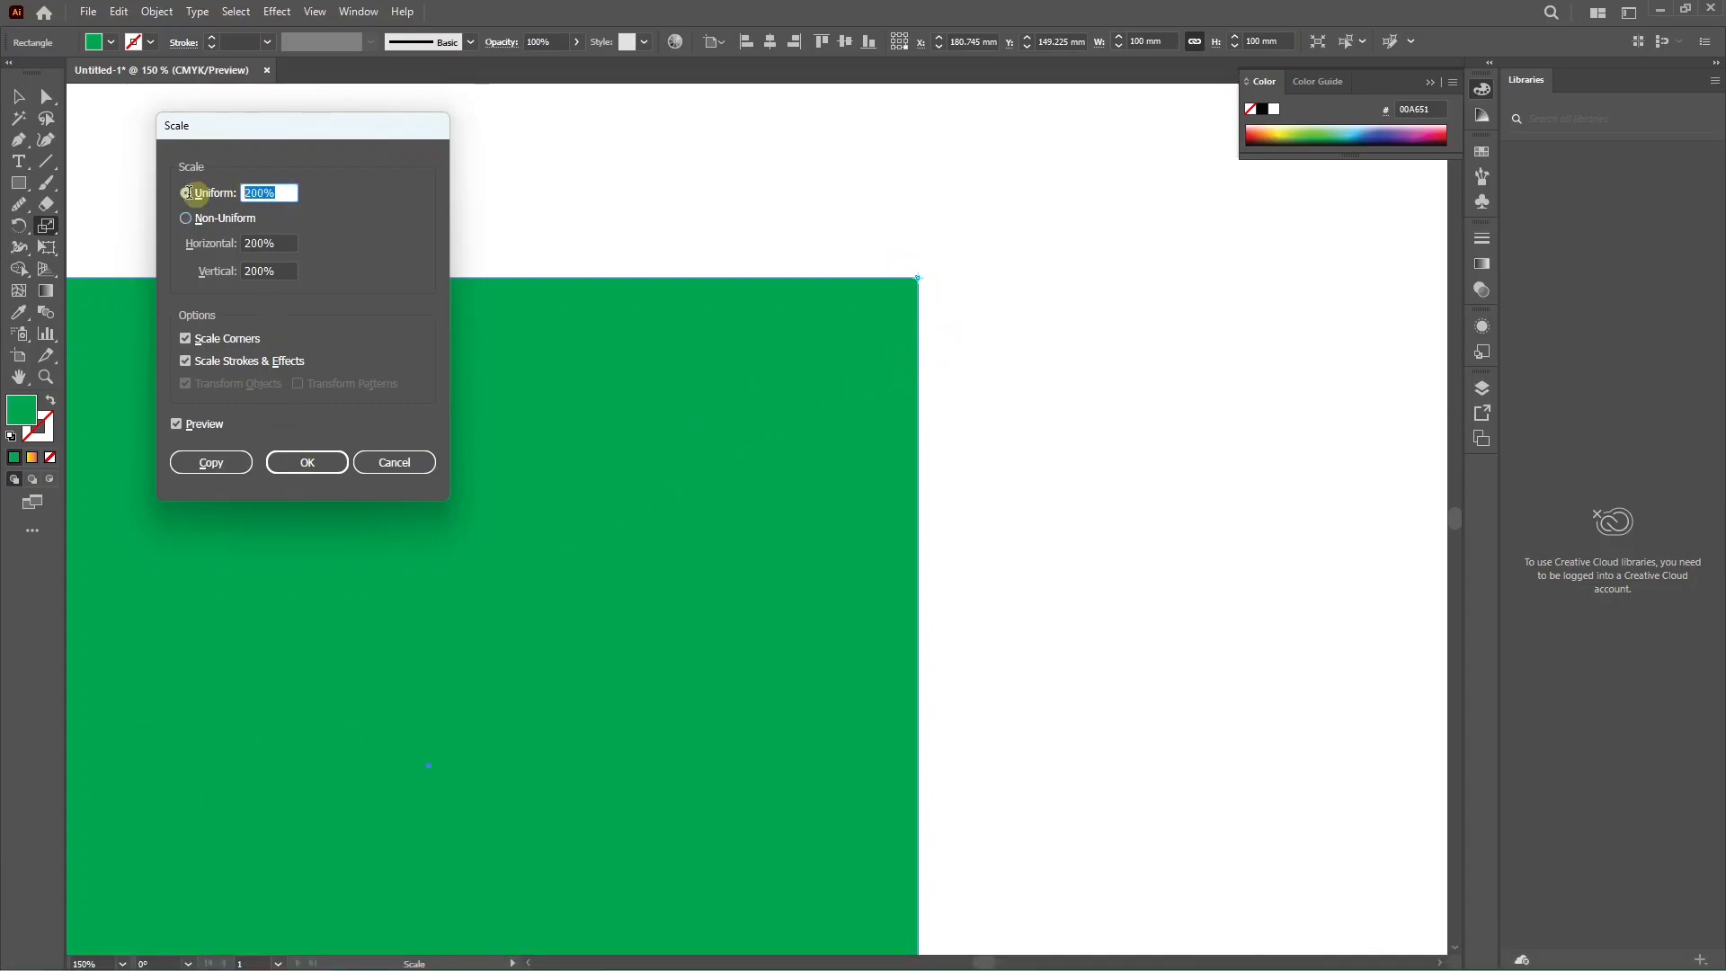
{"action": "type", "text": "50"}
{"action": "key", "text": "Tab"}
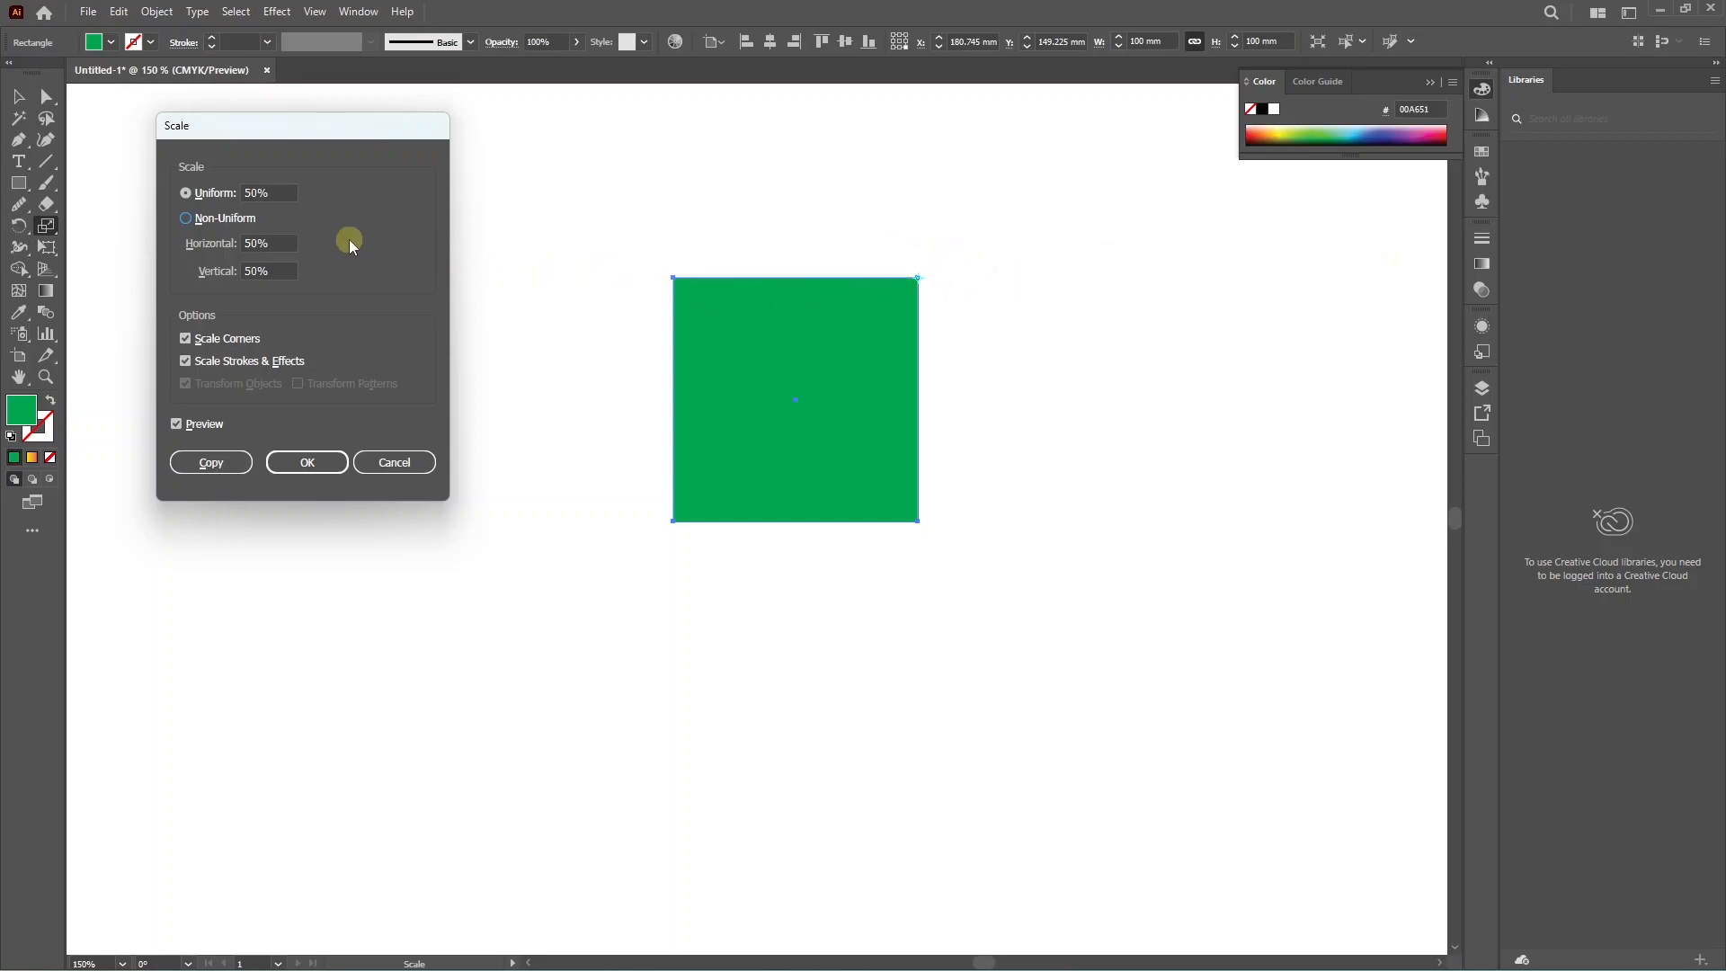
- Scale the square non-uniformly to 50% horizontally and 70% vertically
{"action": "left_click", "coordinate": [206, 219]}
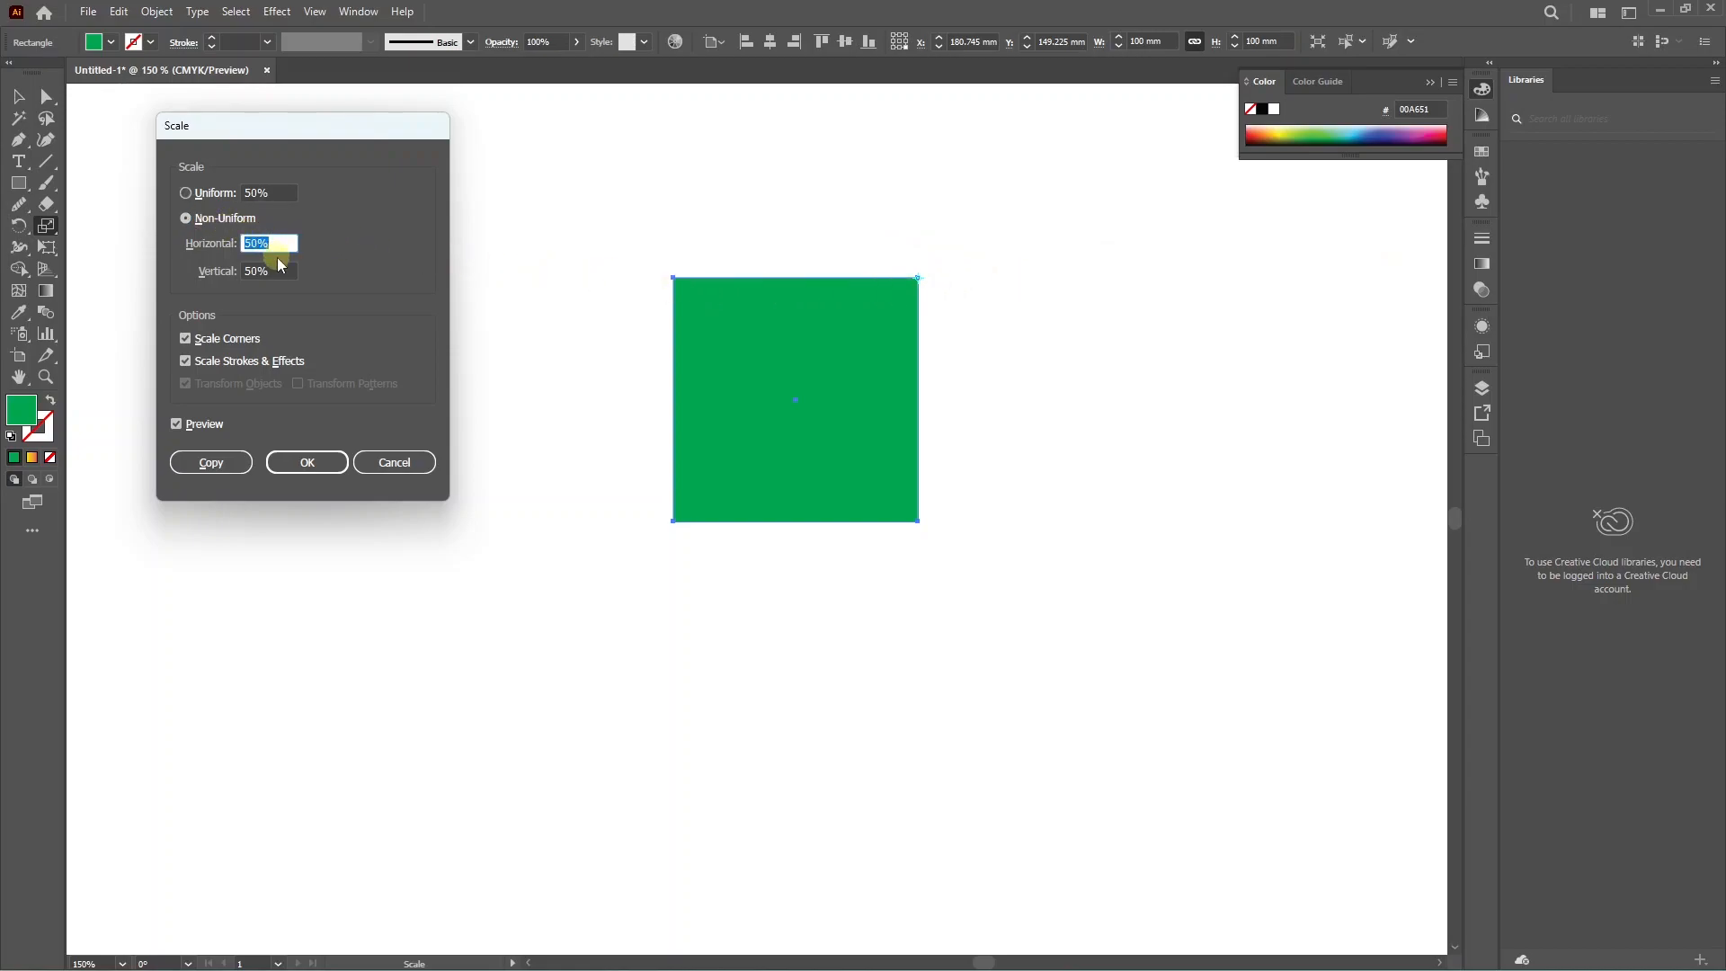
{"action": "left_click", "coordinate": [242, 274]}
{"action": "type", "text": "70"}
{"action": "key", "text": "Tab"}
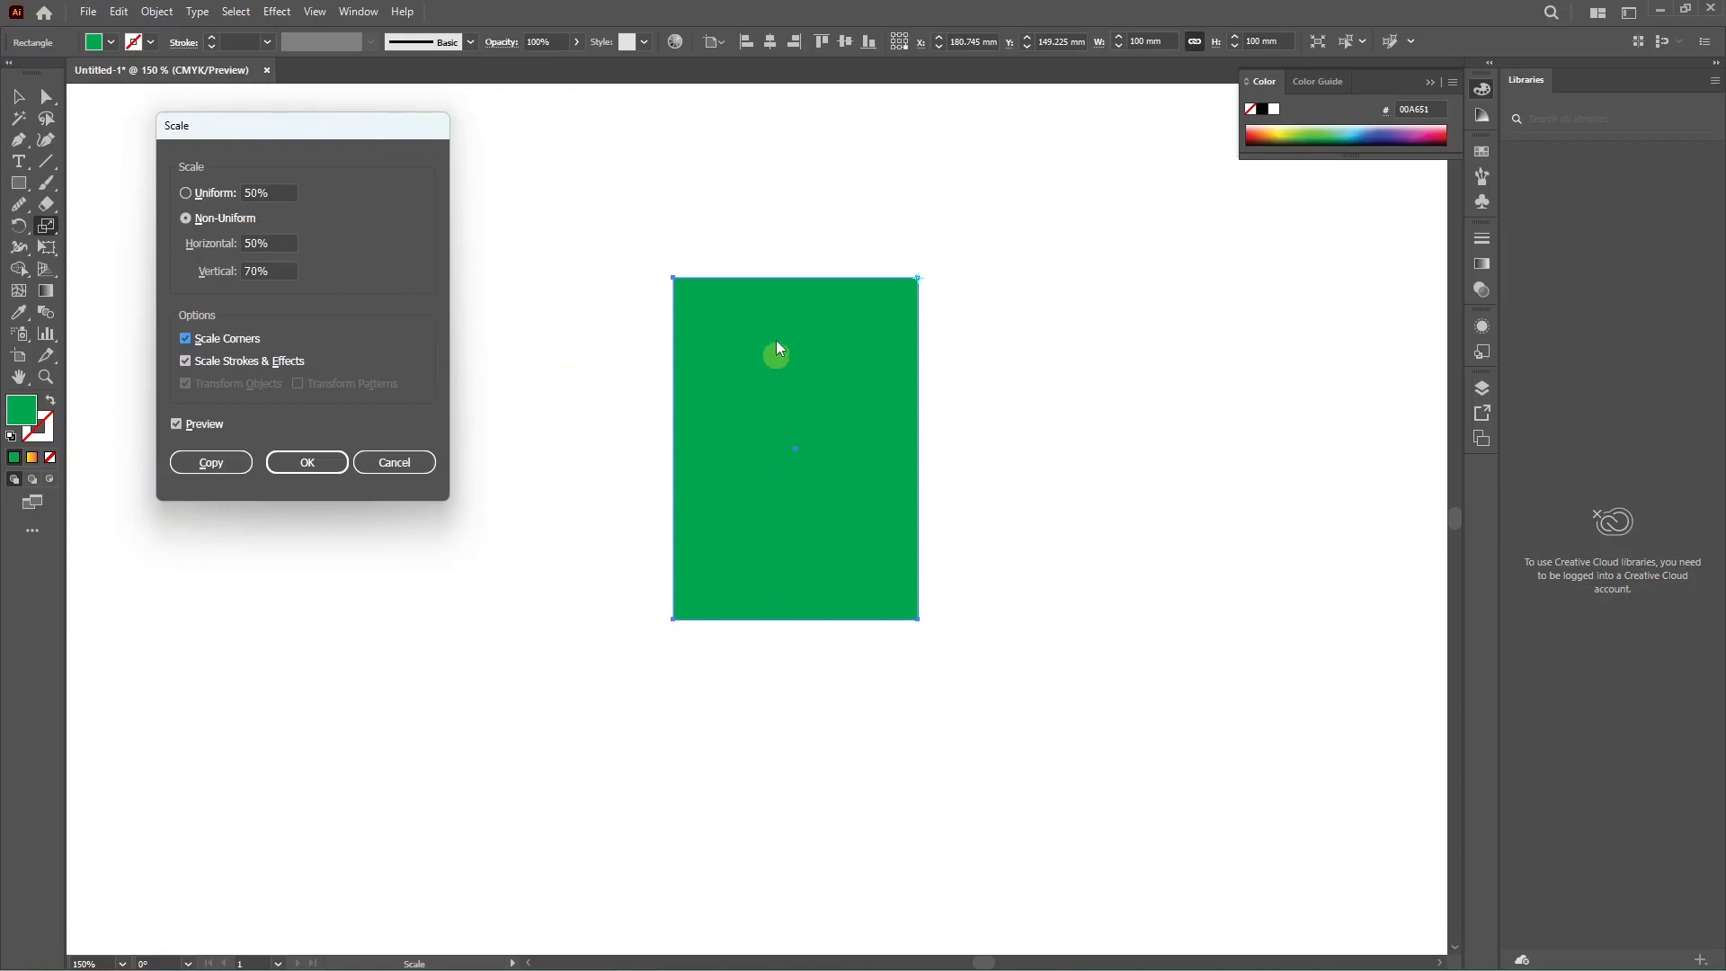
{"action": "key", "text": "Return"}
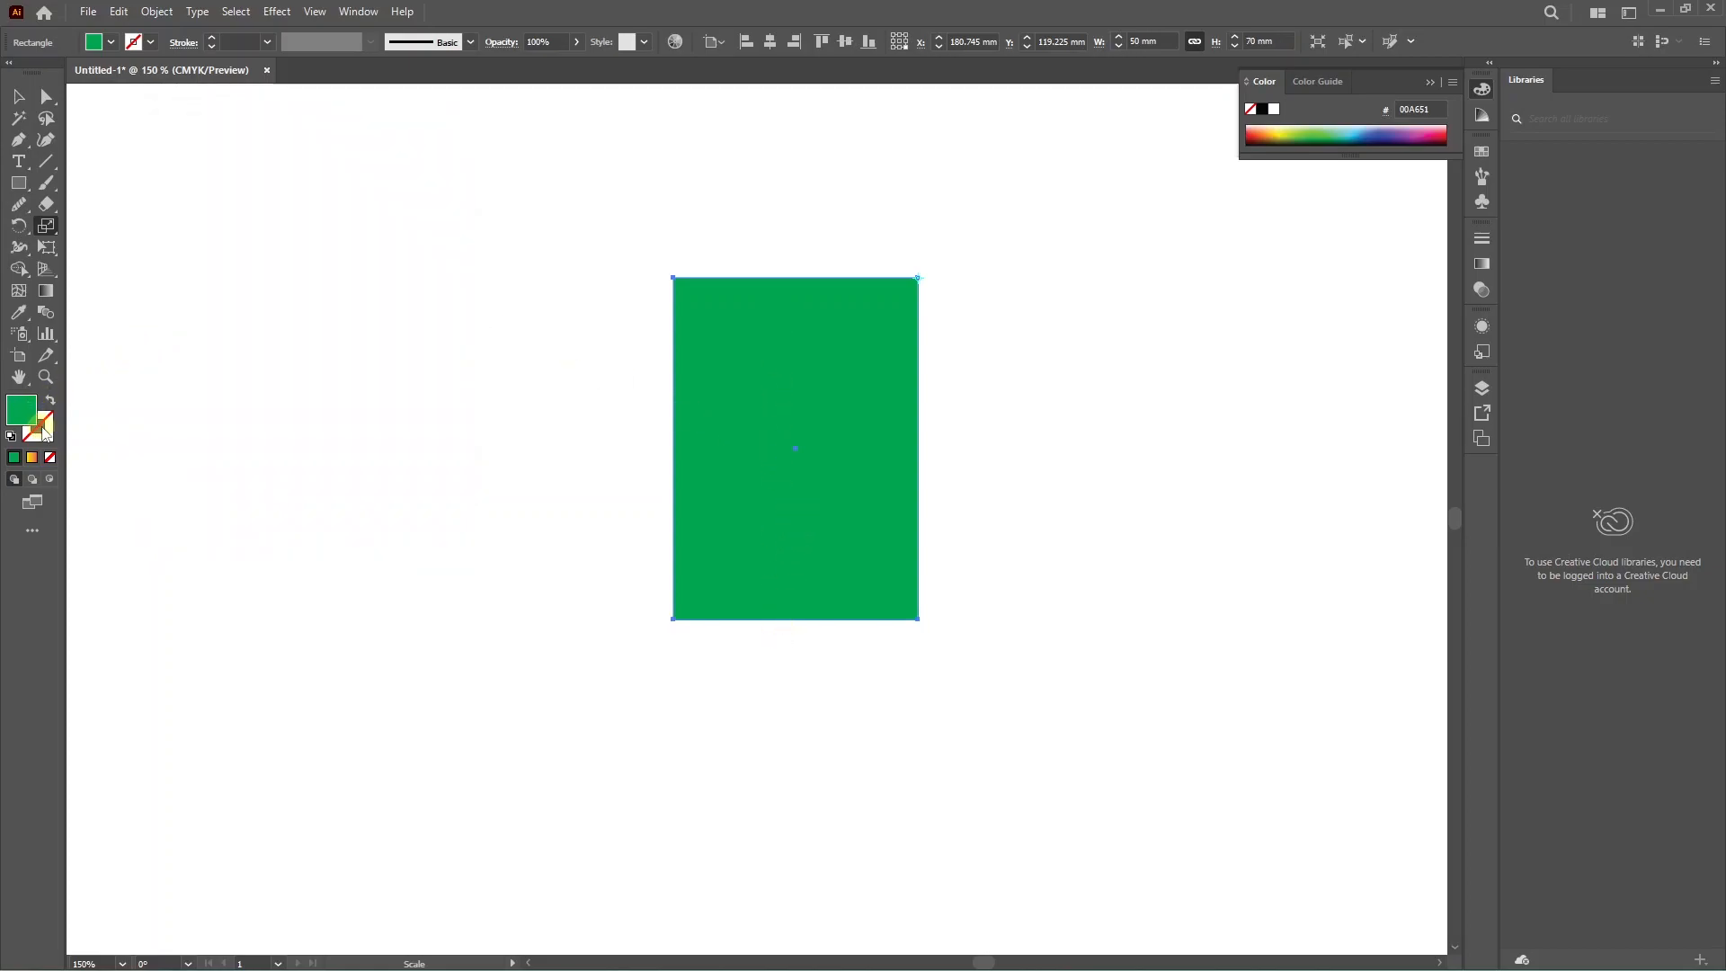
- Give the green rectangle a dark red stroke (932B1E) with a weight of 5 pt
{"action": "left_click", "coordinate": [1250, 136]}
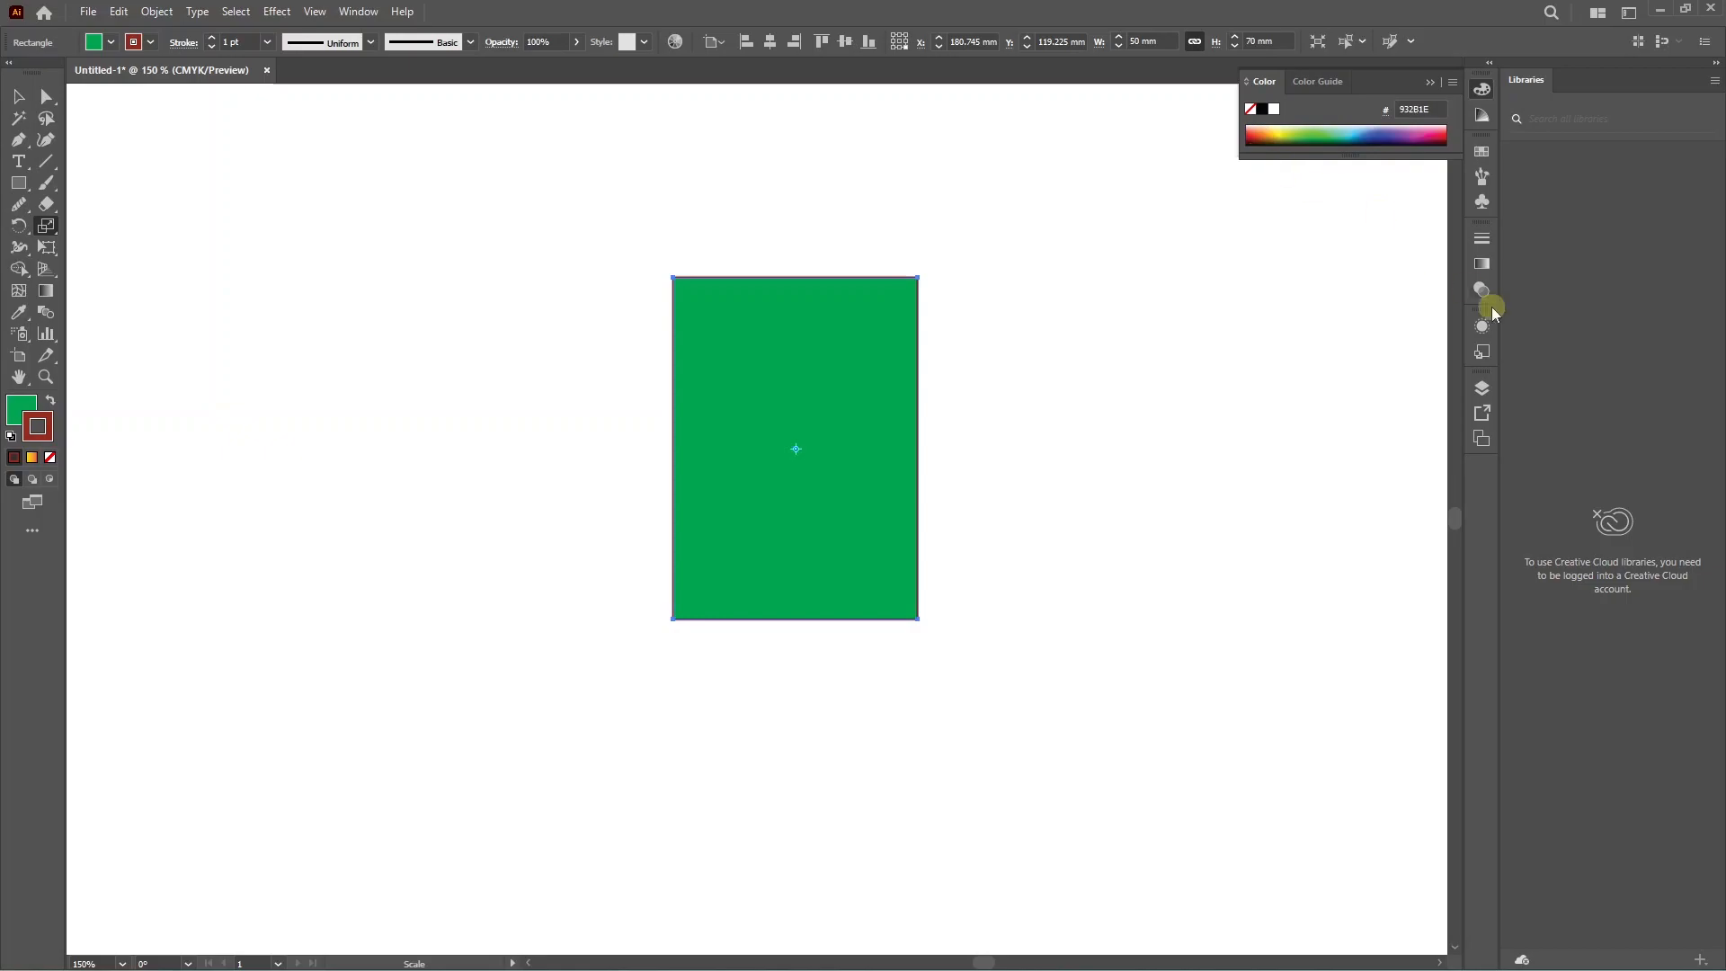
{"action": "left_click", "coordinate": [1482, 237]}
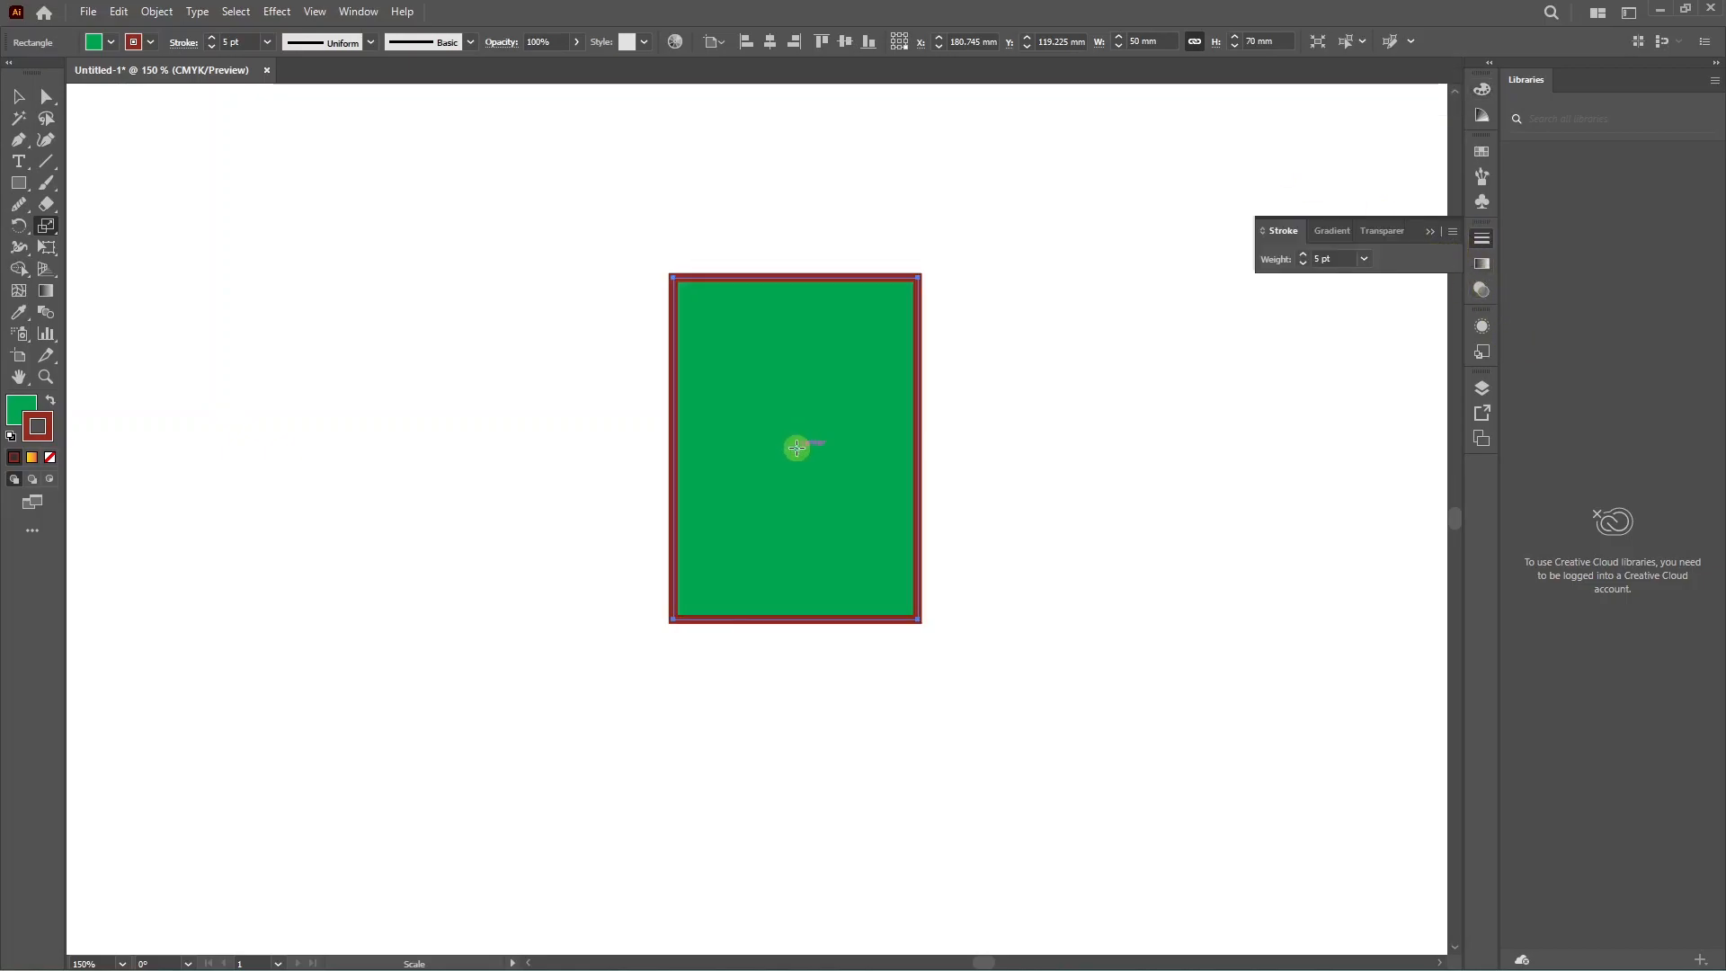
- Preview a uniform 20% scale from the rectangle's upper-left corner with Scale Corners and Scale Strokes & Effects disabled
{"action": "left_click", "coordinate": [674, 278]}
{"action": "left_click", "coordinate": [673, 277], "text": "alt"}
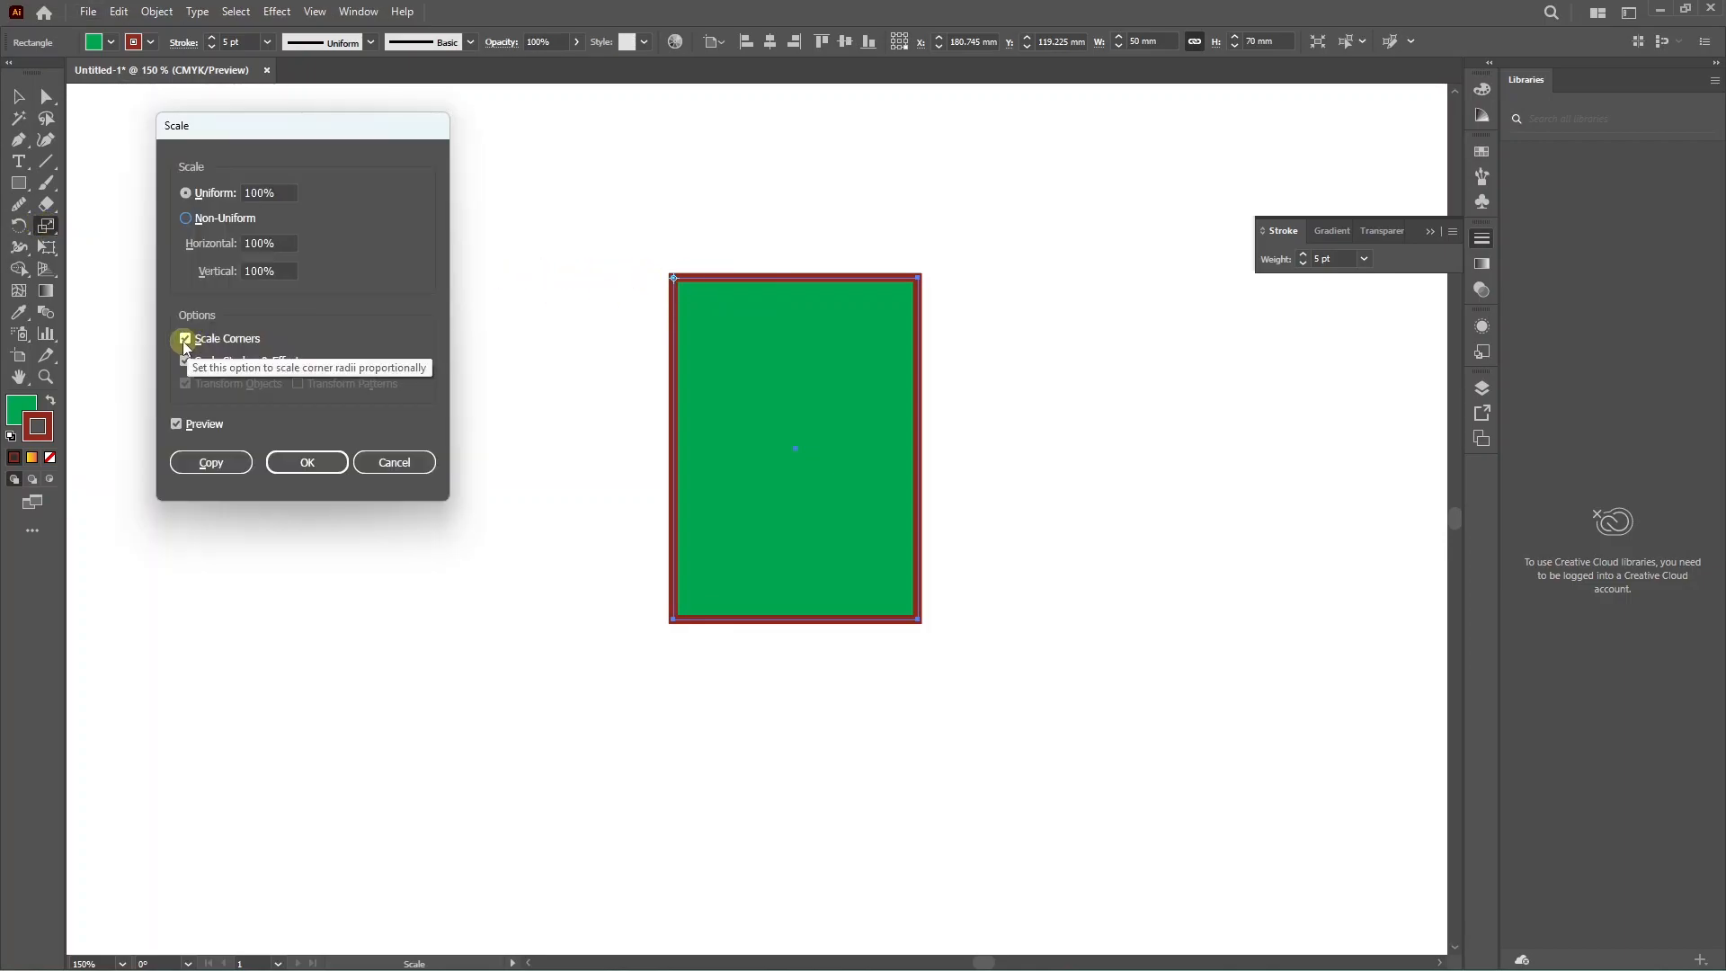
{"action": "left_click", "coordinate": [187, 360]}
{"action": "left_click", "coordinate": [187, 361]}
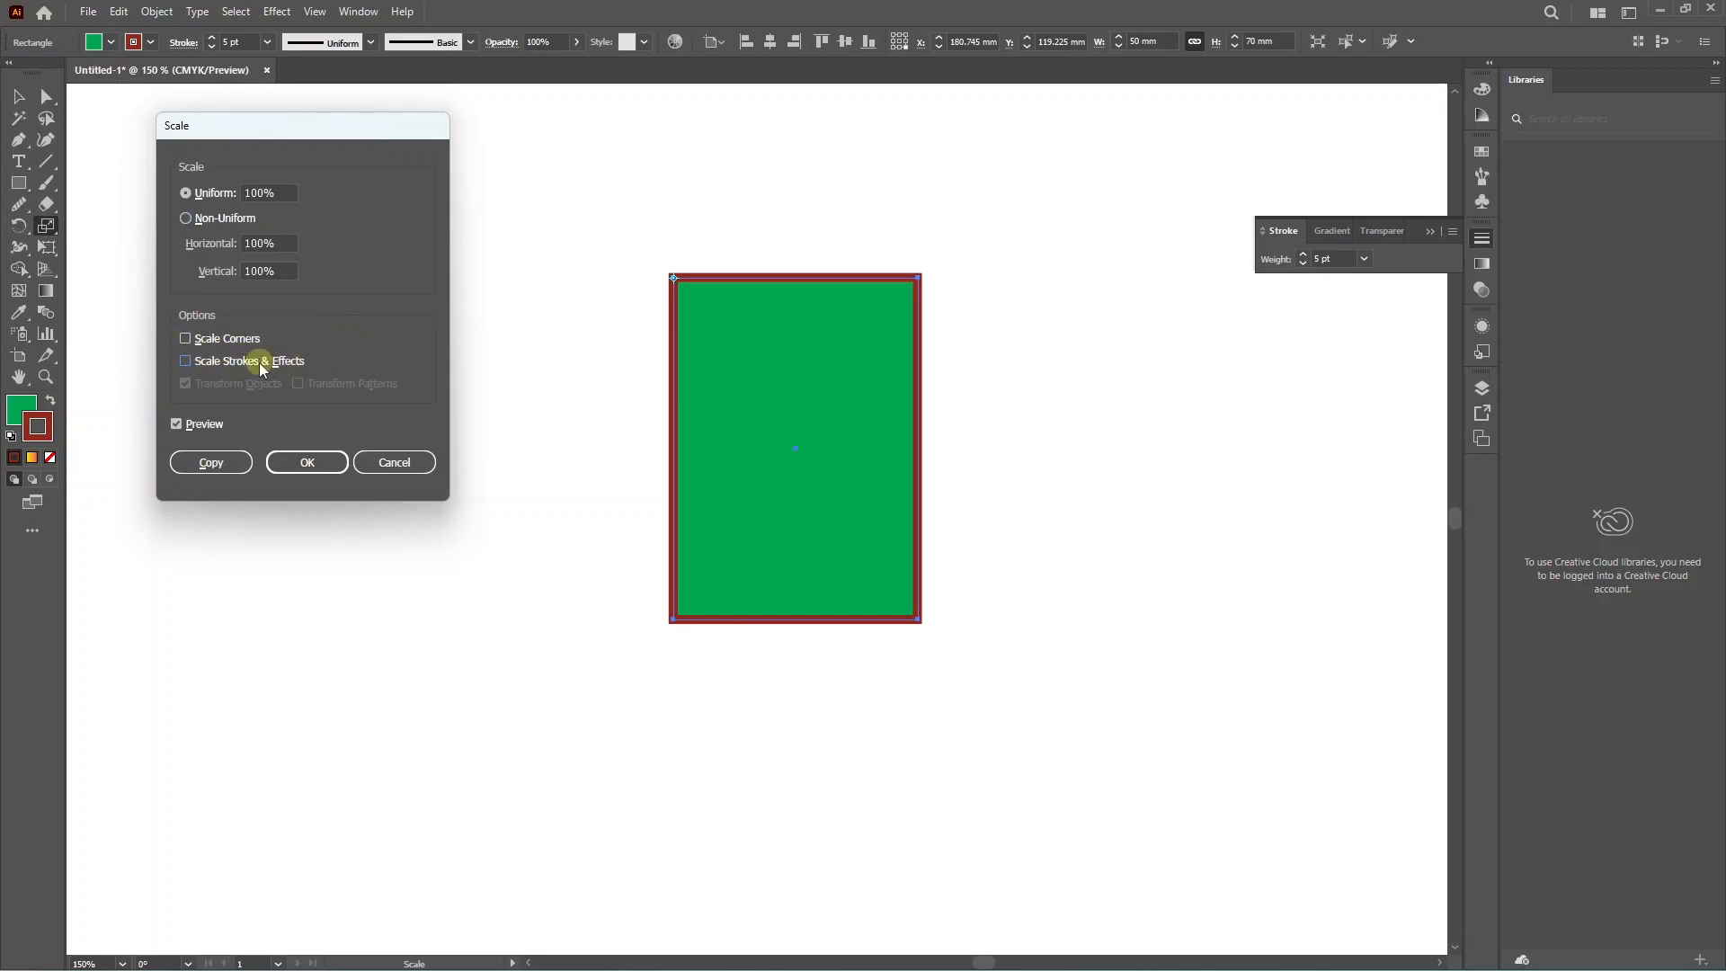
{"action": "double_click", "coordinate": [282, 193]}
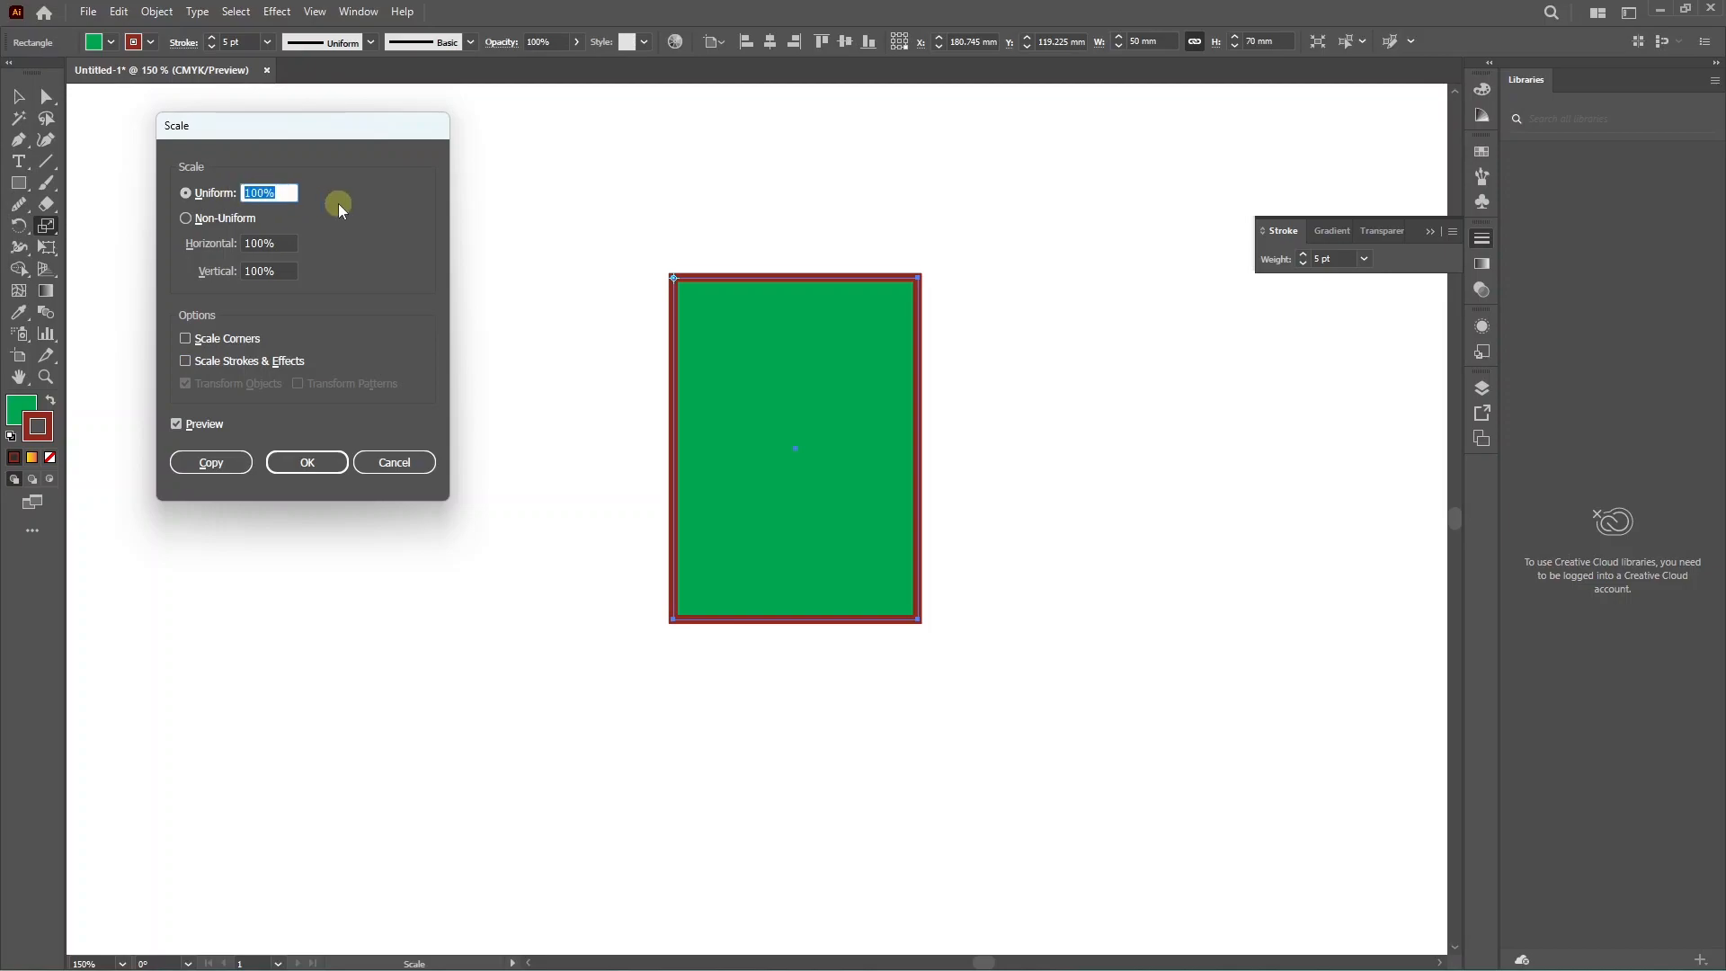
{"action": "type", "text": "20"}
{"action": "key", "text": "Tab"}
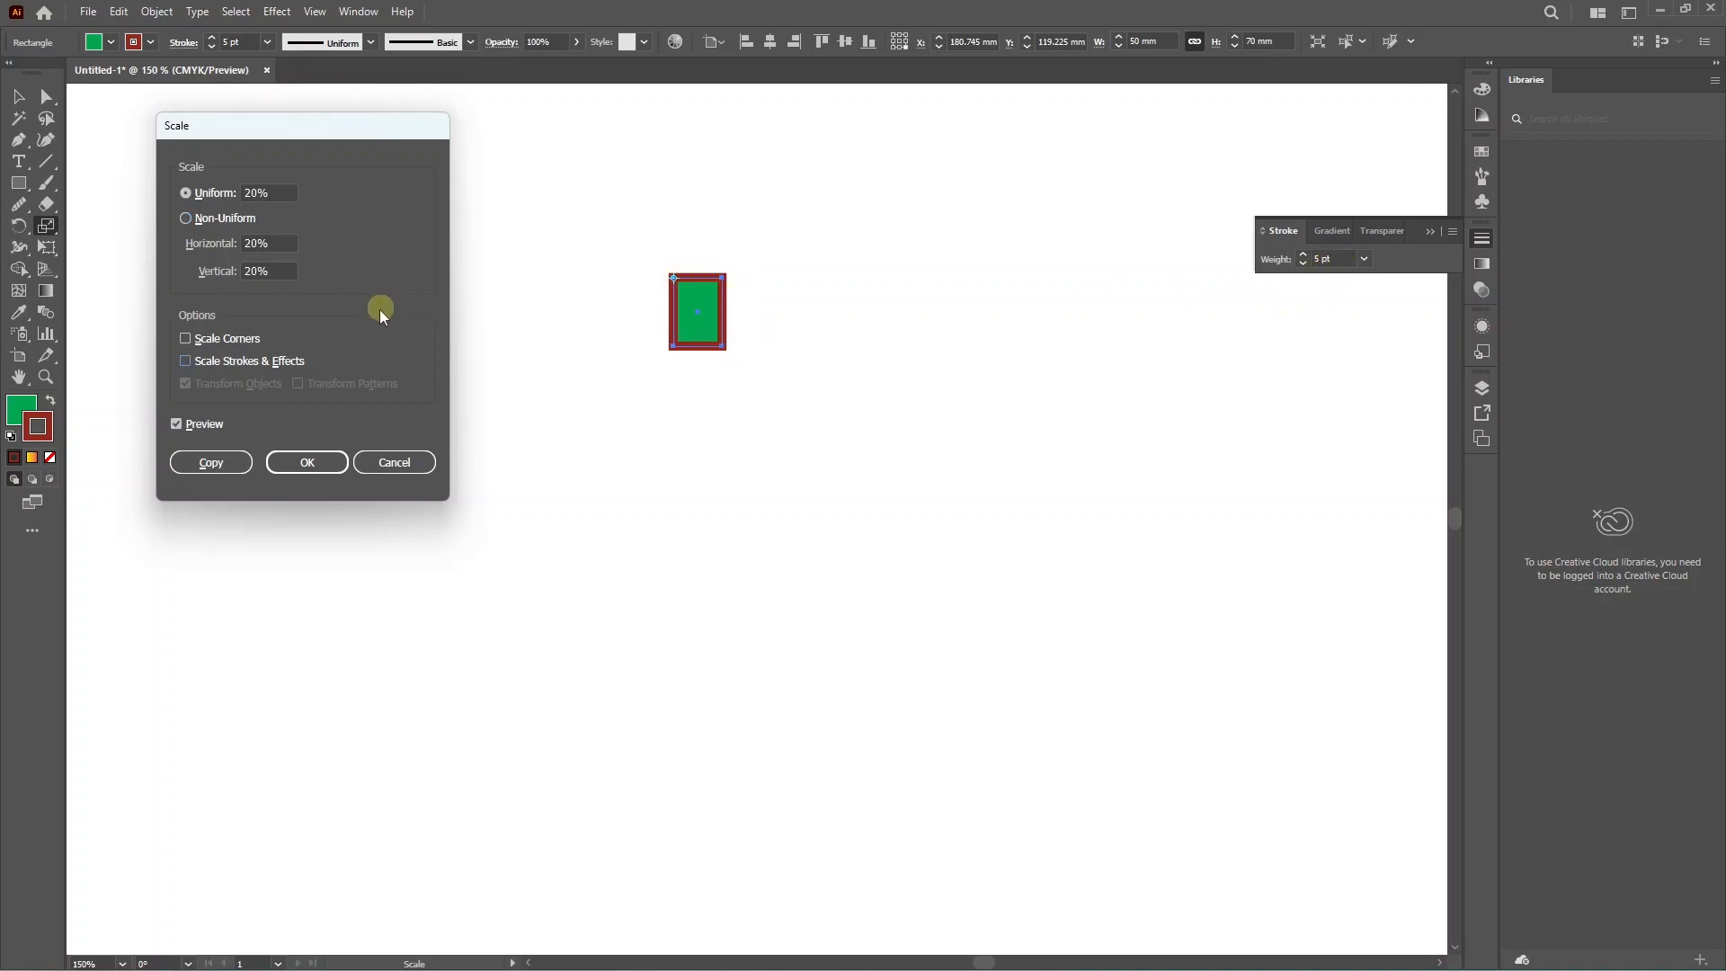
- Enable Scale Strokes & Effects to compare the stroke, set the uniform scale to 100%, and cancel the scaling
{"action": "left_click", "coordinate": [186, 360]}
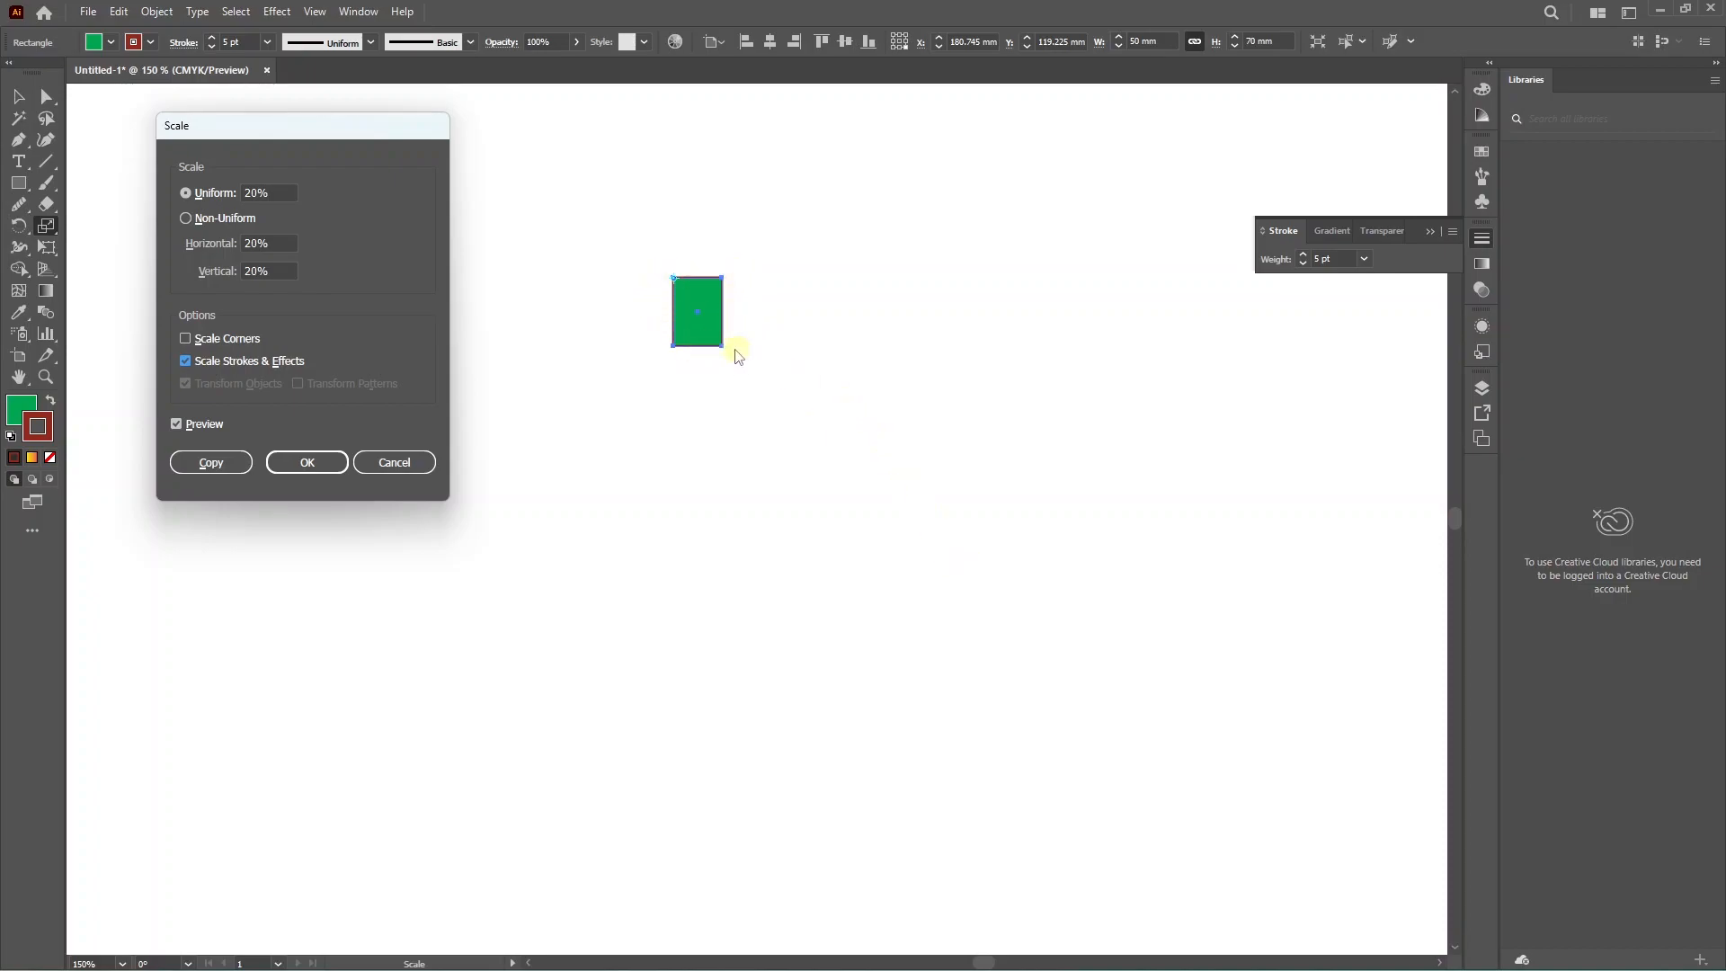
{"action": "left_click", "coordinate": [221, 192]}
{"action": "type", "text": "100"}
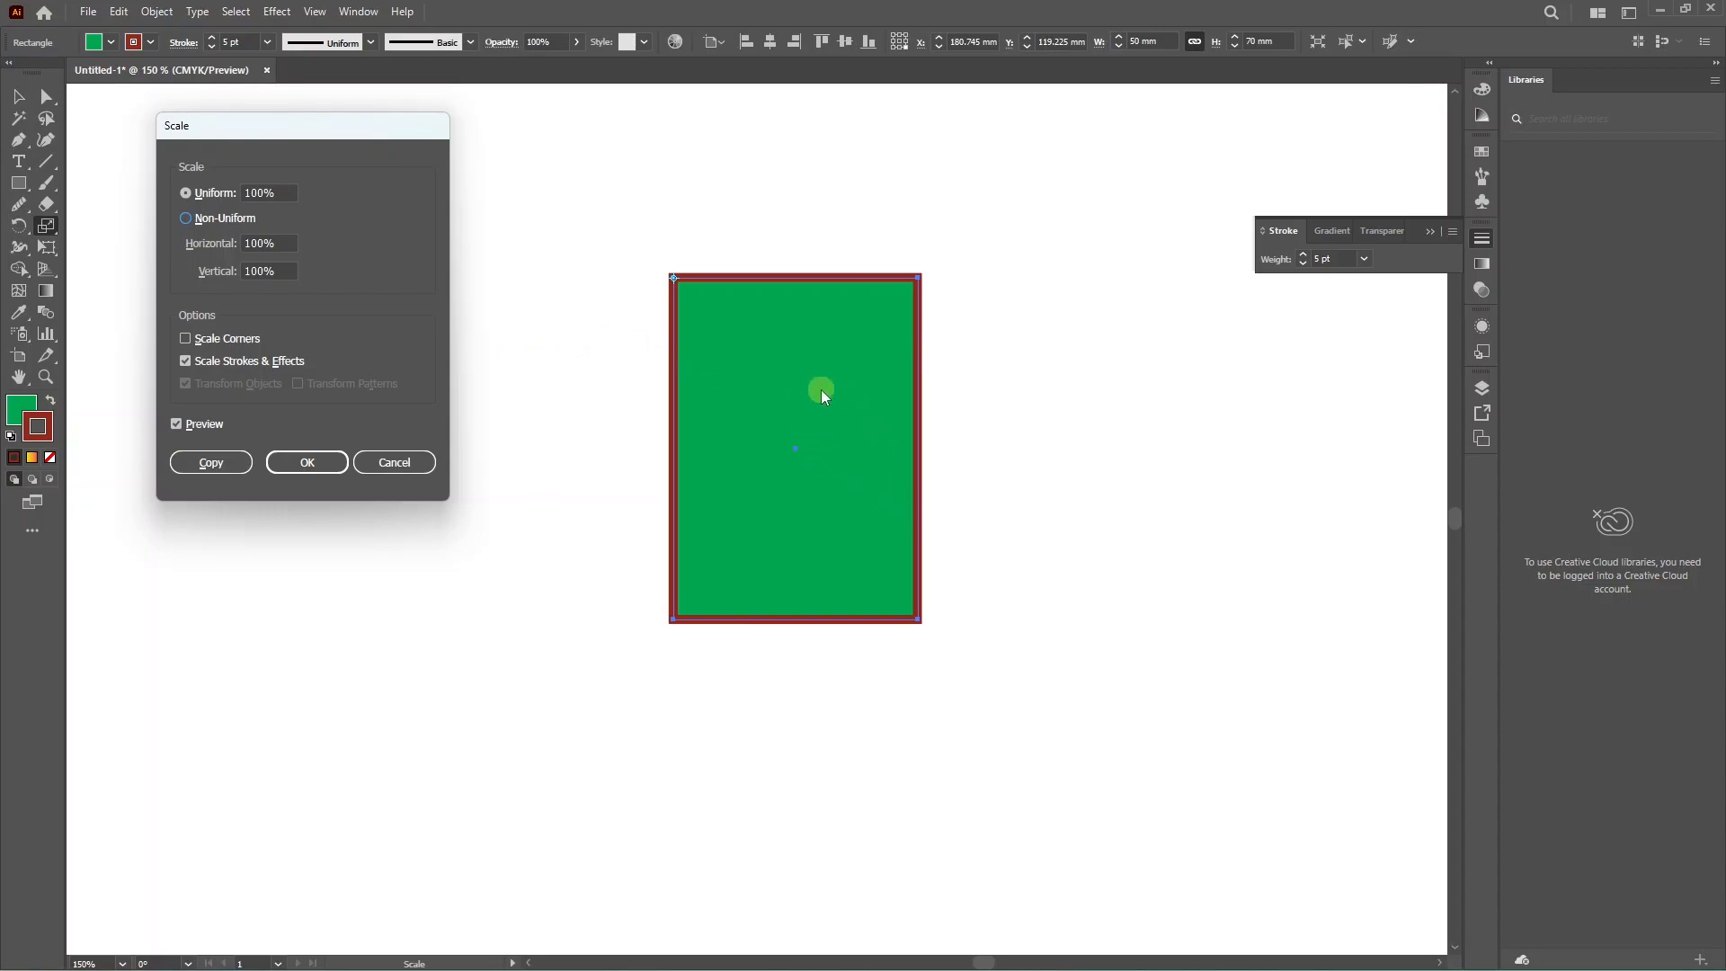
{"action": "left_click", "coordinate": [394, 462]}
{"action": "left_click", "coordinate": [18, 96]}
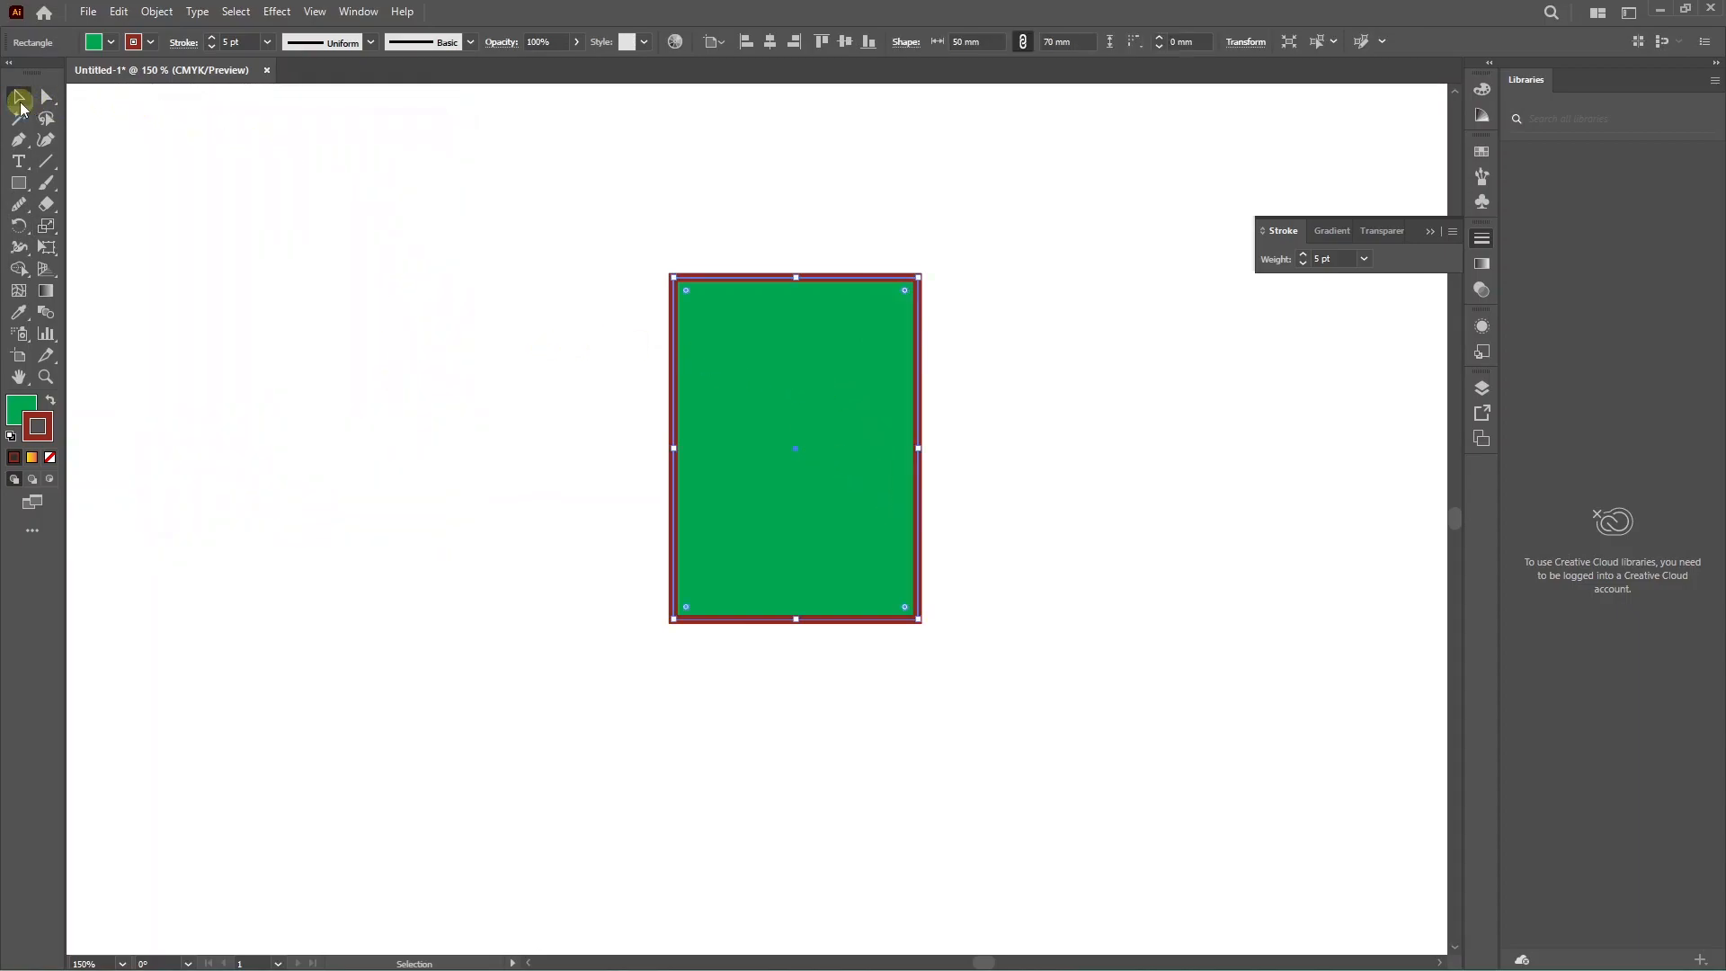